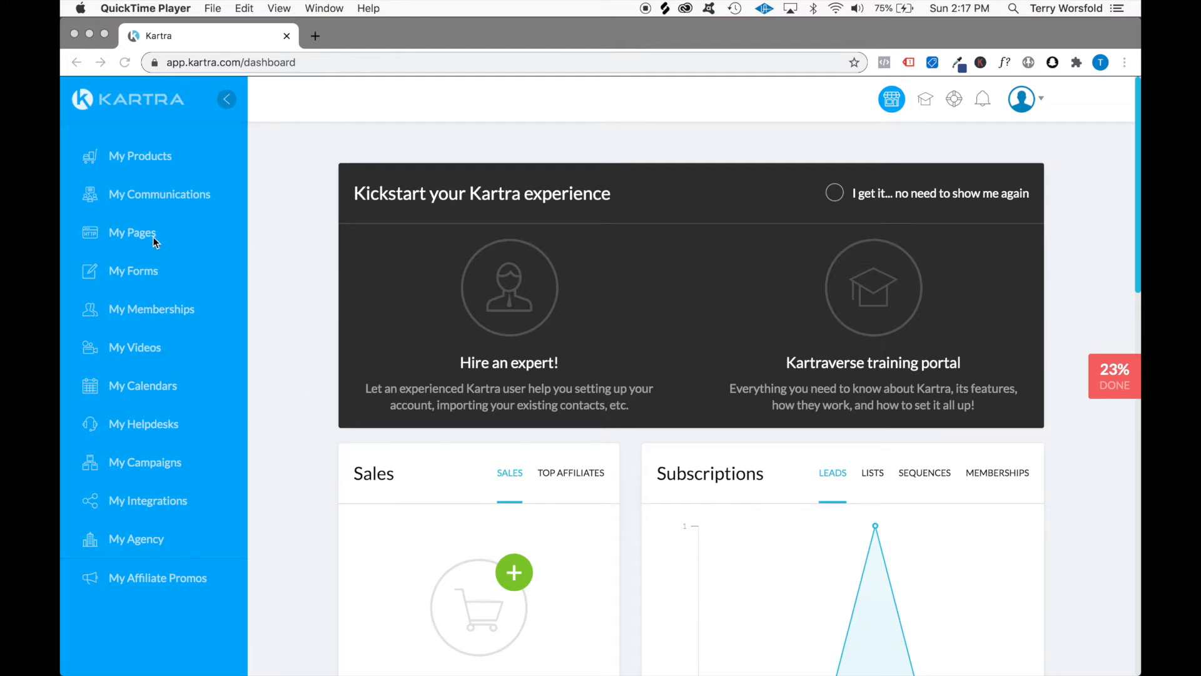
- Start a new page from the My Pages area and show the Squeeze Pages templates
click(262, 236)
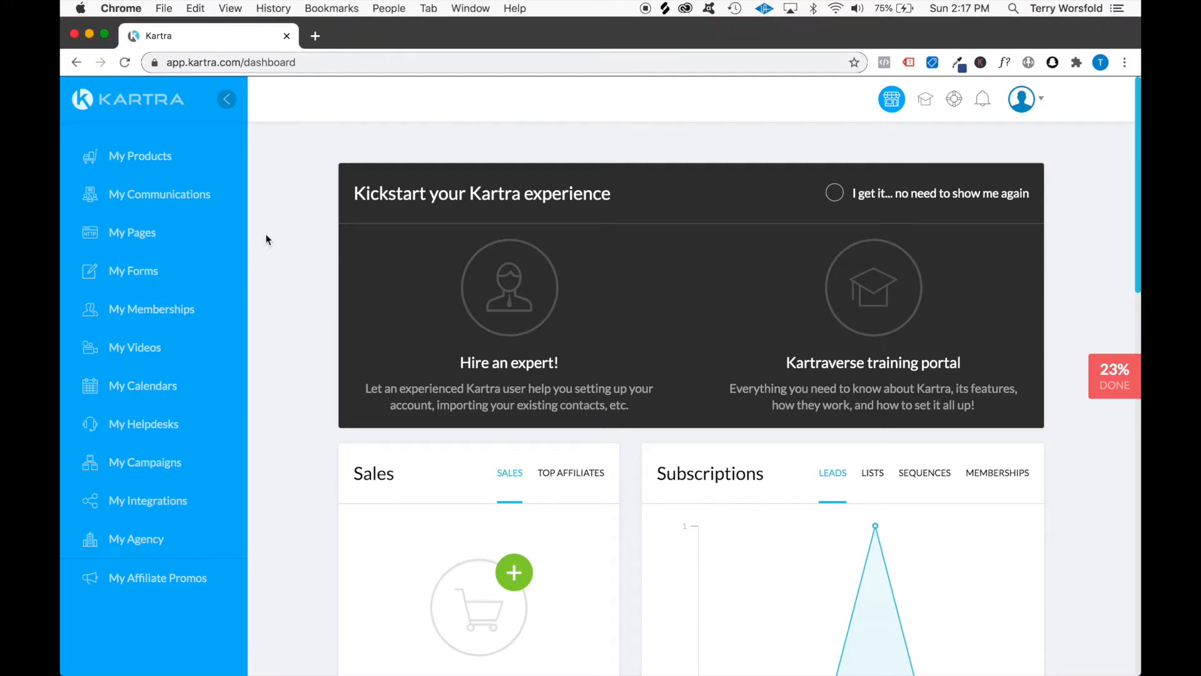
click(149, 237)
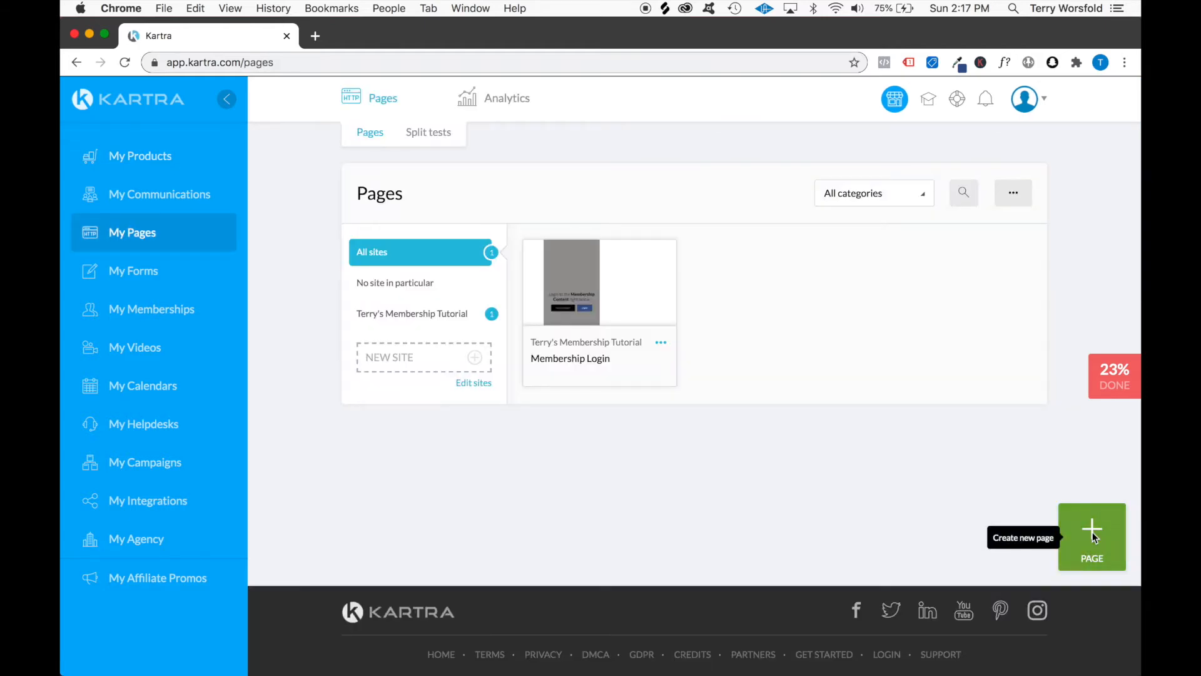
click(1092, 532)
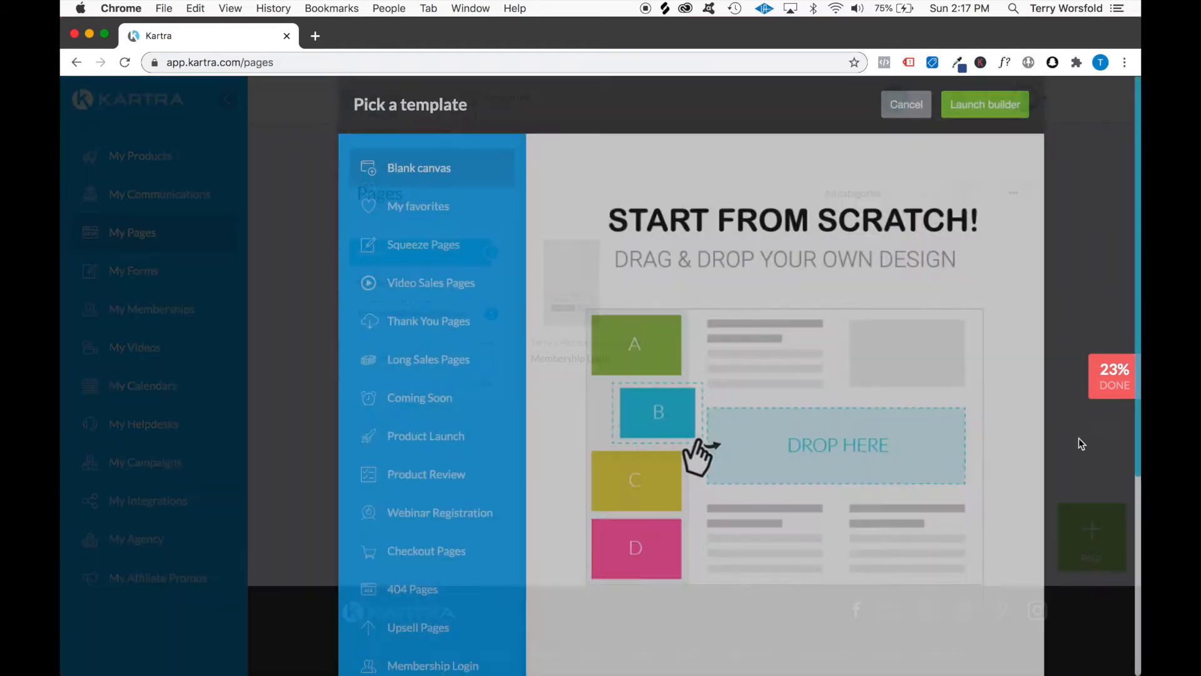
click(453, 275)
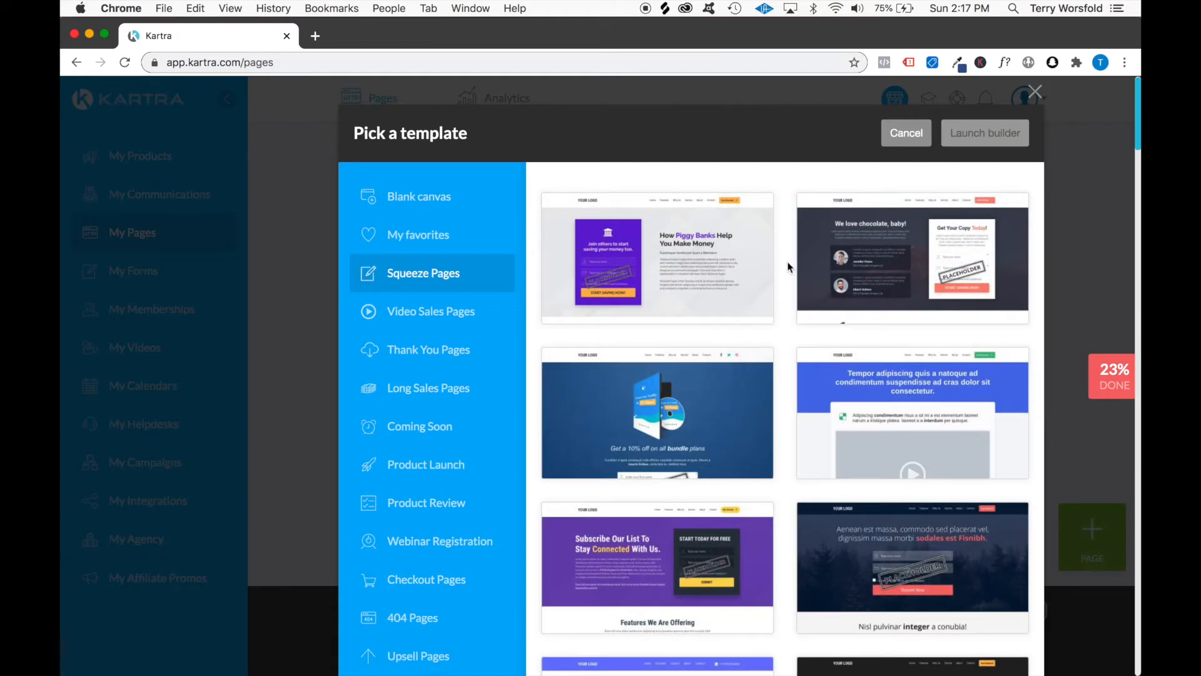
- Choose the white squeeze template headed "Parturient dolor hendrerit Duis aute irure dolor" and launch the builder with it
scroll(788, 267, down, 3)
scroll(787, 267, down, 5)
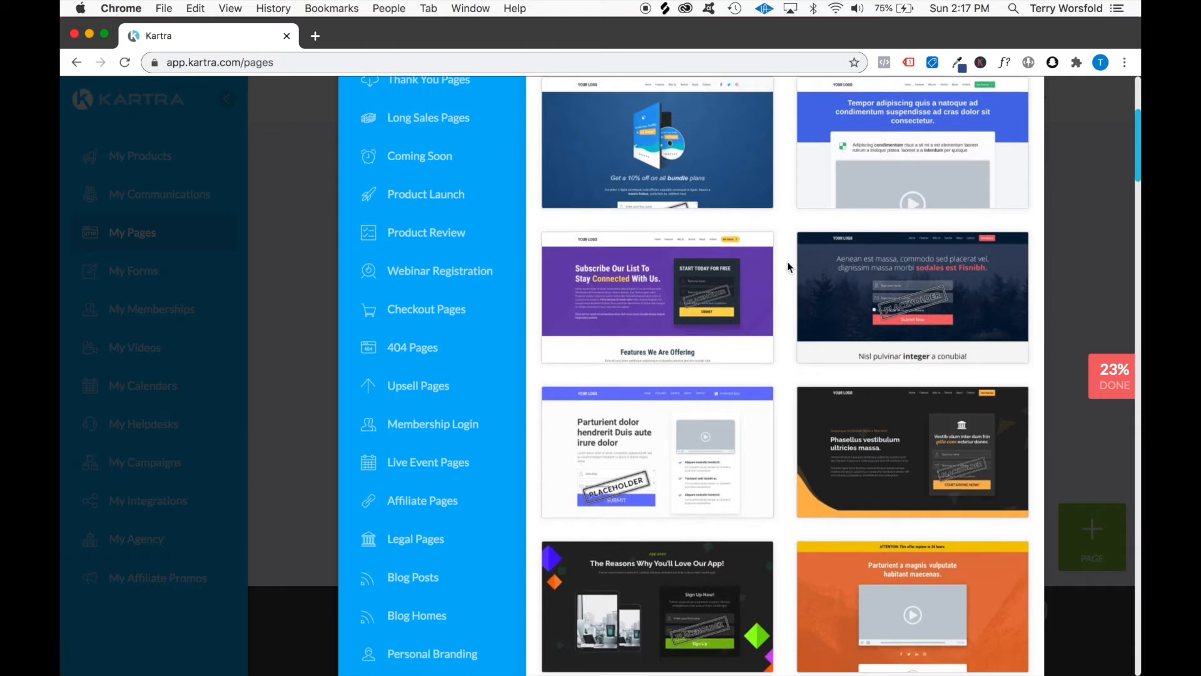
scroll(787, 267, up, 8)
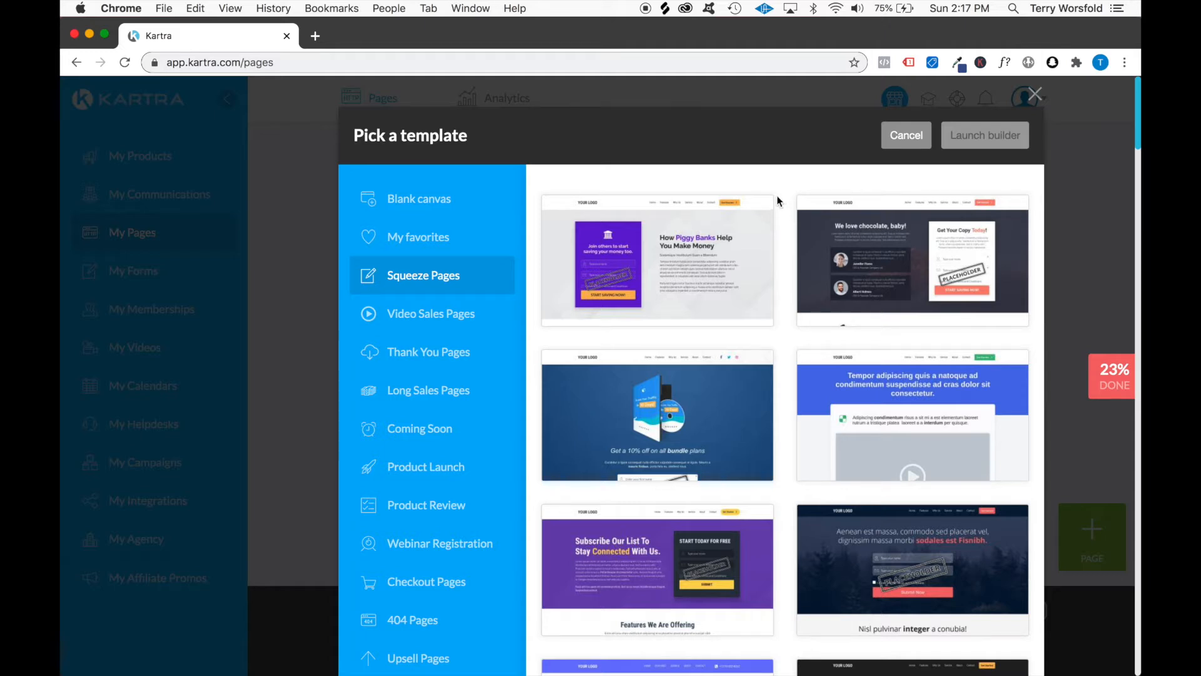
scroll(777, 200, down, 8)
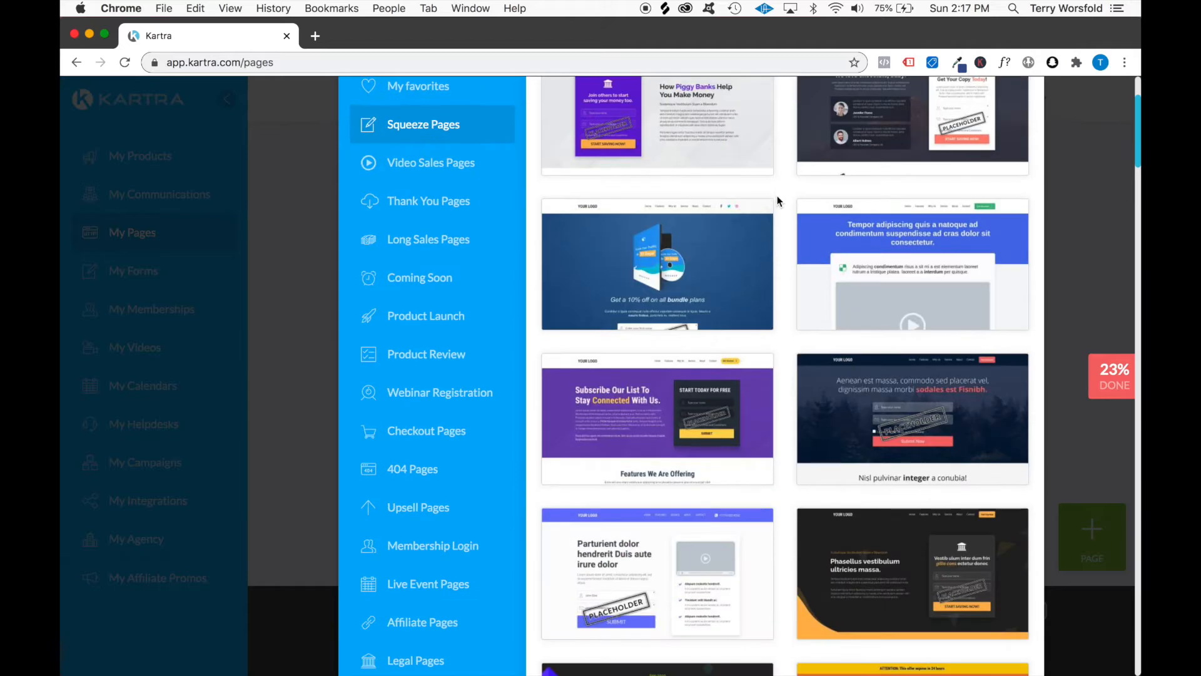
scroll(778, 200, up, 7)
scroll(778, 200, down, 8)
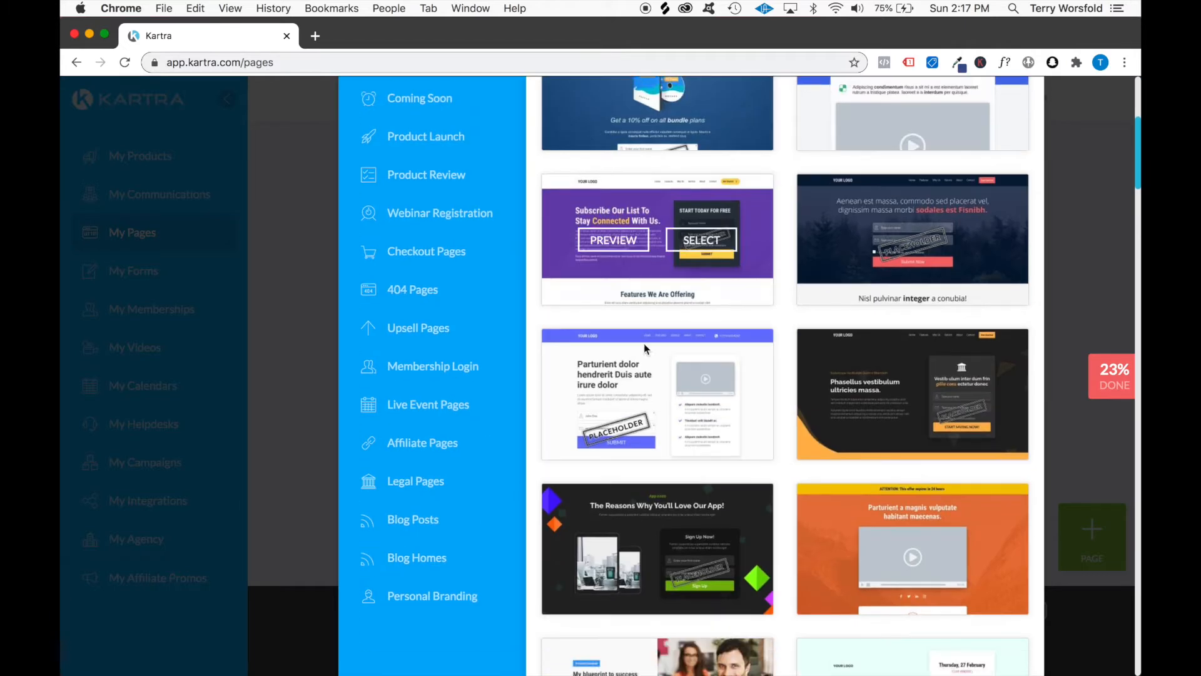
click(700, 404)
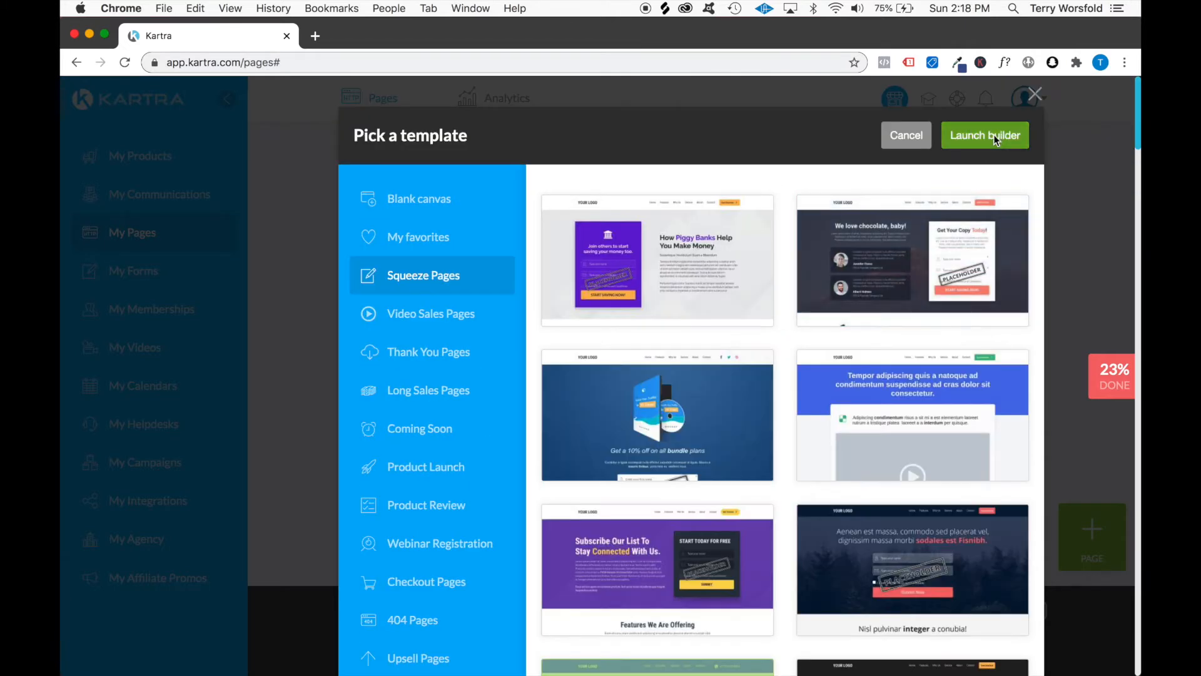
click(994, 134)
- Name the new page "Membership Squeeze Page"
click(604, 229)
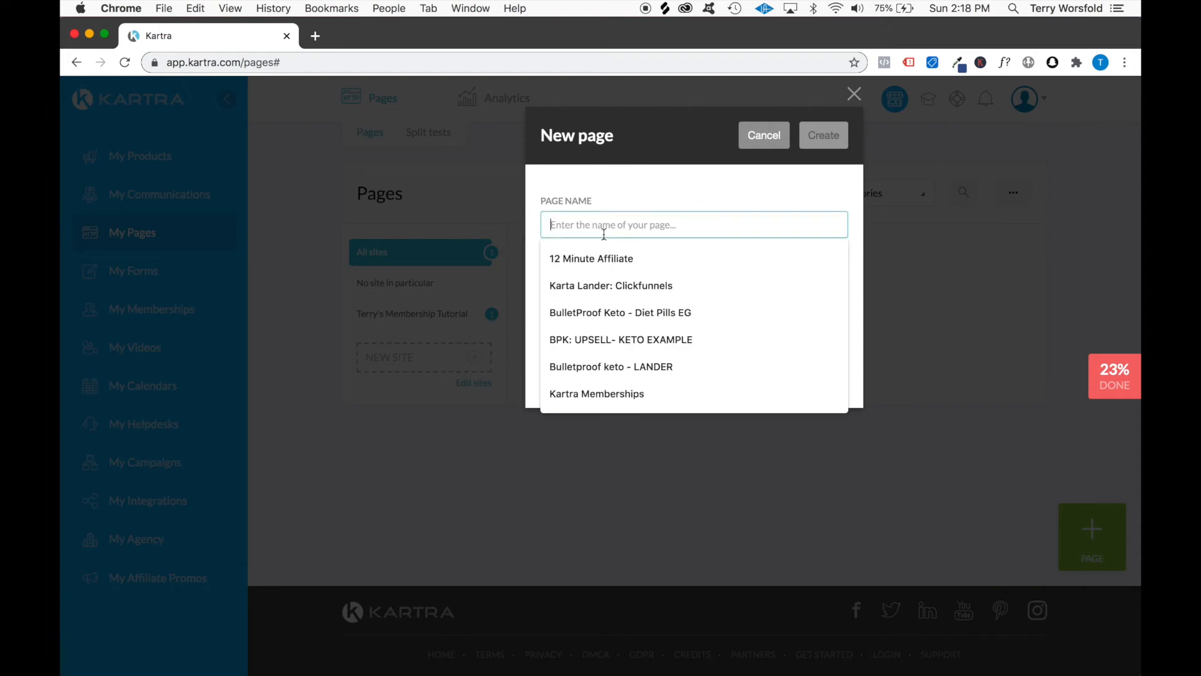
text(Mem)
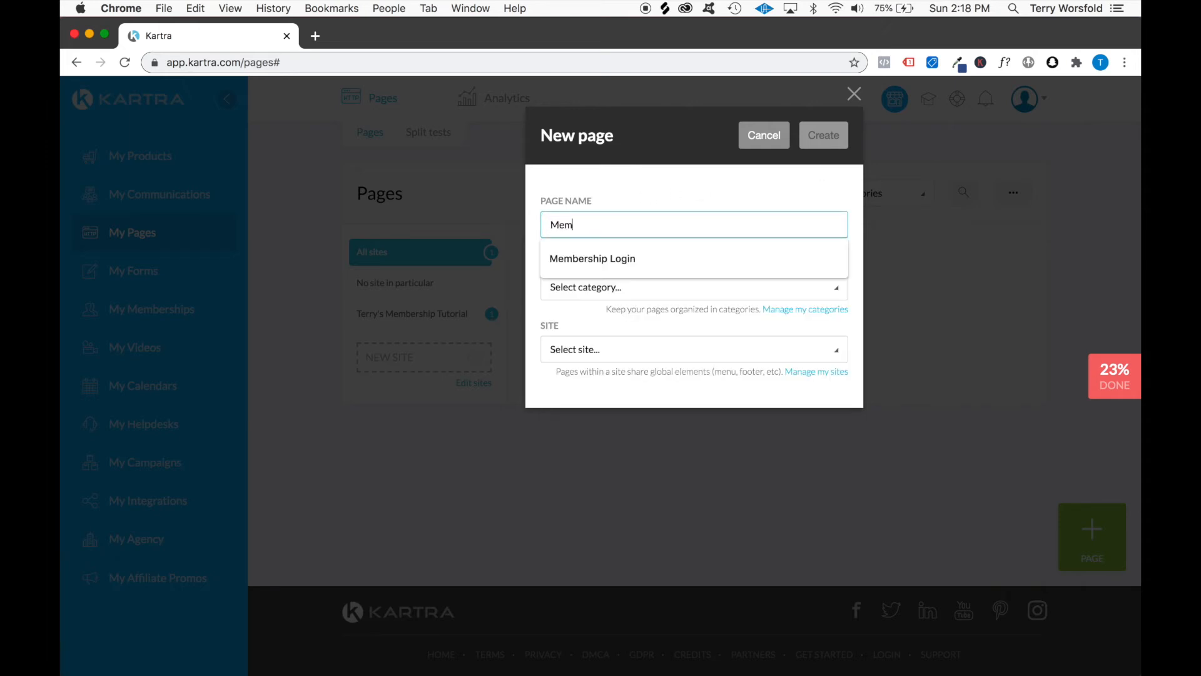
text(bership Squeeze Page)
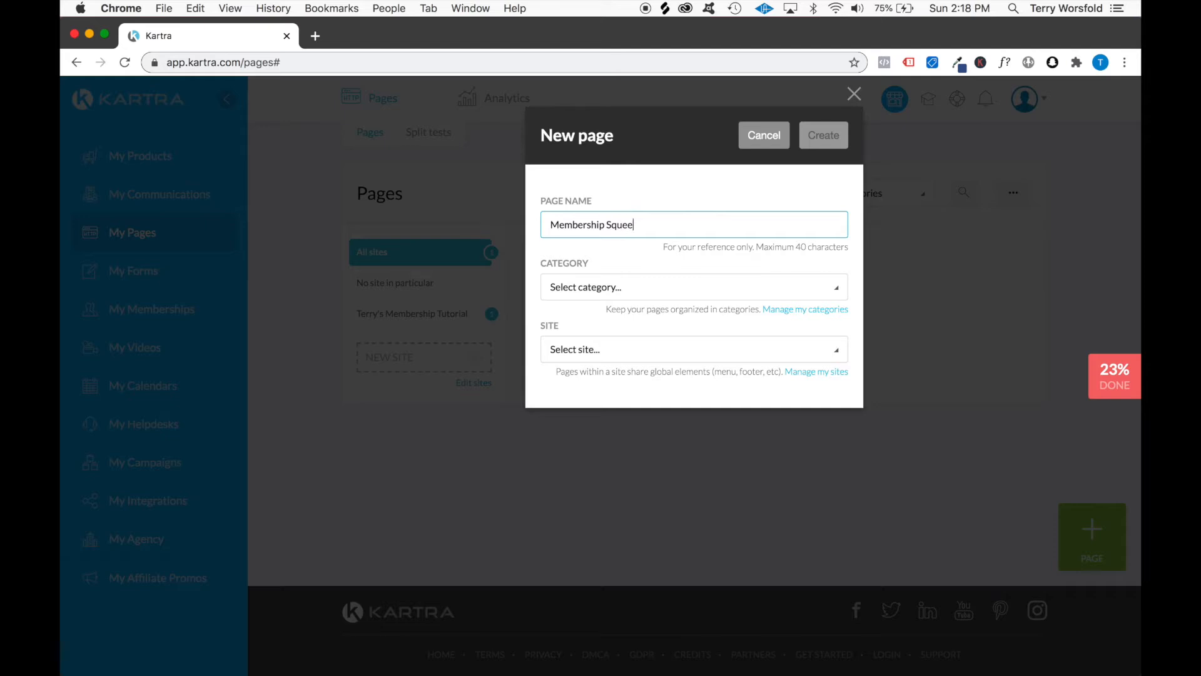
- Add a new page category named "Memberships" and return to the new page settings
click(664, 287)
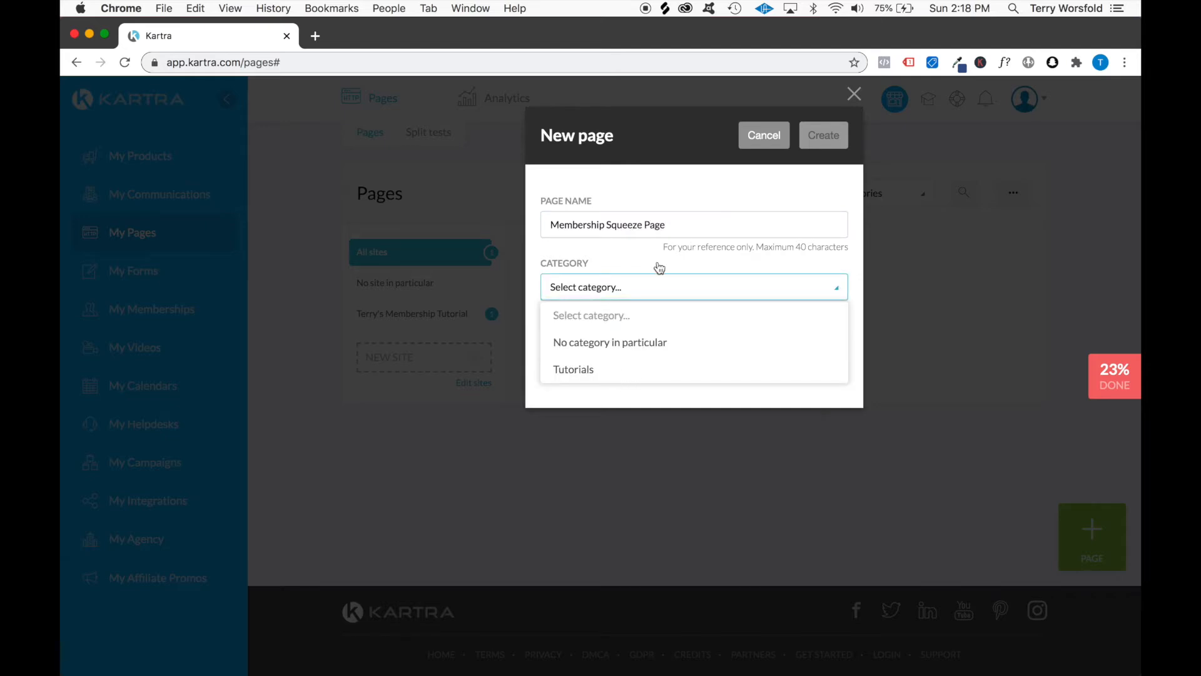
click(622, 262)
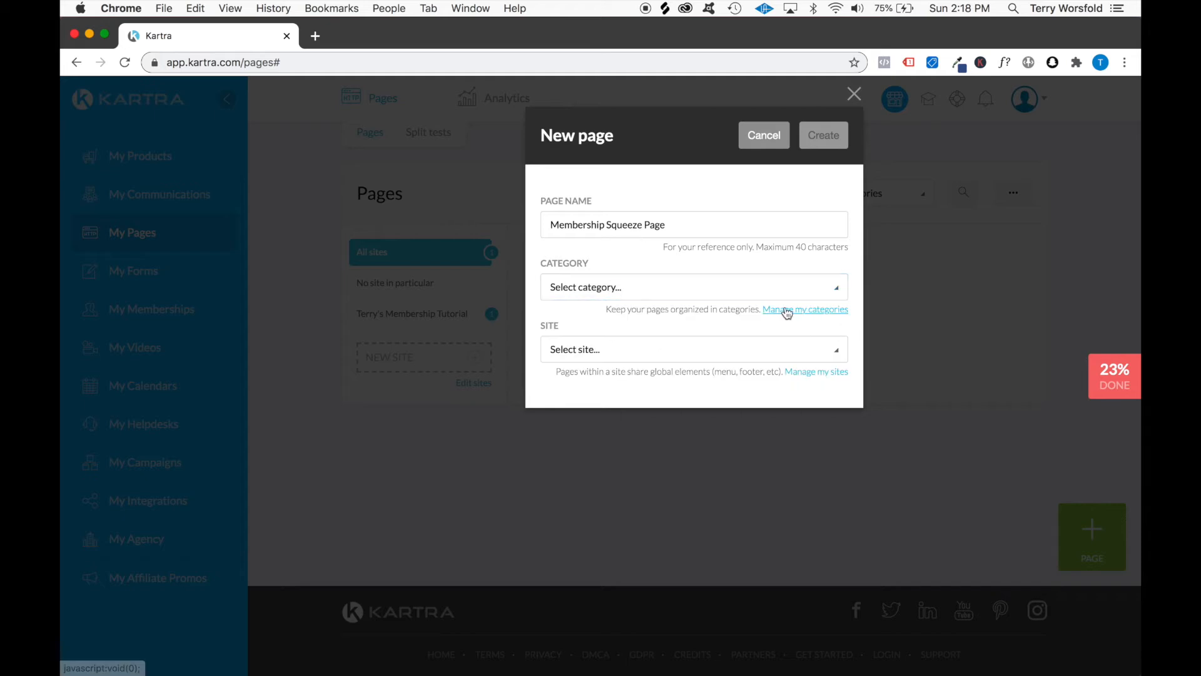
click(786, 311)
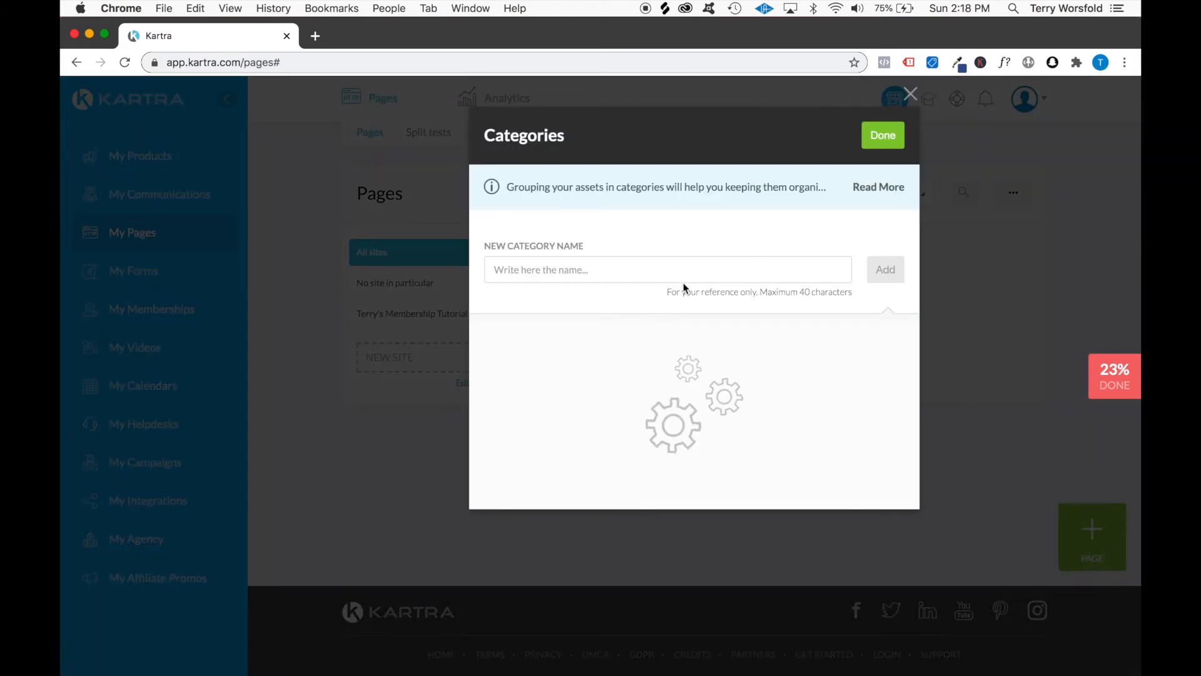
click(597, 269)
text(Memberships)
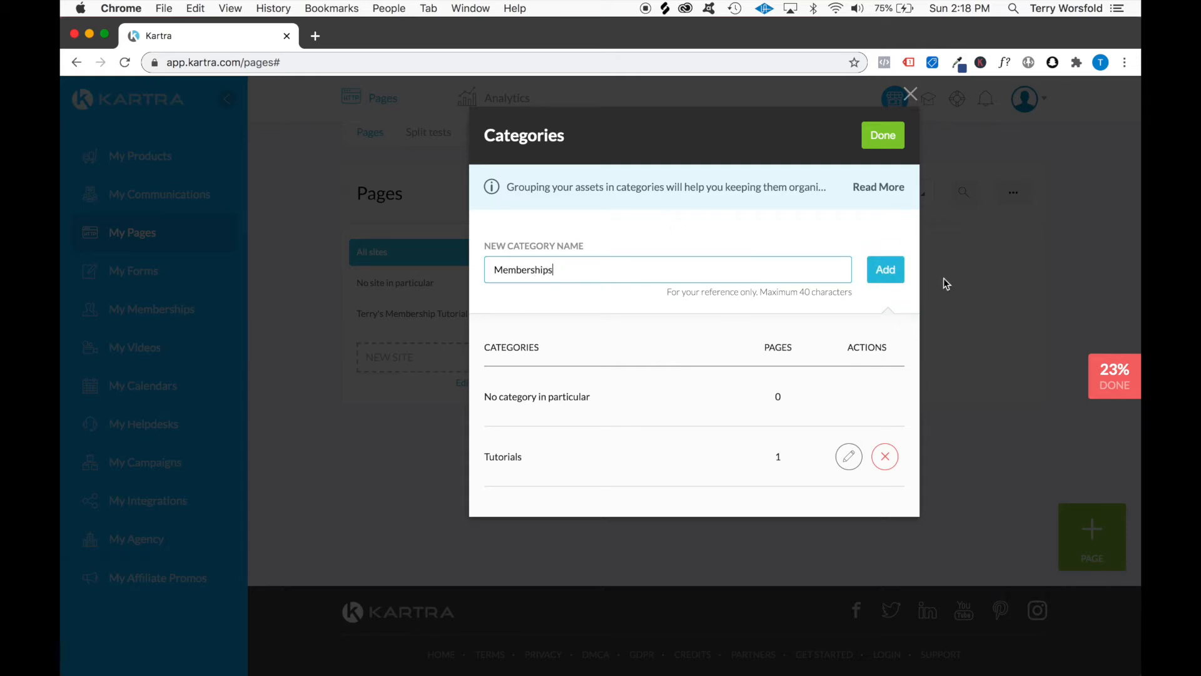
click(885, 269)
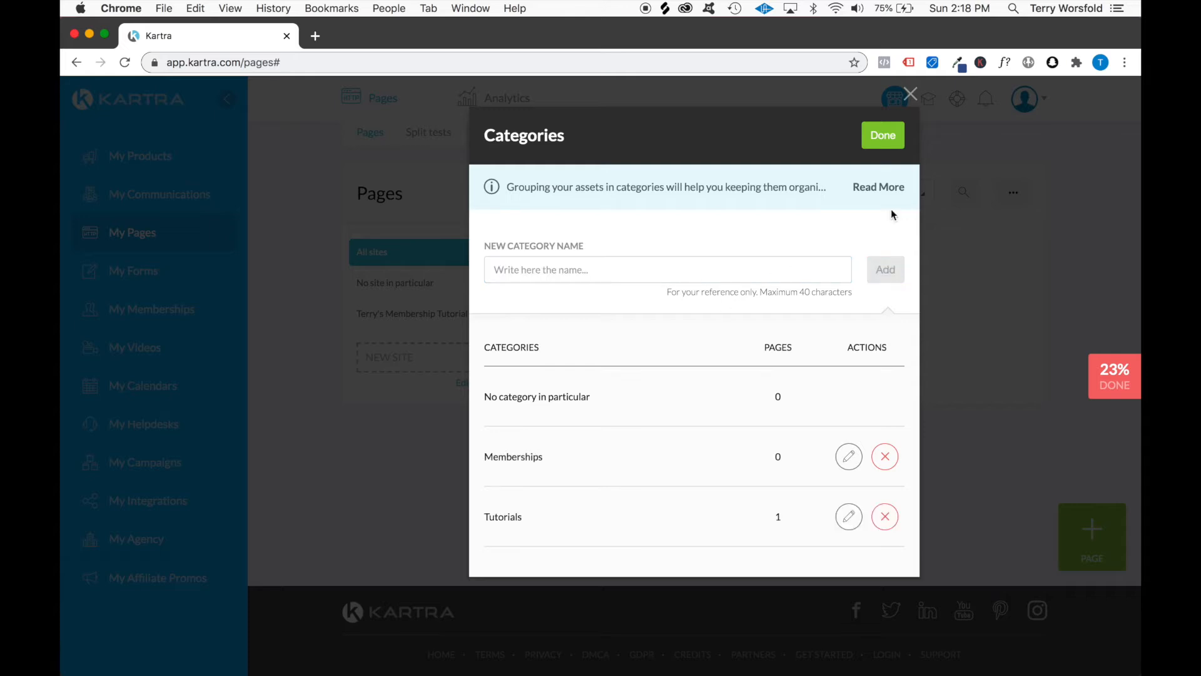
click(891, 135)
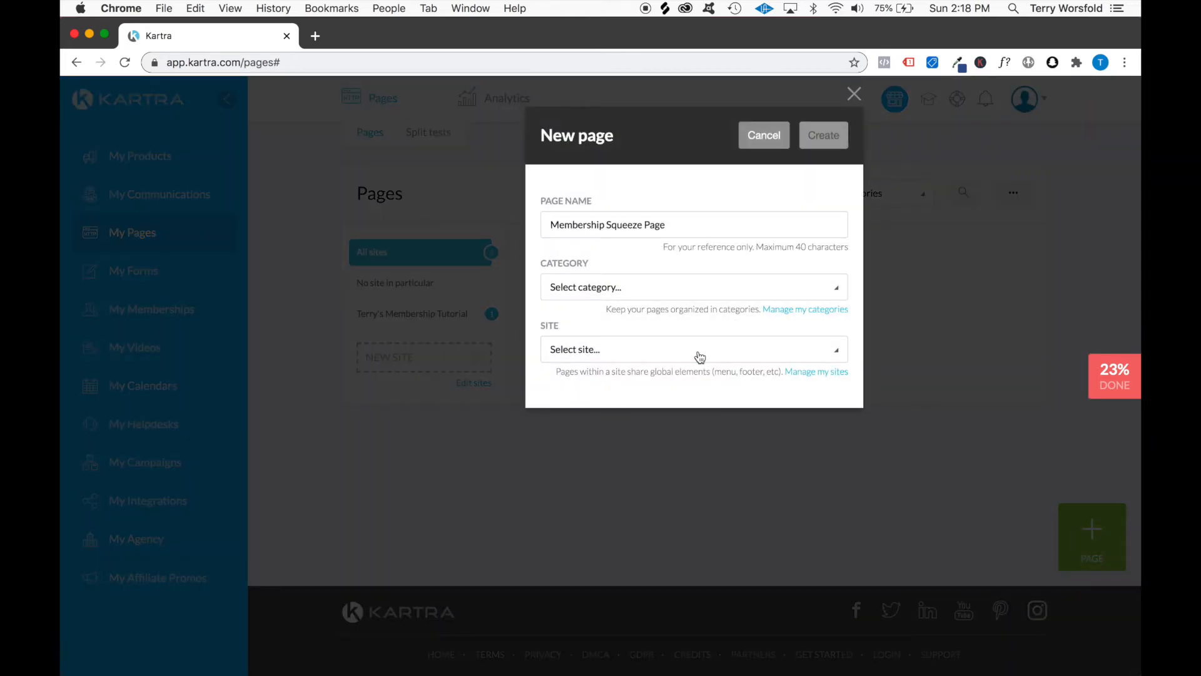
- Assign the page to the existing membership tutorial site and look at the site management list
click(699, 357)
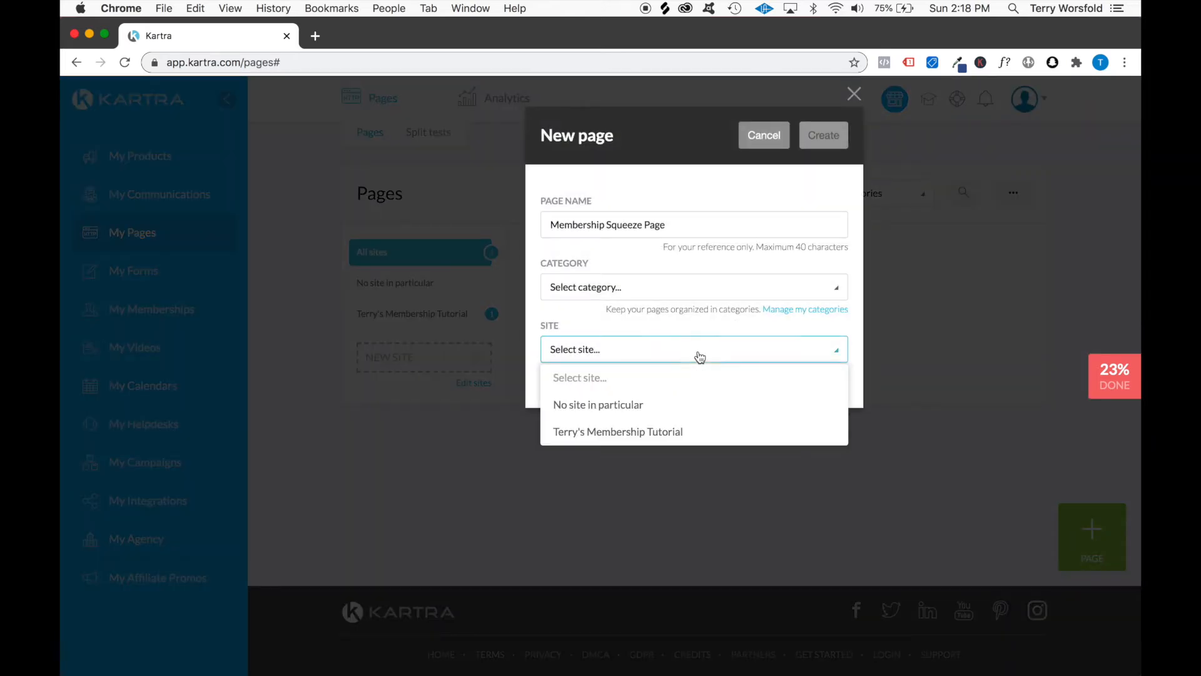
click(596, 435)
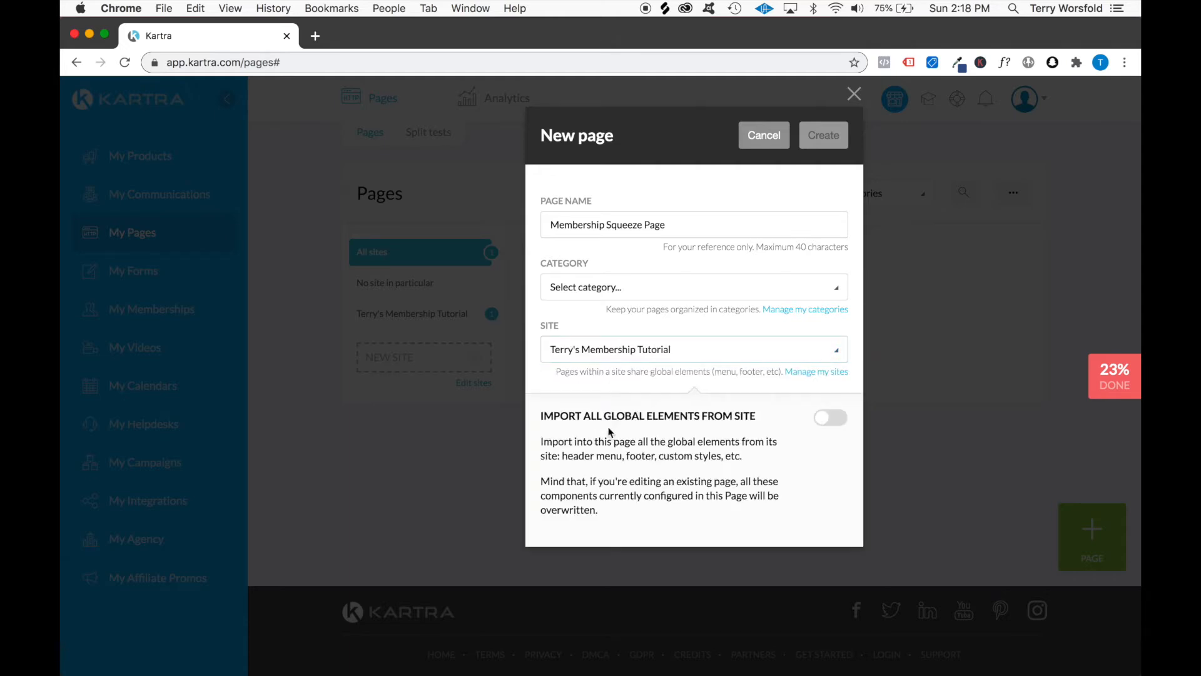
click(806, 374)
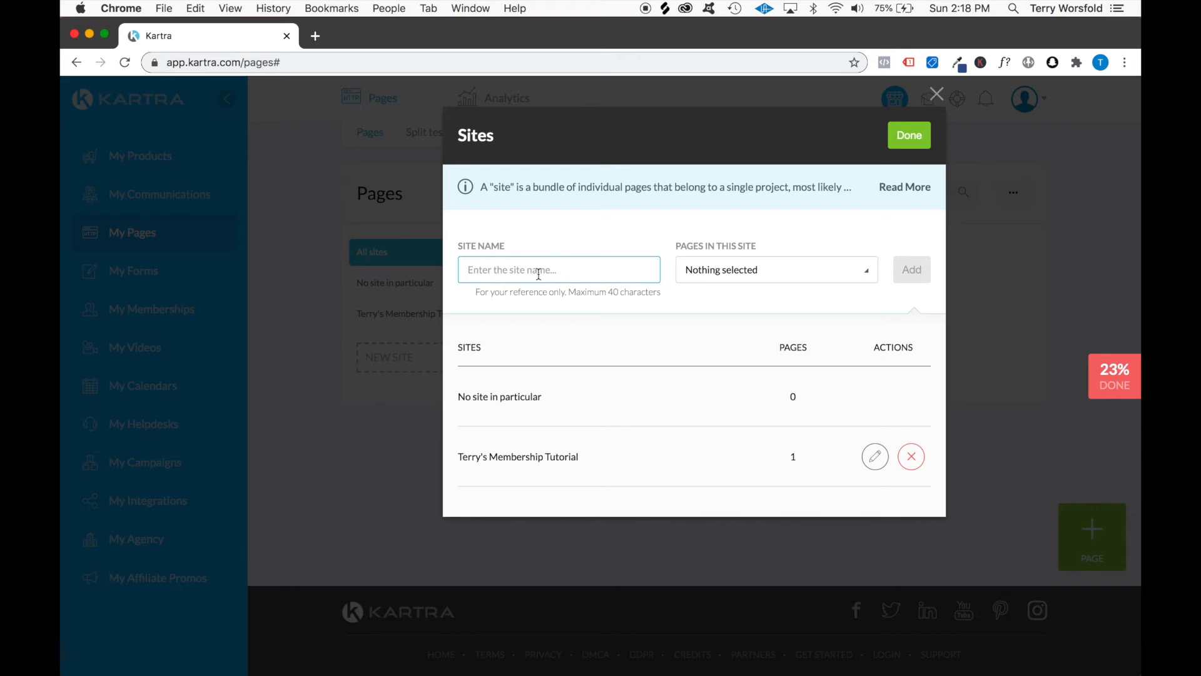
click(912, 135)
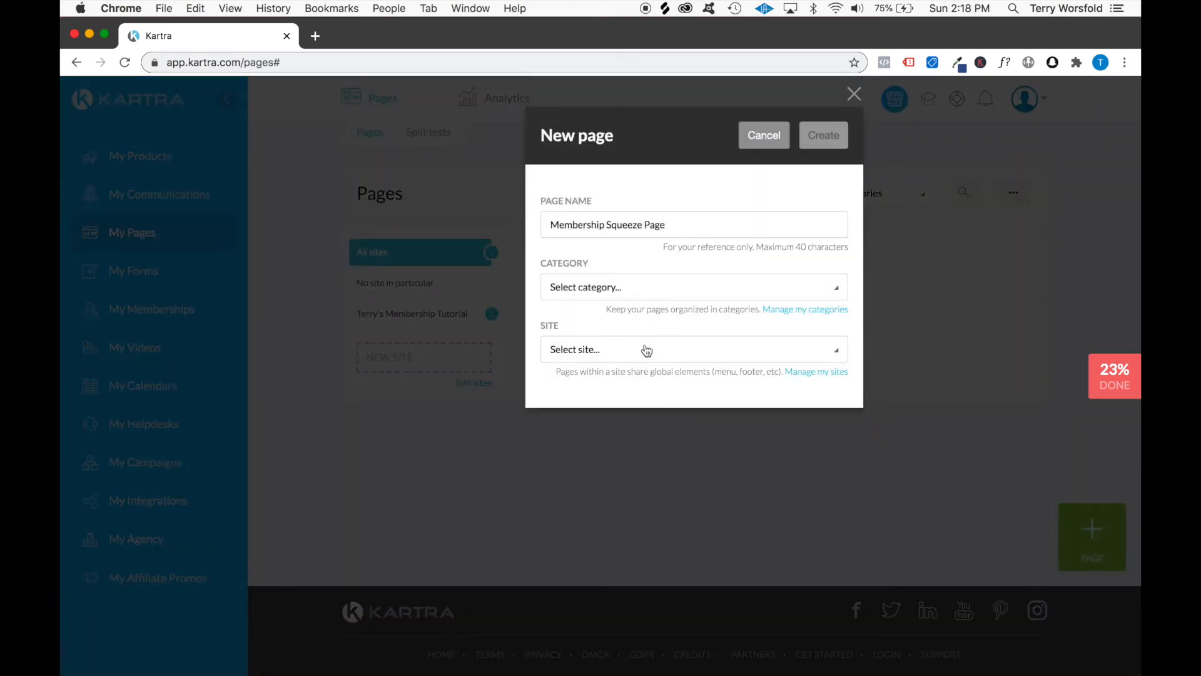
- Set the page's site to the existing membership tutorial and its category to Memberships, and create the page
click(647, 350)
click(601, 430)
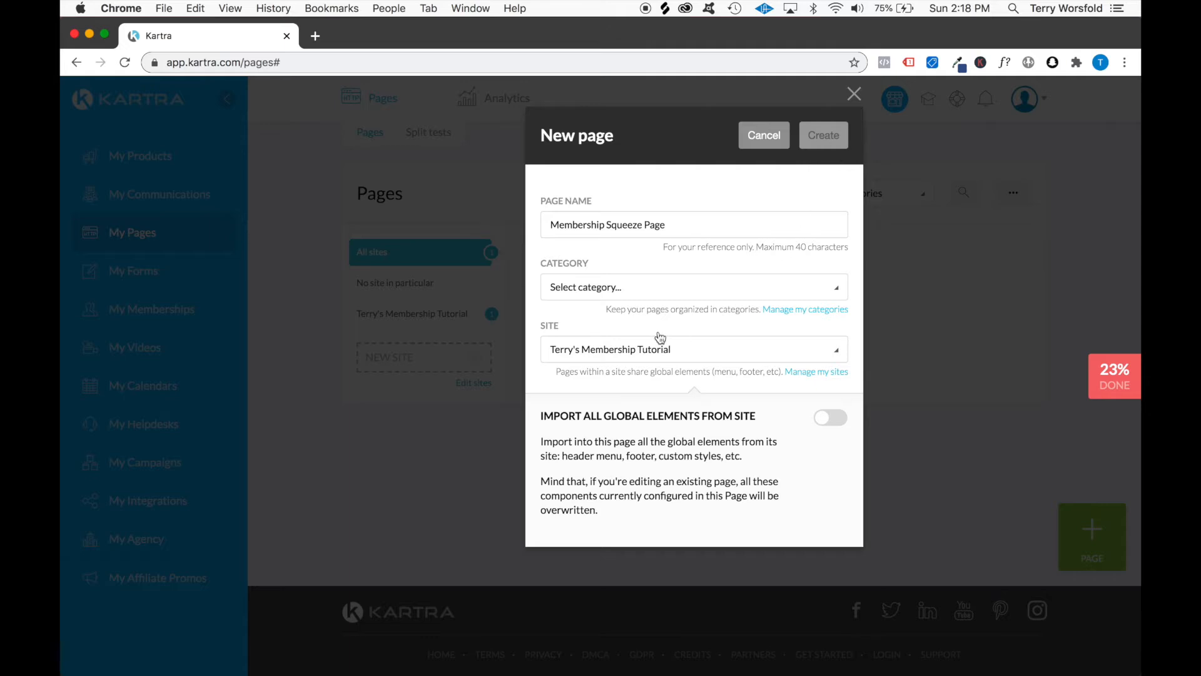
click(654, 297)
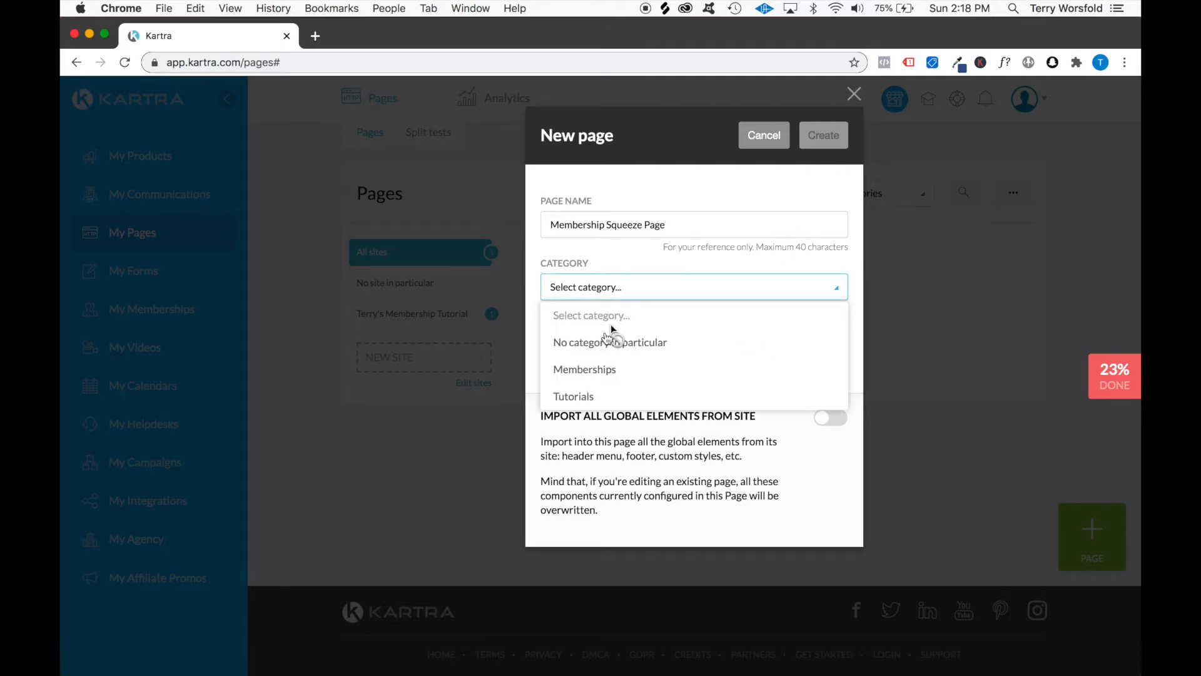
click(604, 369)
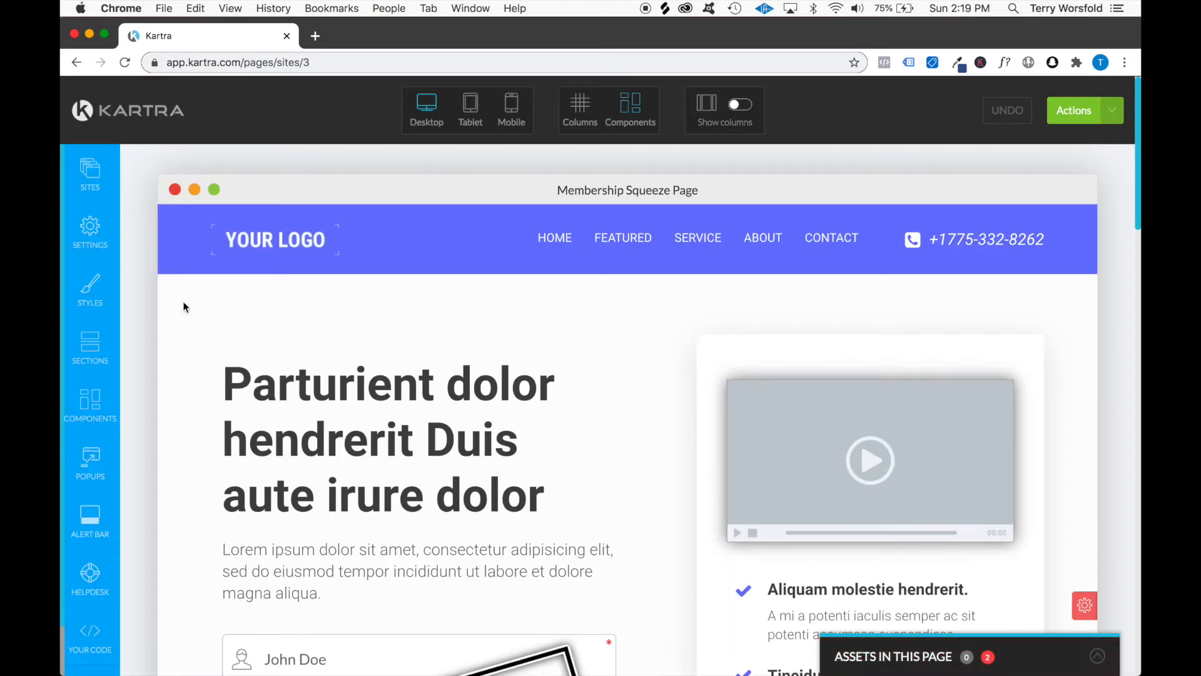
- Examine the squeeze page template's layout and the editing controls of its header section and text components
scroll(773, 235, down, 3)
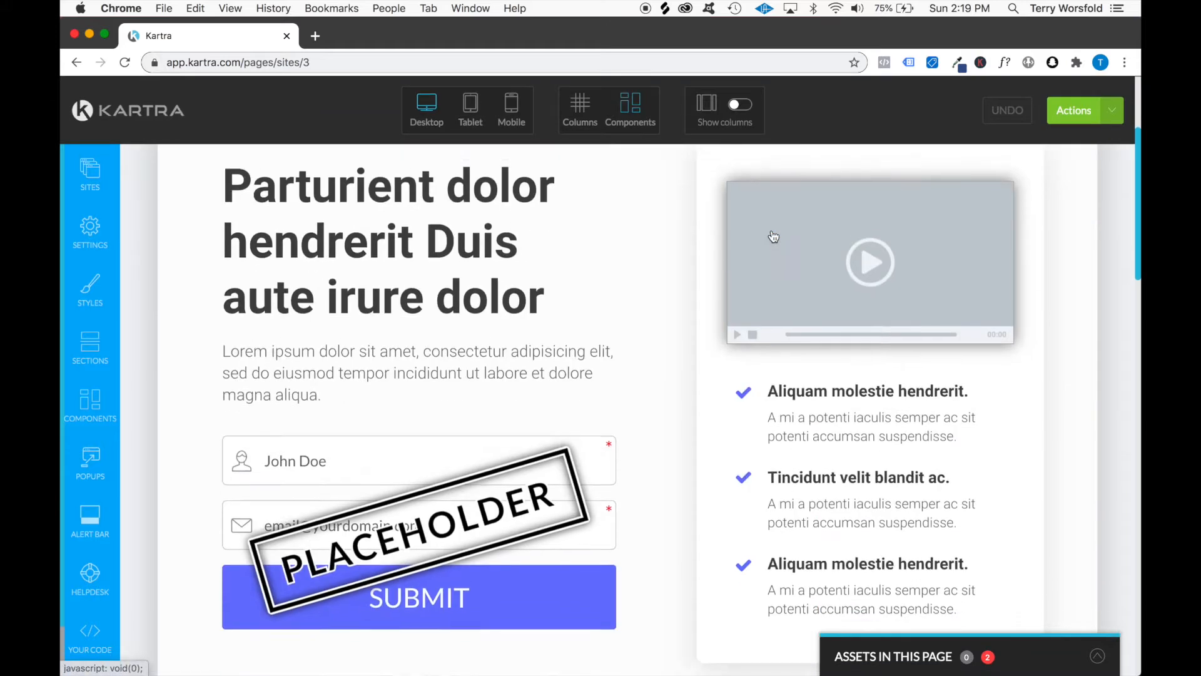
scroll(774, 235, up, 3)
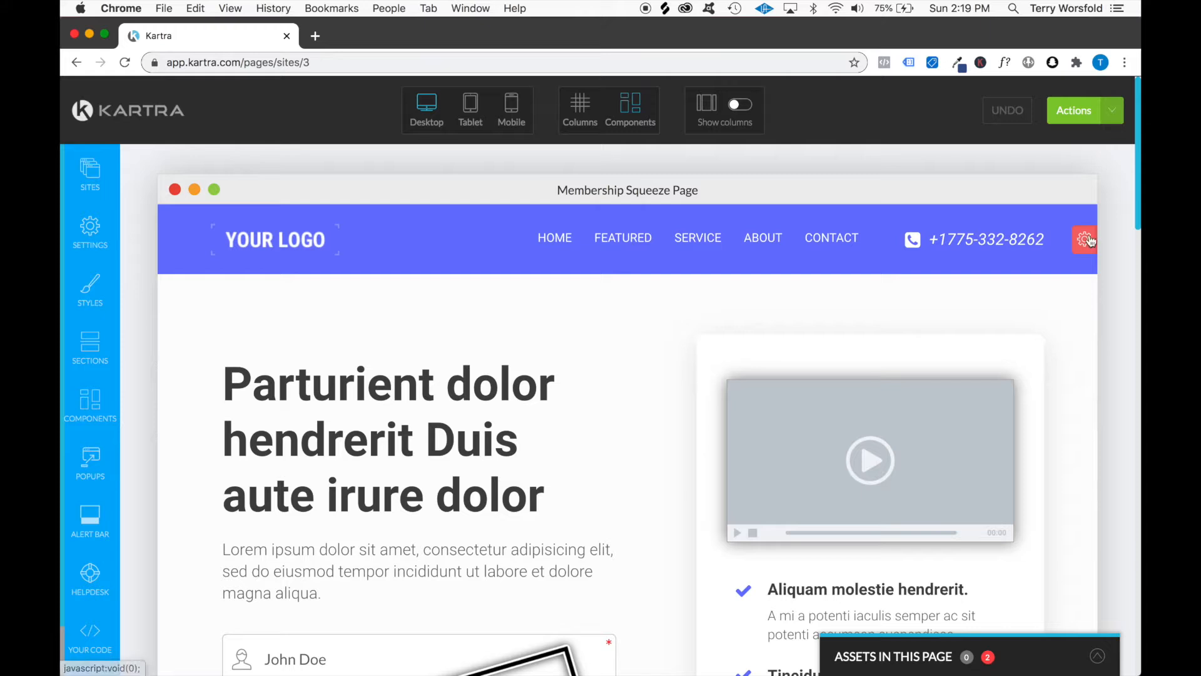
mouse_move(1084, 240)
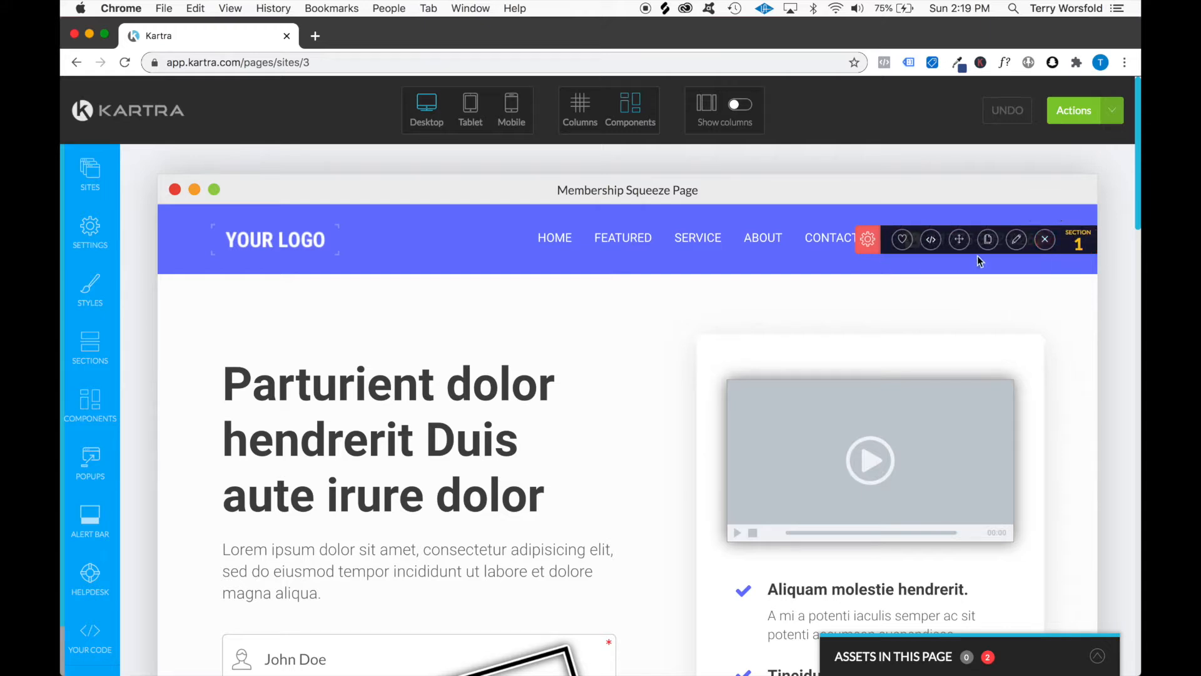
click(1047, 329)
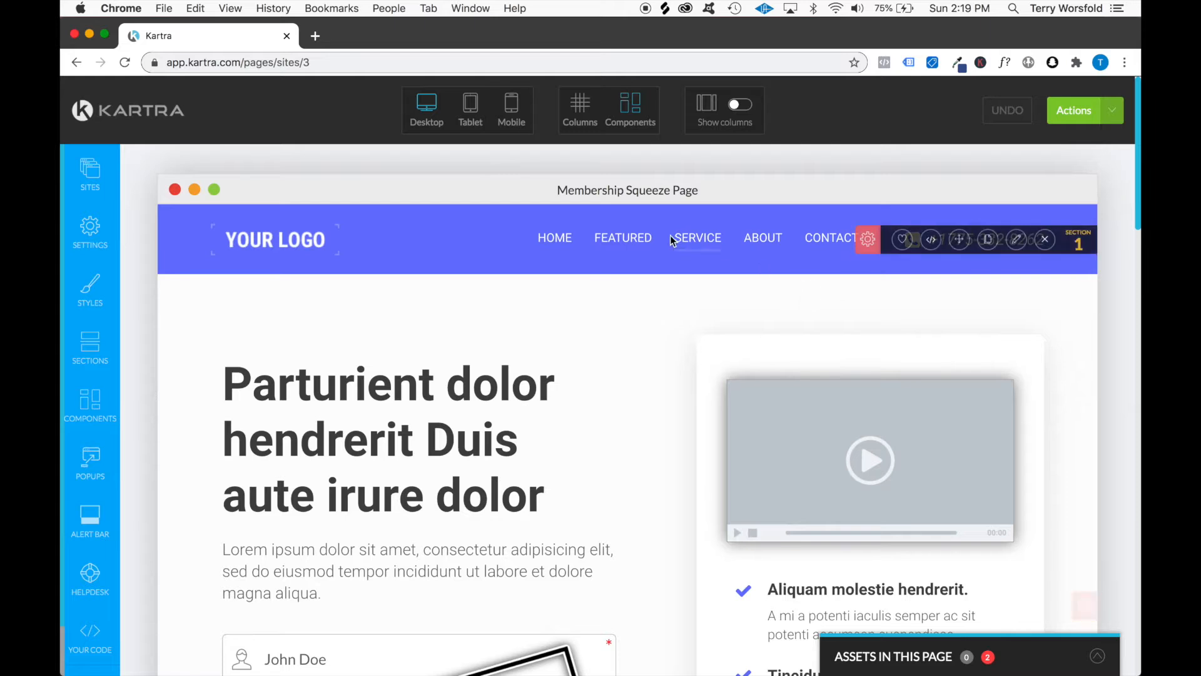
mouse_move(378, 393)
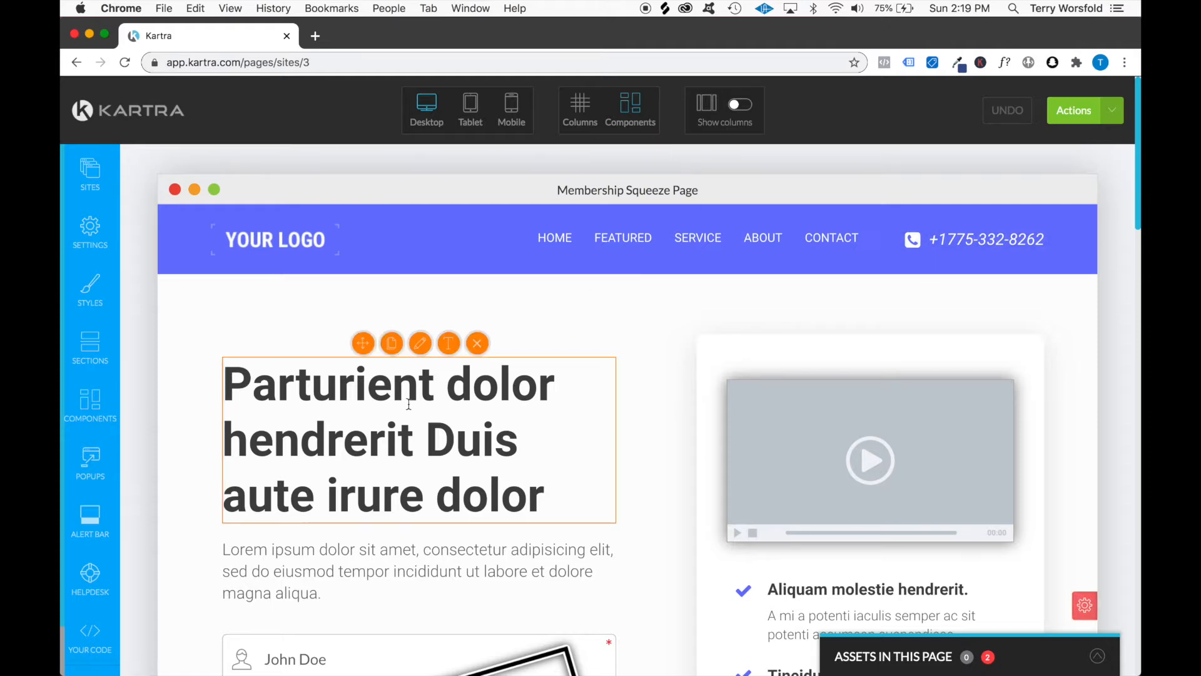
scroll(351, 552, down, 3)
scroll(352, 553, up, 3)
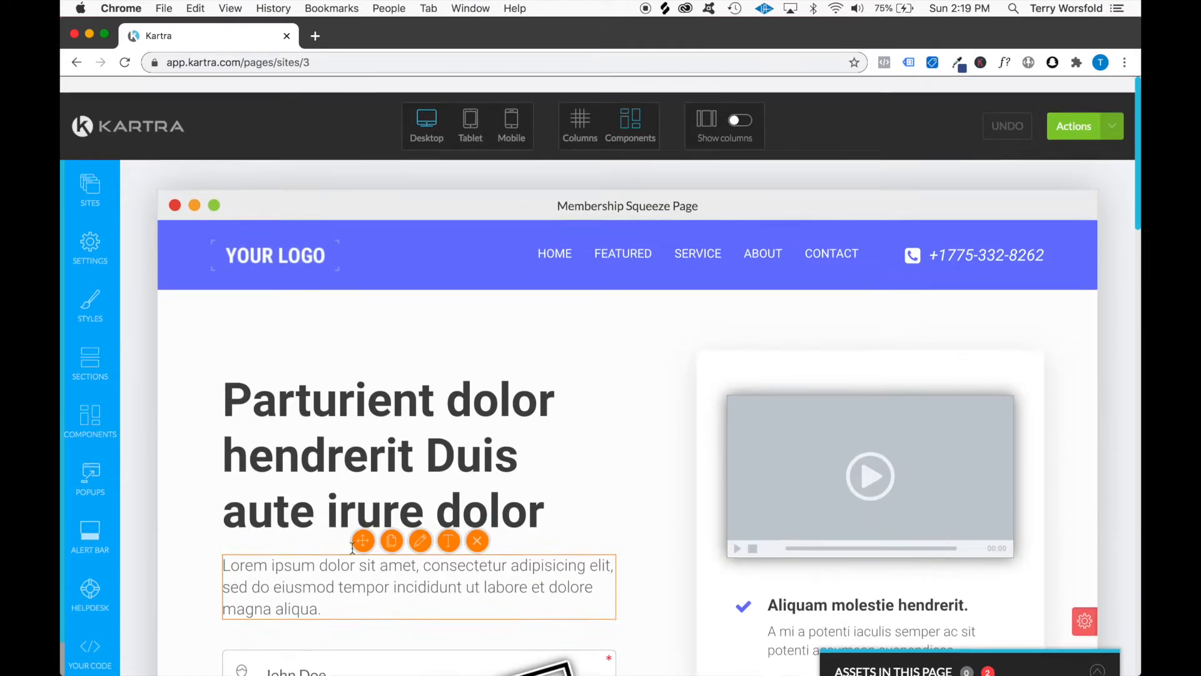
- Try deleting the column that holds the headline and opt-in form, and reload the builder to discard the deletion
click(580, 105)
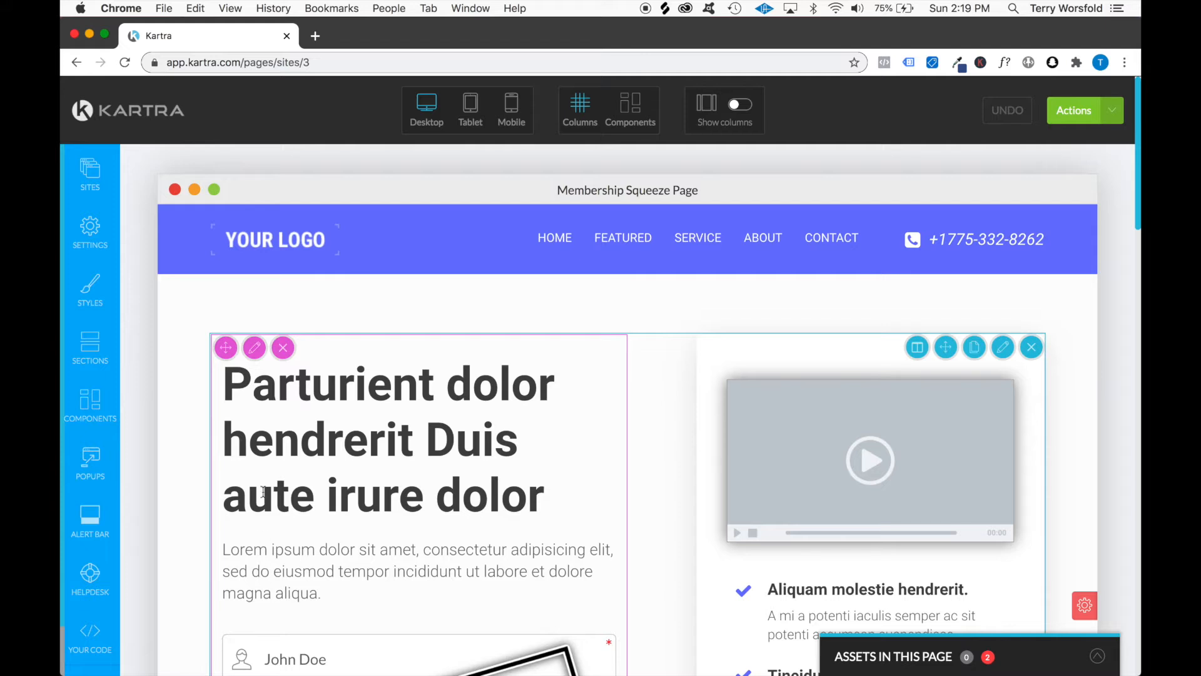
click(283, 348)
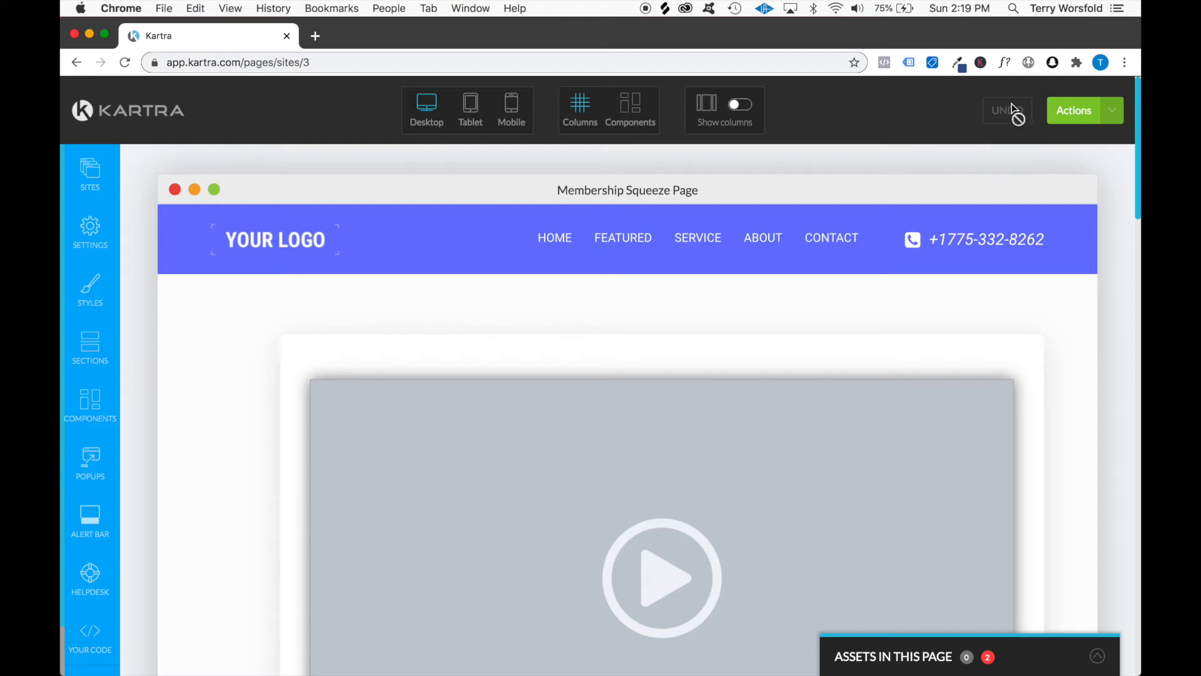
scroll(1087, 311, down, 10)
scroll(804, 339, up, 12)
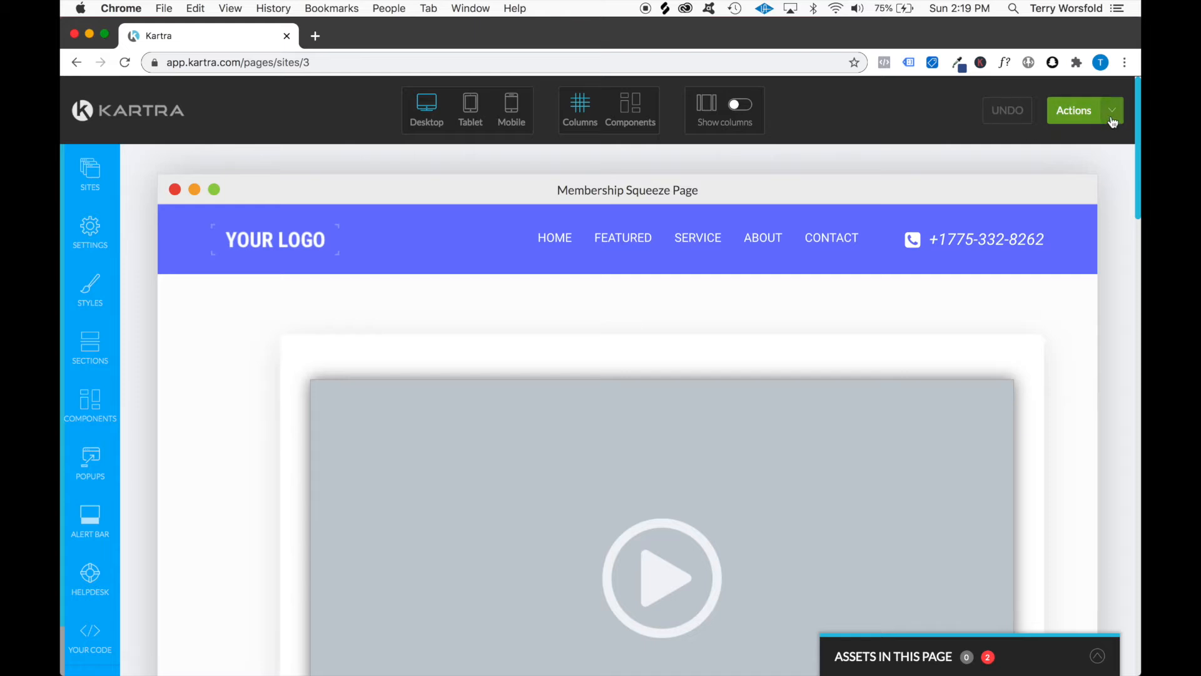
key(super+r)
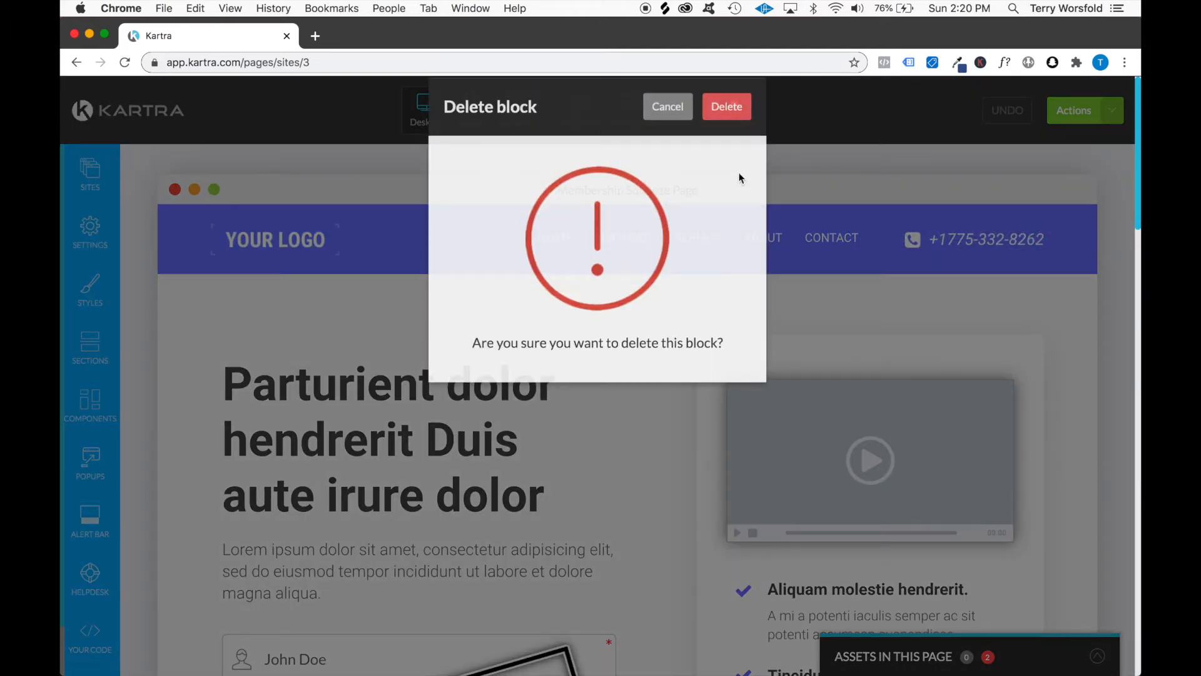
- Delete the header section with the logo and navigation menu, and look over the remaining headline, opt-in form and video section
click(741, 138)
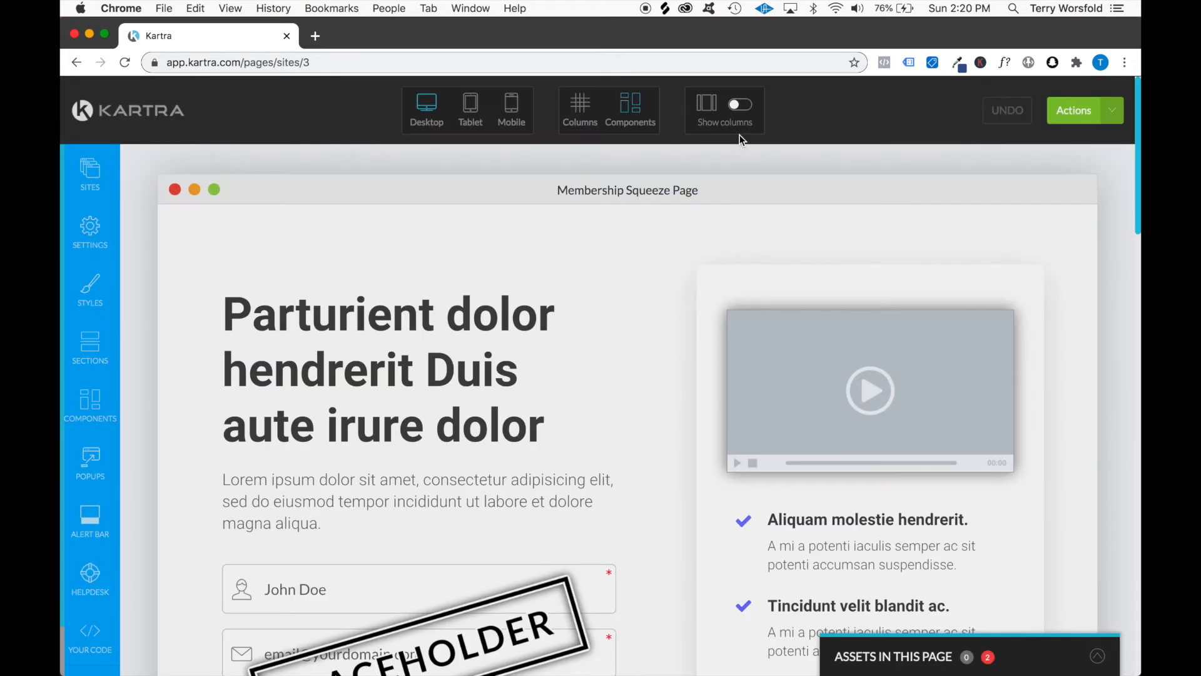
scroll(403, 340, down, 5)
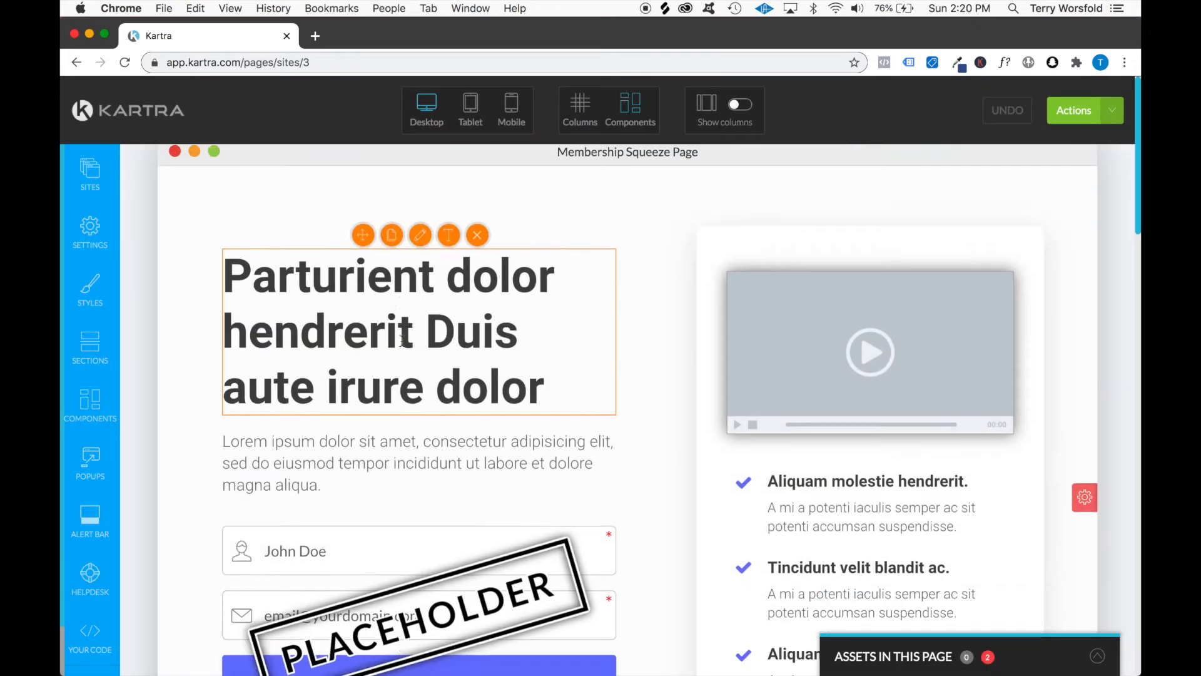
scroll(402, 340, up, 5)
scroll(403, 341, down, 2)
scroll(402, 341, down, 5)
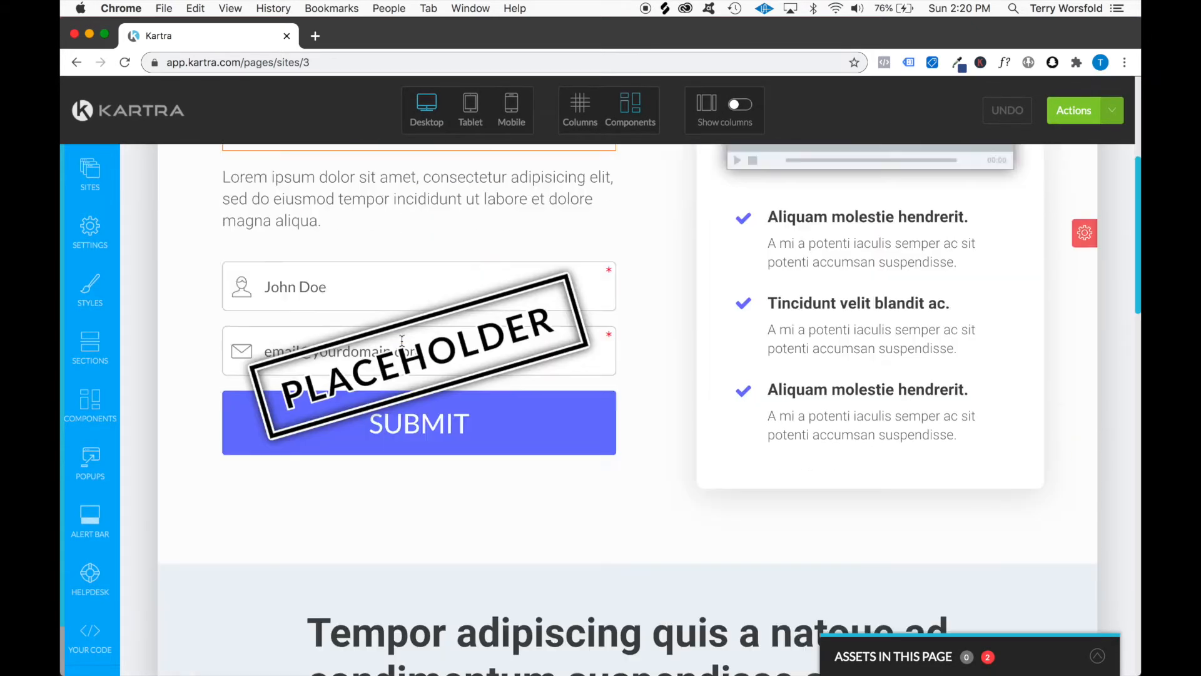
scroll(402, 340, up, 5)
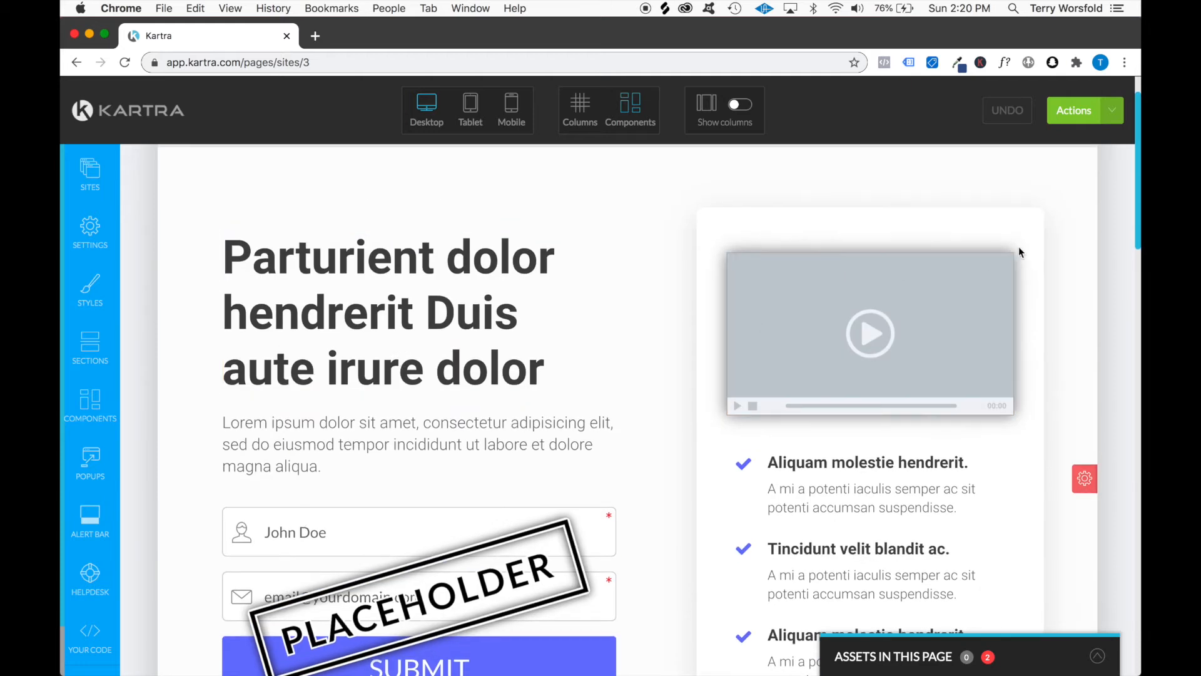
click(978, 207)
scroll(866, 407, down, 5)
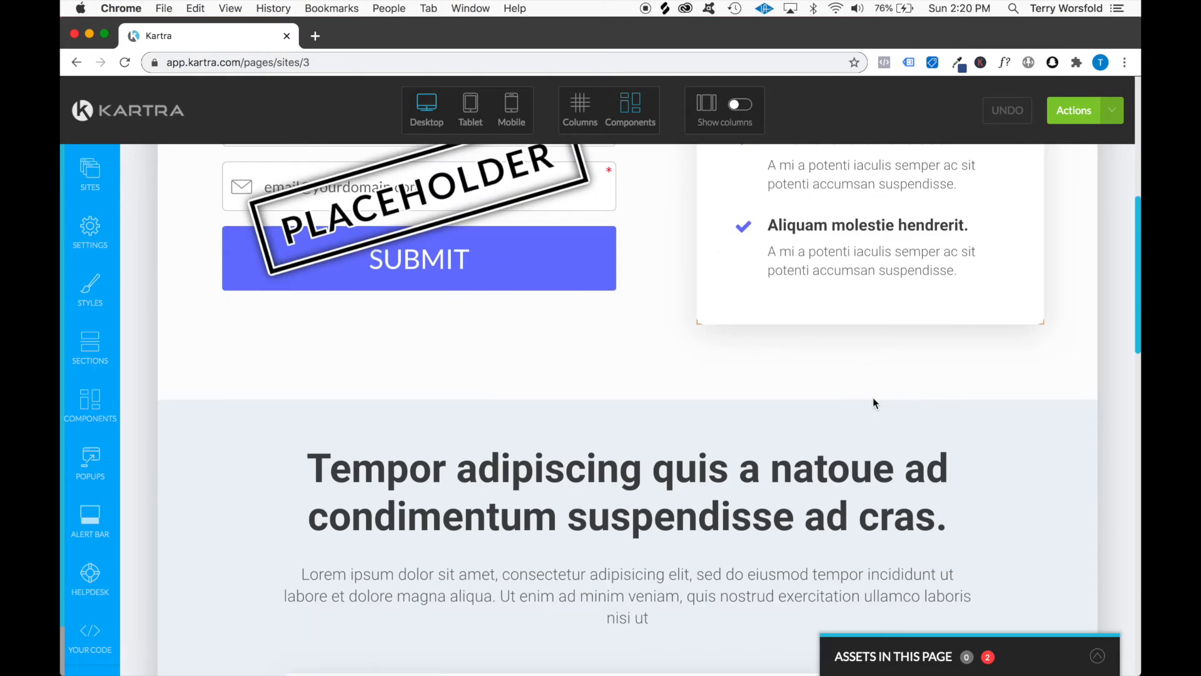
scroll(872, 402, up, 6)
scroll(840, 332, down, 7)
scroll(840, 328, up, 2)
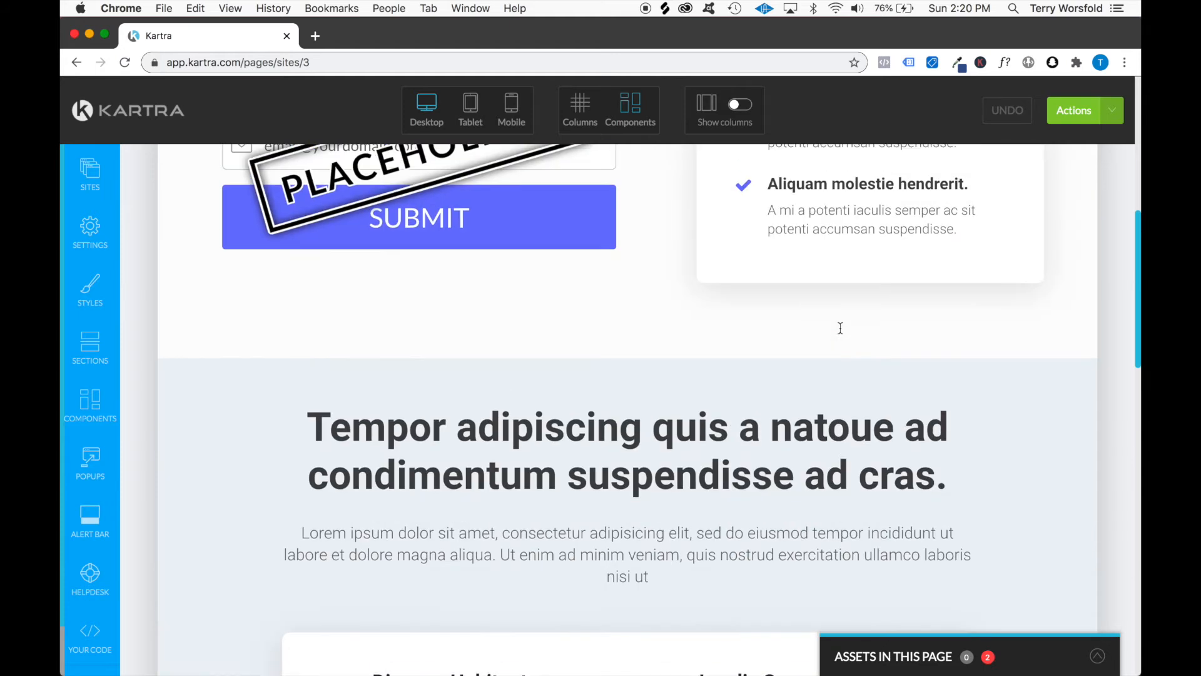
- Delete the section with the icon feature grid and the testimonials section that follows it
scroll(840, 328, down, 6)
click(1087, 366)
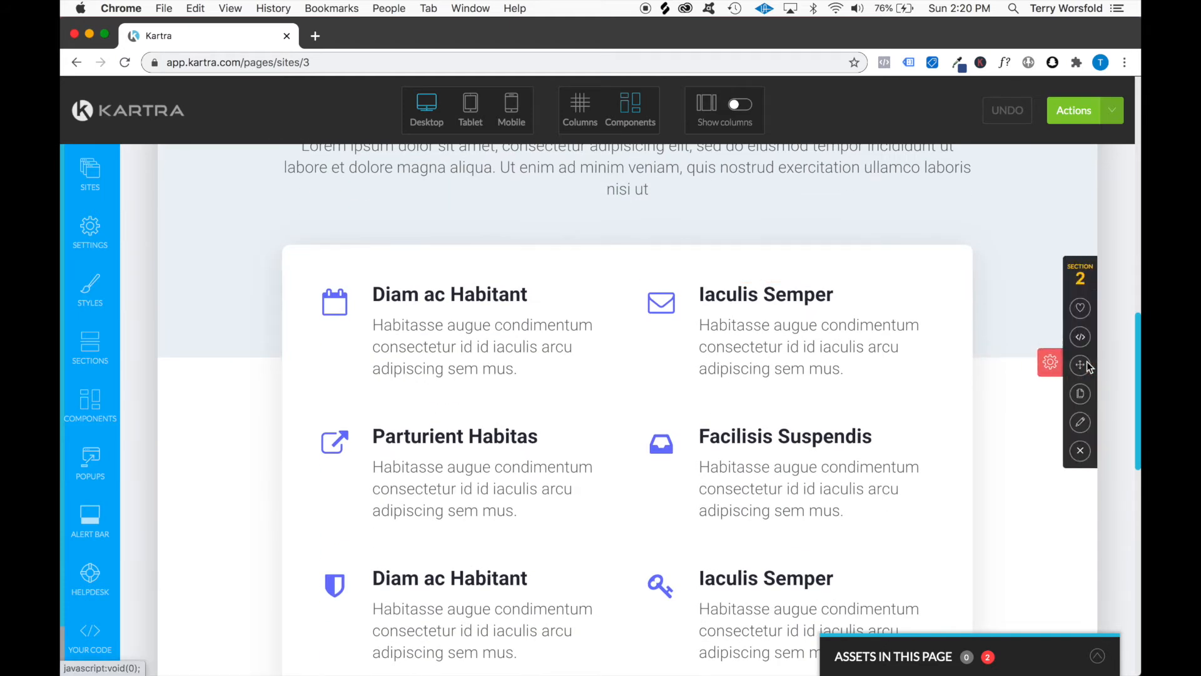
click(1079, 453)
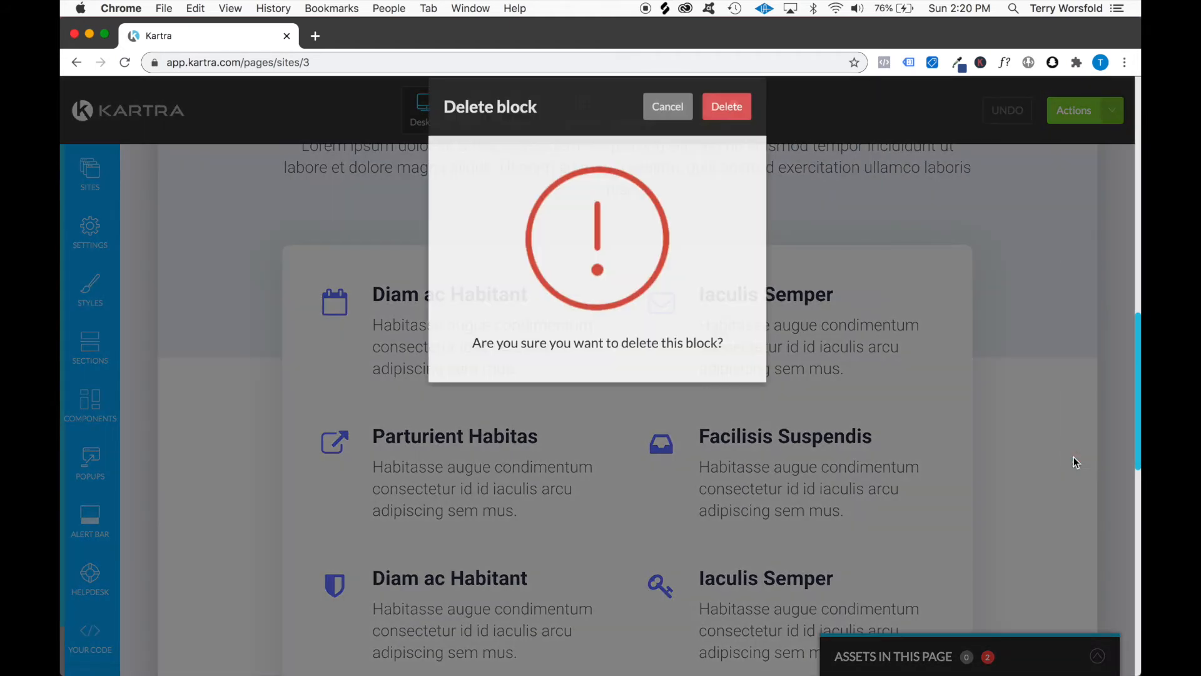
click(739, 136)
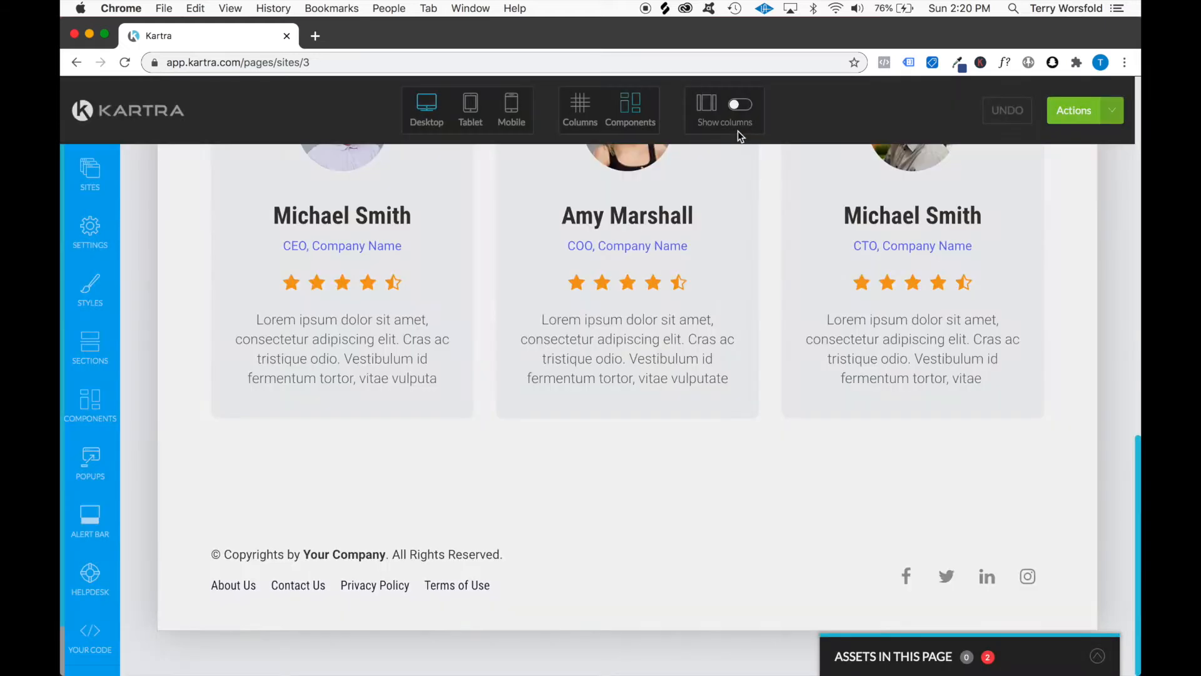
click(1088, 262)
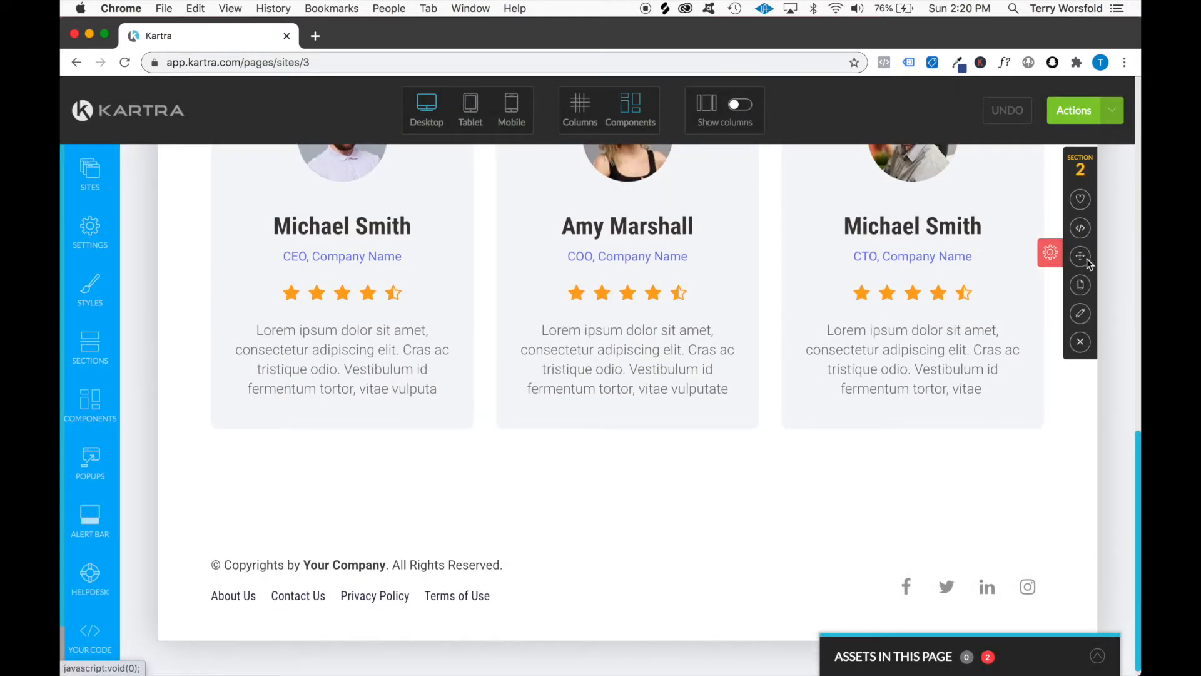
click(1080, 343)
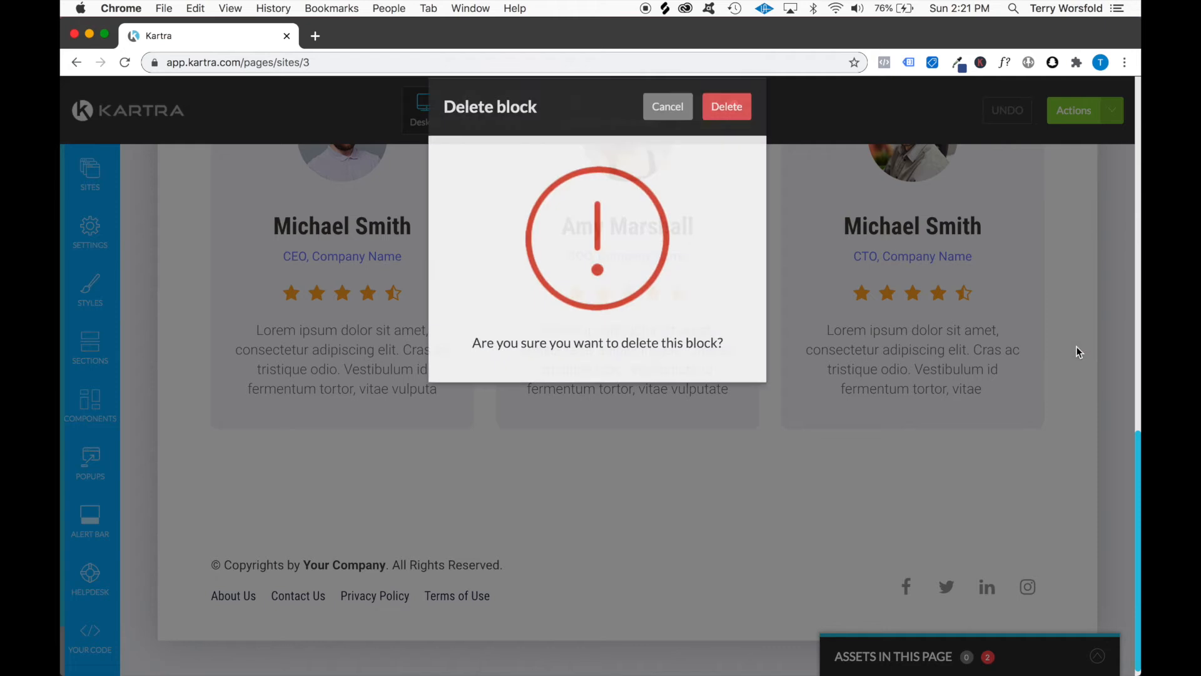
click(736, 147)
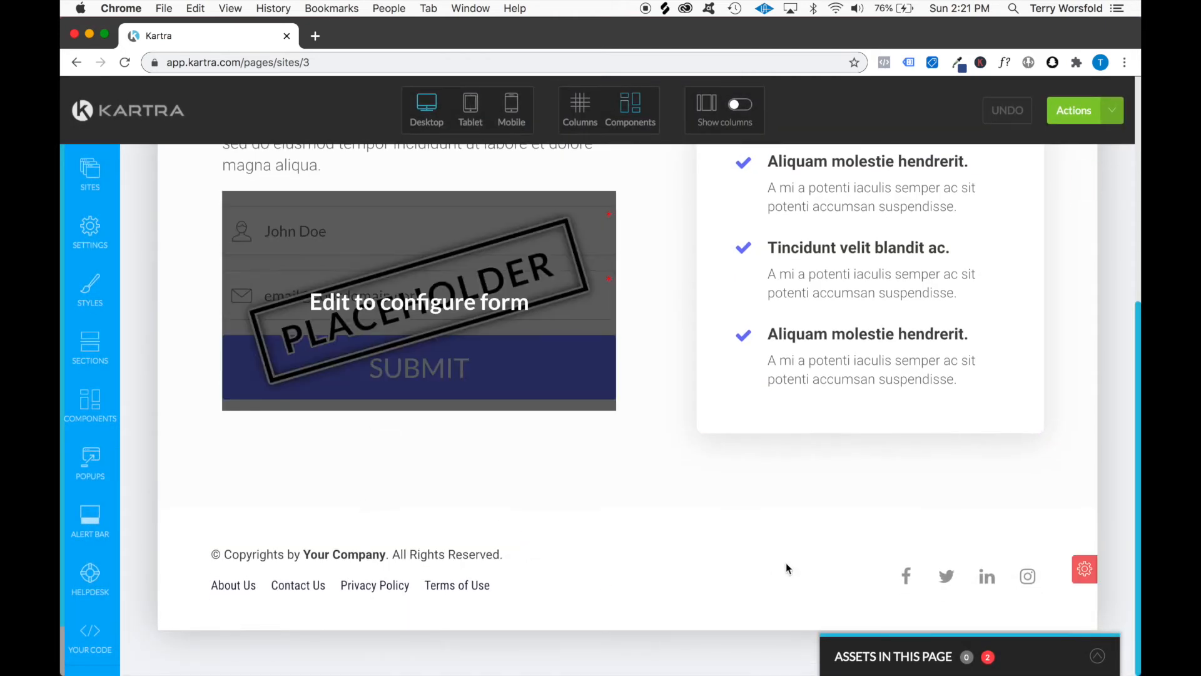
- Delete the footer section with the copyright text, page links and social icons
scroll(1087, 523, up, 1)
scroll(1086, 520, up, 5)
scroll(1044, 418, down, 6)
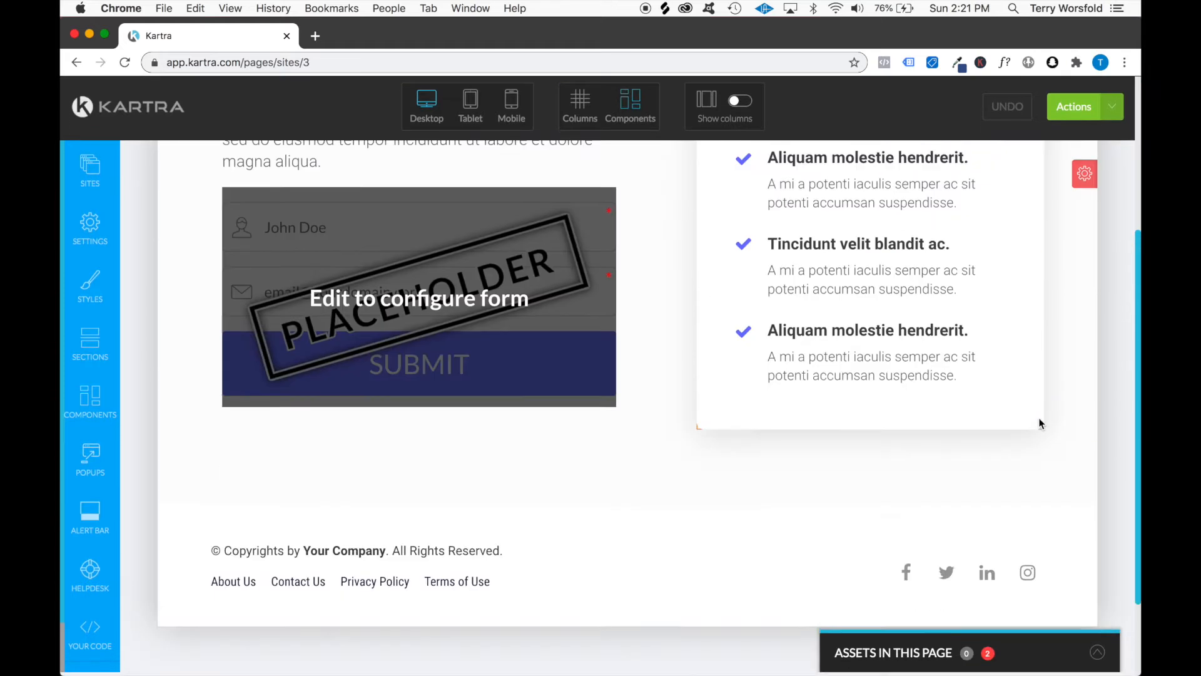
mouse_move(1080, 575)
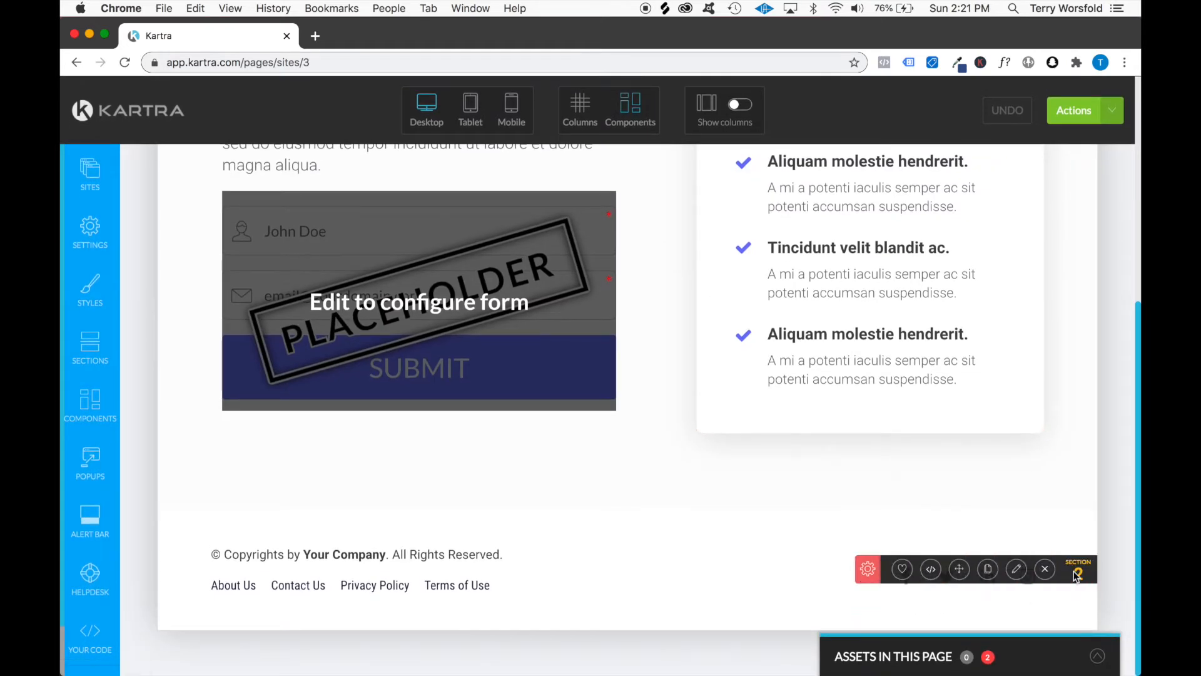
click(1045, 569)
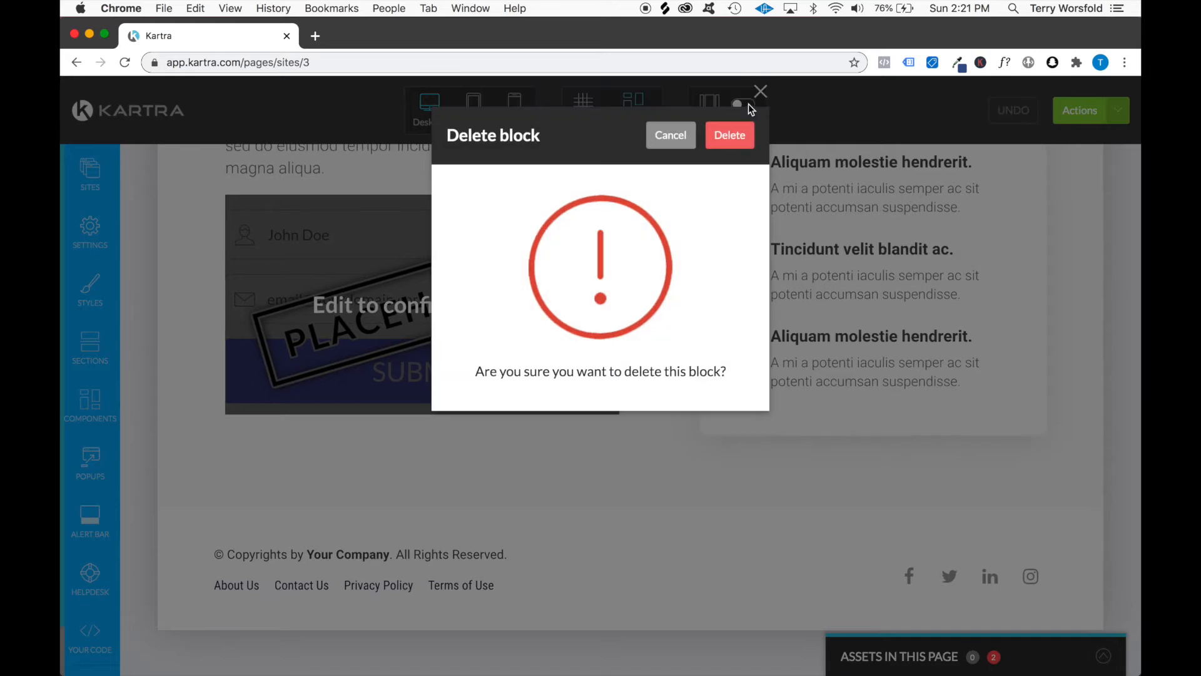
click(730, 132)
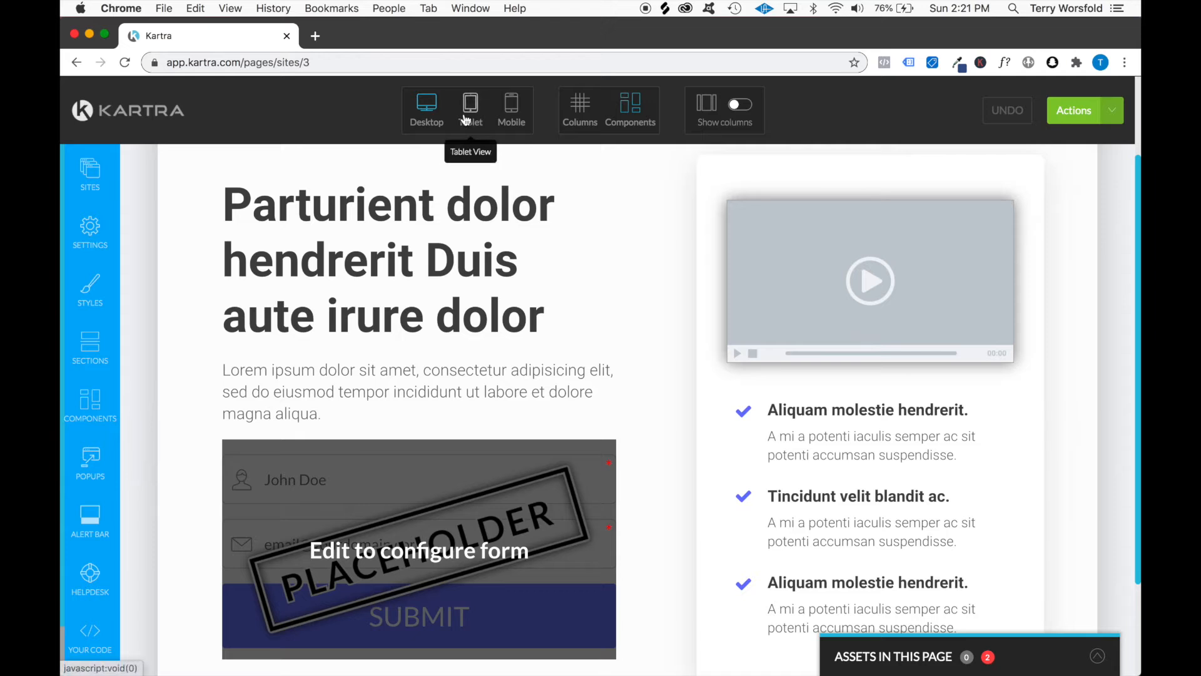
- Switch the builder to mobile view and delete the video and checklist items together with the column that holds them
click(508, 114)
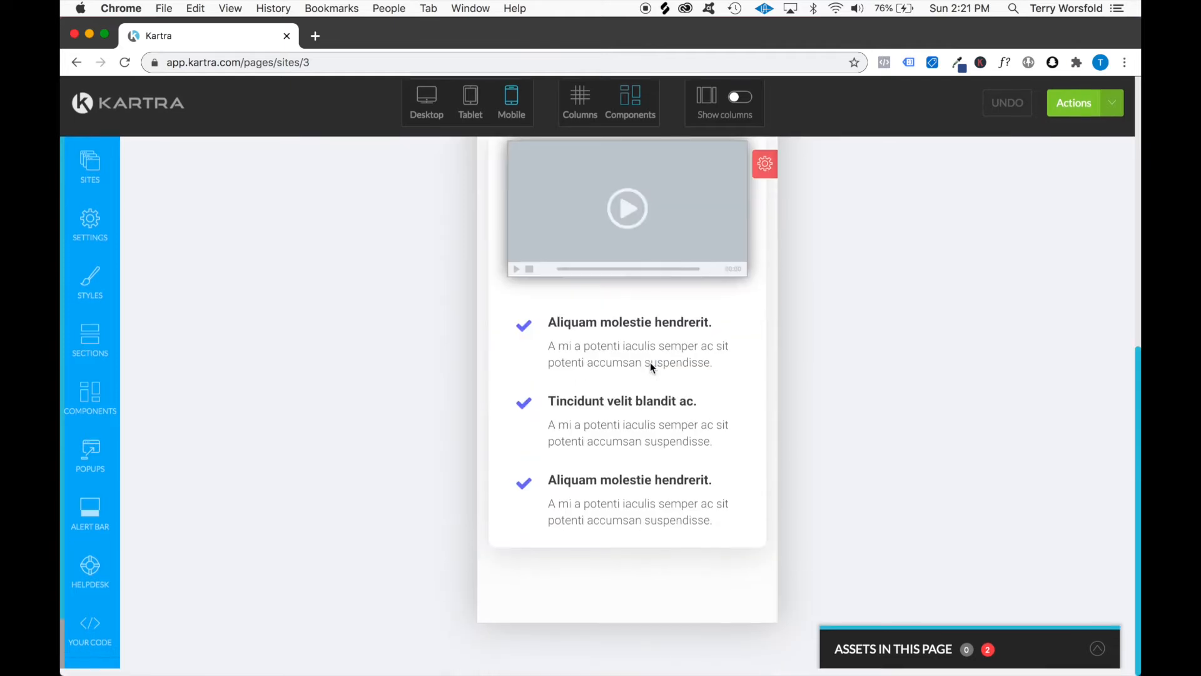
scroll(651, 362, down, 5)
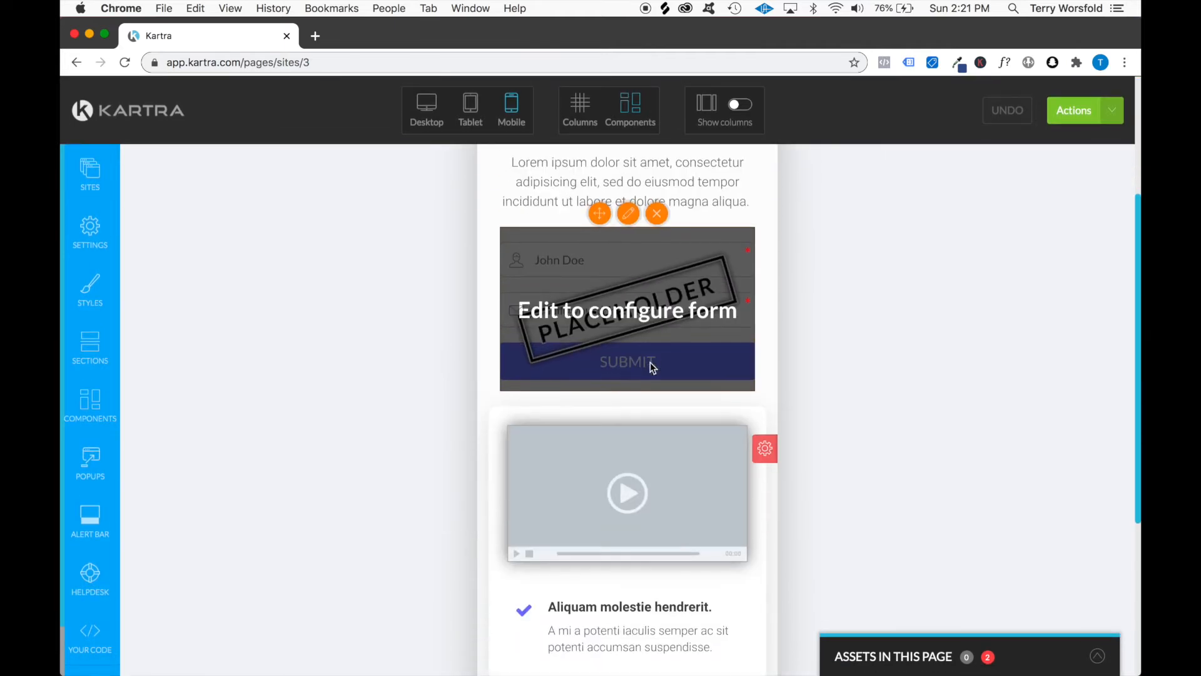
scroll(715, 501, down, 3)
scroll(683, 388, up, 4)
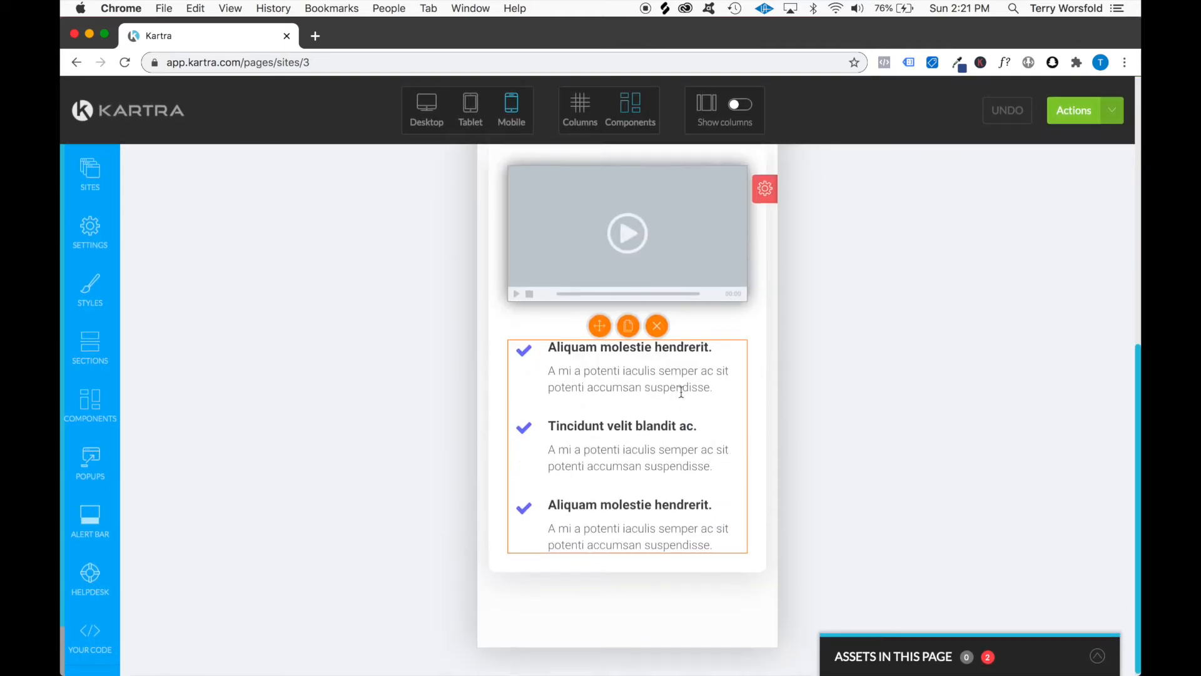
click(674, 374)
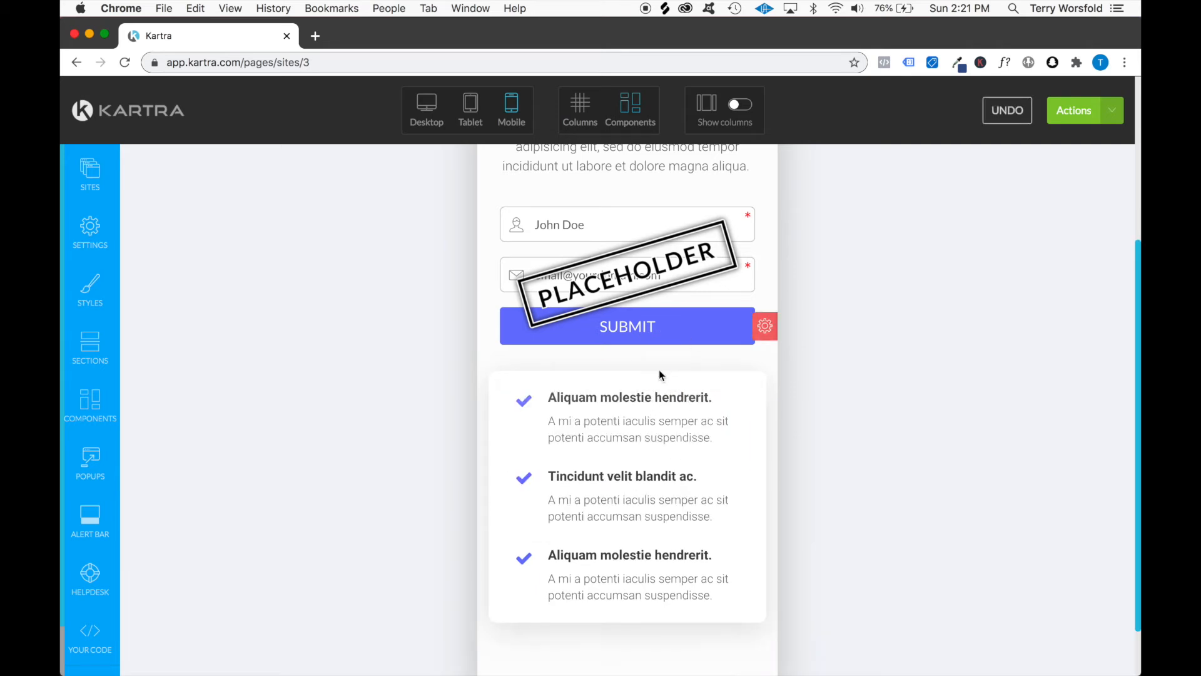
click(657, 374)
click(665, 393)
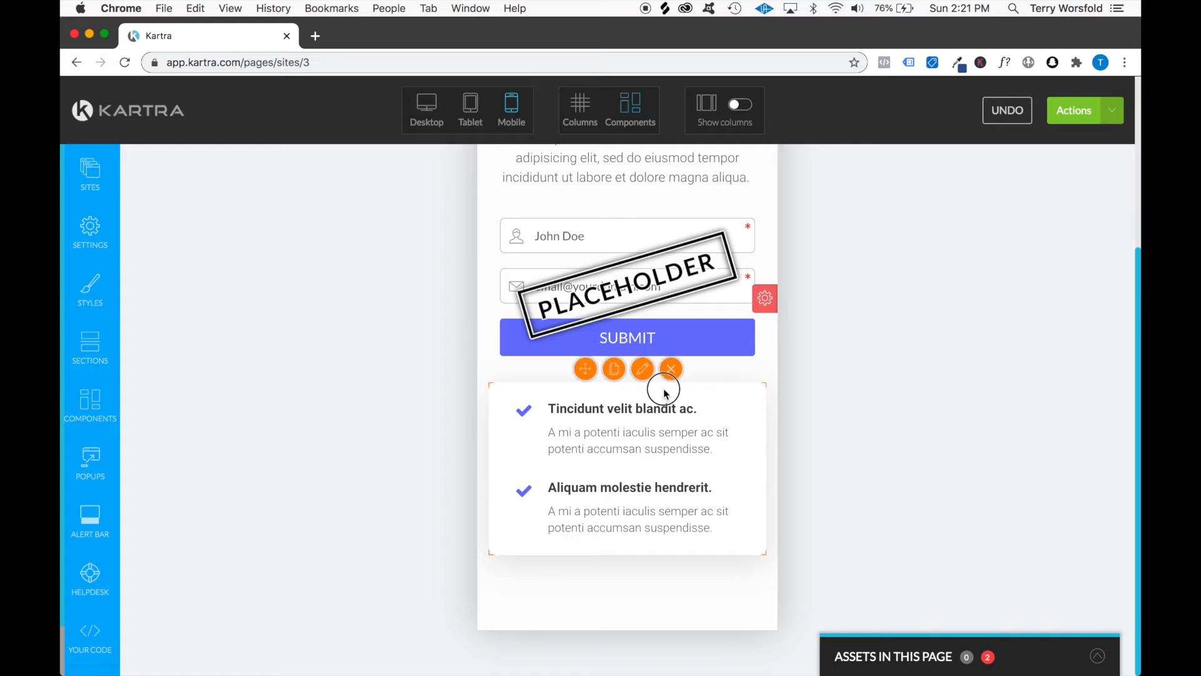
click(670, 368)
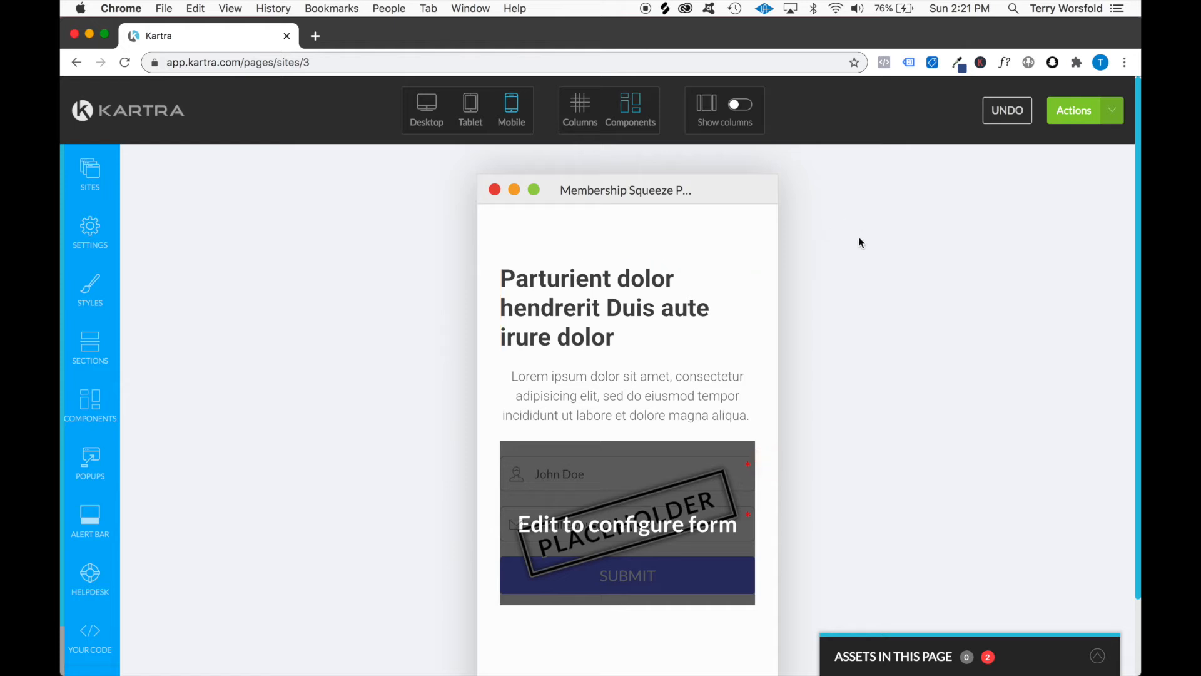
right_click(779, 177)
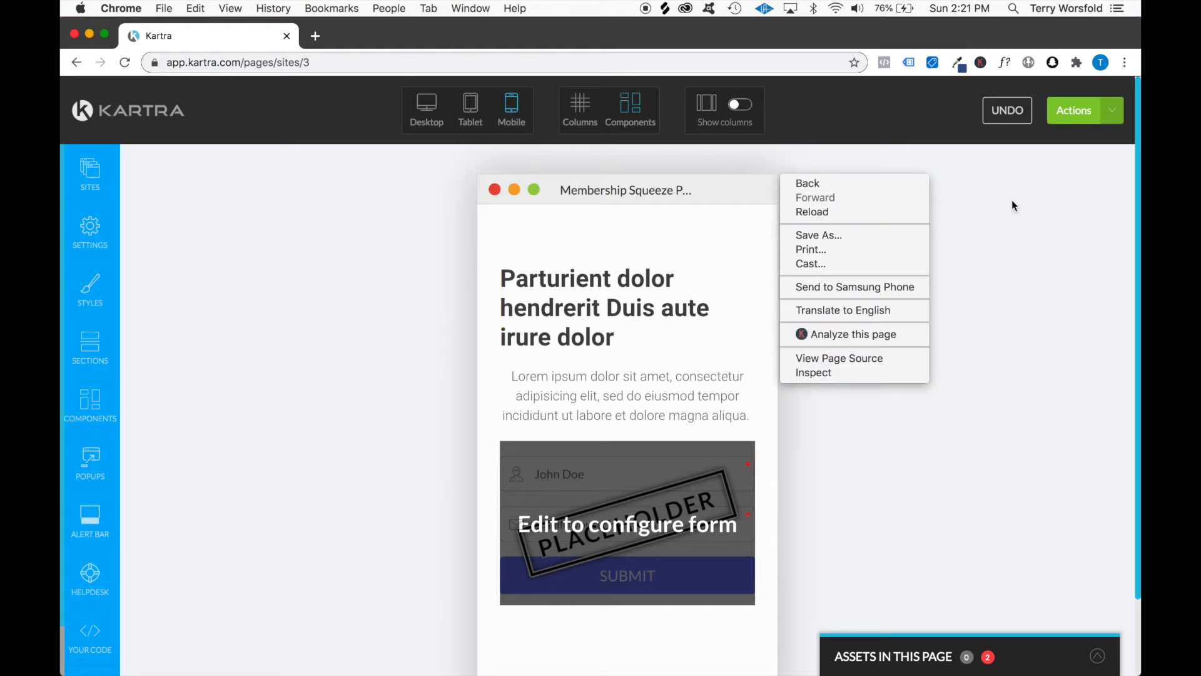
click(1012, 200)
click(640, 278)
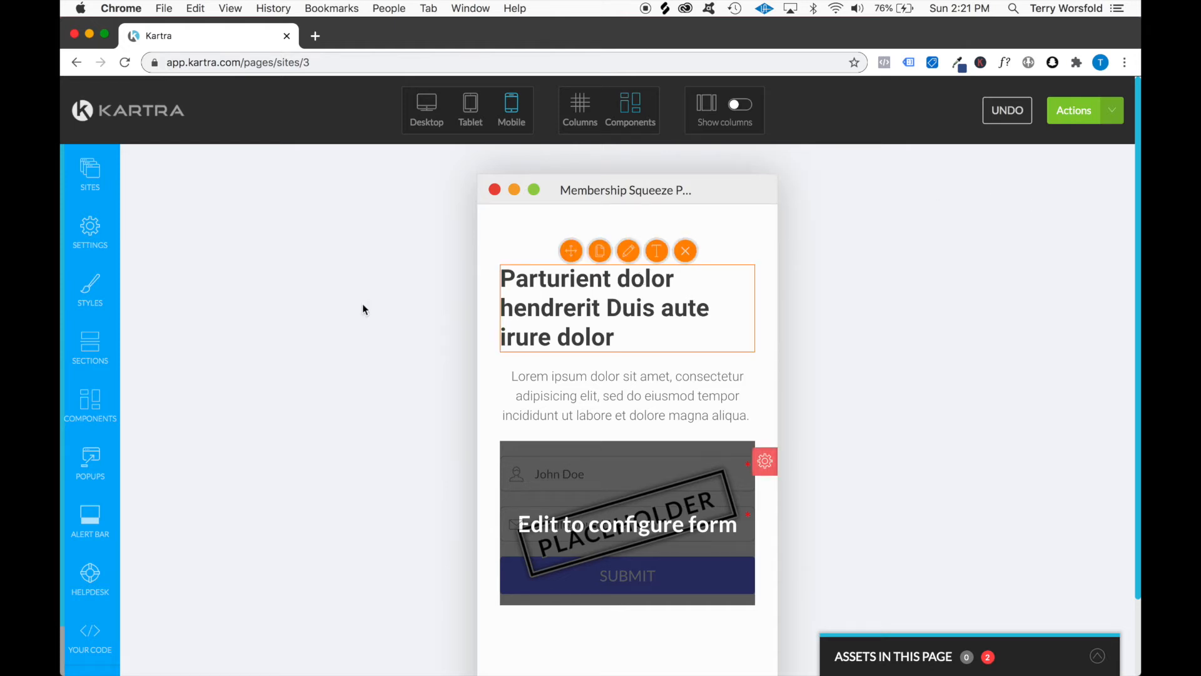
- Add the header menu block with a logo and icon-style navigation links above the headline
click(90, 344)
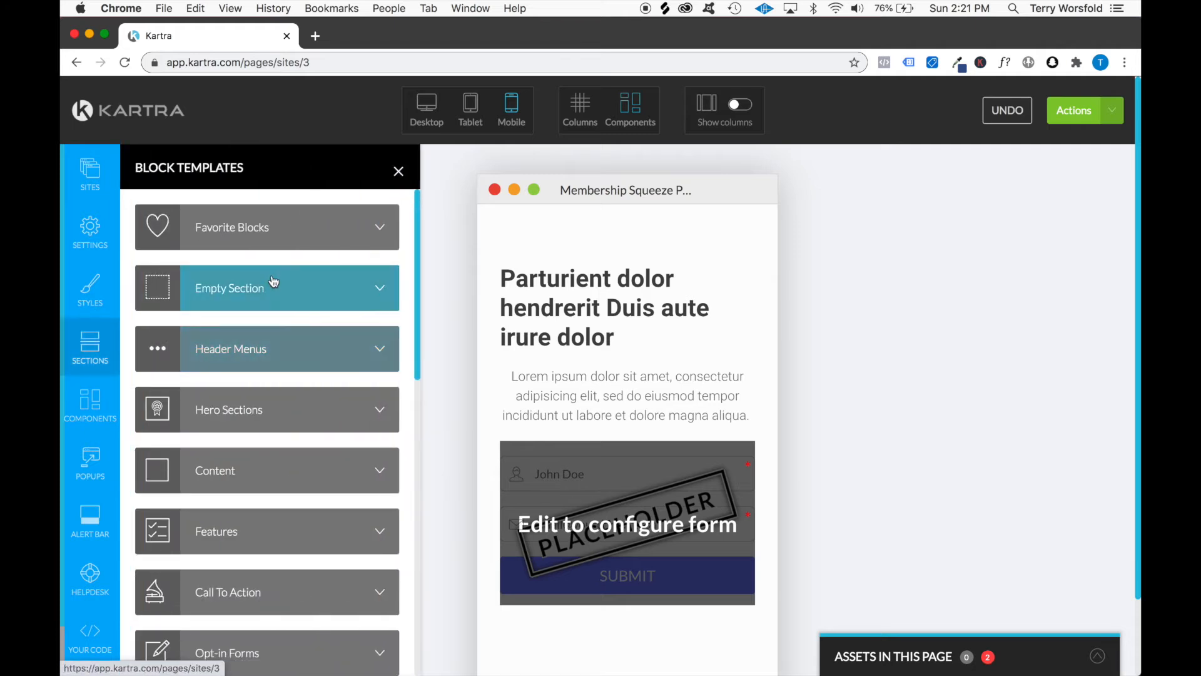
click(306, 347)
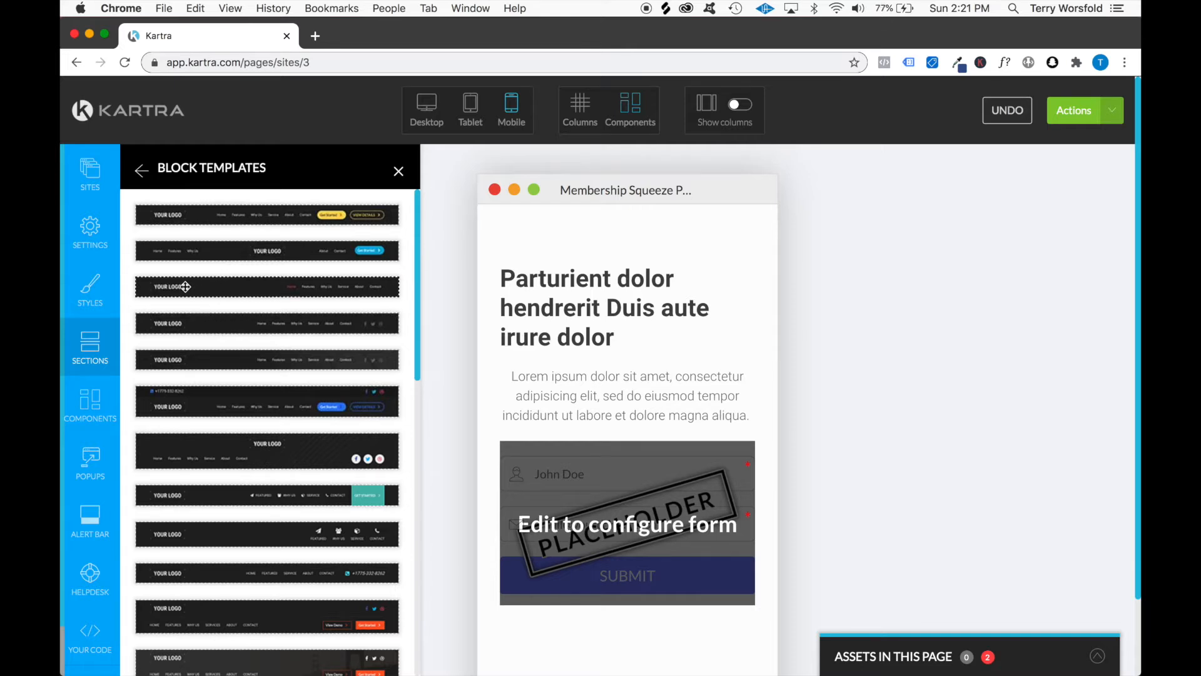
scroll(215, 311, down, 3)
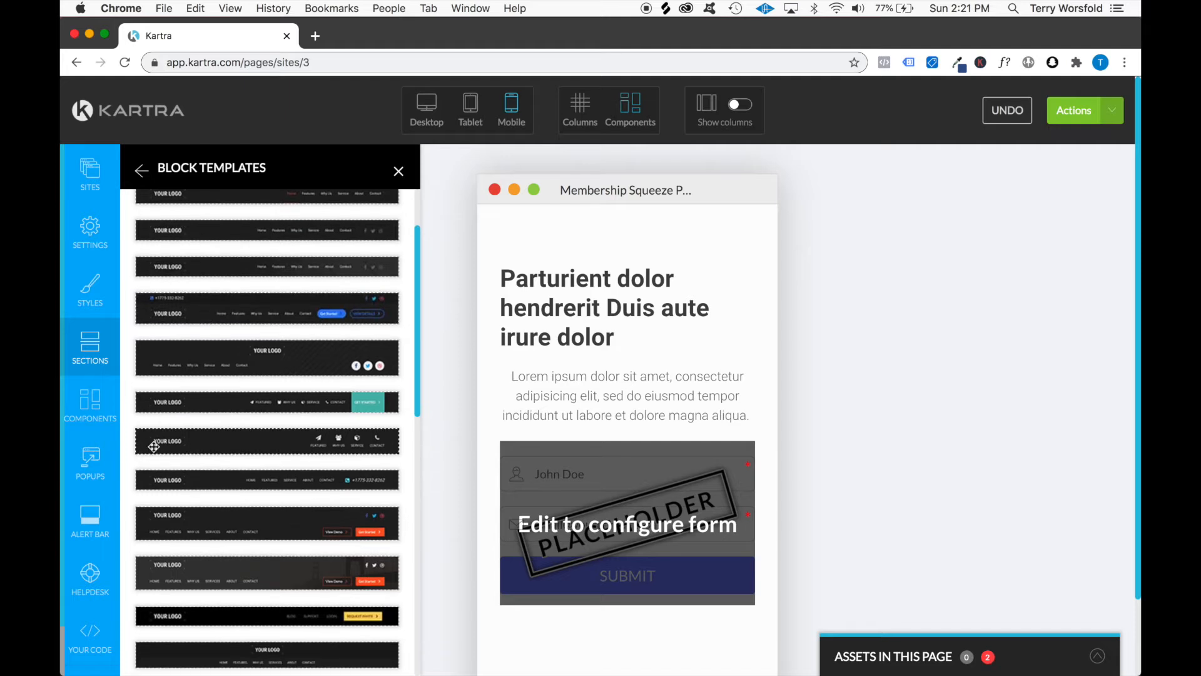
drag(251, 444, 519, 231)
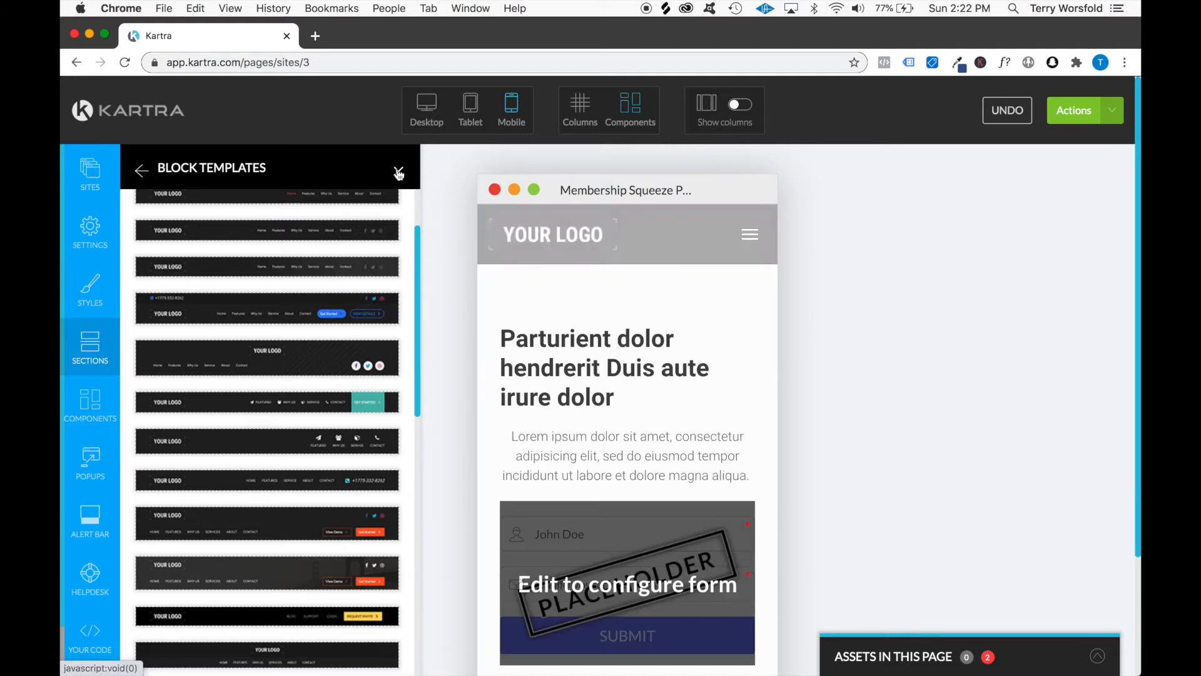
- Replace the header's placeholder logo image with the Marketing Academi logo from the image library
mouse_move(543, 236)
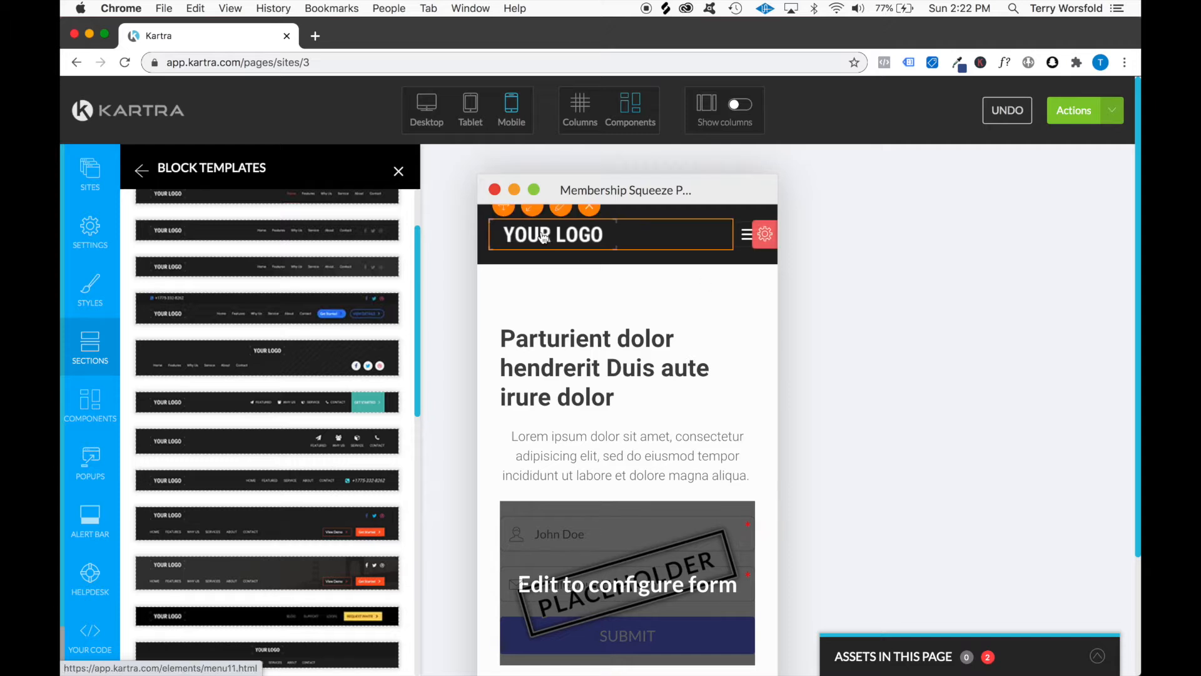
click(592, 239)
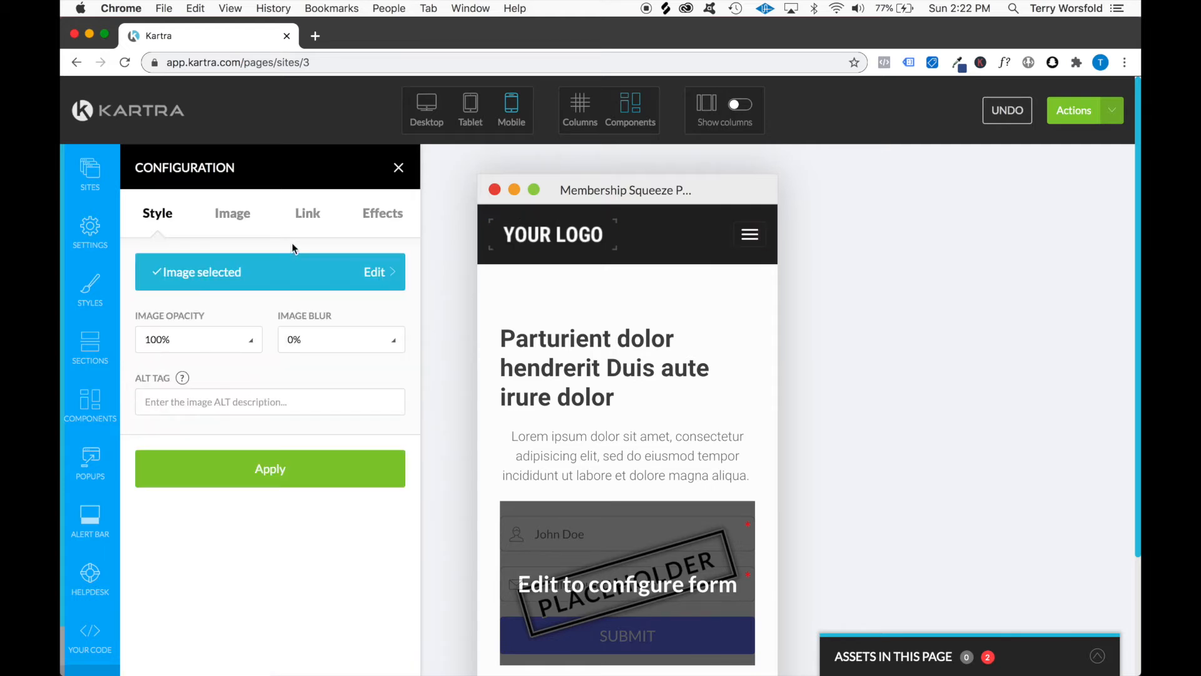
click(252, 232)
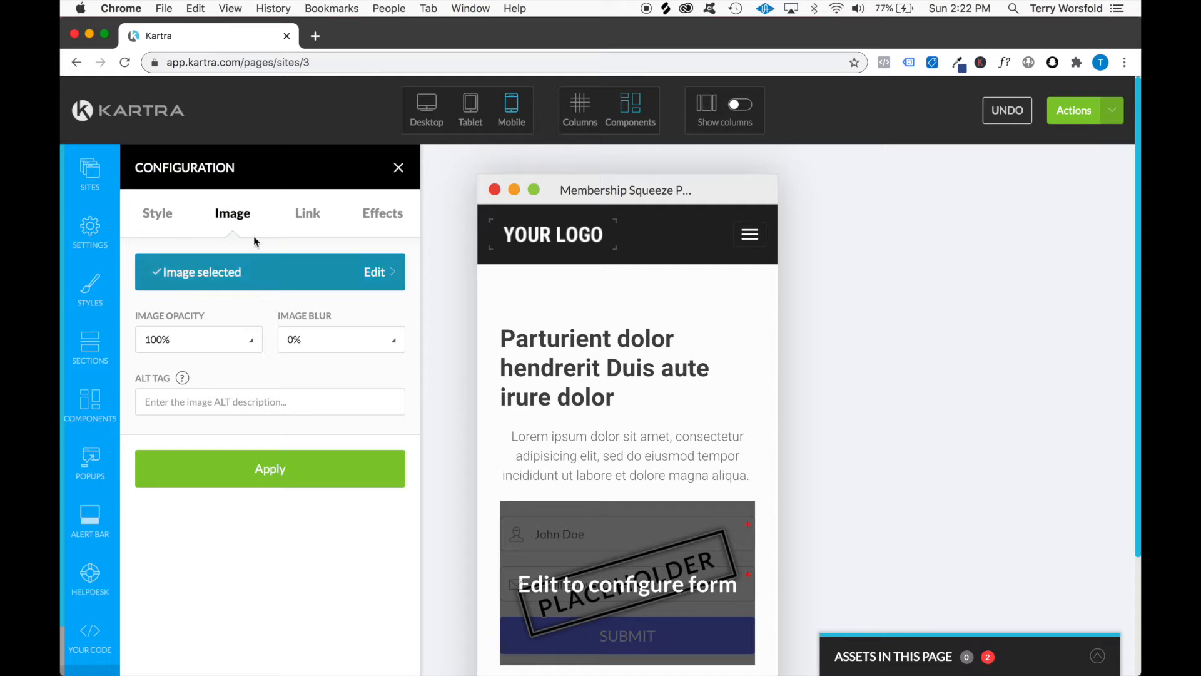
click(377, 271)
mouse_move(520, 336)
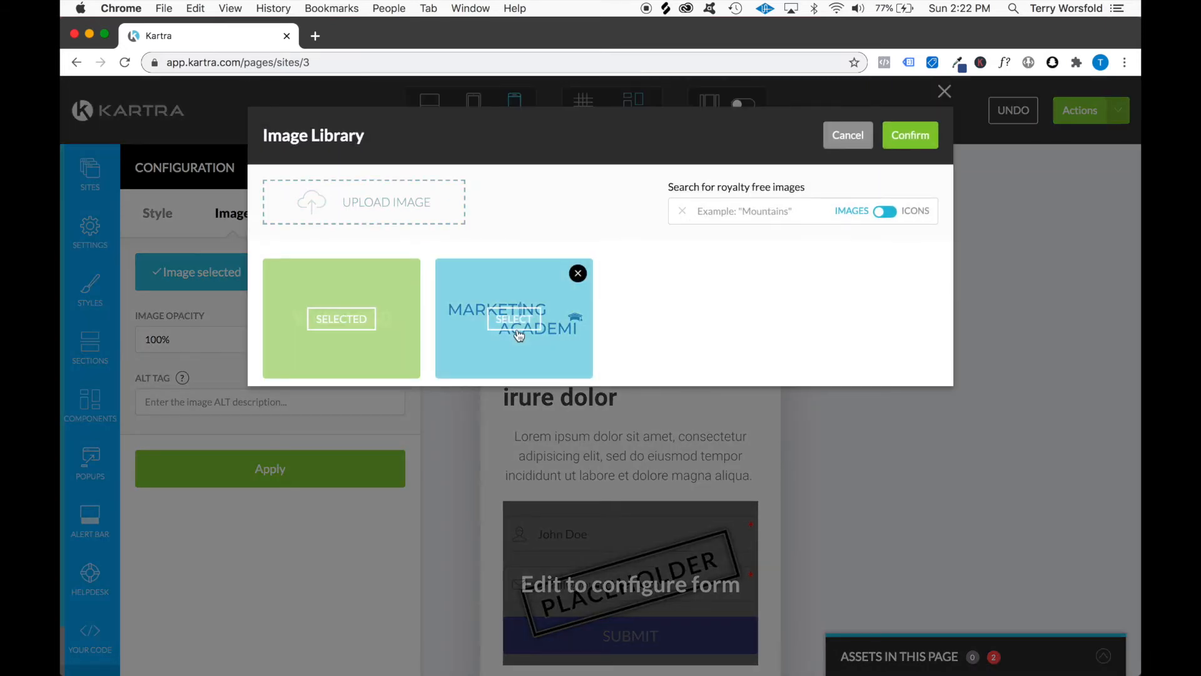
click(346, 208)
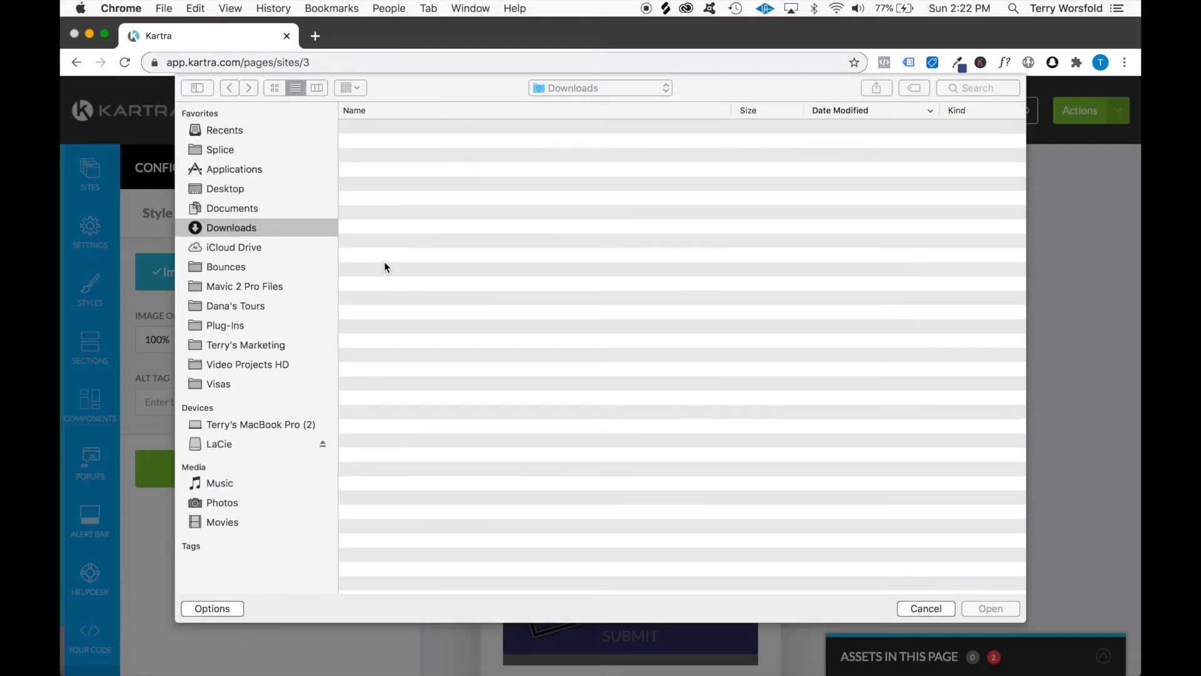
key(Escape)
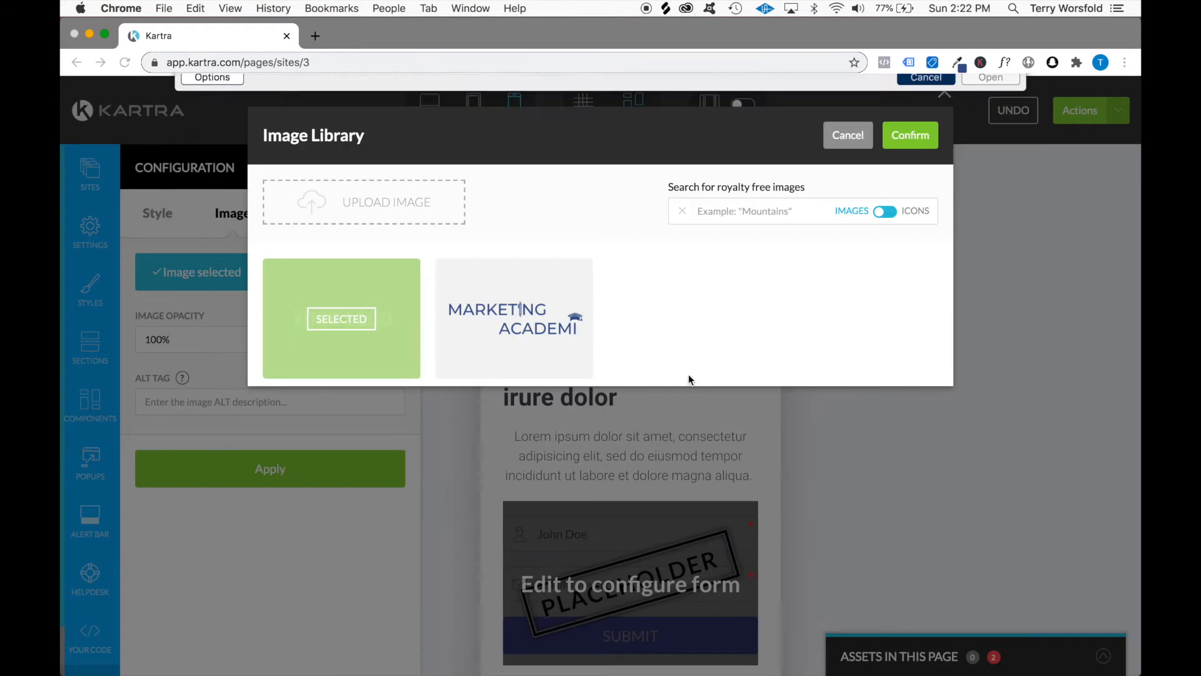
click(547, 328)
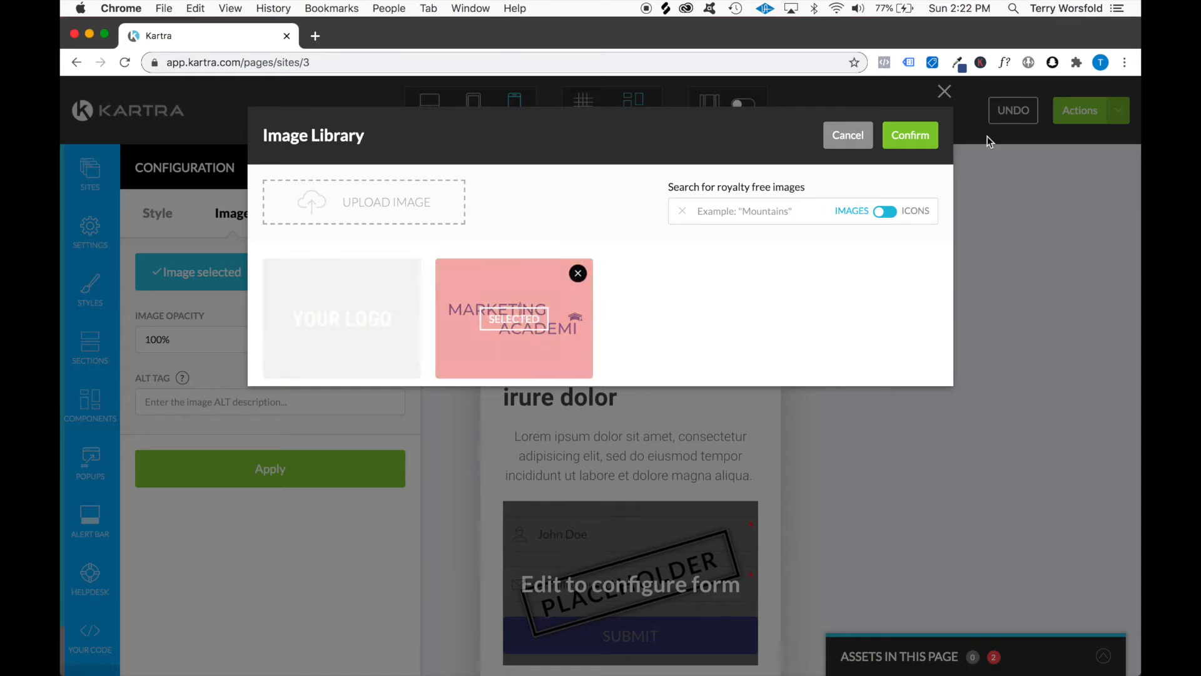
click(925, 141)
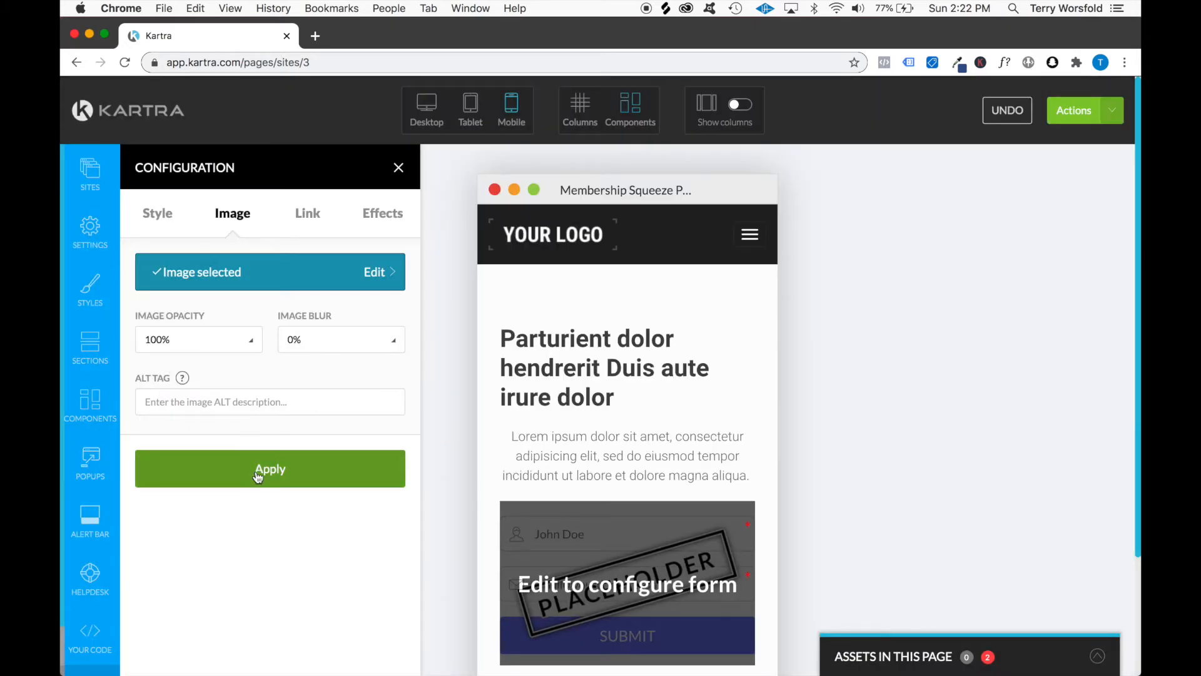
- Give the header logo the ALT tag "Marketing Academi" and apply the image settings
click(162, 398)
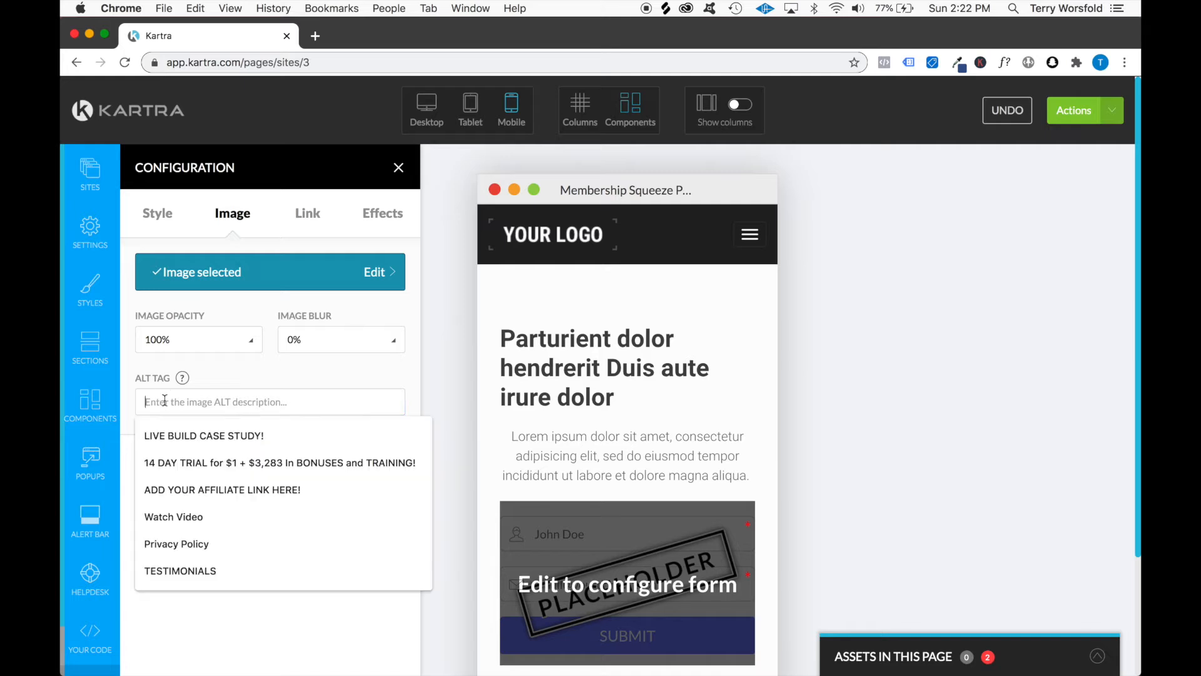
mouse_move(183, 379)
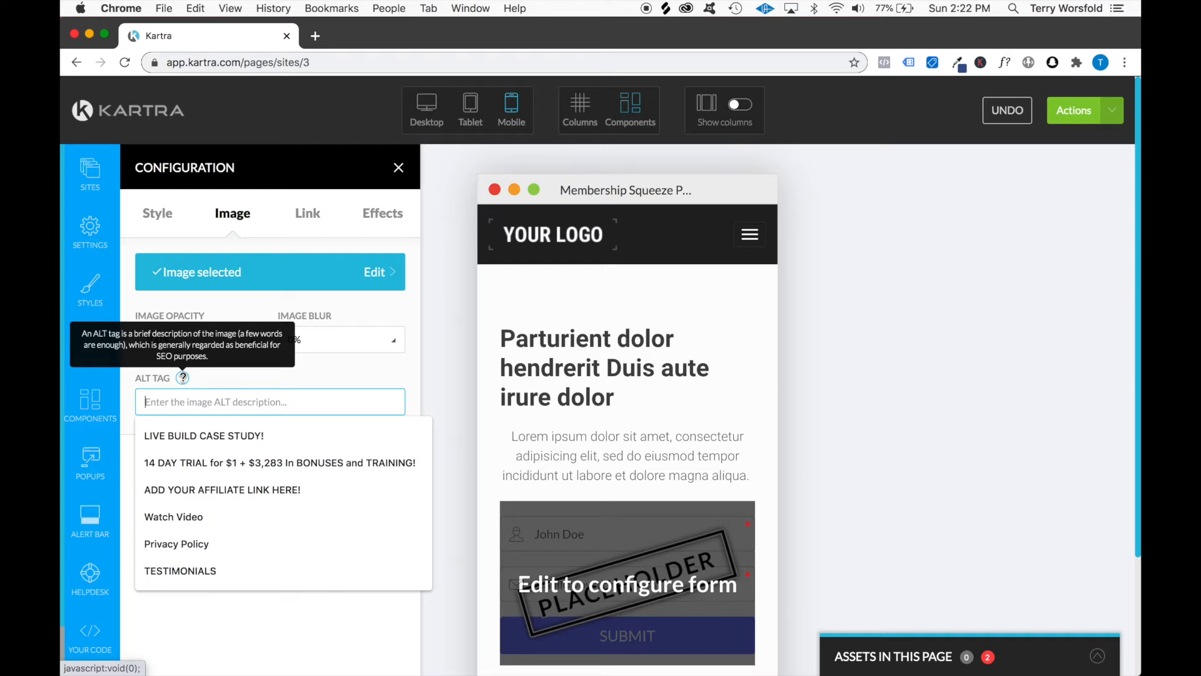
text(Marketing Academi)
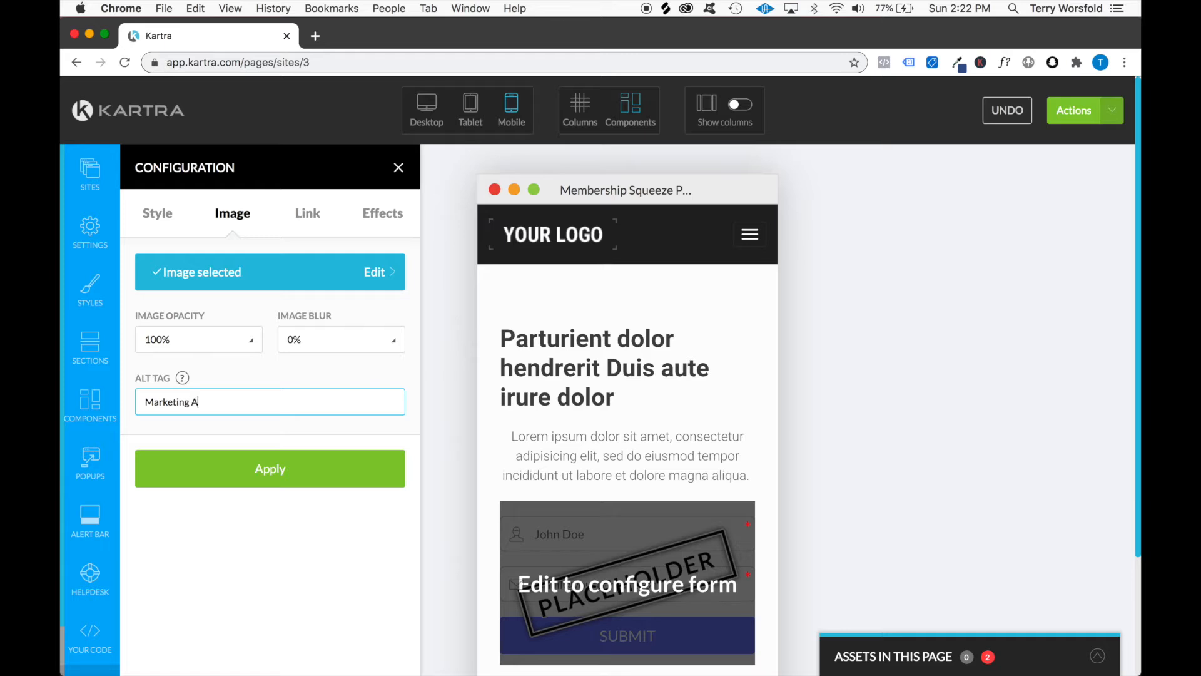
click(270, 470)
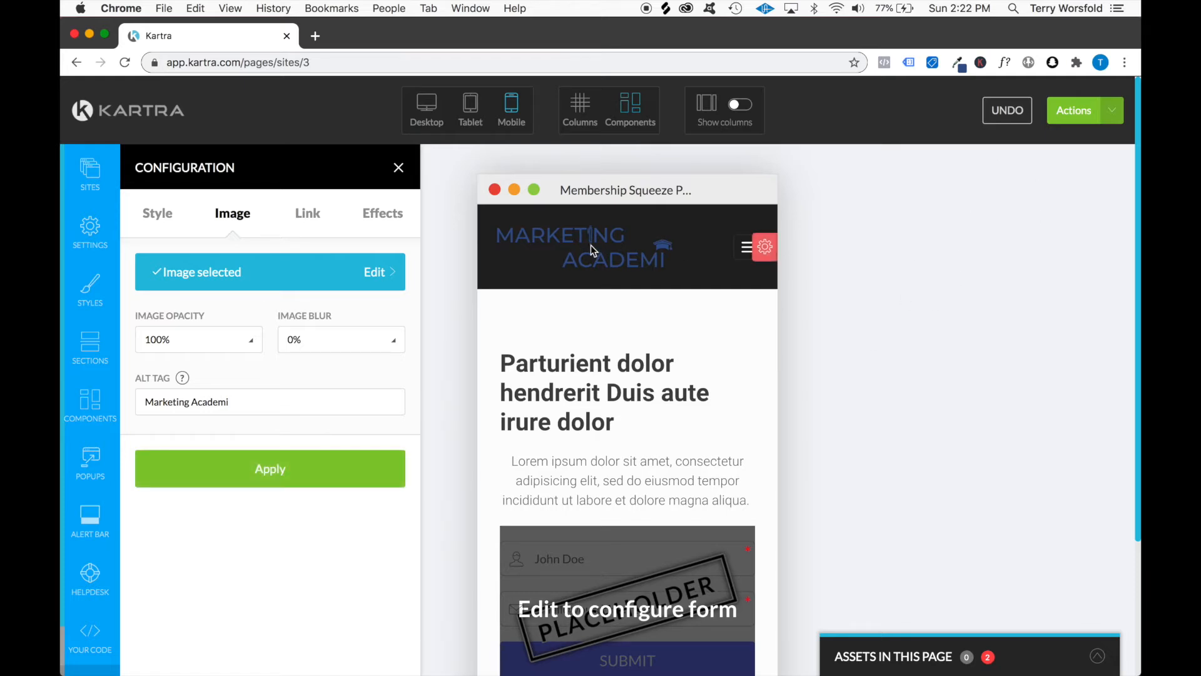
- Delete the Featured, Why Us and Service links from the header menu, keeping only Contact
click(745, 248)
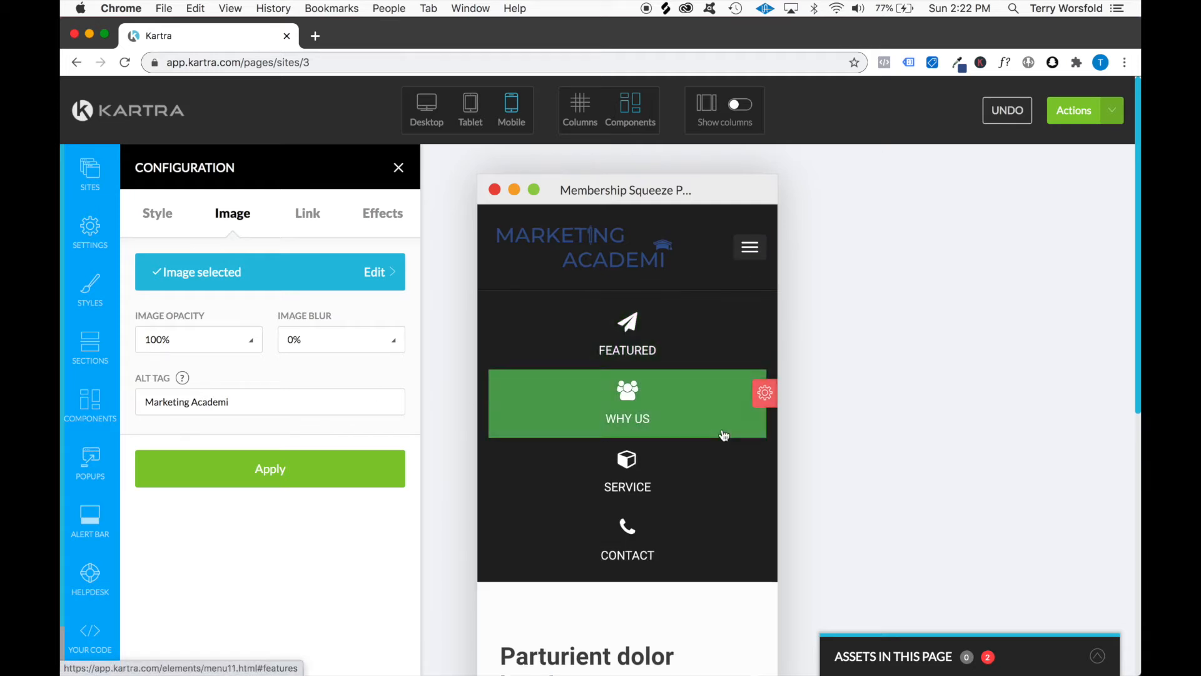
mouse_move(654, 366)
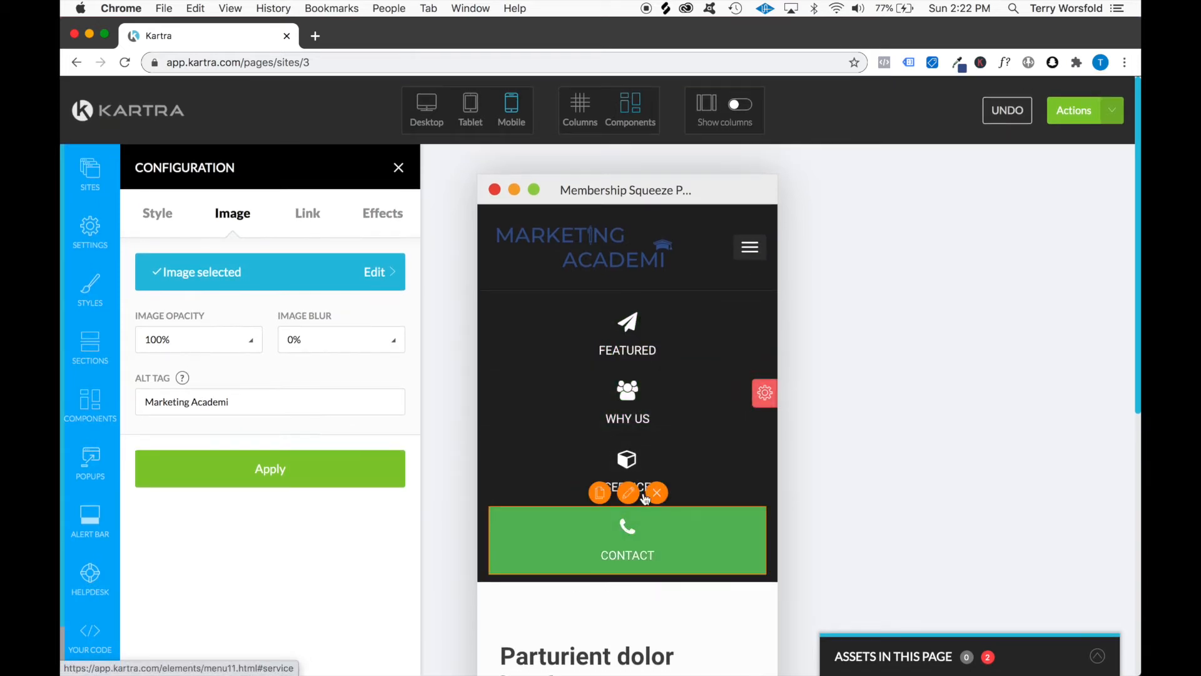
click(398, 168)
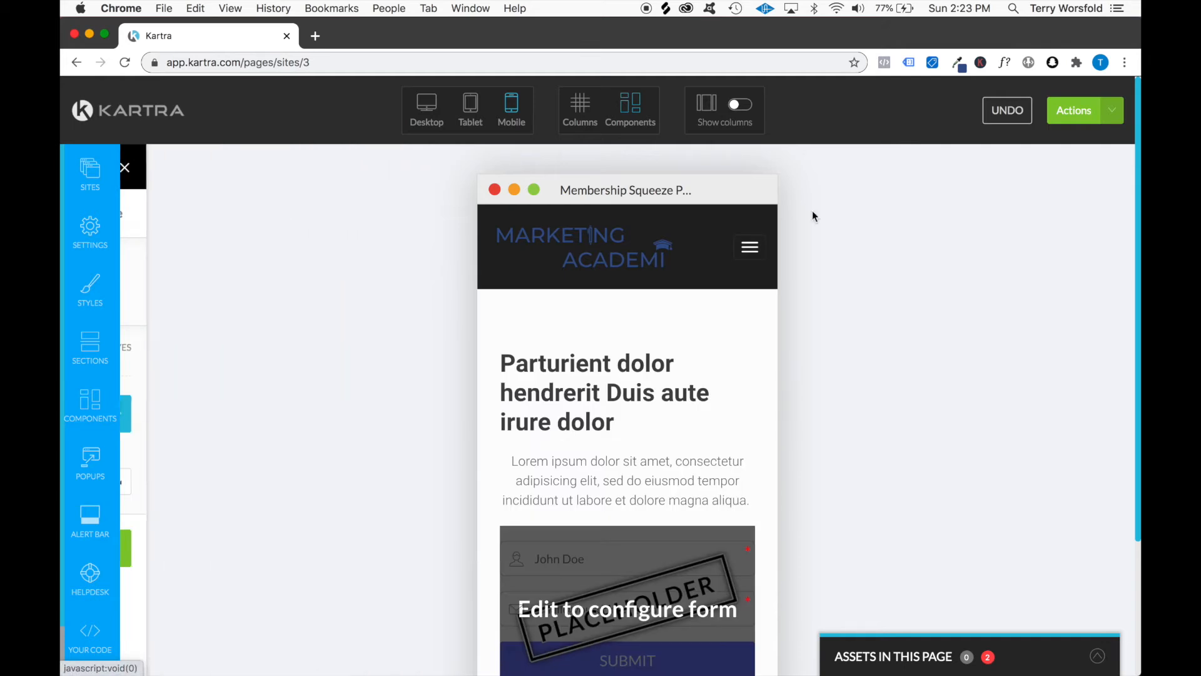
click(746, 247)
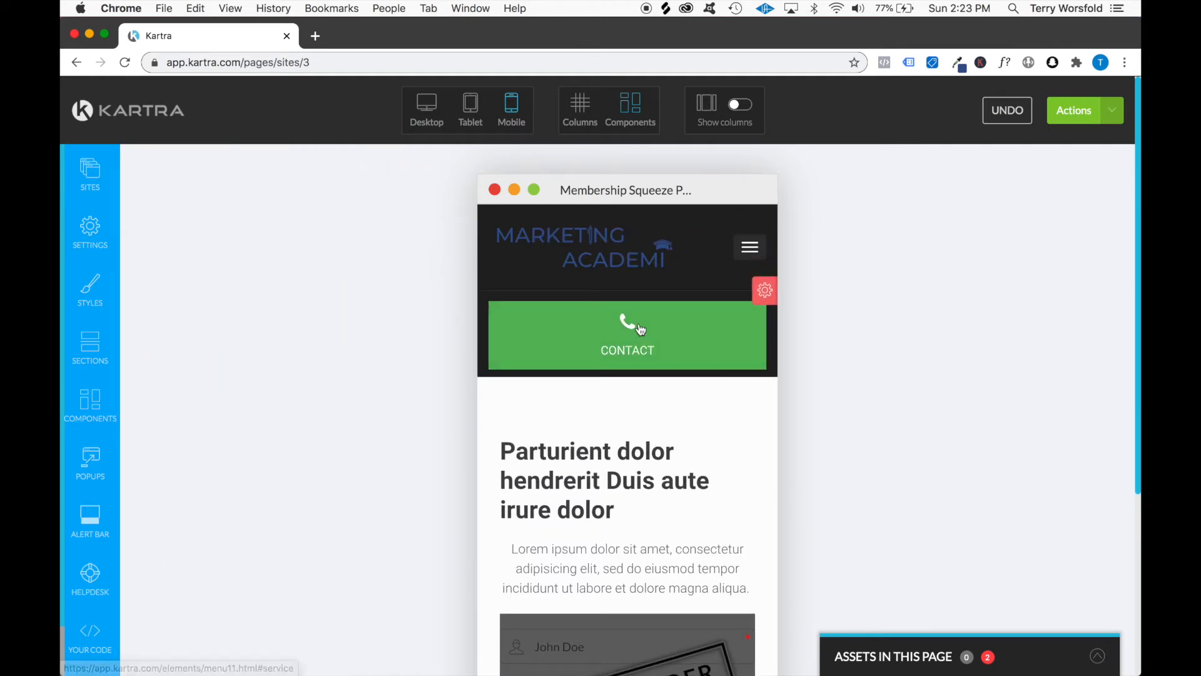
- Look through the available link options for the Contact menu item, keeping its settings as they are
click(627, 293)
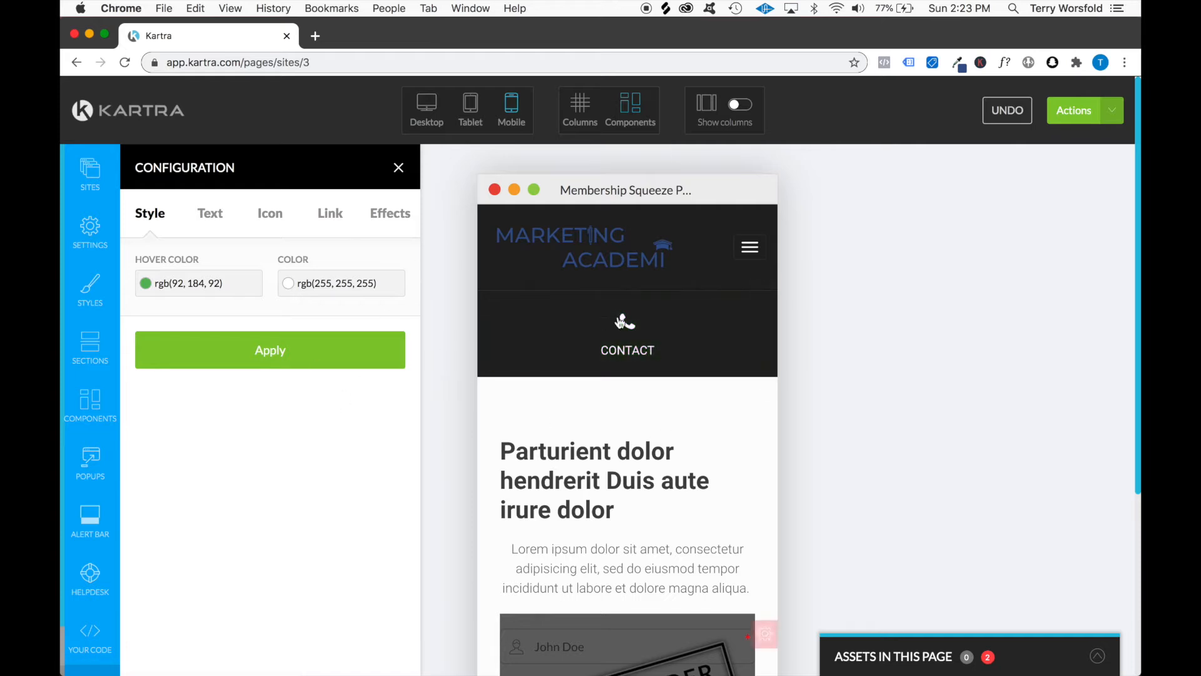
click(328, 219)
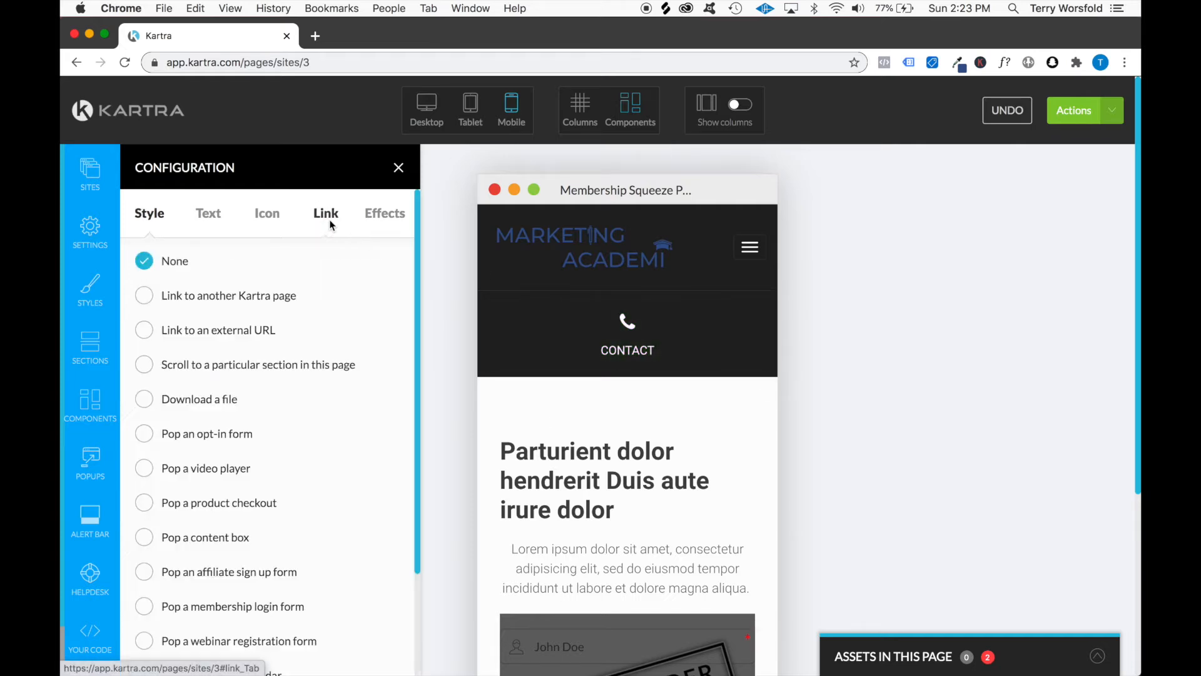
click(399, 167)
- Replace the placeholder headline with "Get access to a comprehensive business design and marketing course below!"
scroll(676, 362, down, 3)
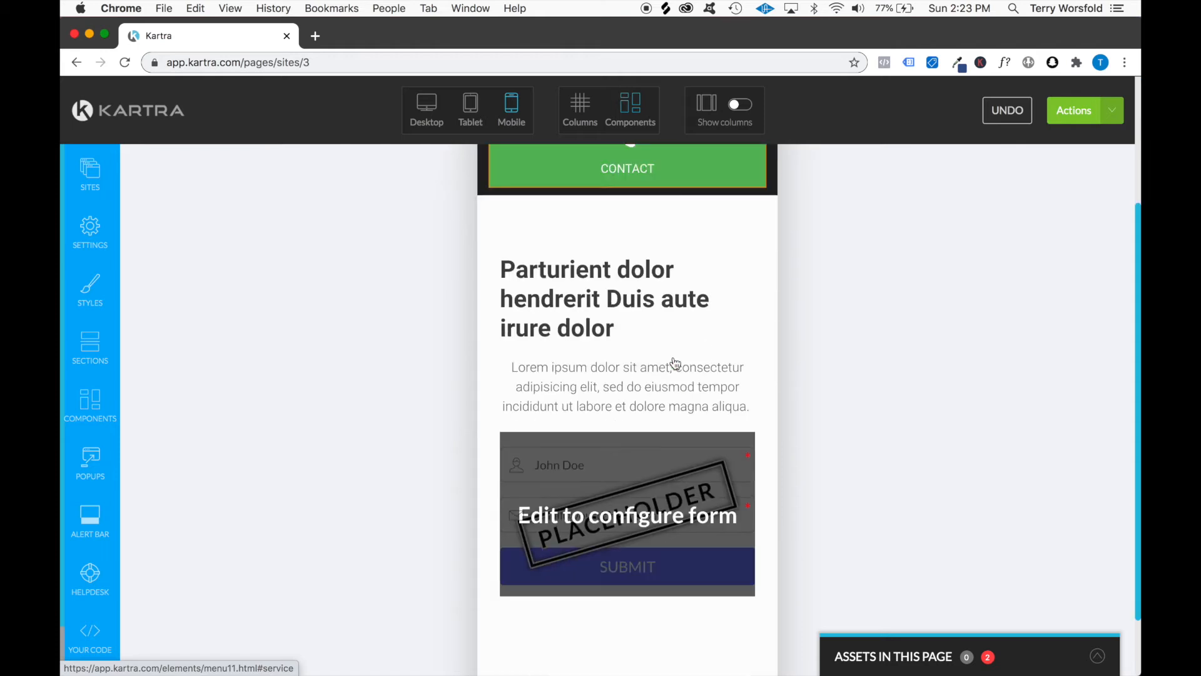
click(610, 275)
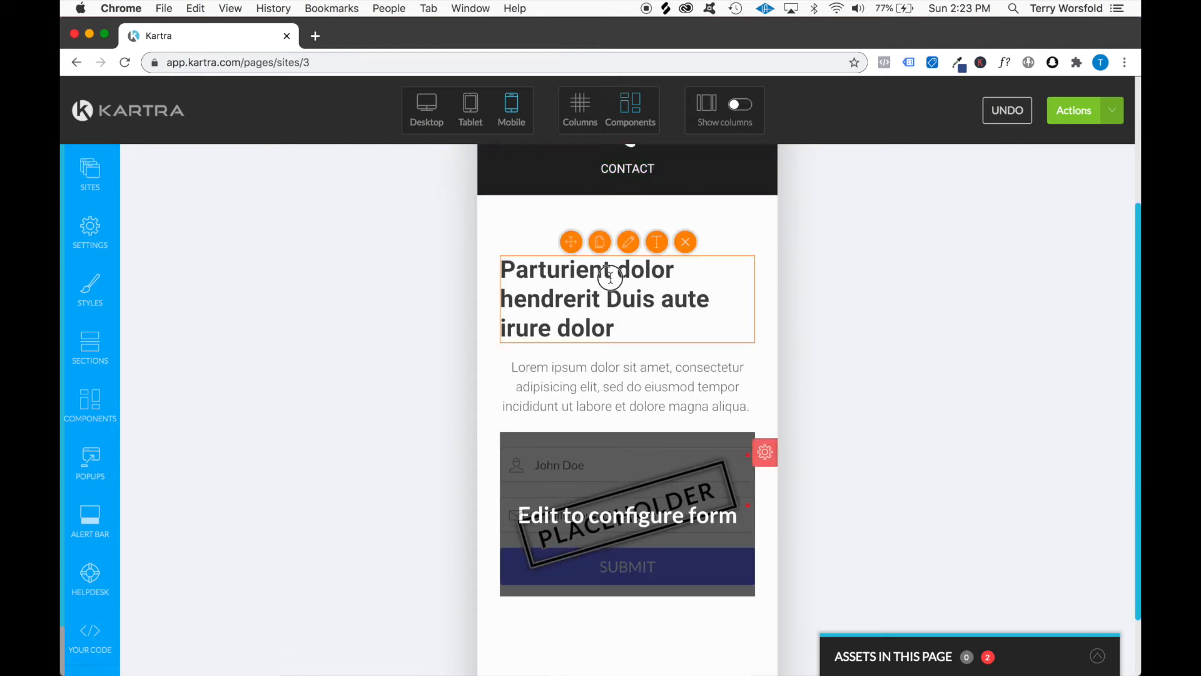
click(659, 242)
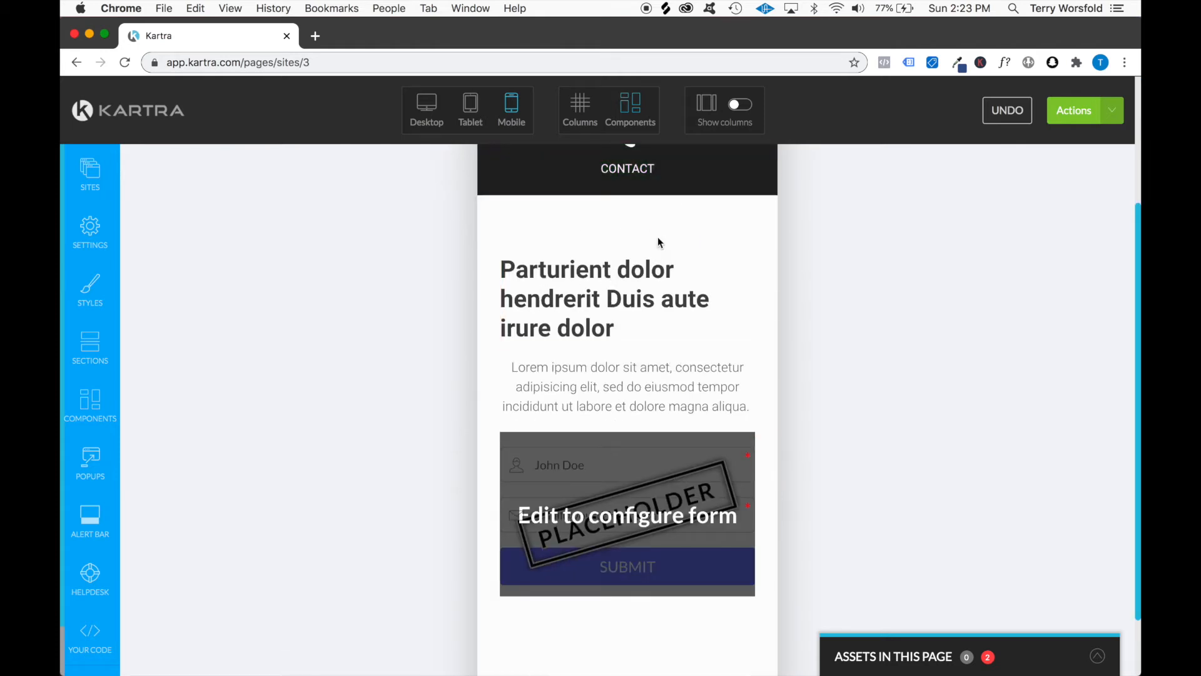
triple_click(594, 290)
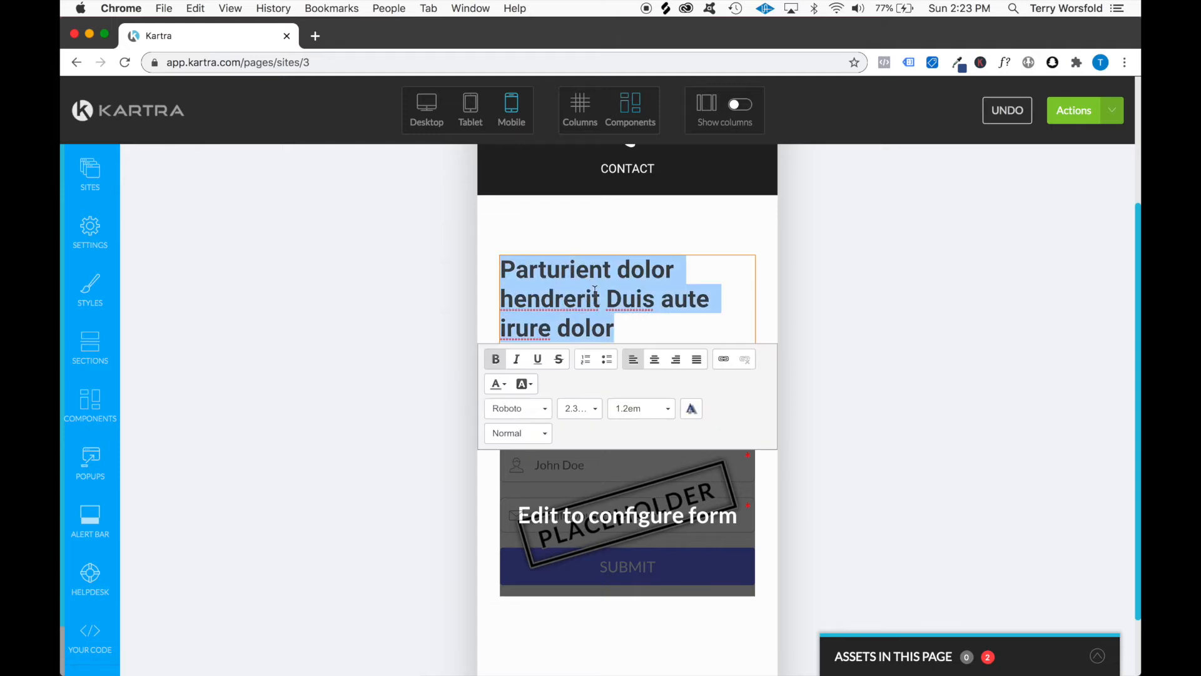
text(Get access to a comprehensive buyi)
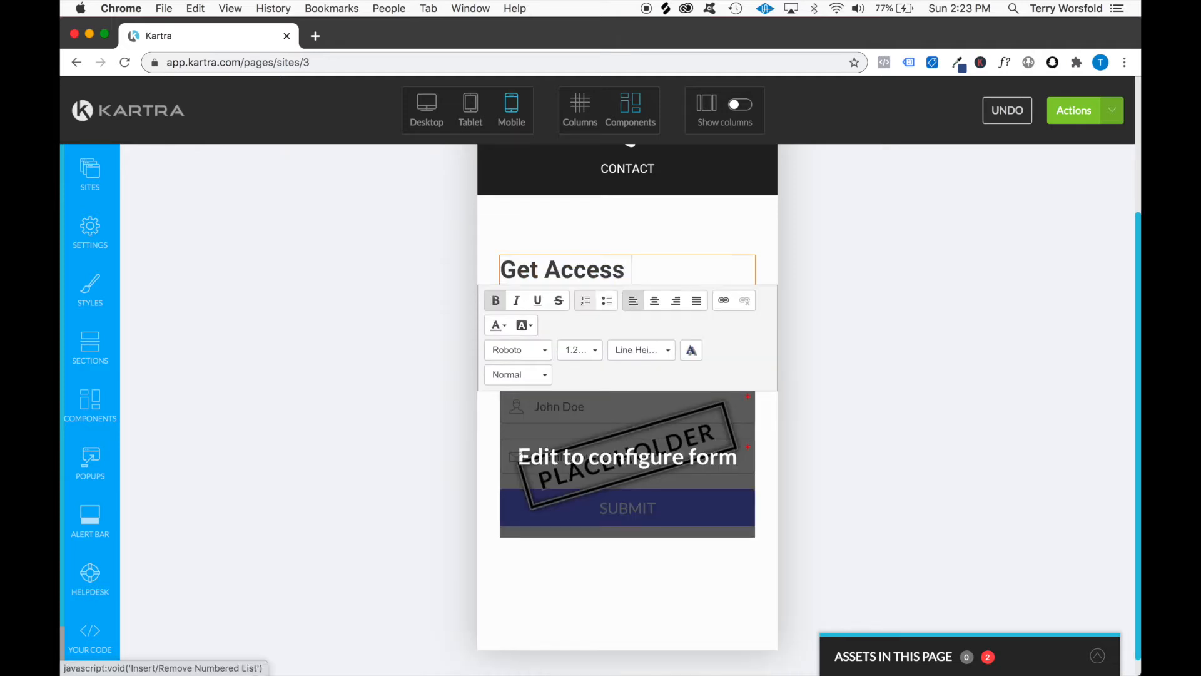
text(ness design and marketing course )
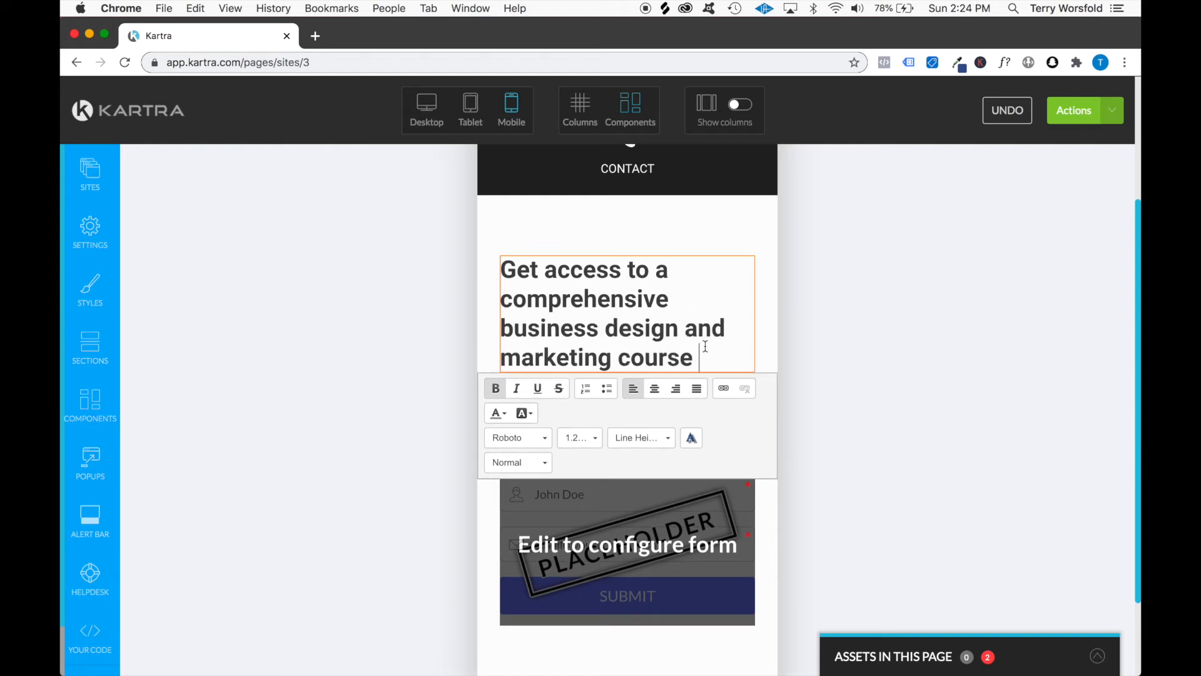
text(below!)
click(992, 363)
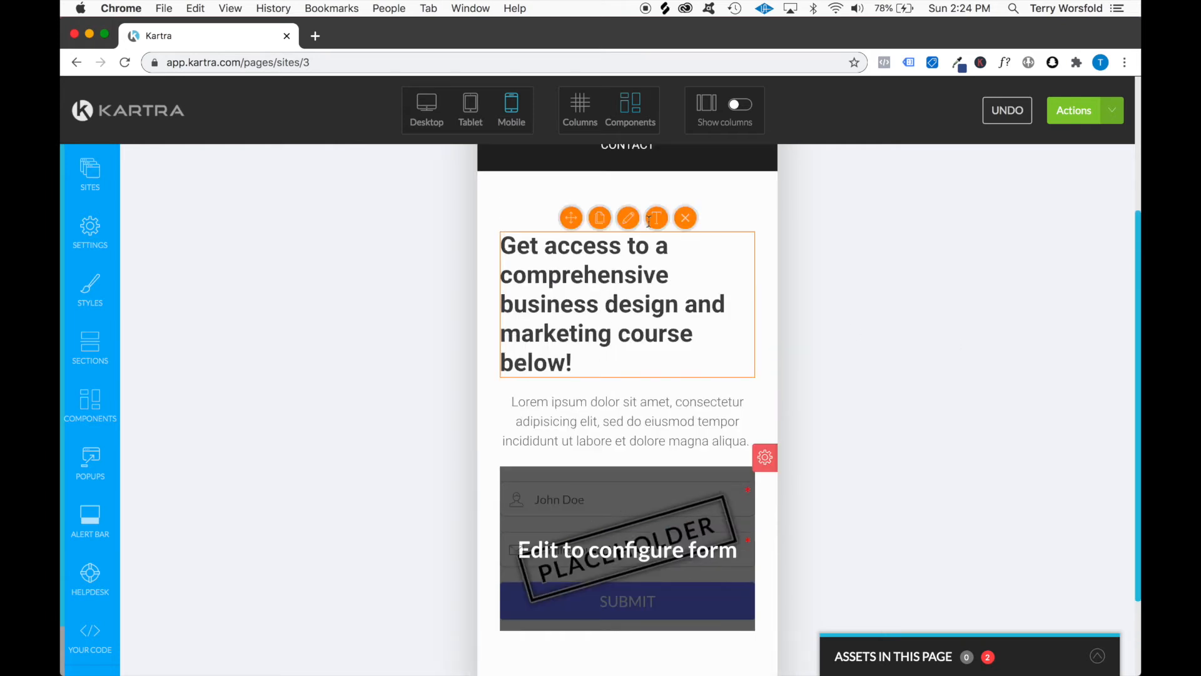
- Rewrite the headline above the opt-in form as "Access the Marketing Academi Content here!"
click(649, 220)
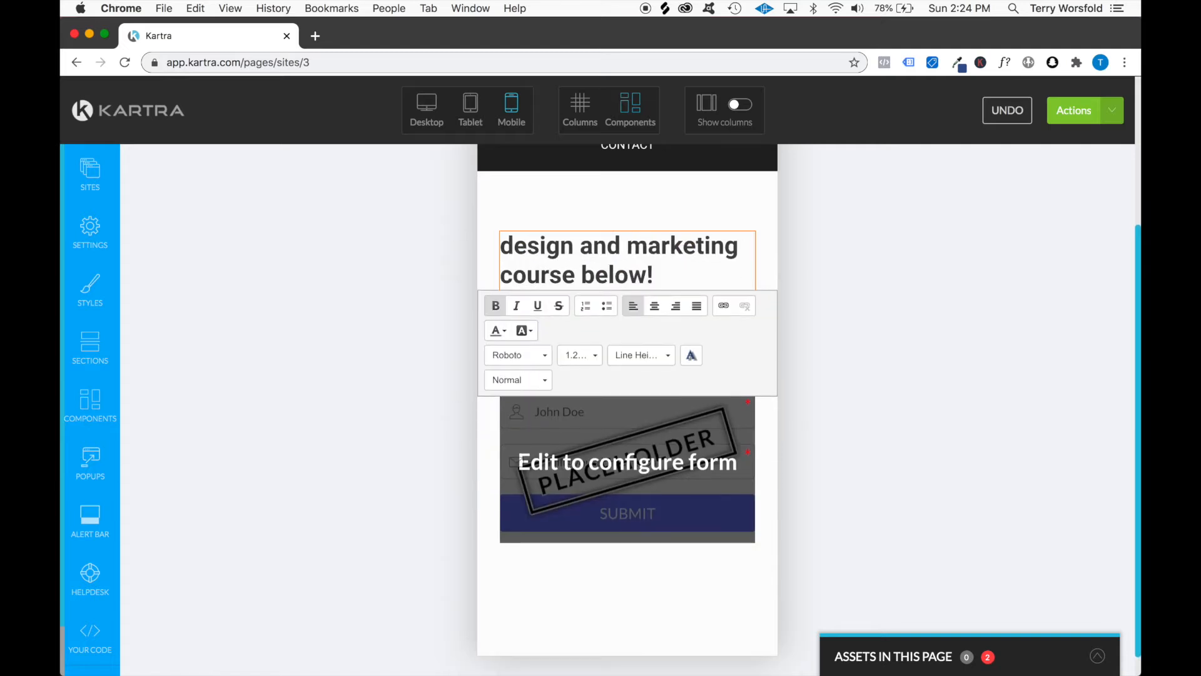
key(ctrl+a)
key(BackSpace)
text(Access the Marketing Academi )
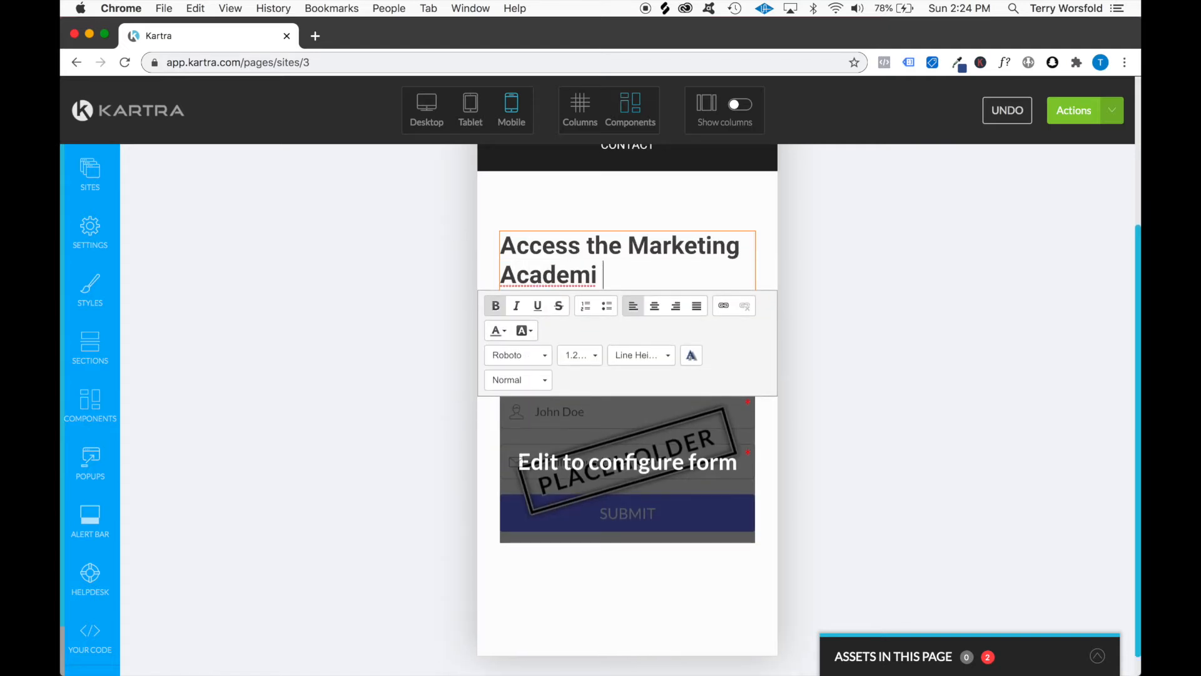
text(Content here!)
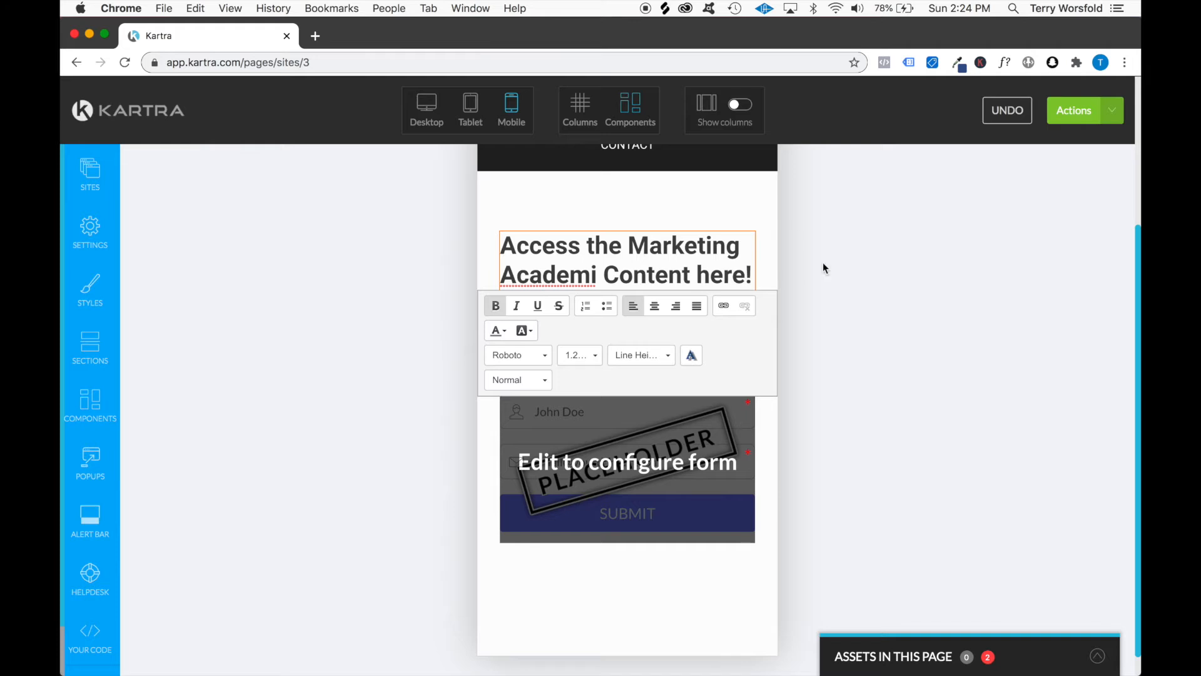
click(823, 269)
- Set the subheadline to "Enter your name and email to access the comprehensive marketing, design and lead generation course hosted within our private membership area."
click(649, 294)
key(super+a)
text(Enter your name and email to access the)
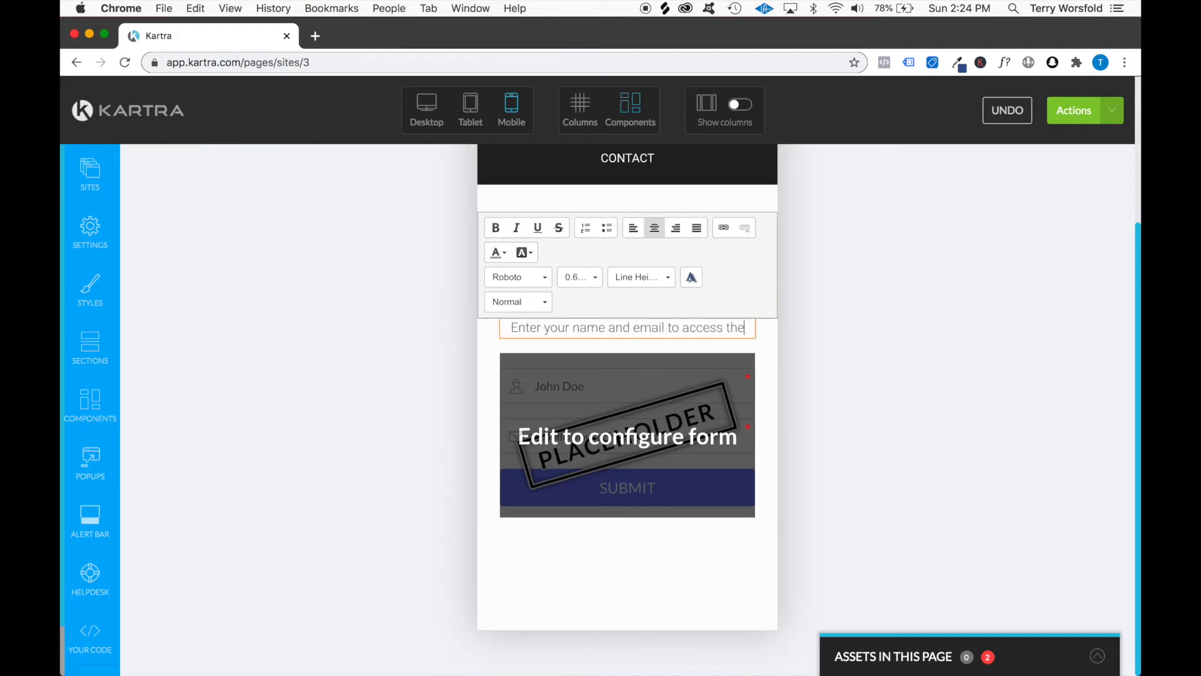
text( comprehensive marketing, design )
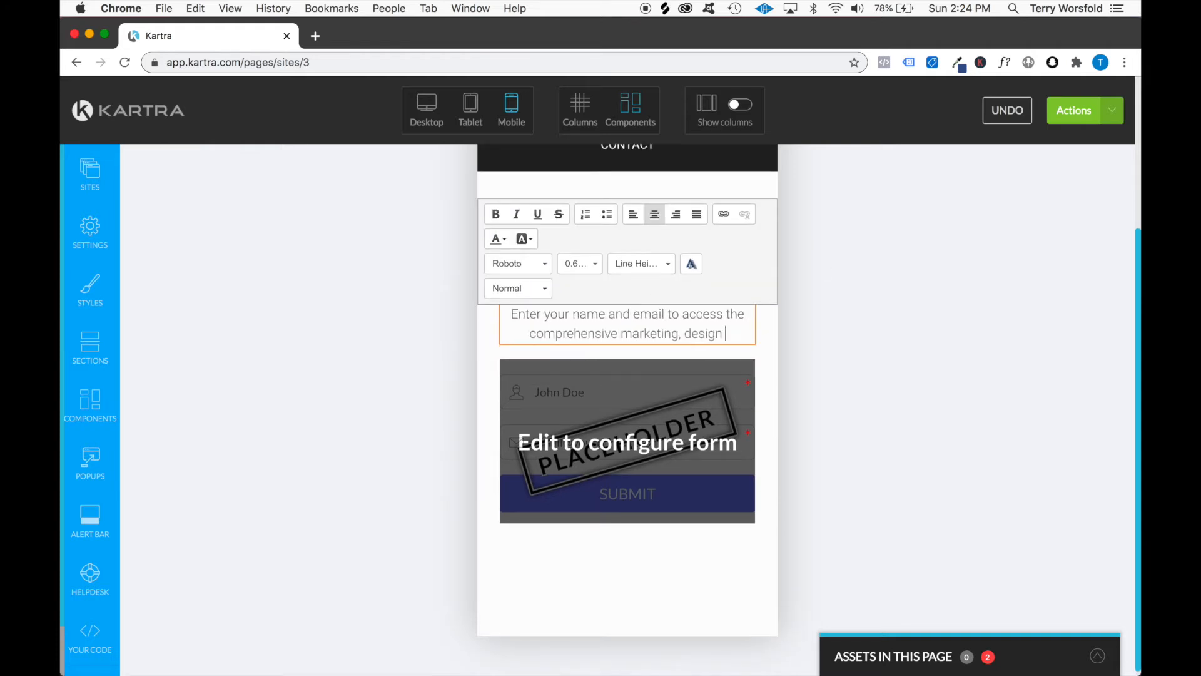
text(and lead generation course hosted without within our private )
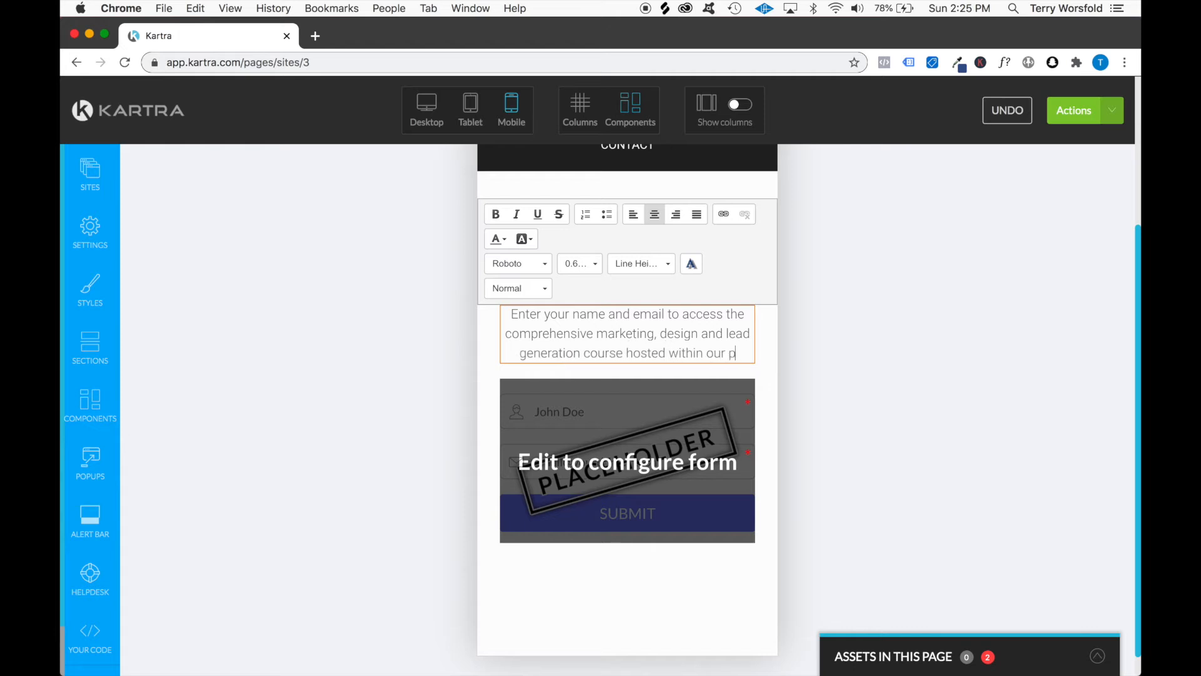
text(members area by submitti)
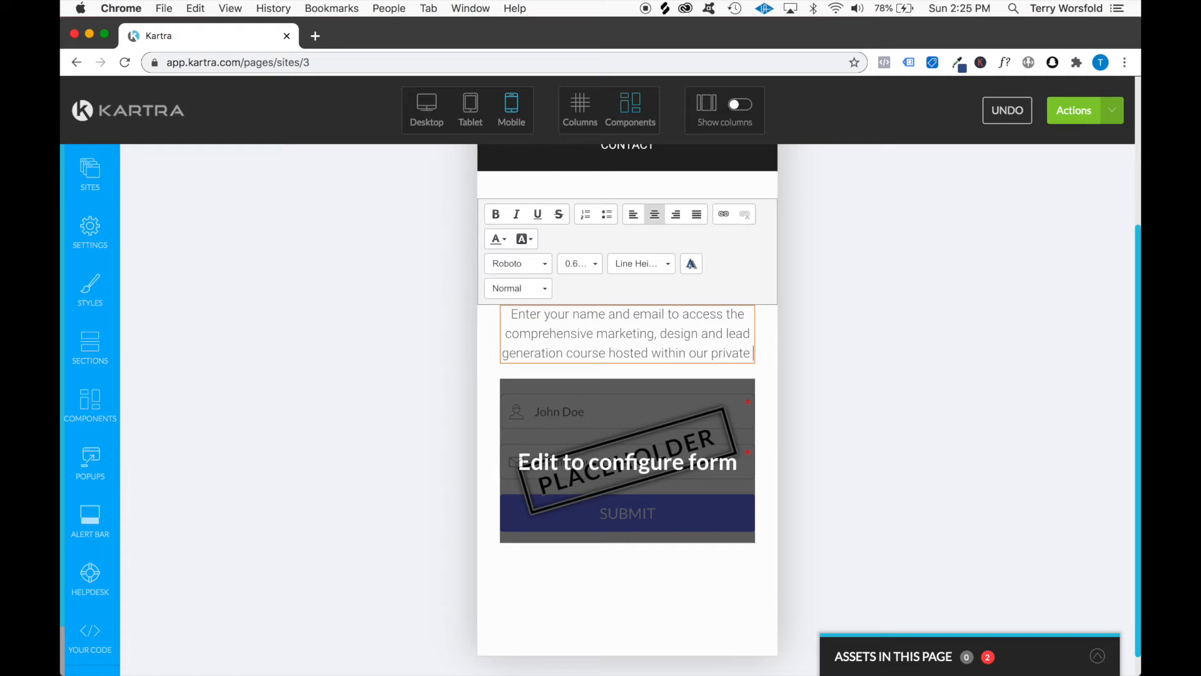
text(membership area.)
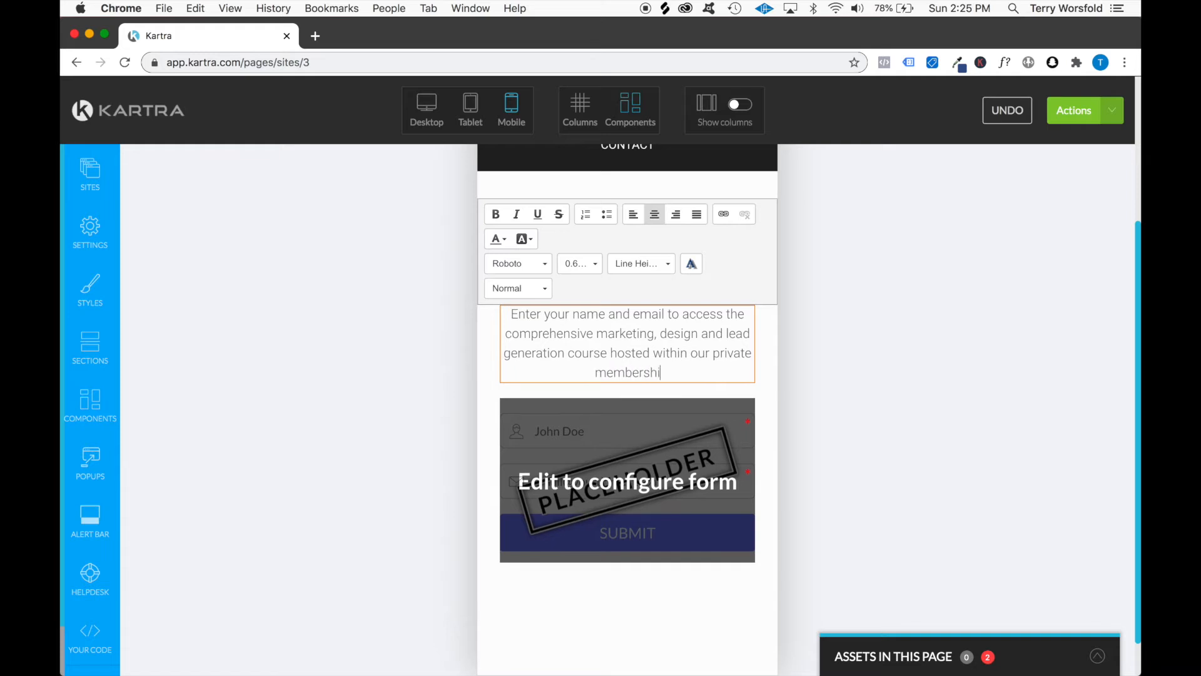
click(866, 405)
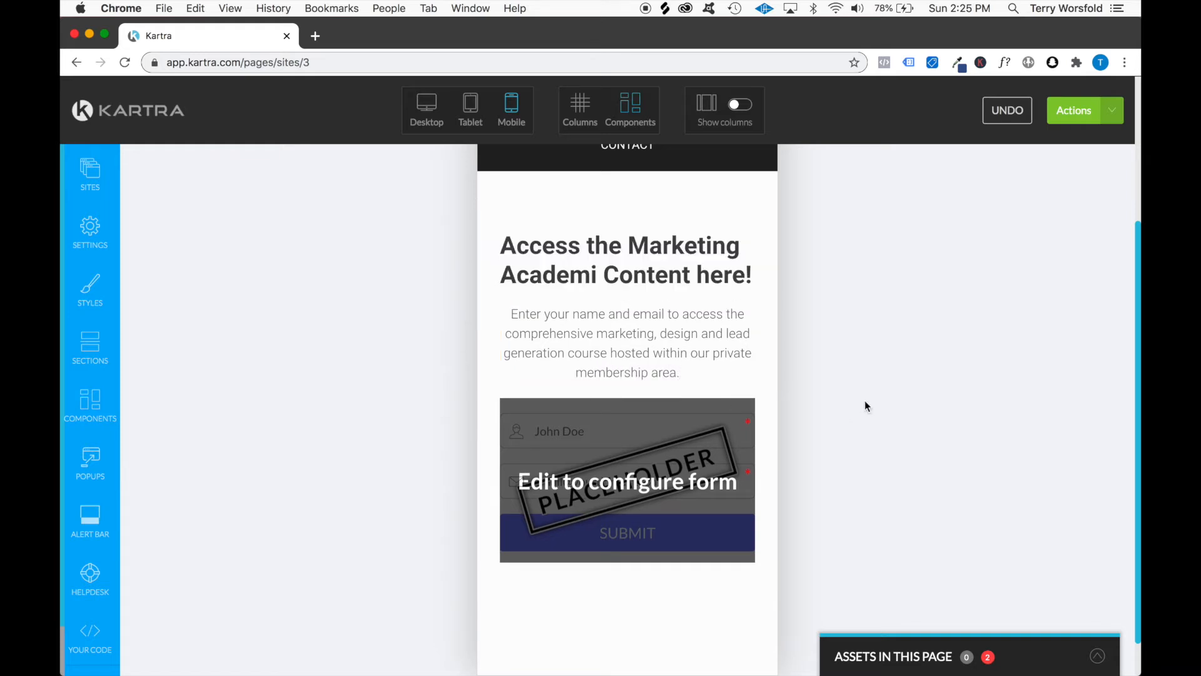
- Publish the page live and set its direct link to end in "membershipsignup" under marketingacademi.kartra.com/page/
click(1113, 111)
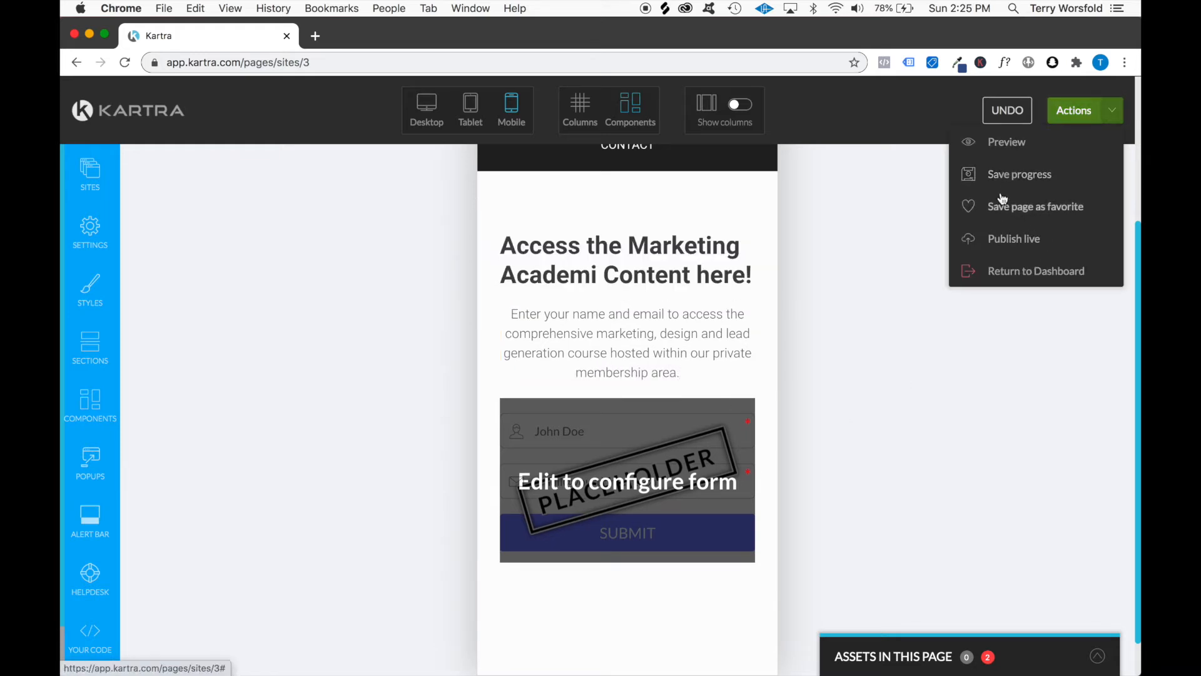
click(1023, 237)
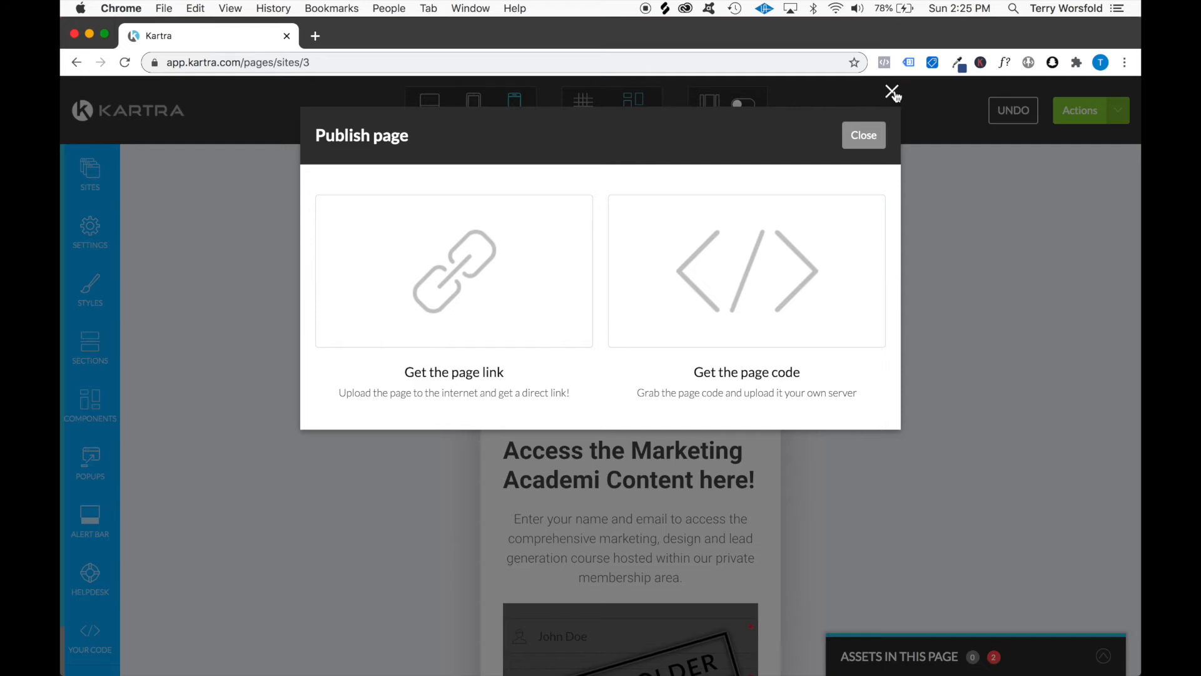
click(485, 234)
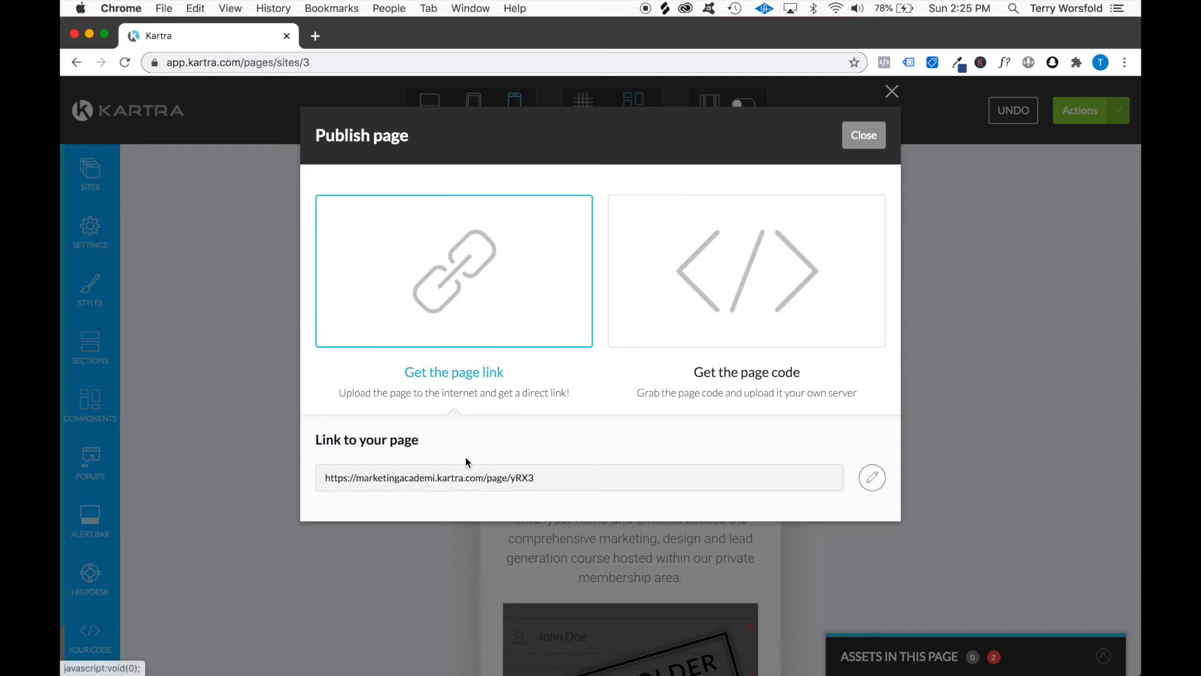
click(880, 481)
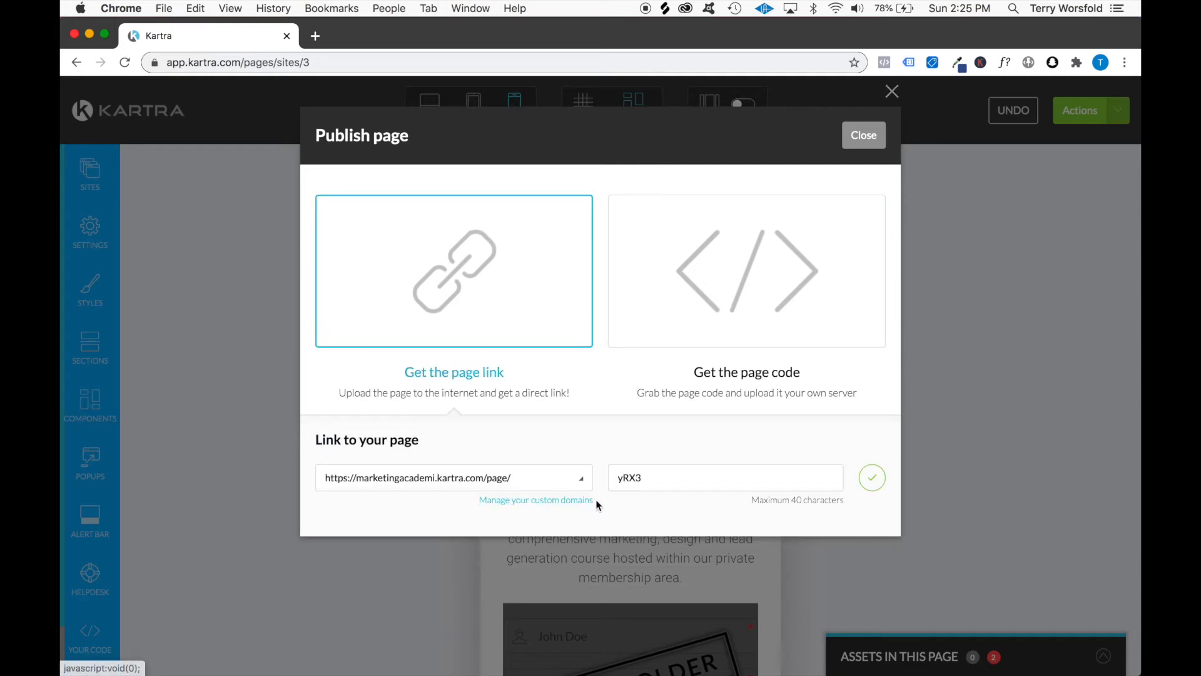
double_click(634, 475)
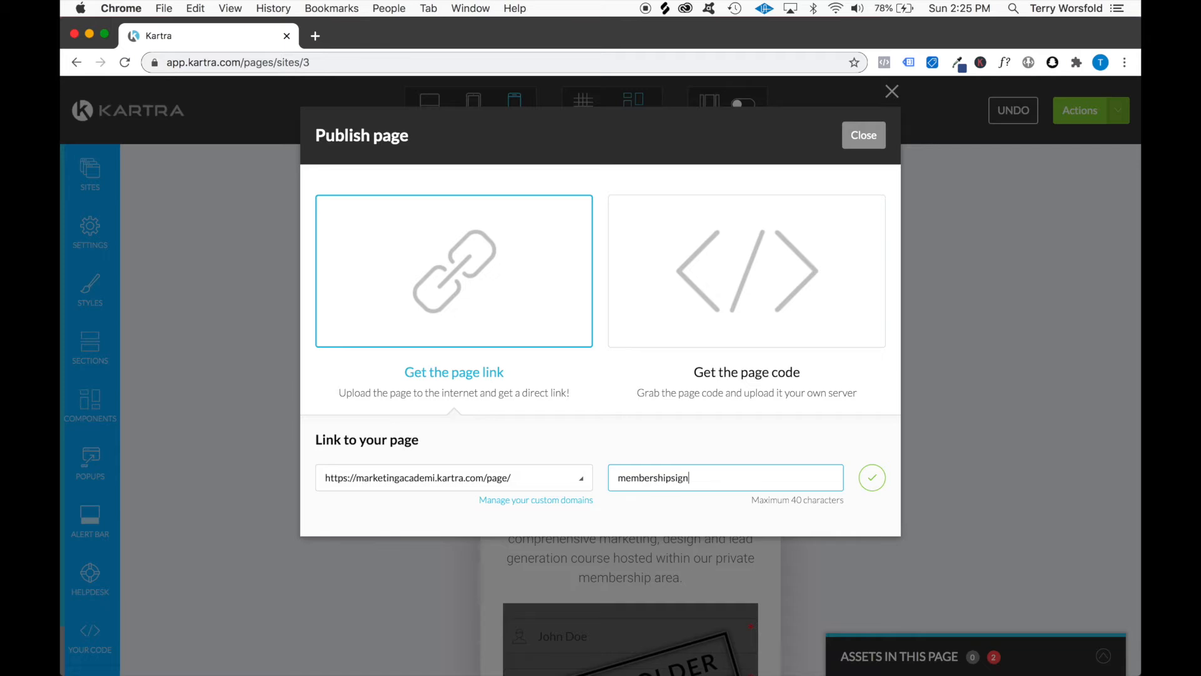
click(873, 477)
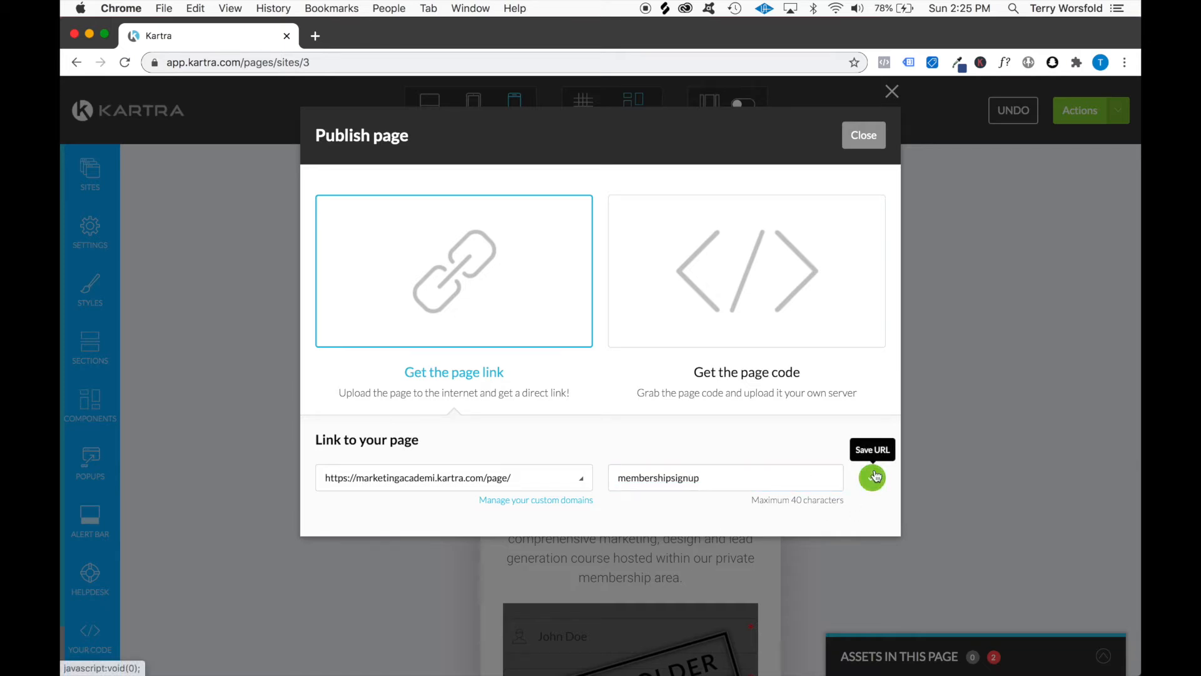
click(866, 139)
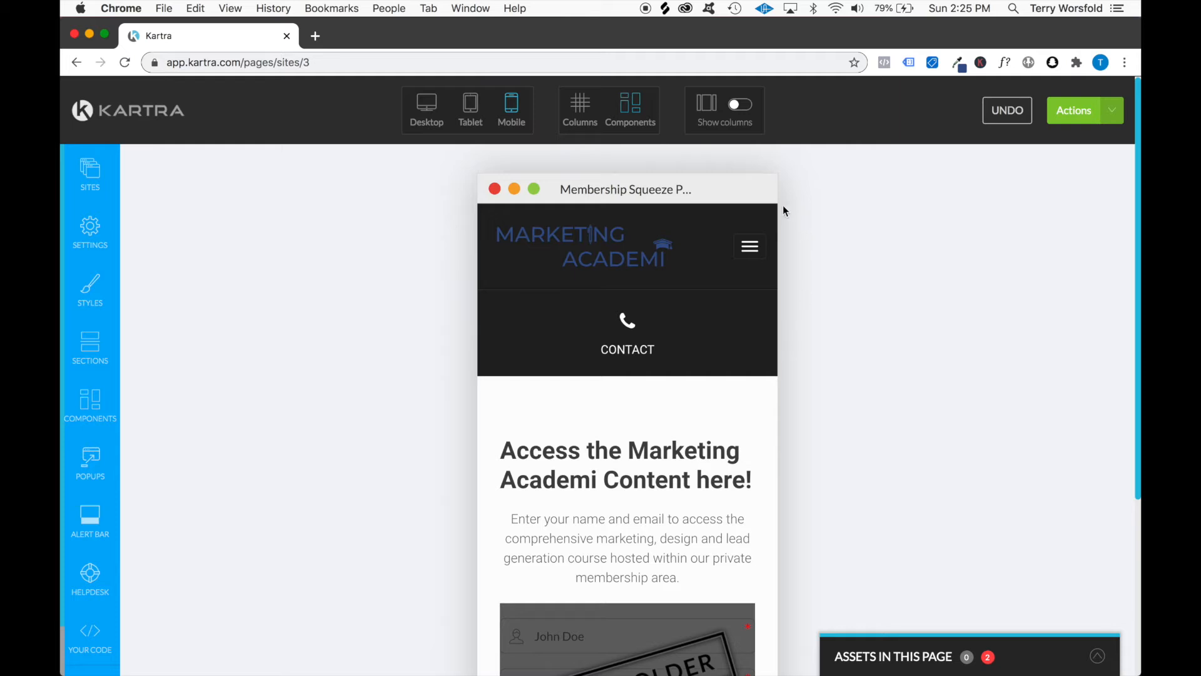
- Create a new opt-in form named with the owner's first name plus "Membership Portal" and apply it to the page's placeholder form
scroll(783, 207, down, 3)
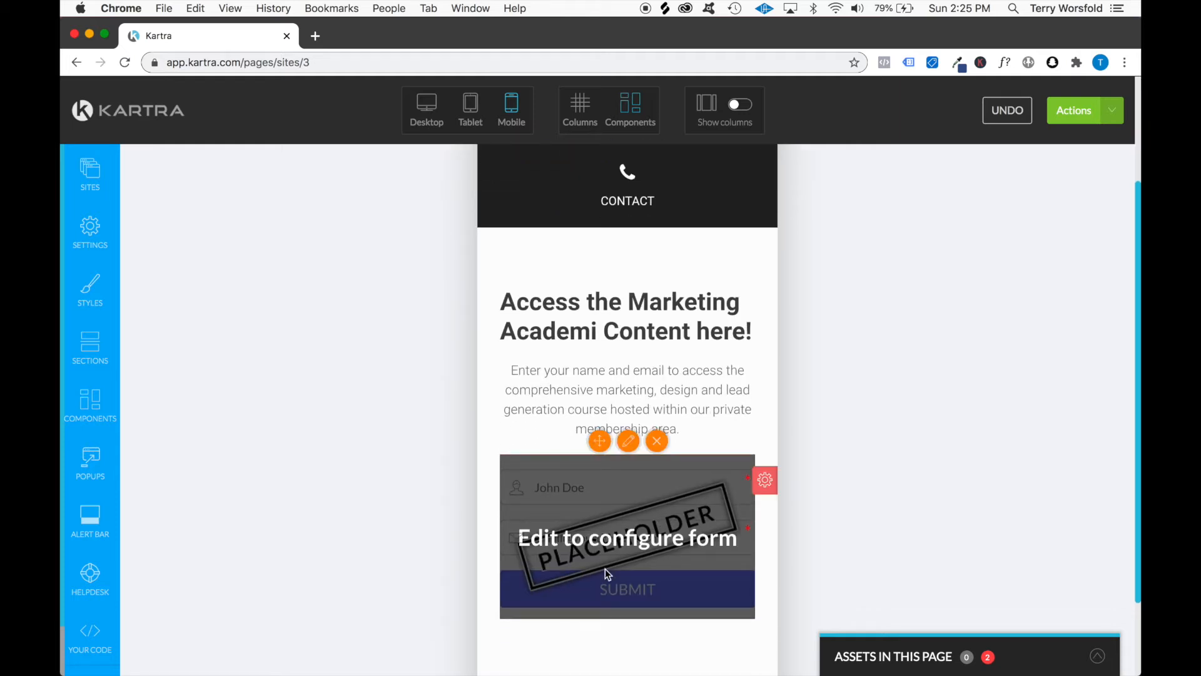
click(628, 442)
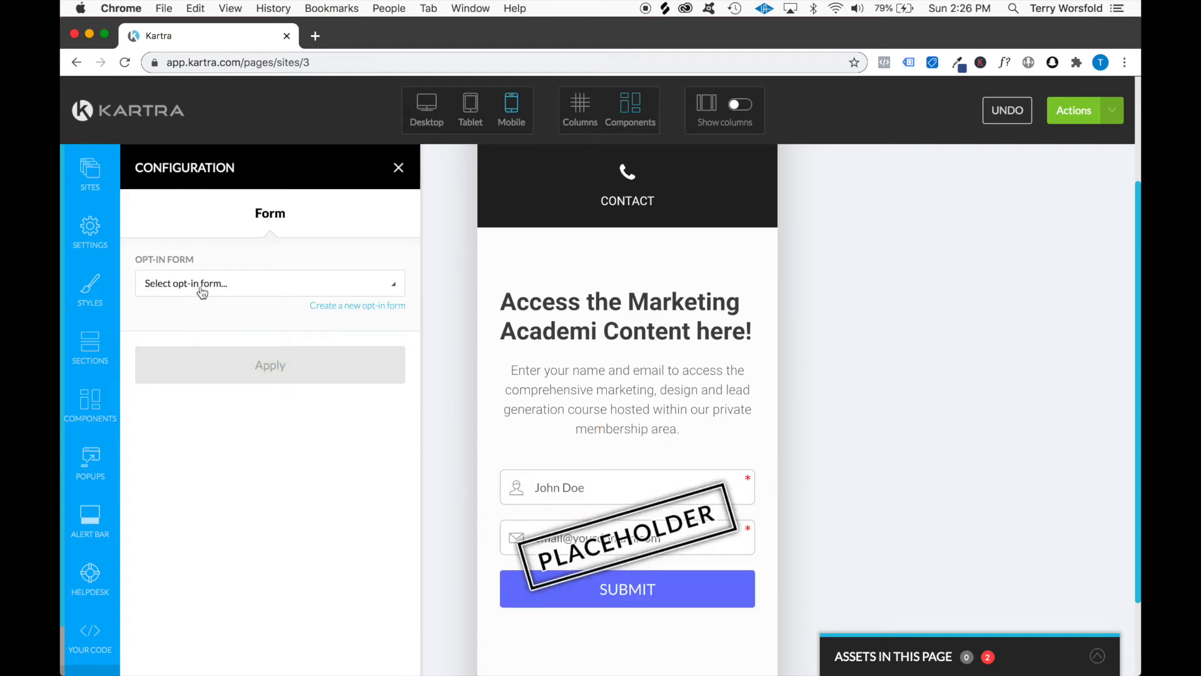
click(381, 306)
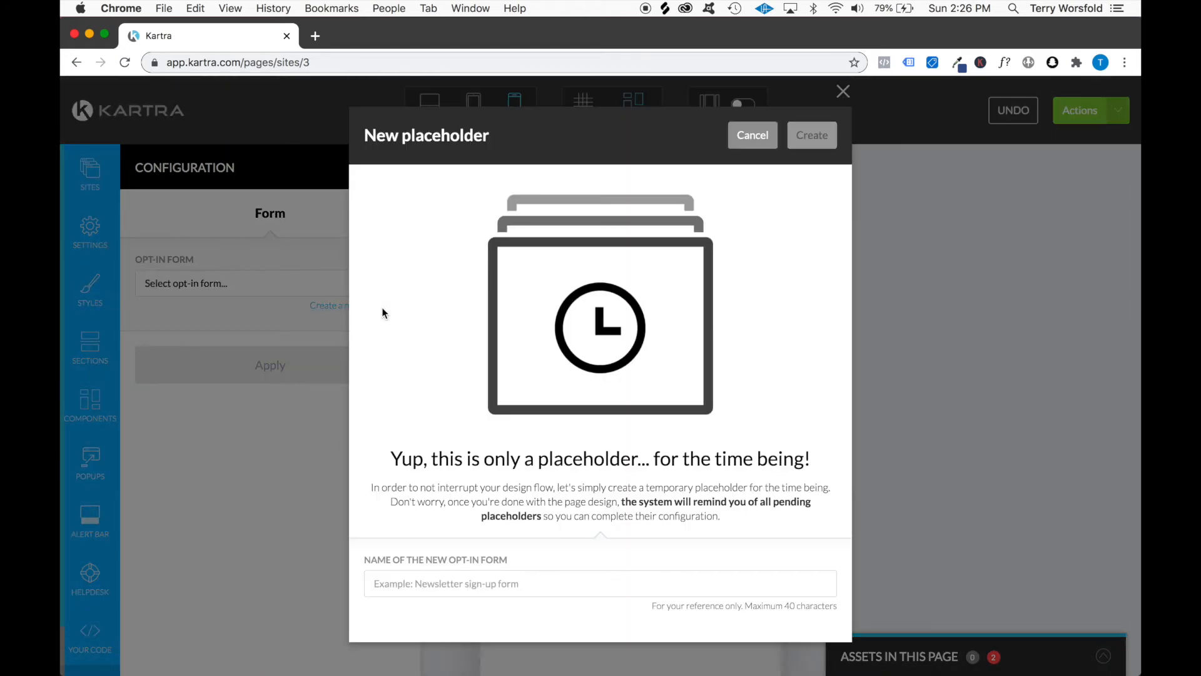
click(515, 587)
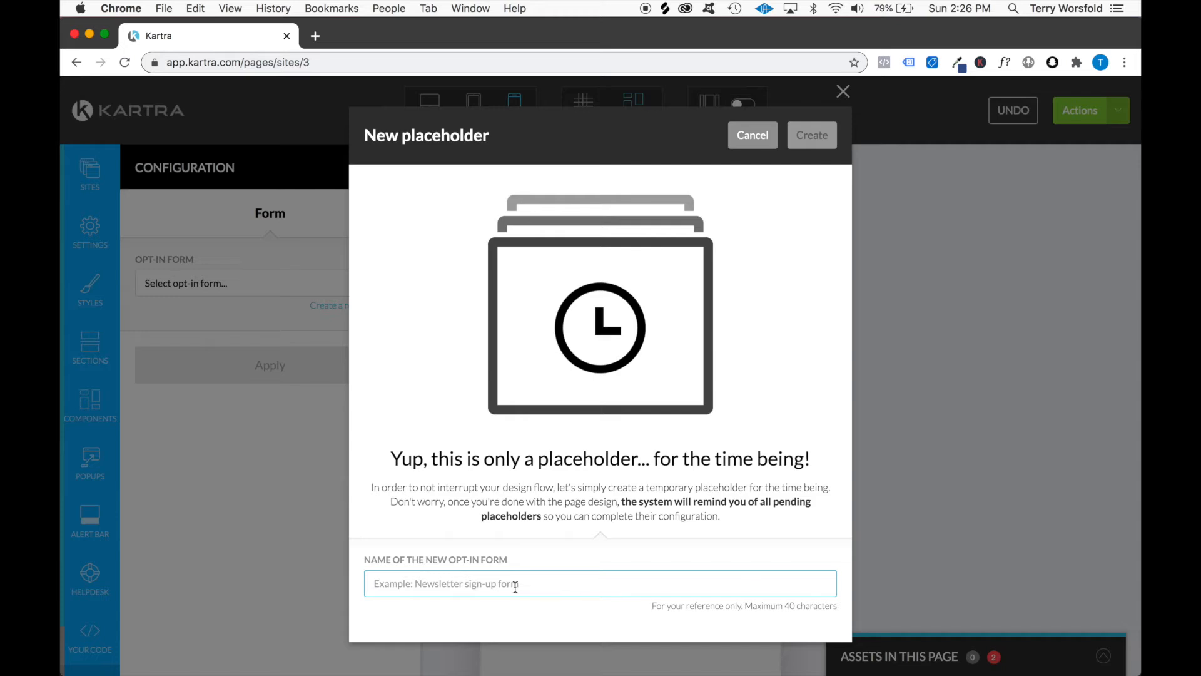
text(Terry's Membership Portal)
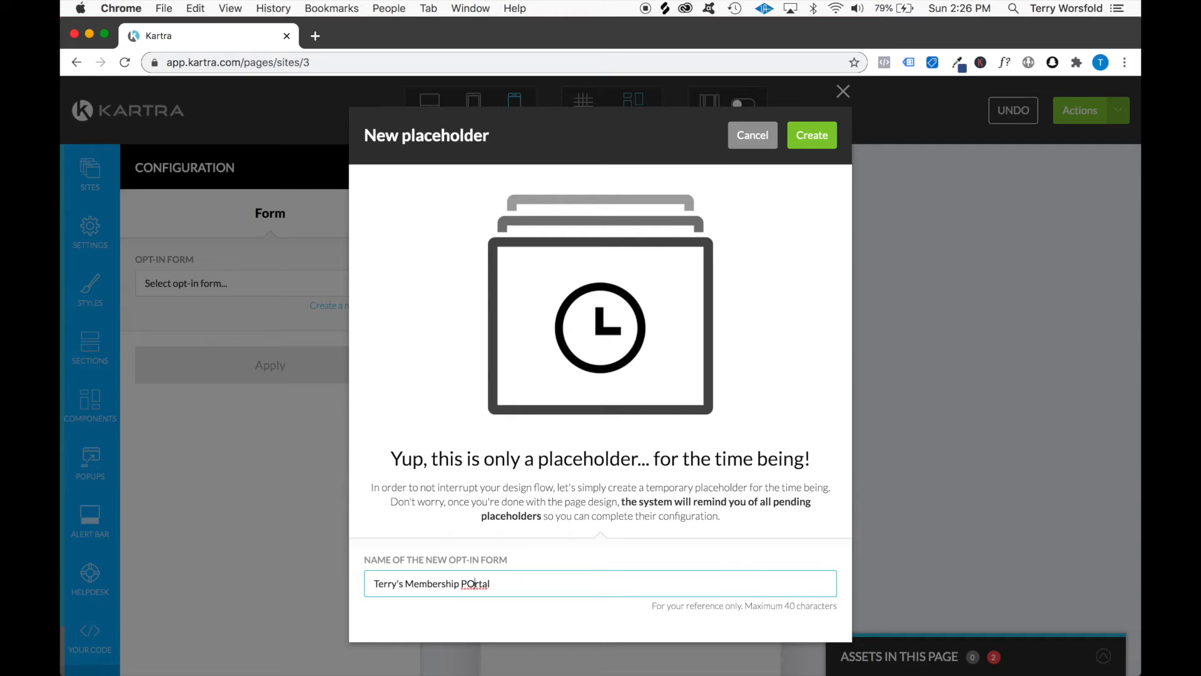
click(820, 133)
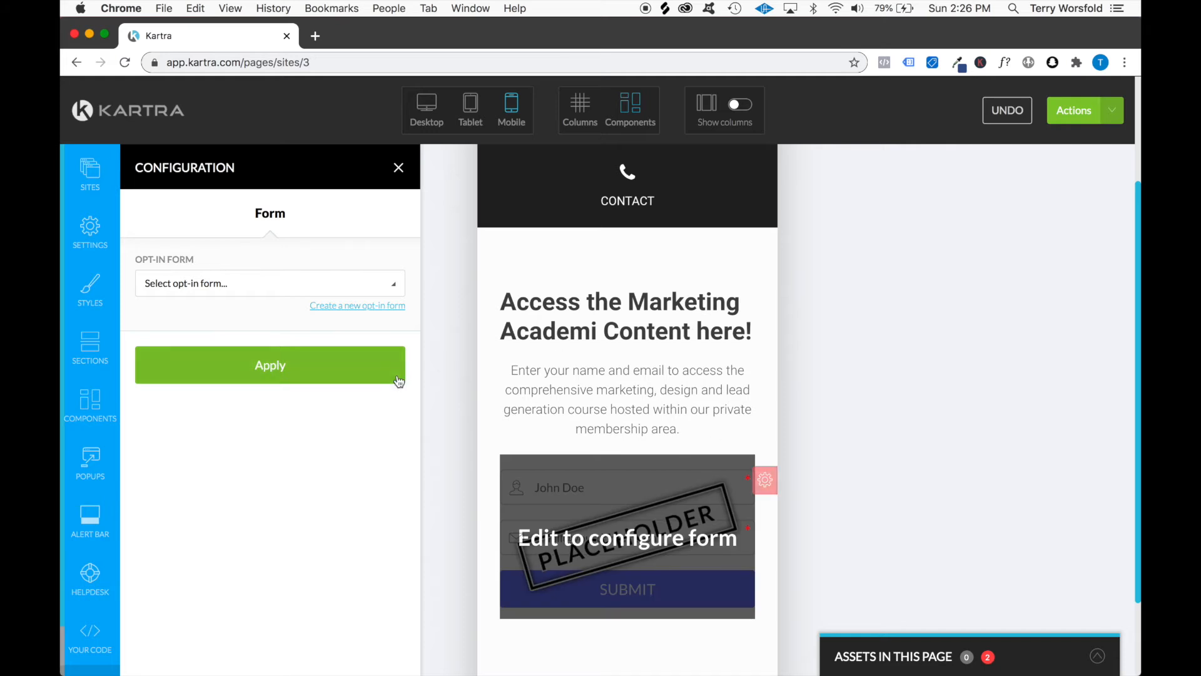
click(344, 382)
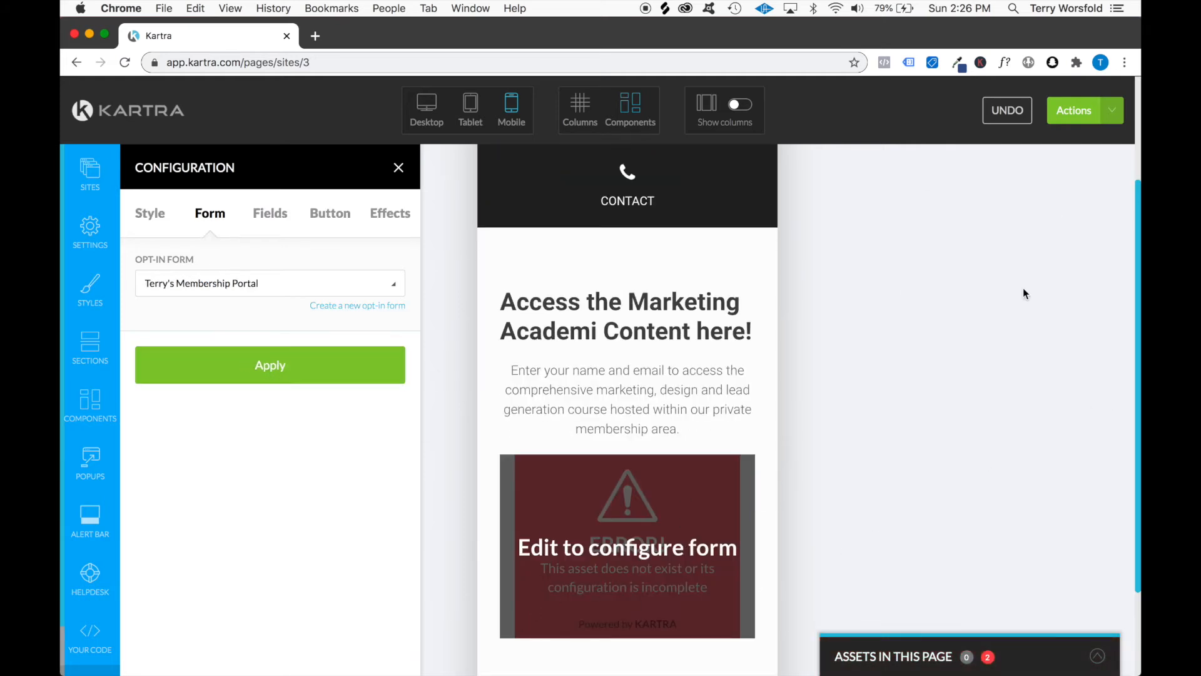
- Publish the page live again with the newly assigned opt-in form, keeping its existing link
click(1089, 122)
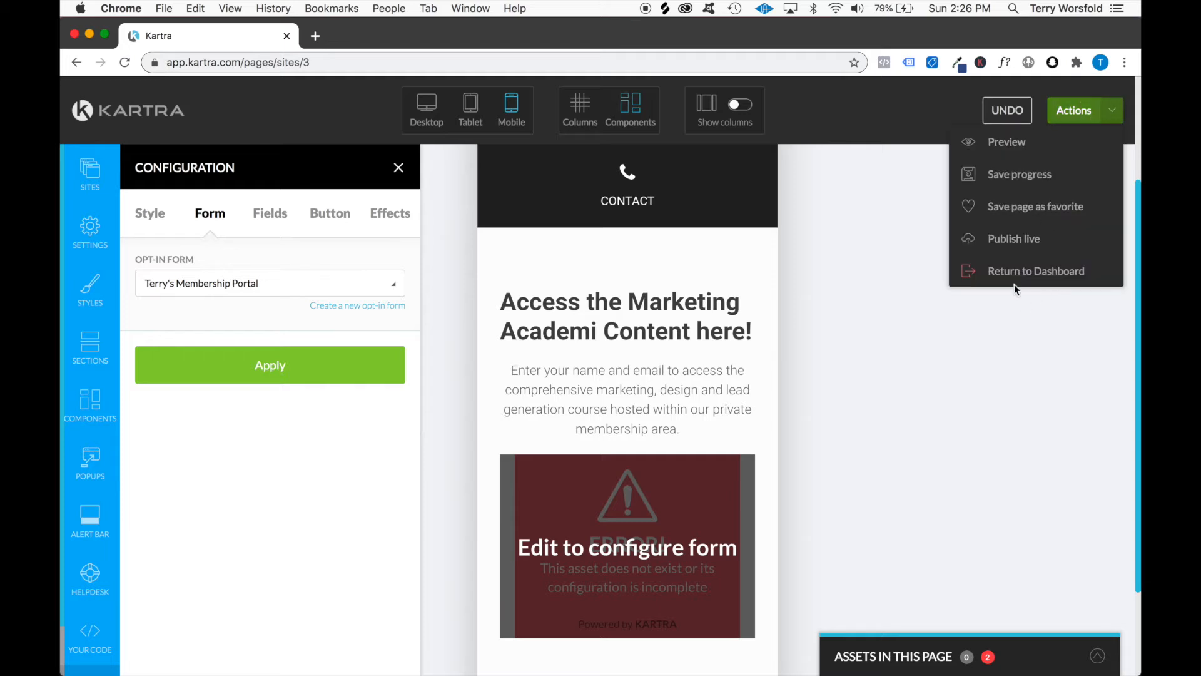
click(1034, 241)
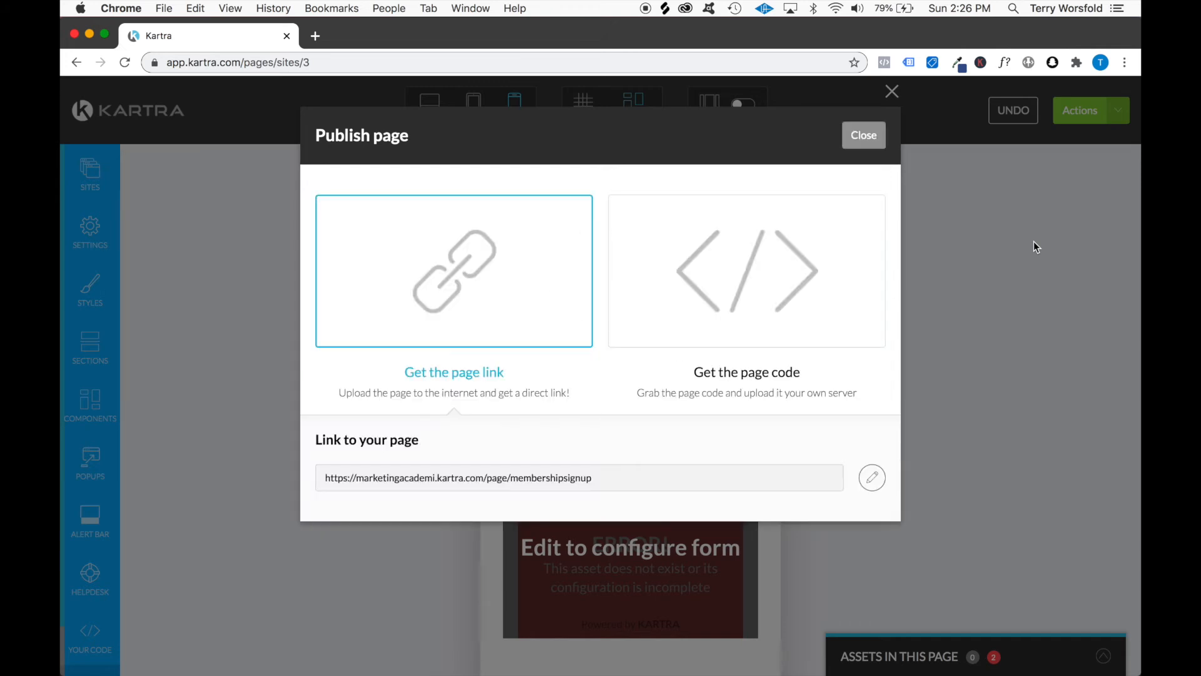
click(864, 136)
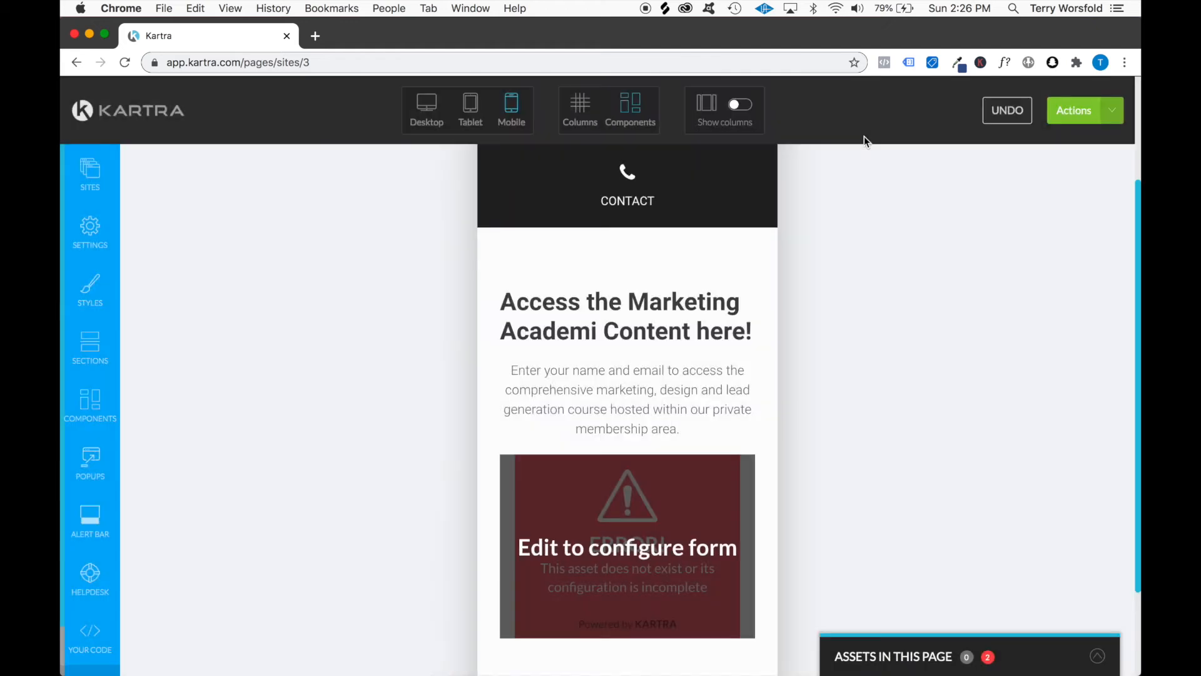
- Leave the page builder for the dashboard and open the Membership Portal opt-in form for editing, keeping its name
click(122, 116)
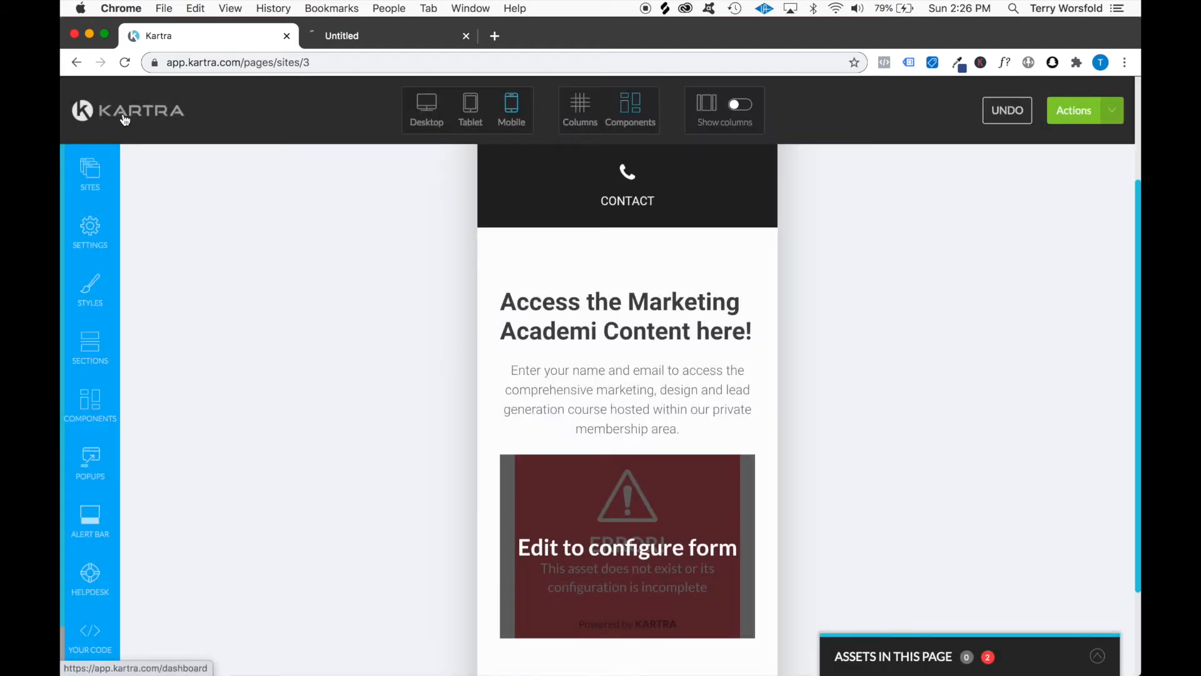
key(ctrl+Tab)
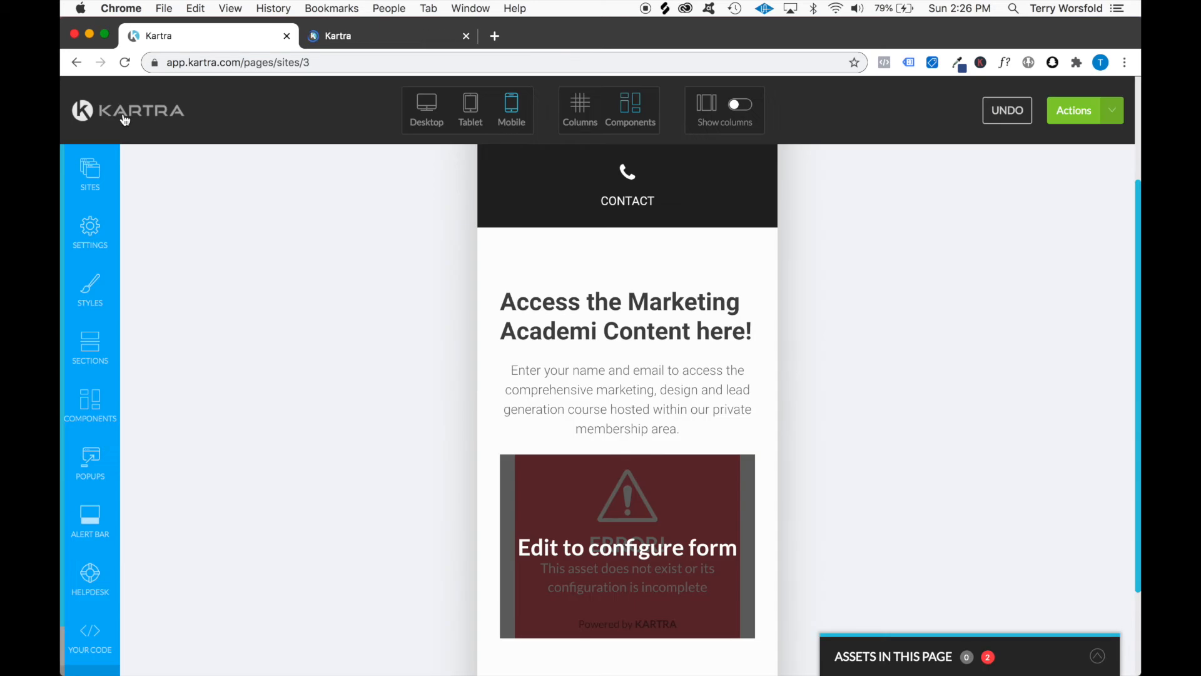
key(super+w)
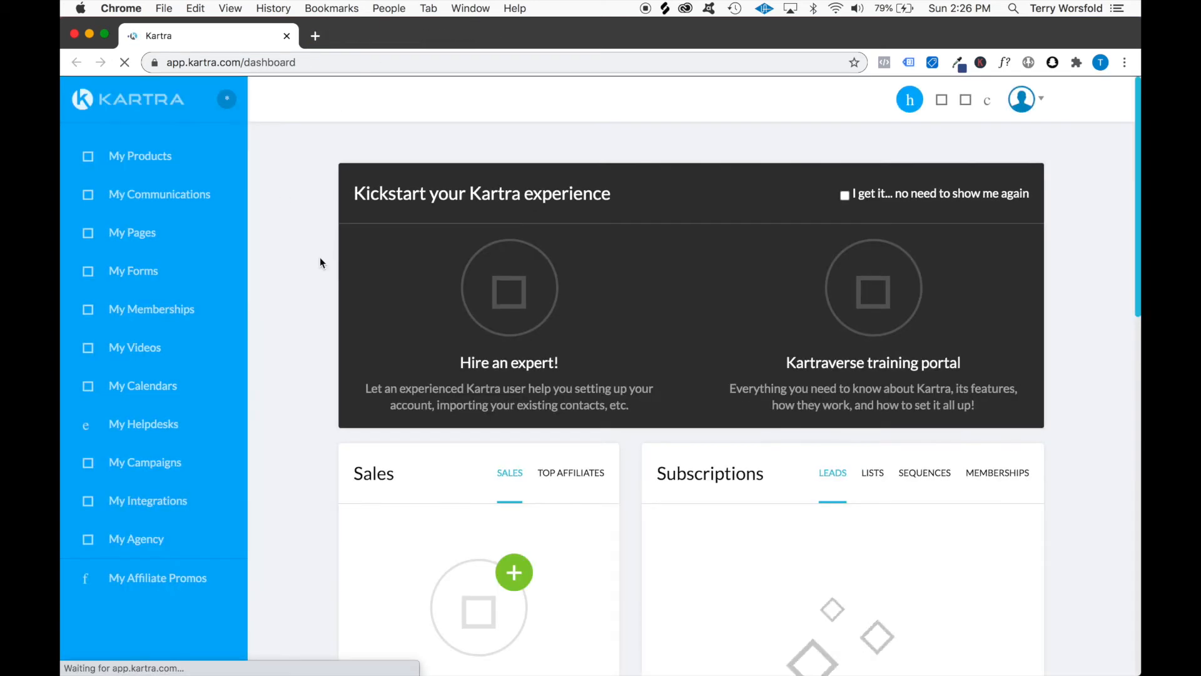
click(133, 281)
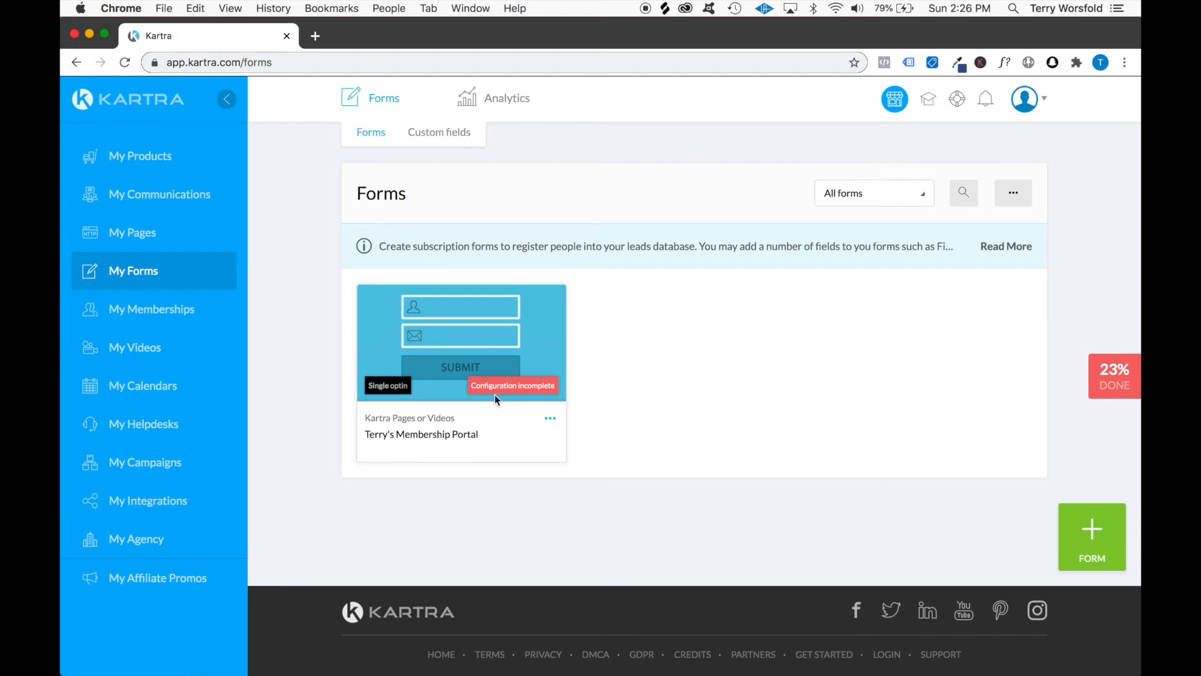
click(549, 415)
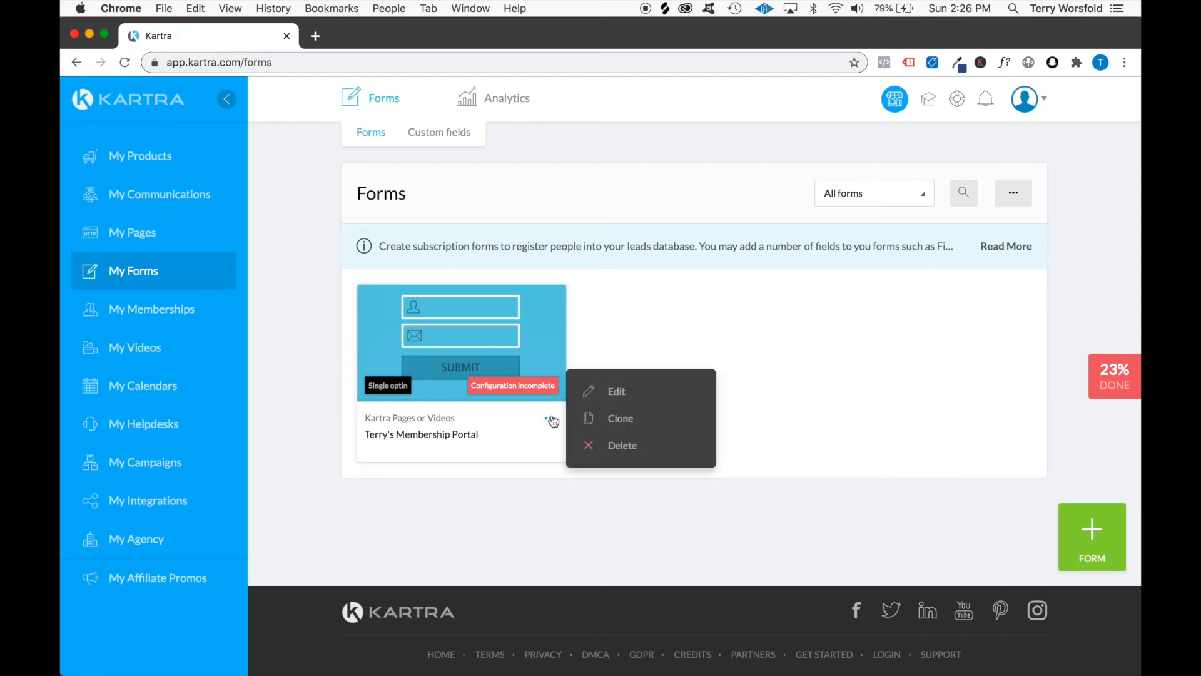
click(626, 397)
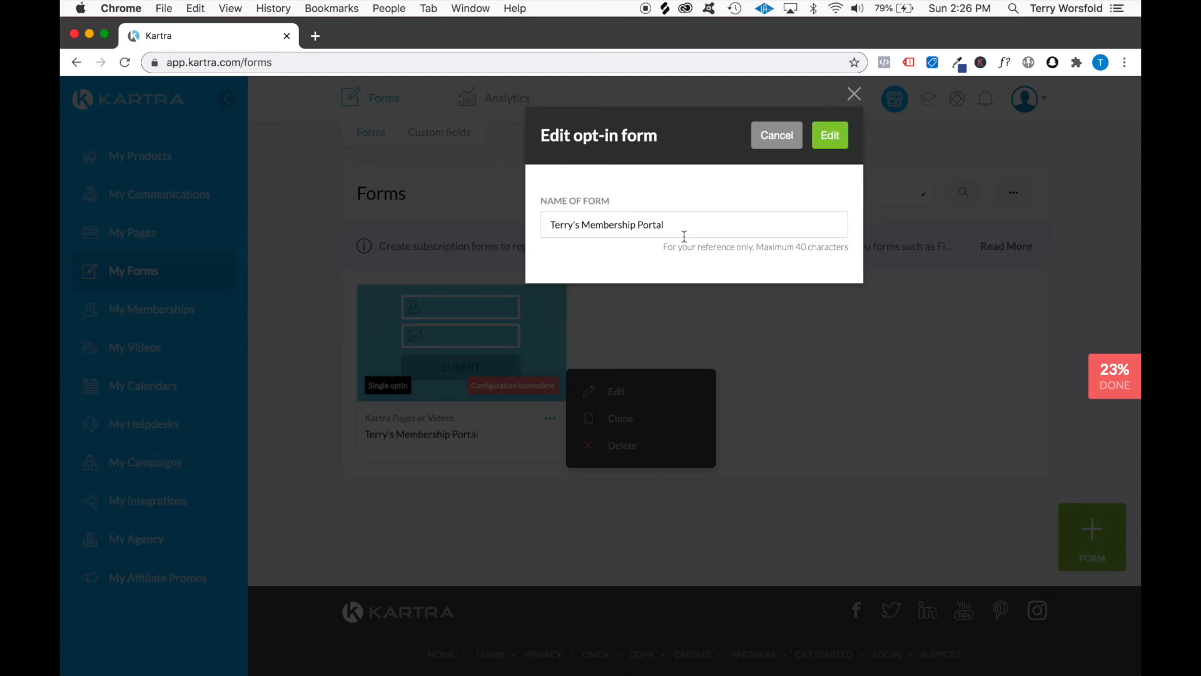
click(827, 137)
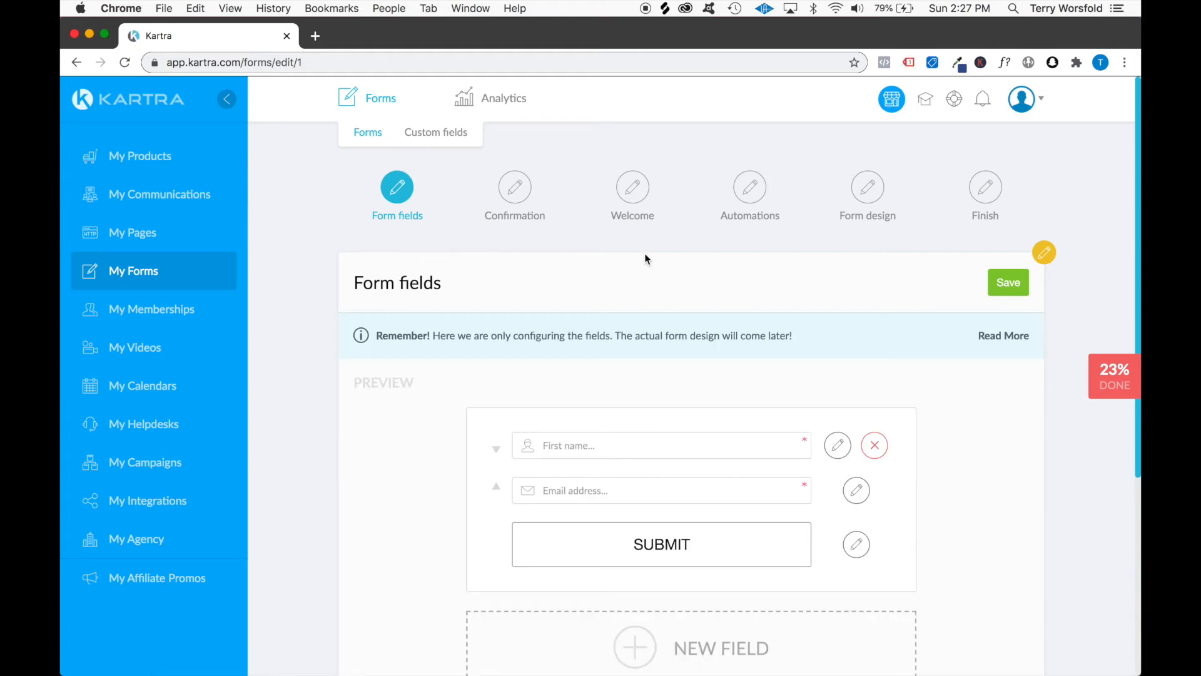
- Save the opt-in form with just the first name and email fields and proceed to the confirmation settings
scroll(646, 258, down, 5)
scroll(646, 259, up, 2)
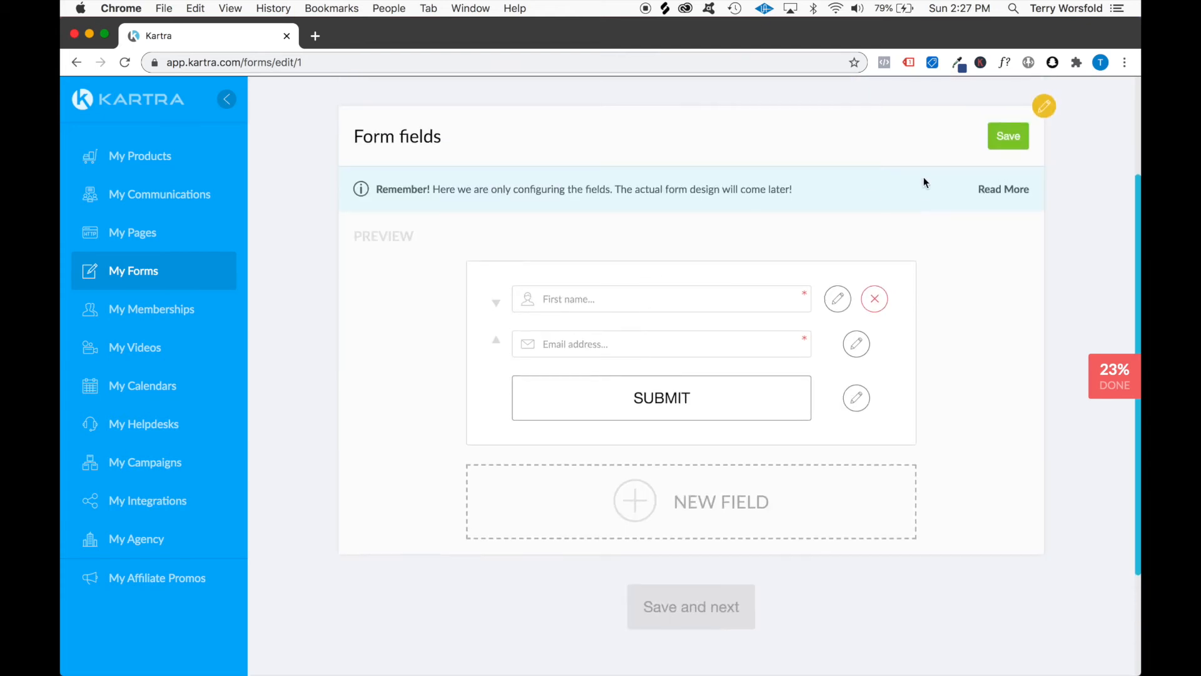
scroll(638, 311, up, 1)
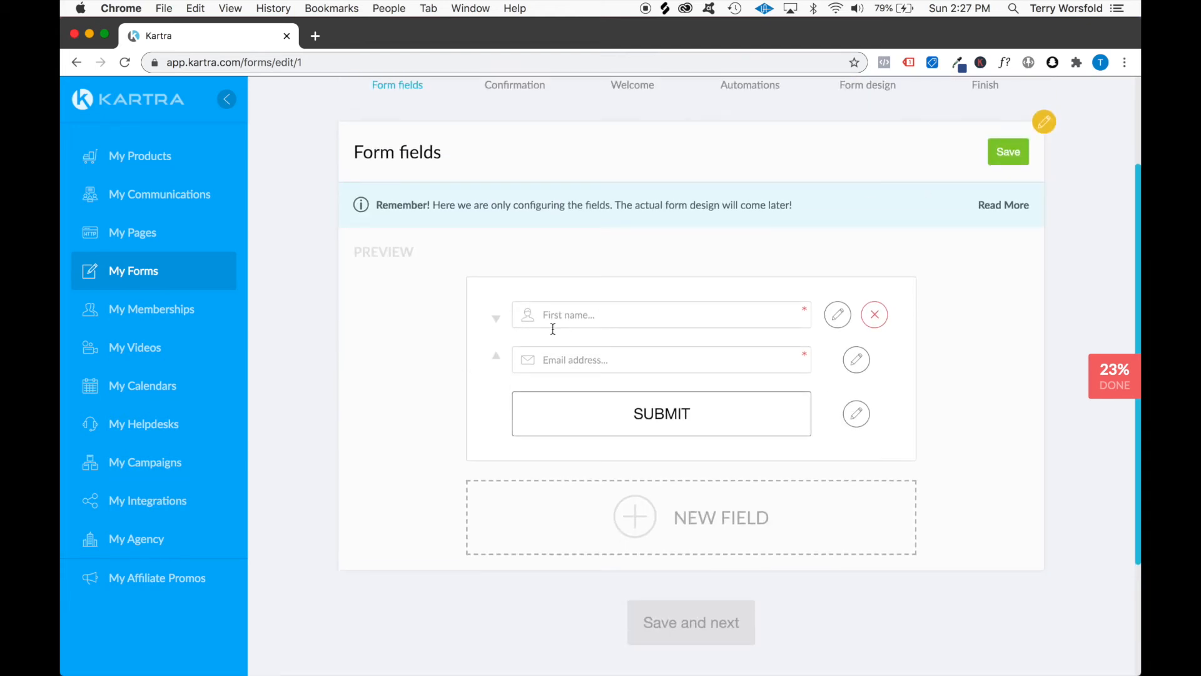
double_click(576, 345)
click(587, 367)
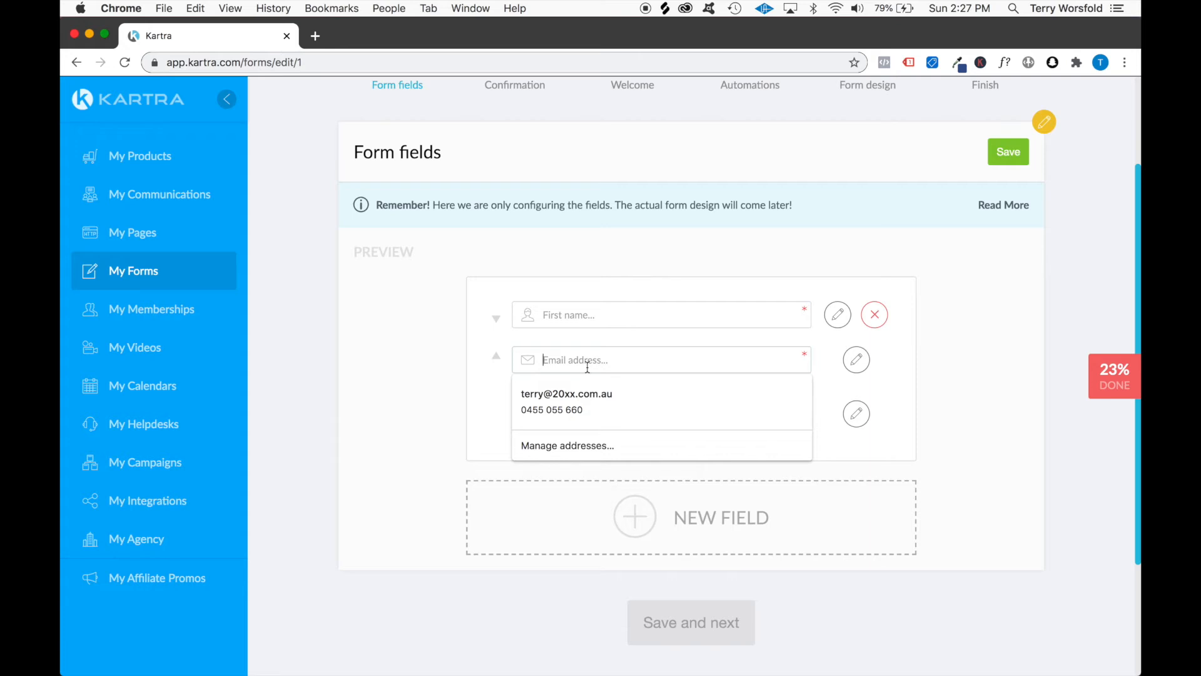
click(959, 377)
scroll(951, 479, up, 1)
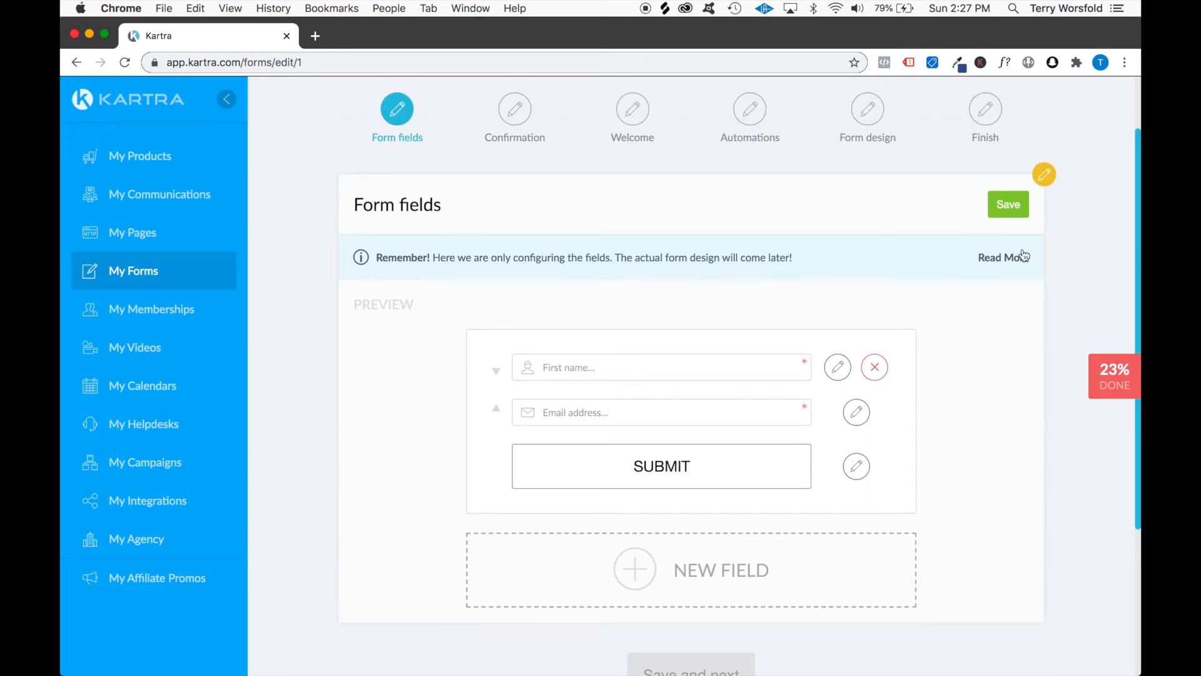
click(990, 214)
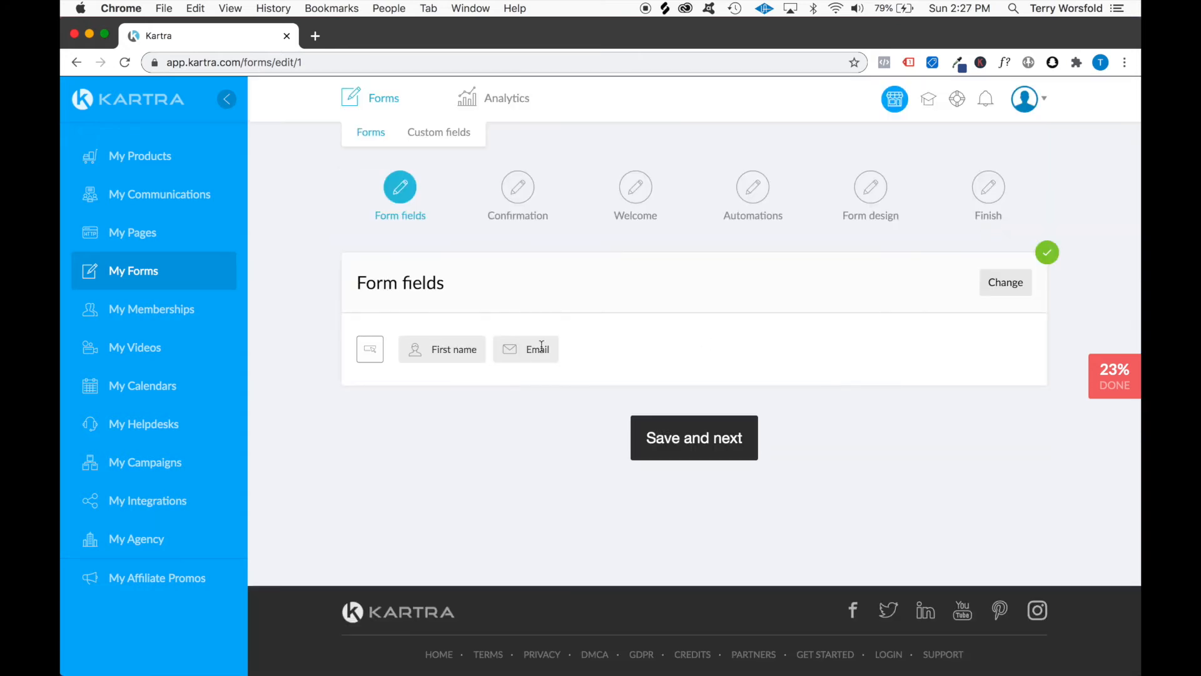
click(710, 445)
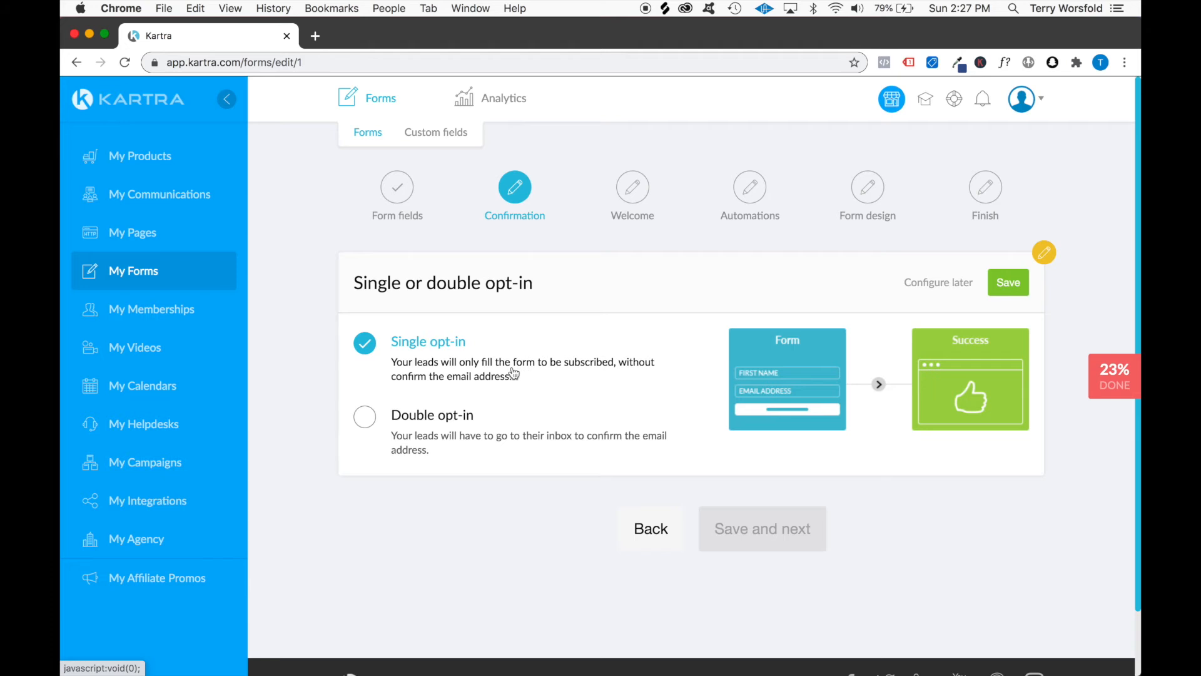
- Save single opt-in as the confirmation type, defer the success page configuration and proceed to the welcome message settings
click(1014, 286)
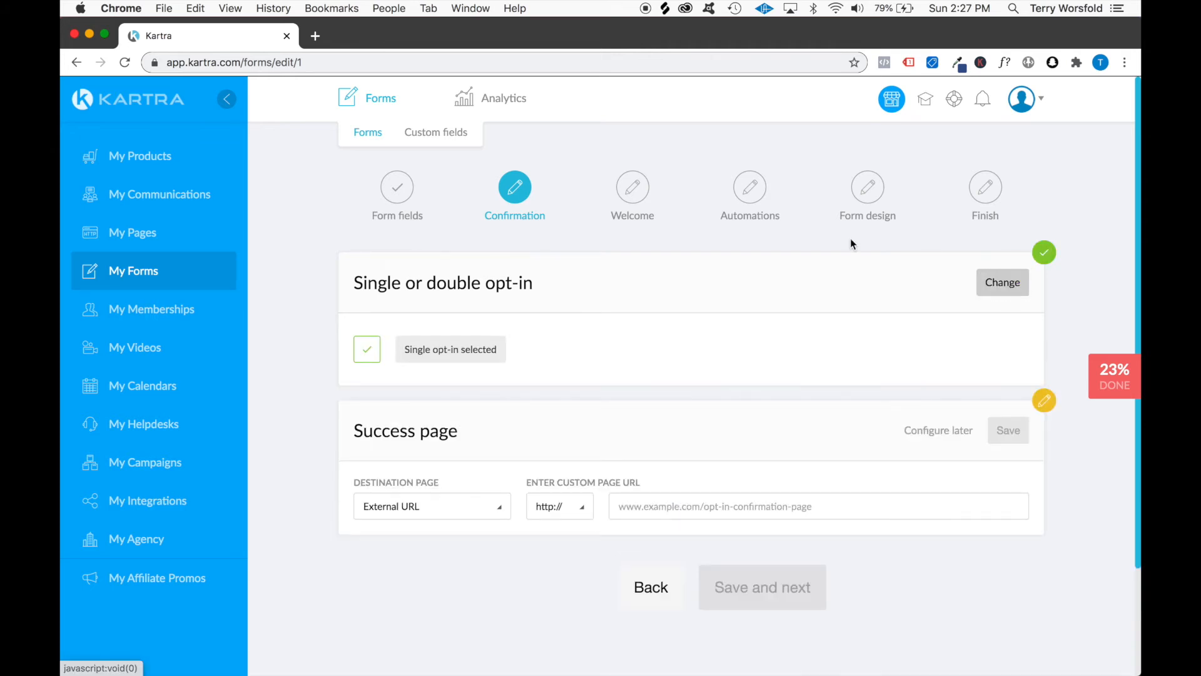
click(481, 512)
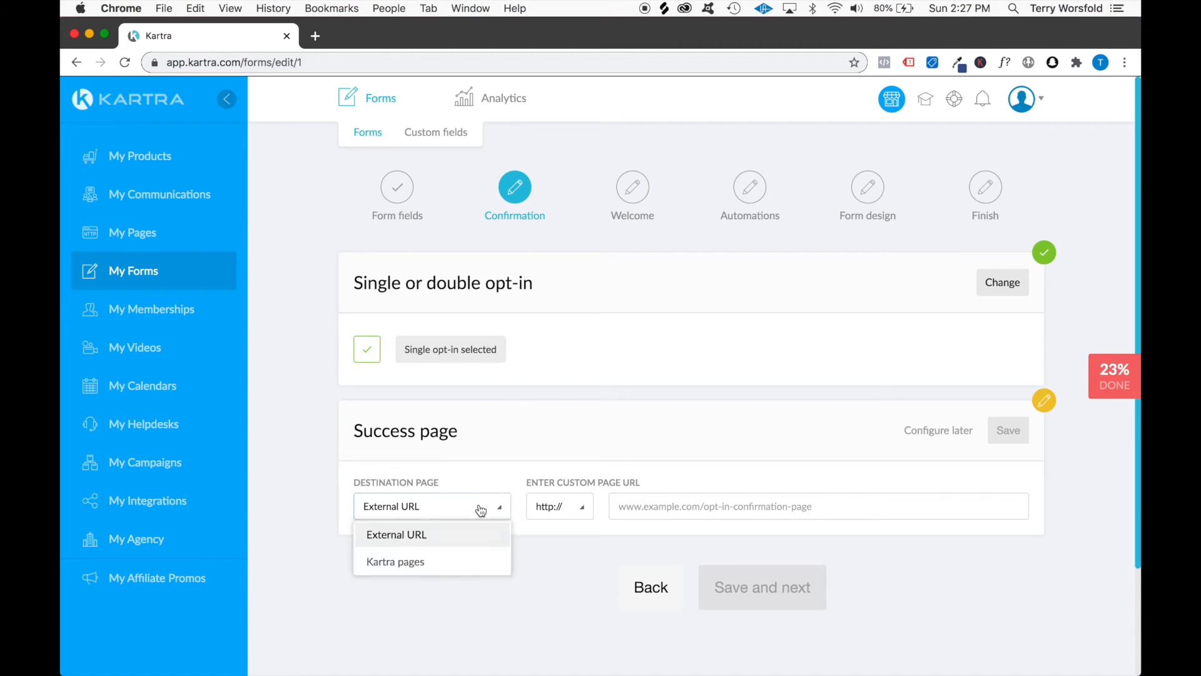
click(981, 537)
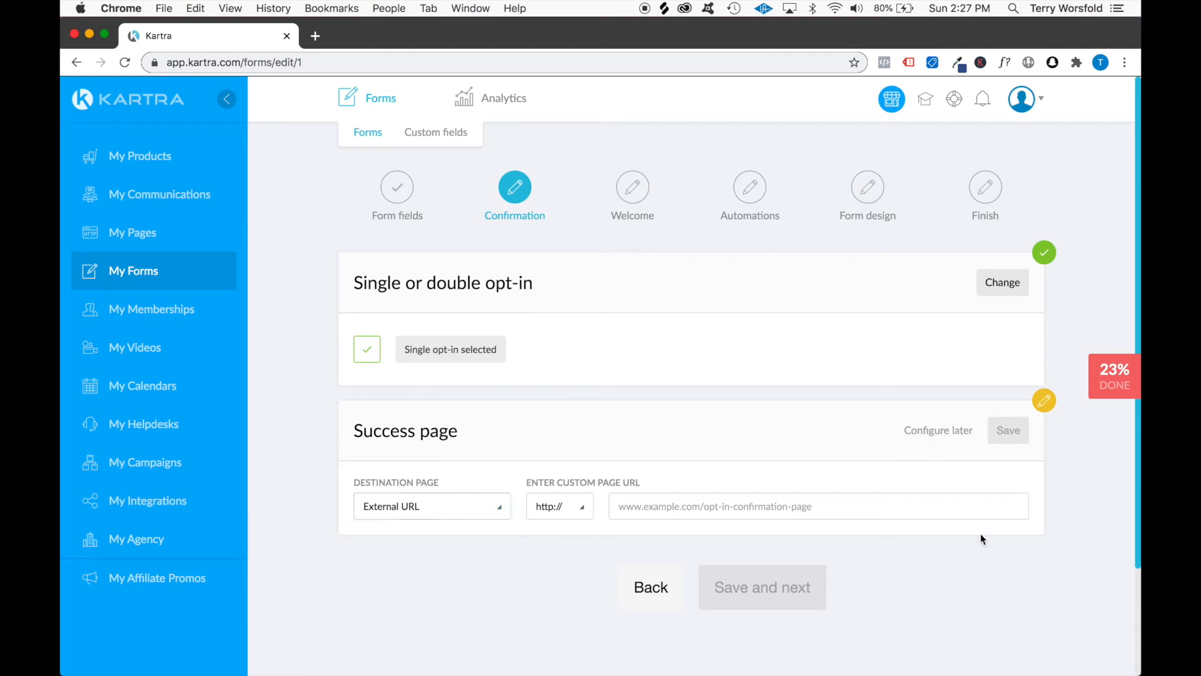
click(939, 431)
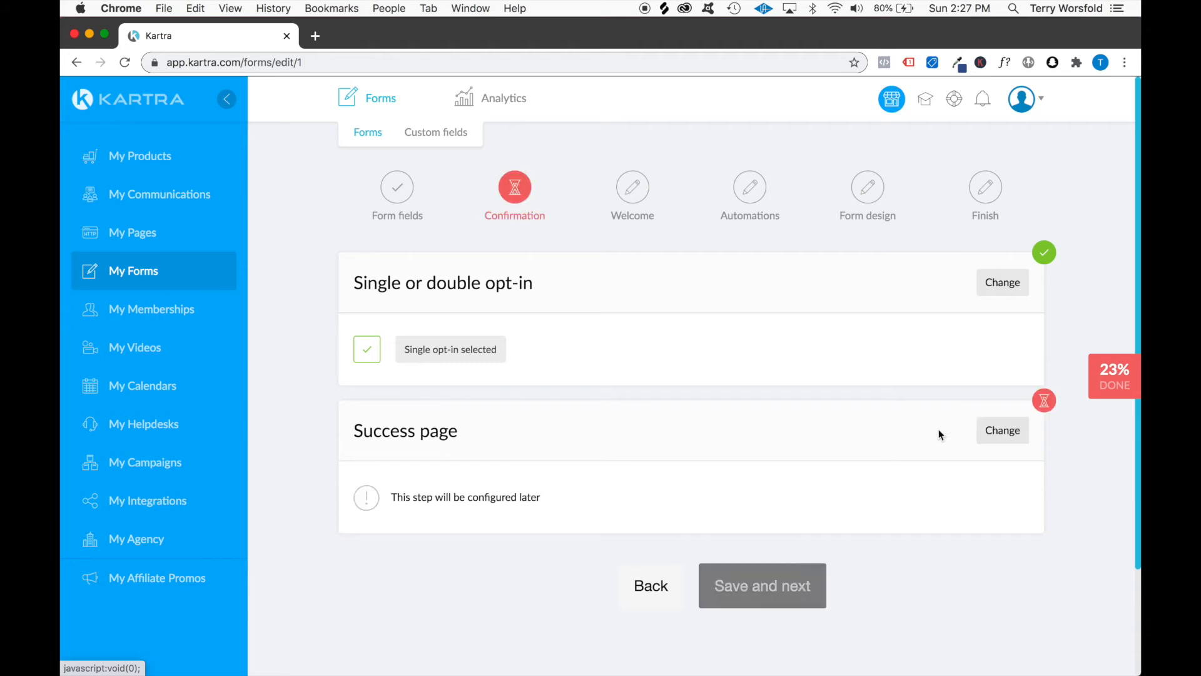
click(768, 591)
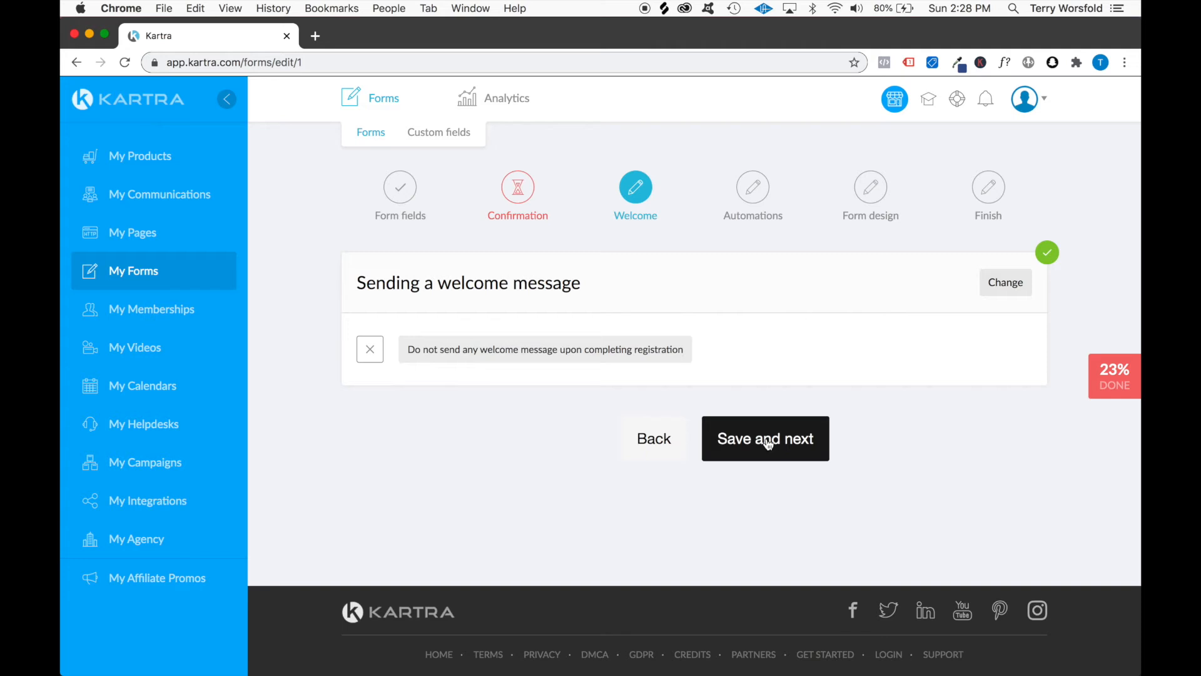
- Proceed without a welcome message and start a new advanced automation with "Lead fills this form" as its condition
click(785, 461)
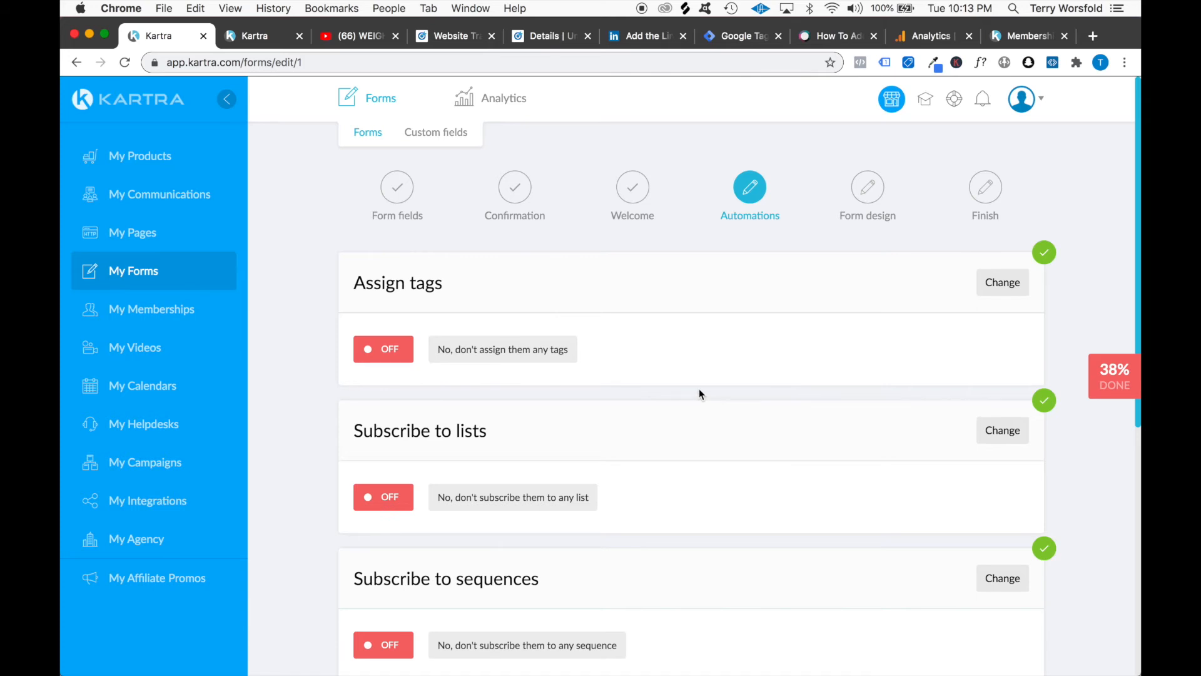
scroll(819, 317, down, 5)
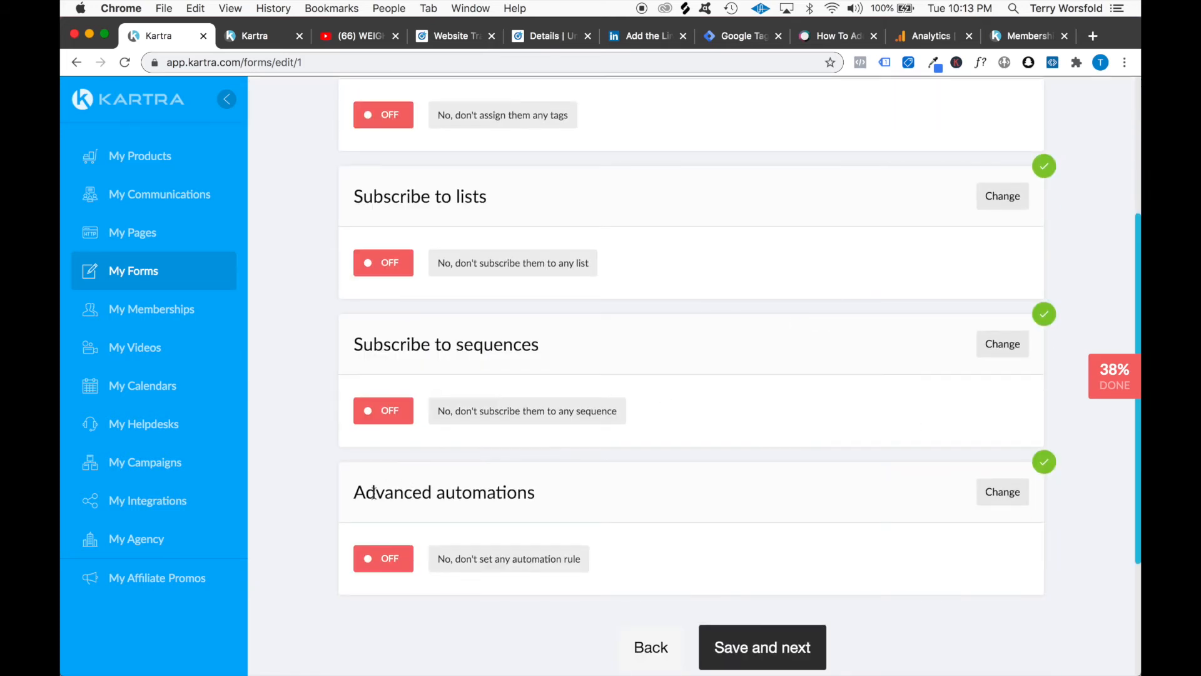
click(1004, 499)
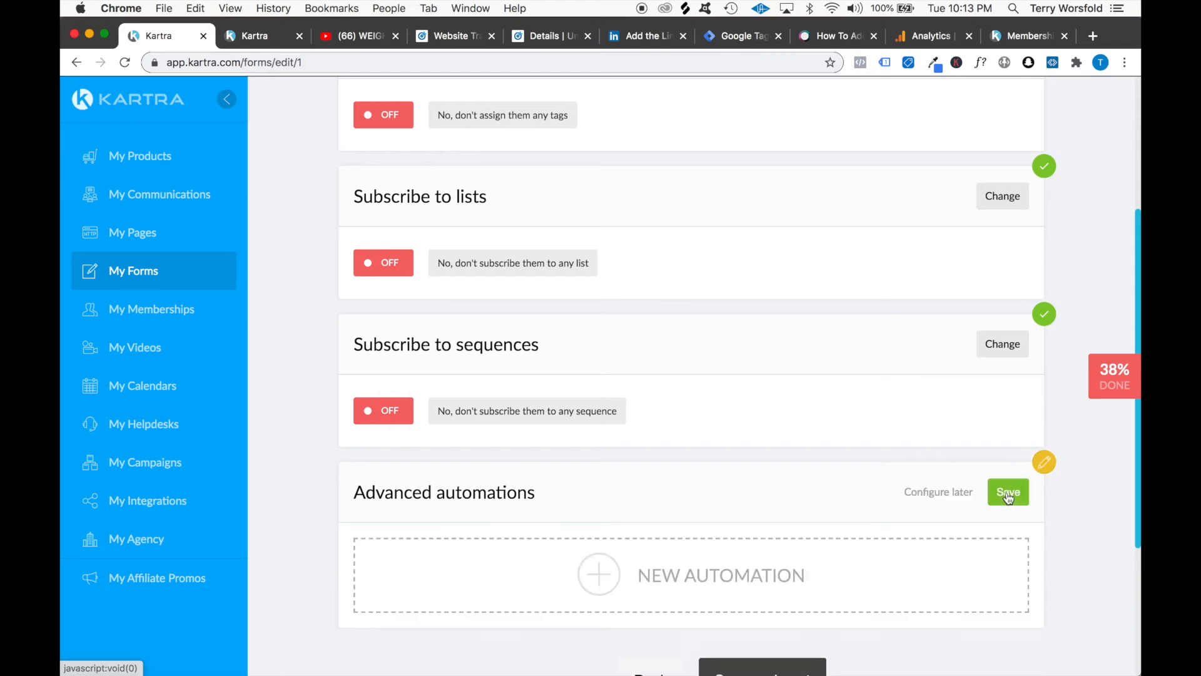
click(689, 569)
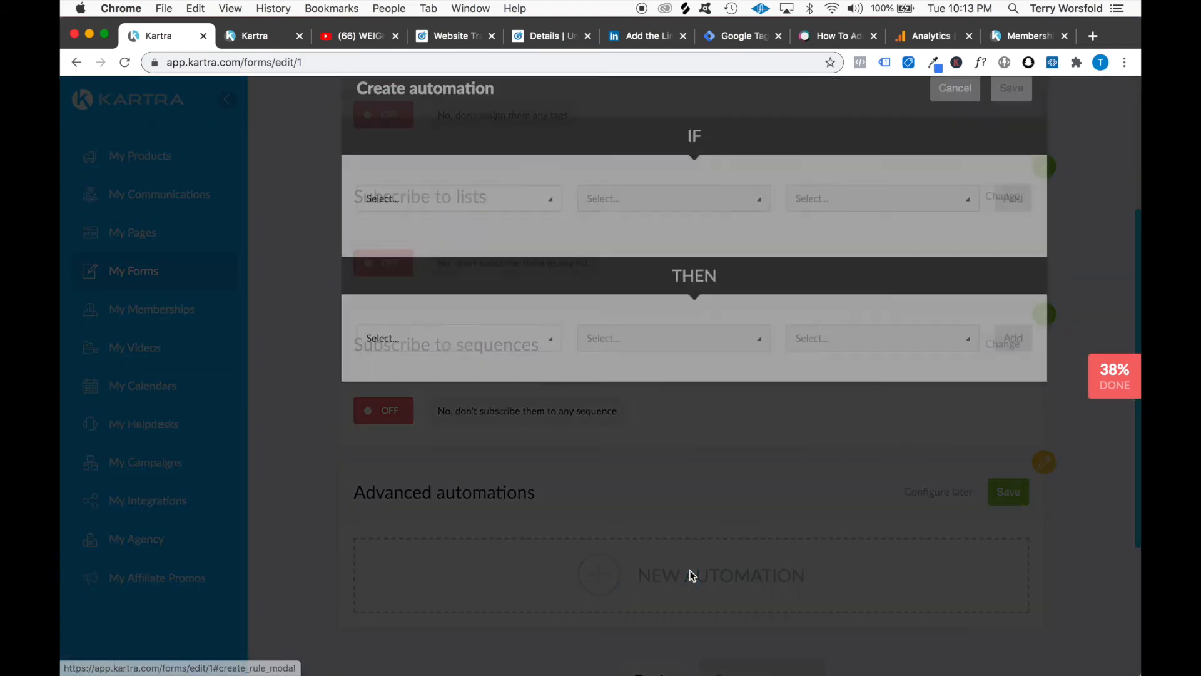
click(464, 247)
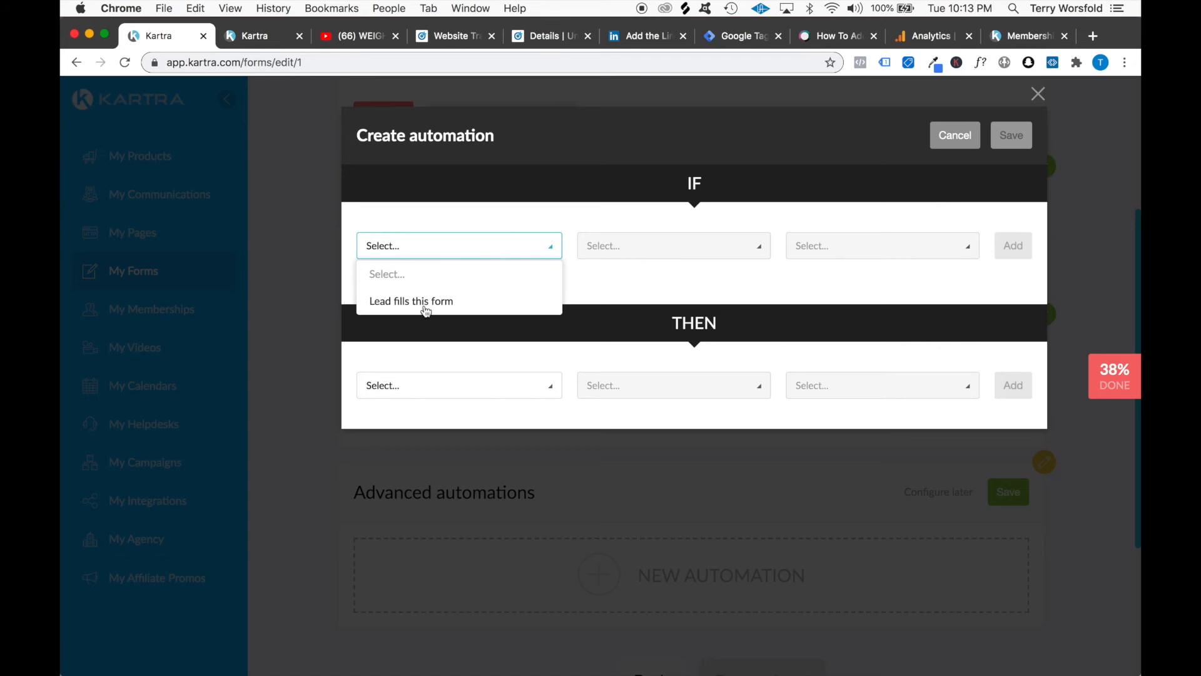
click(426, 301)
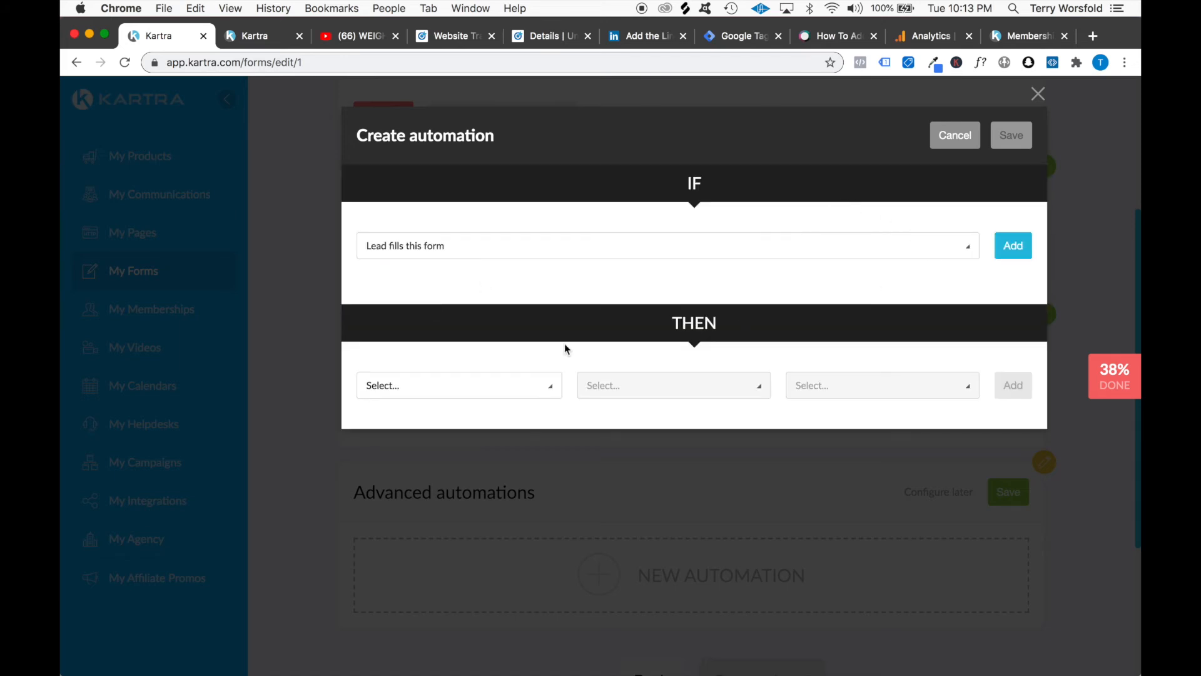
- Set the automation's action to grant access to the existing membership at the Standard access level
click(472, 392)
scroll(476, 336, down, 5)
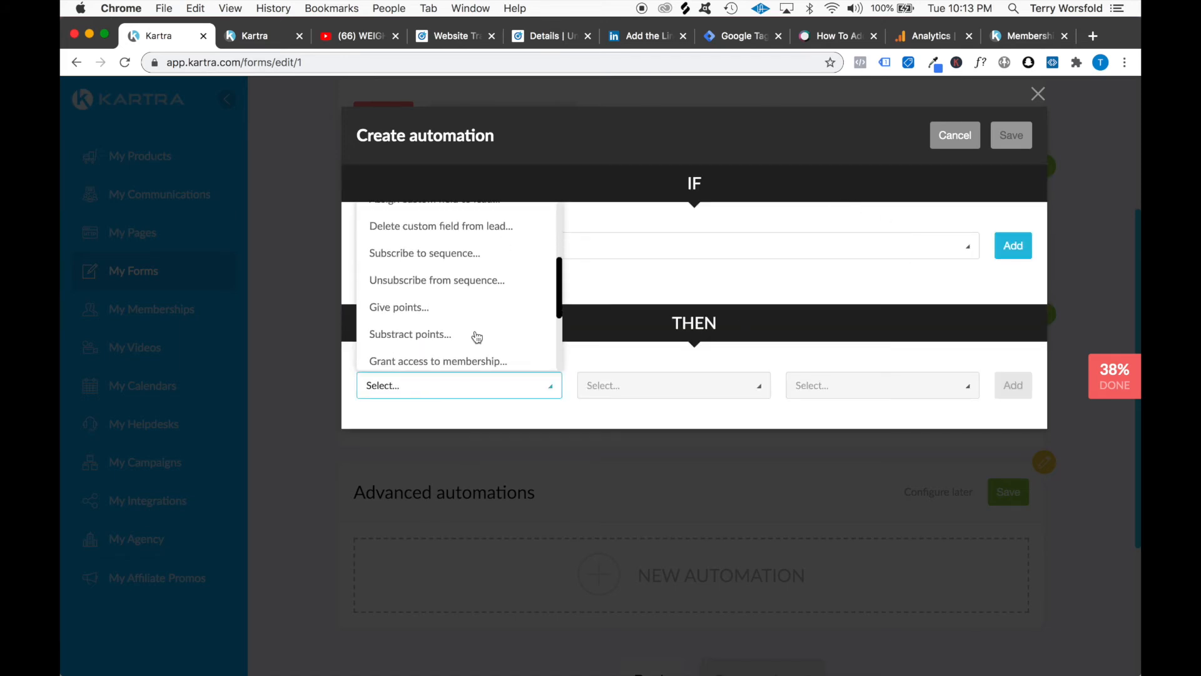
click(475, 332)
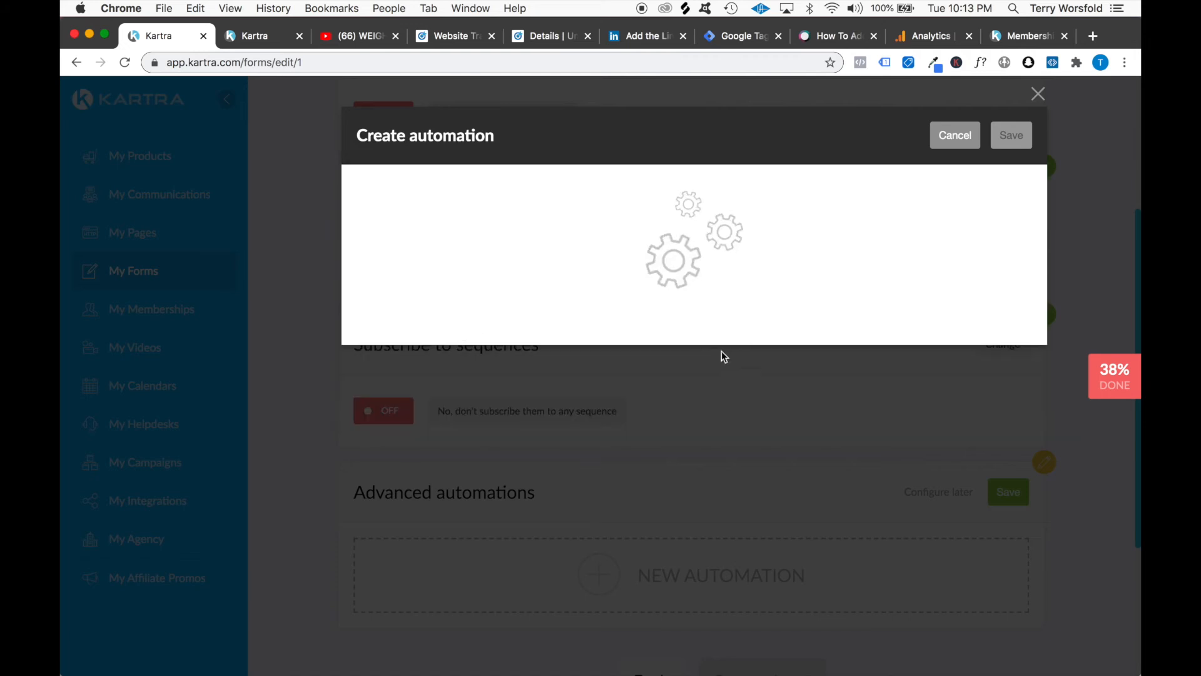
click(669, 387)
click(647, 439)
click(923, 389)
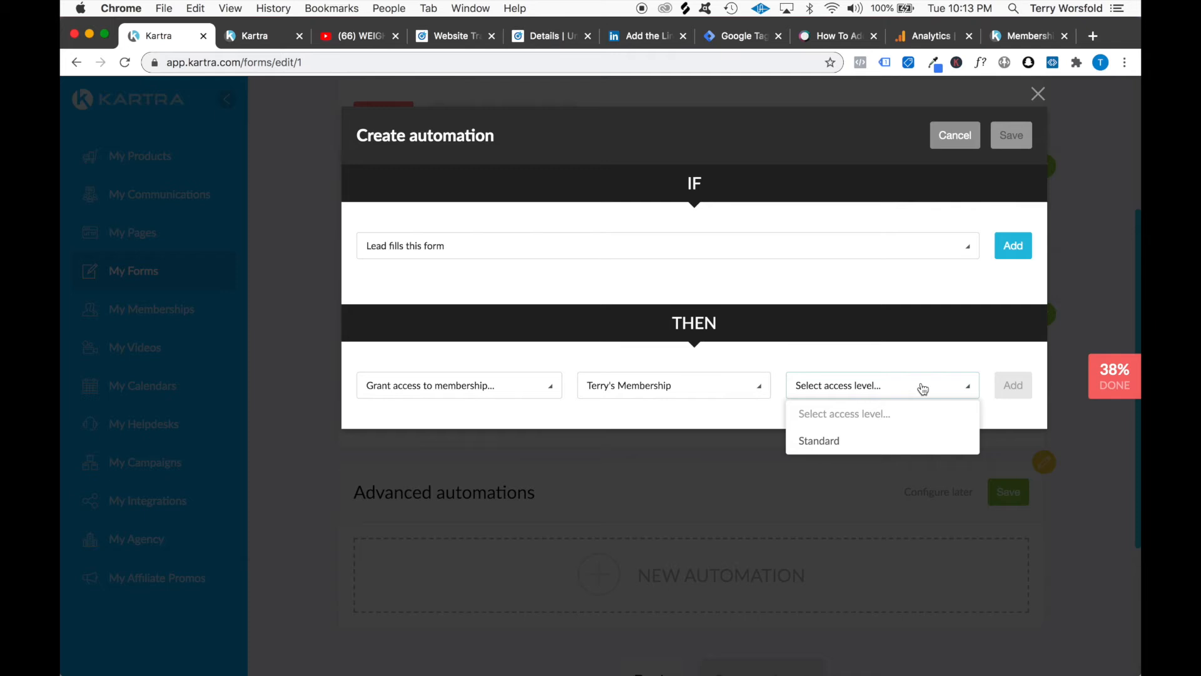
click(832, 443)
- Add the condition and the action to the automation, then save it and the form's advanced automations
click(1013, 245)
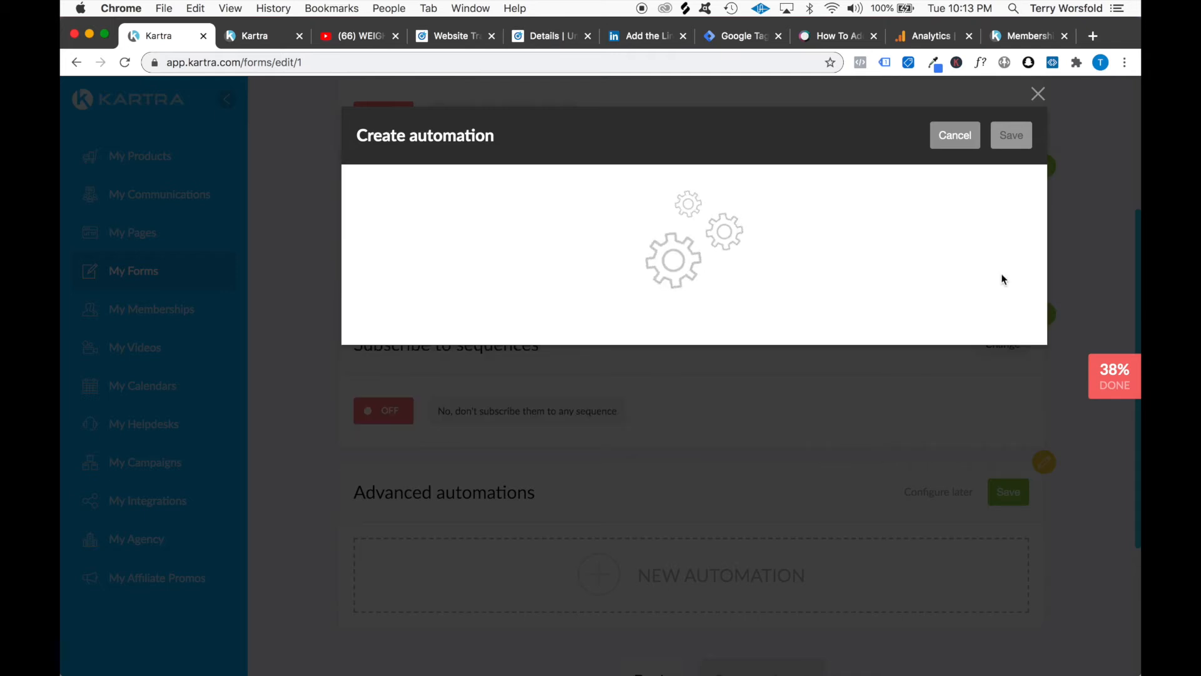
click(1013, 419)
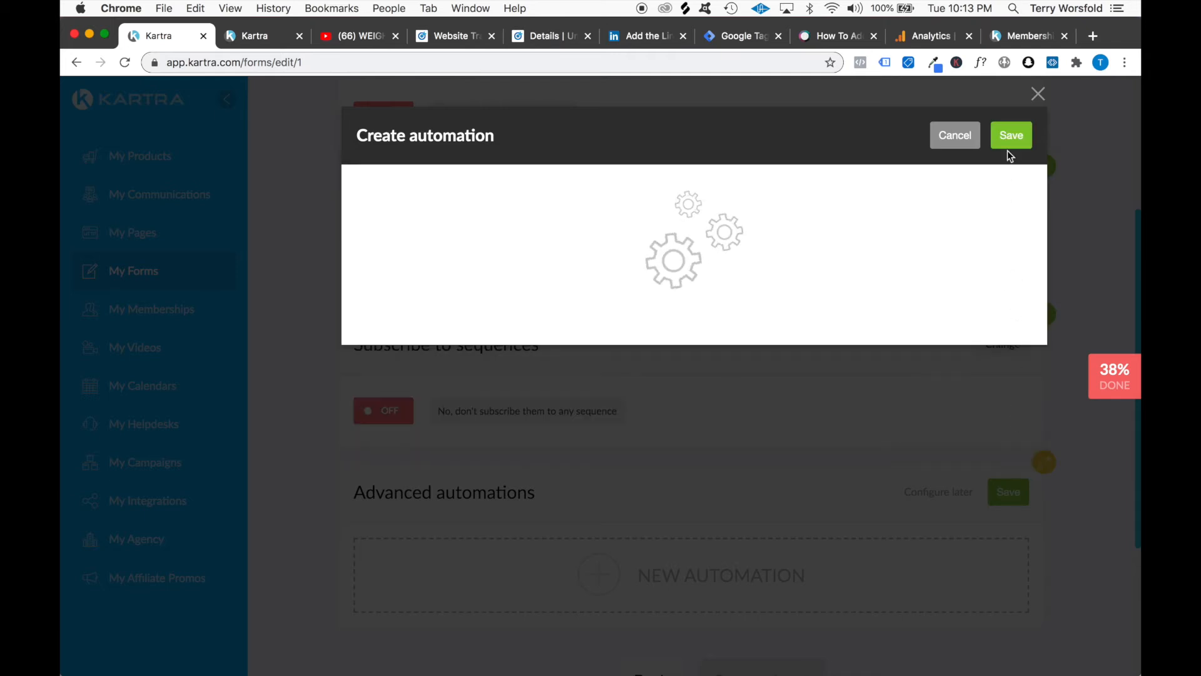
click(1016, 133)
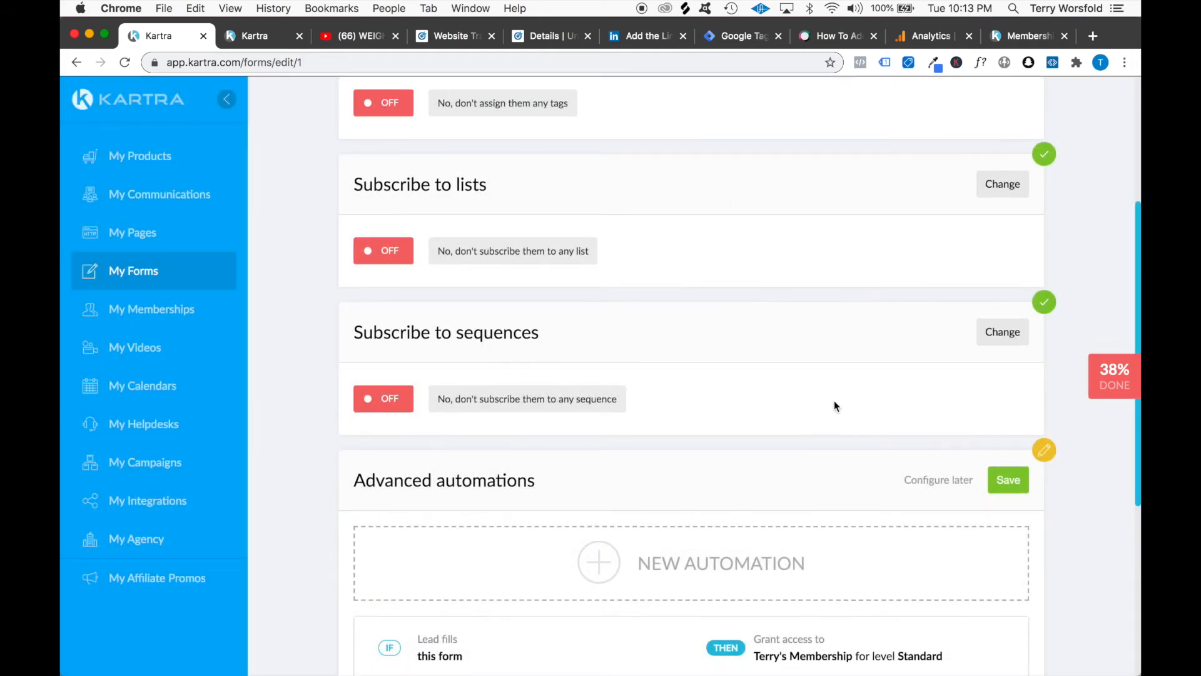
click(1008, 485)
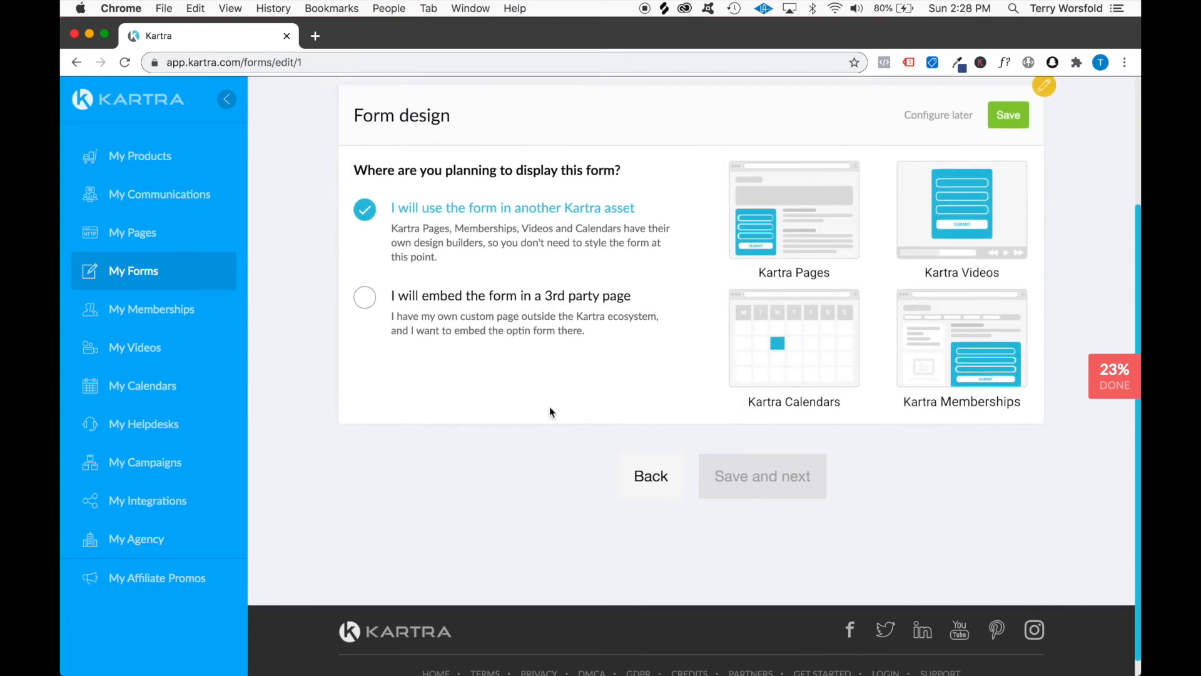
- Save the form design for use in another Kartra asset and finish the form setup
scroll(550, 407, up, 3)
scroll(527, 404, down, 1)
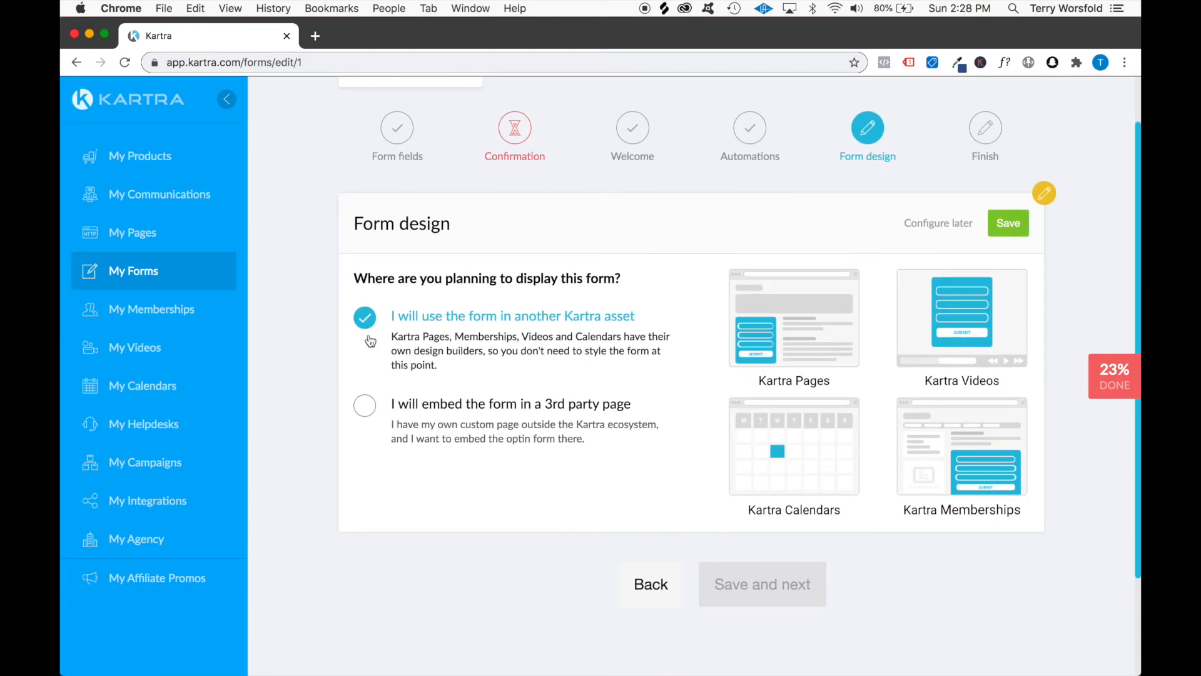
click(1011, 236)
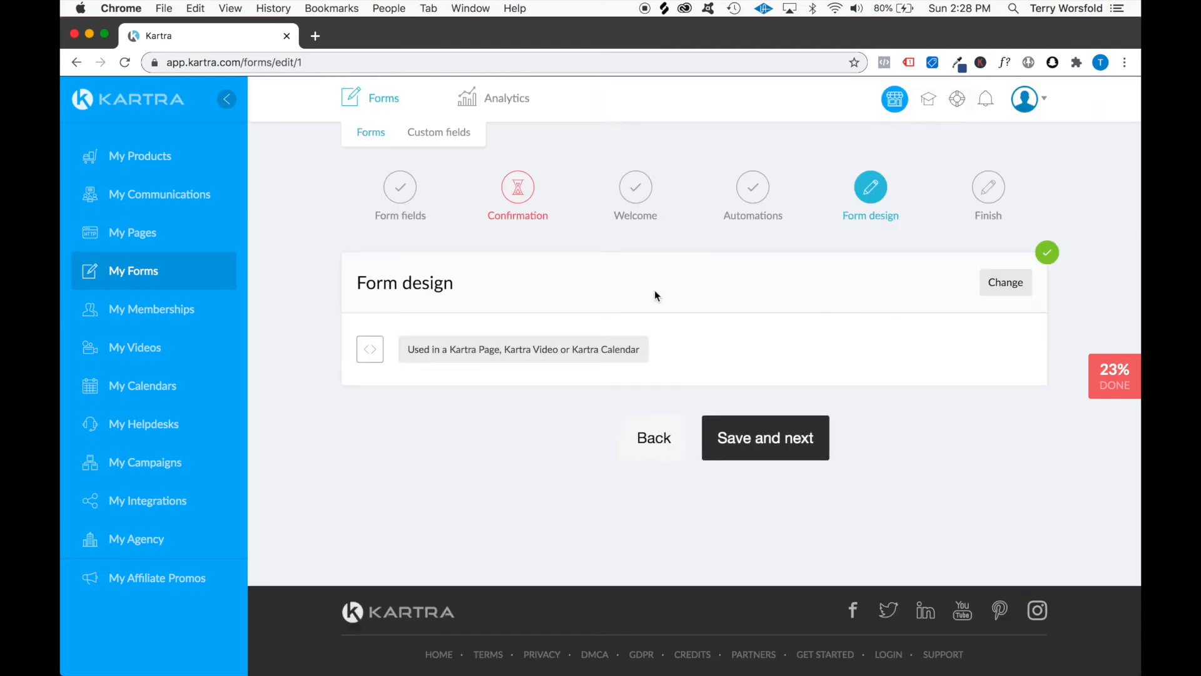
click(769, 445)
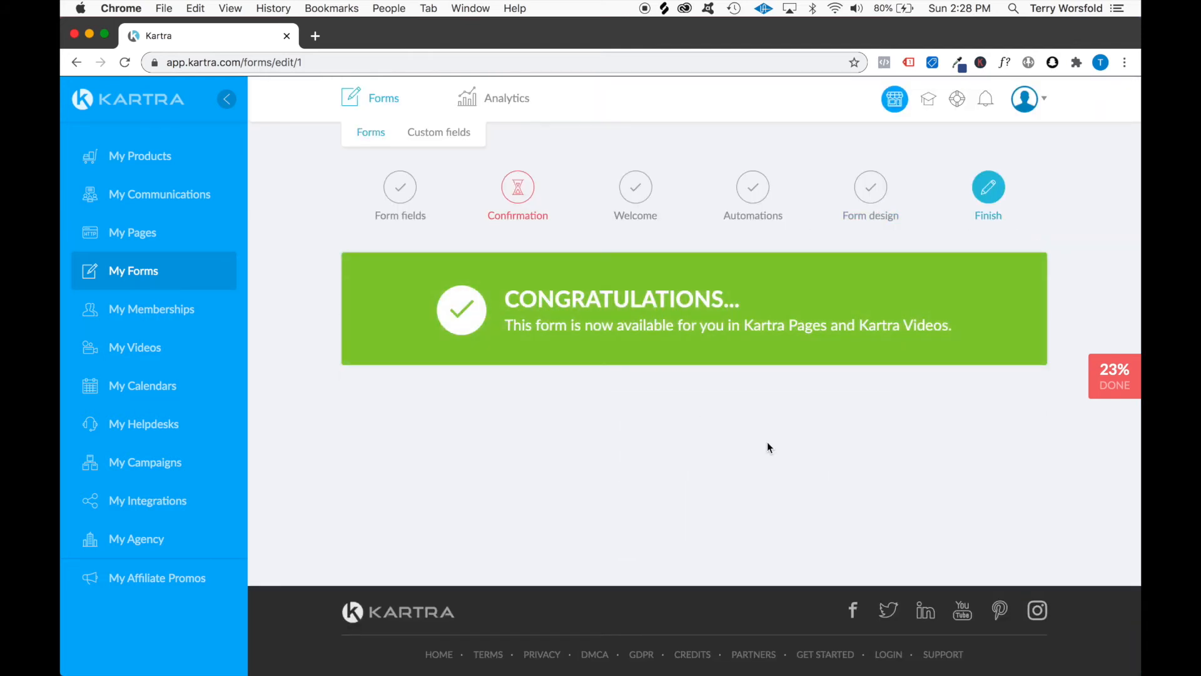
- Open the pages list in a separate browser tab and start a new page from the Thank You Pages templates
super+click(134, 236)
key(ctrl+Tab)
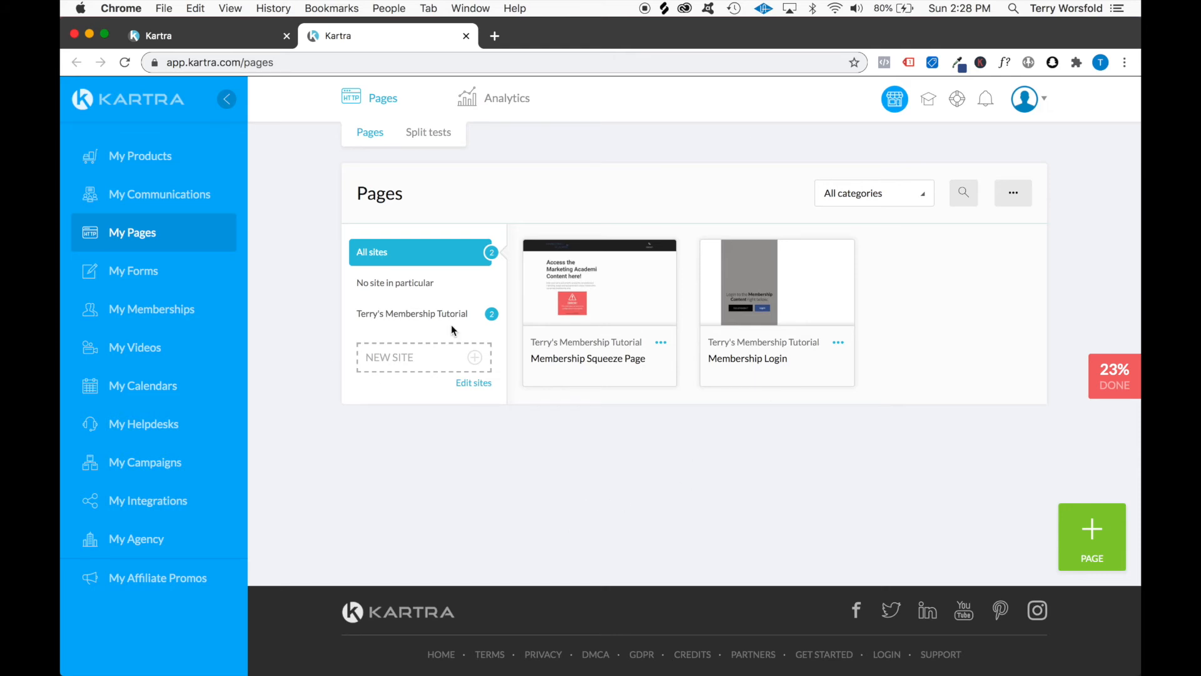
click(1104, 539)
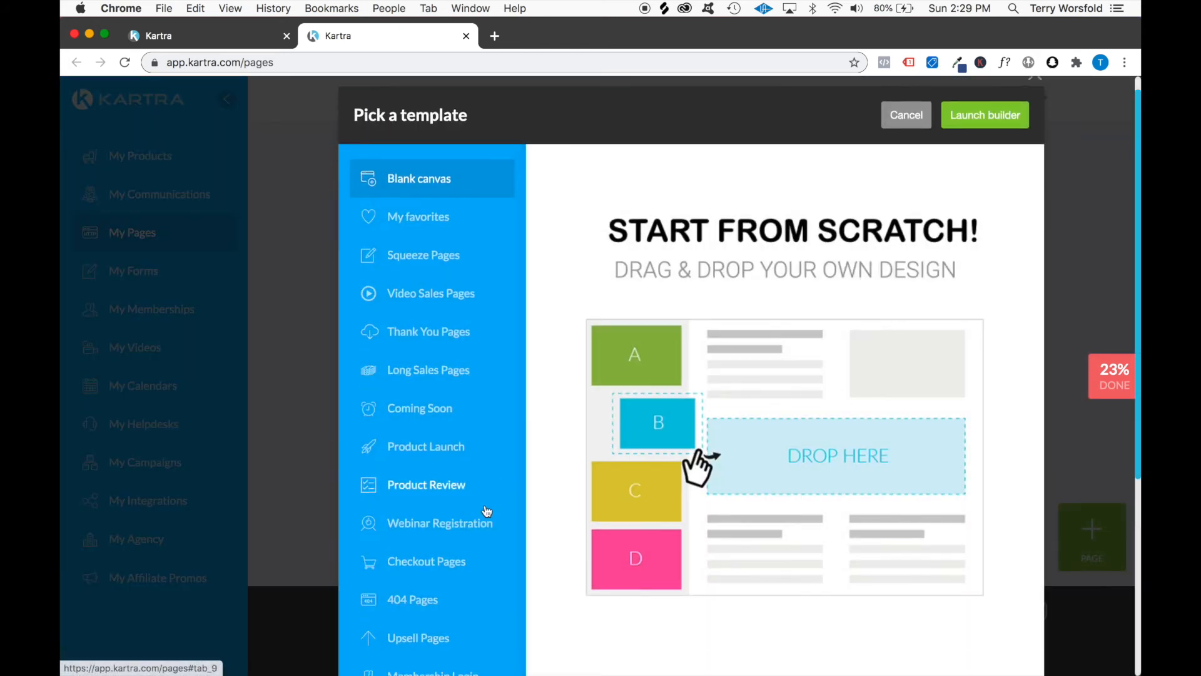
scroll(487, 511, down, 5)
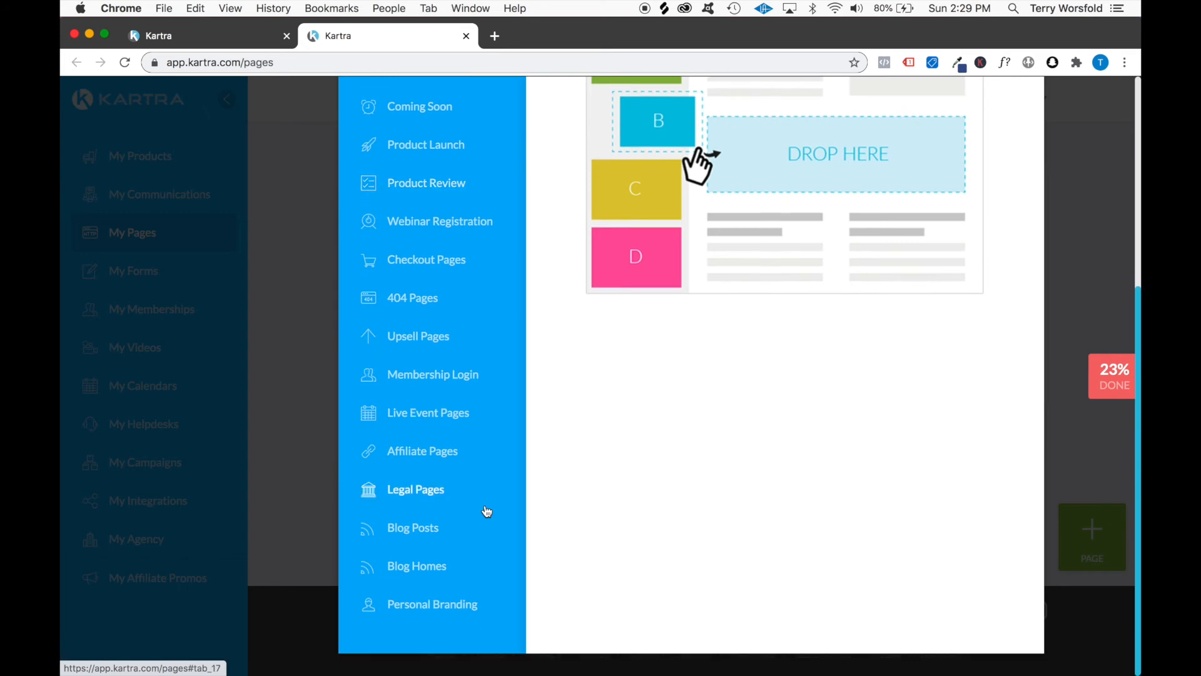
scroll(486, 512, up, 5)
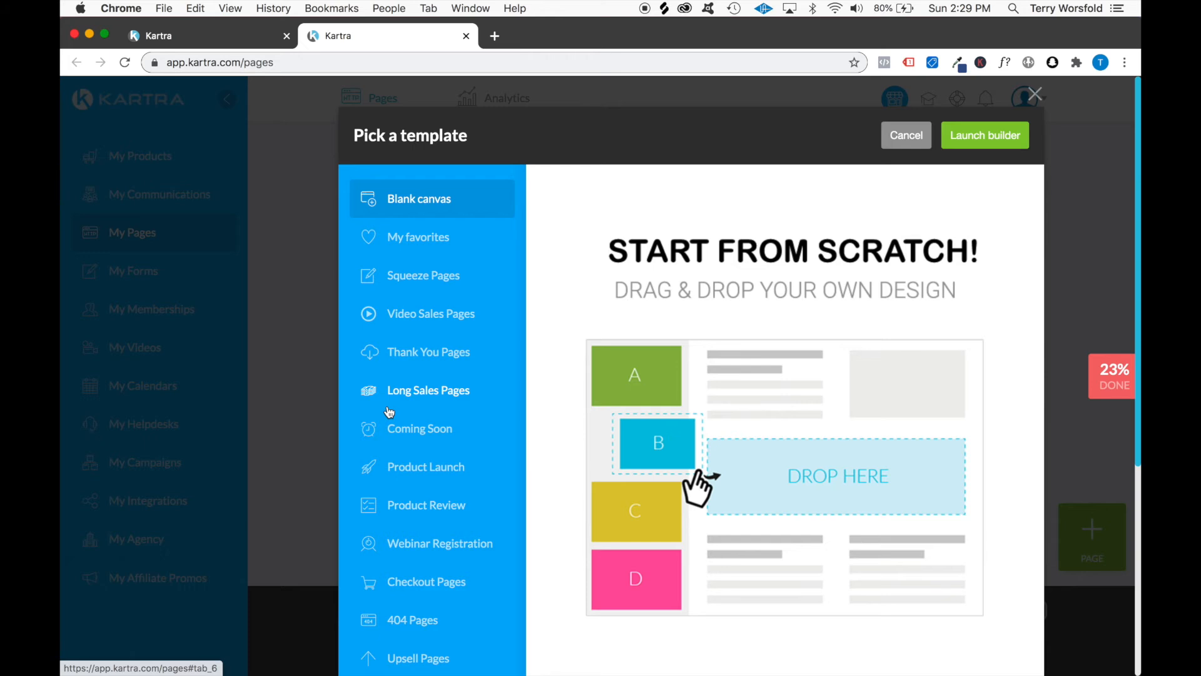
click(432, 352)
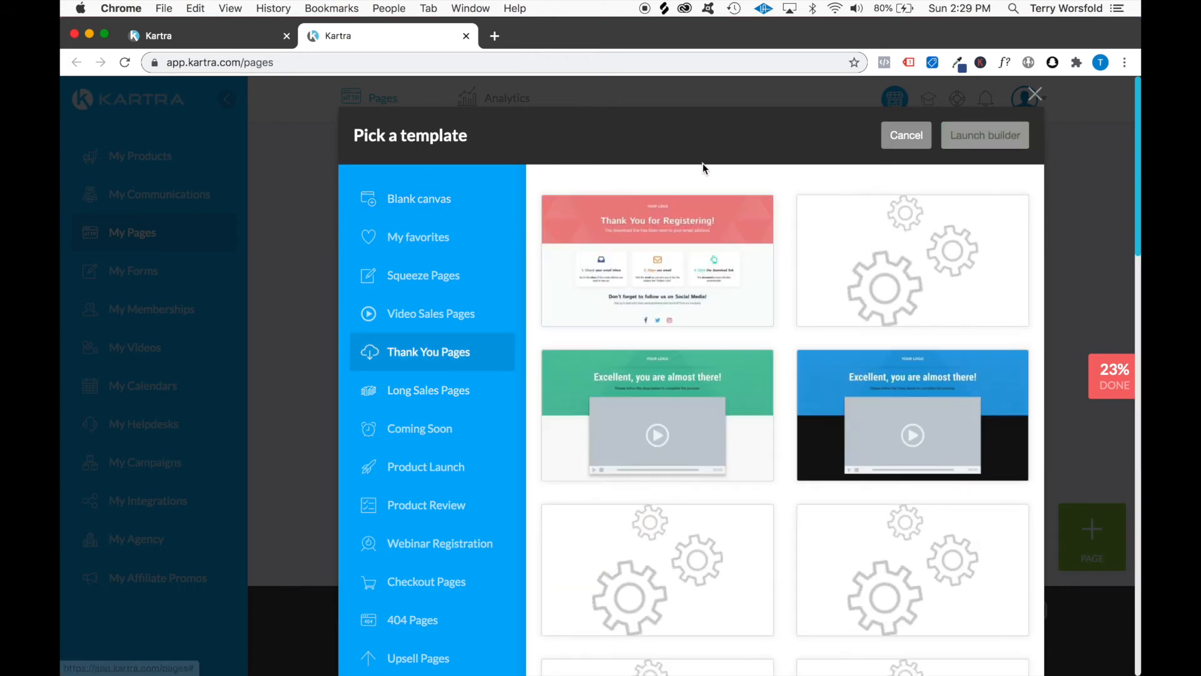
- Choose the white "Thanks for Registering!" template with the blue product box and launch the builder with it
scroll(777, 167, down, 5)
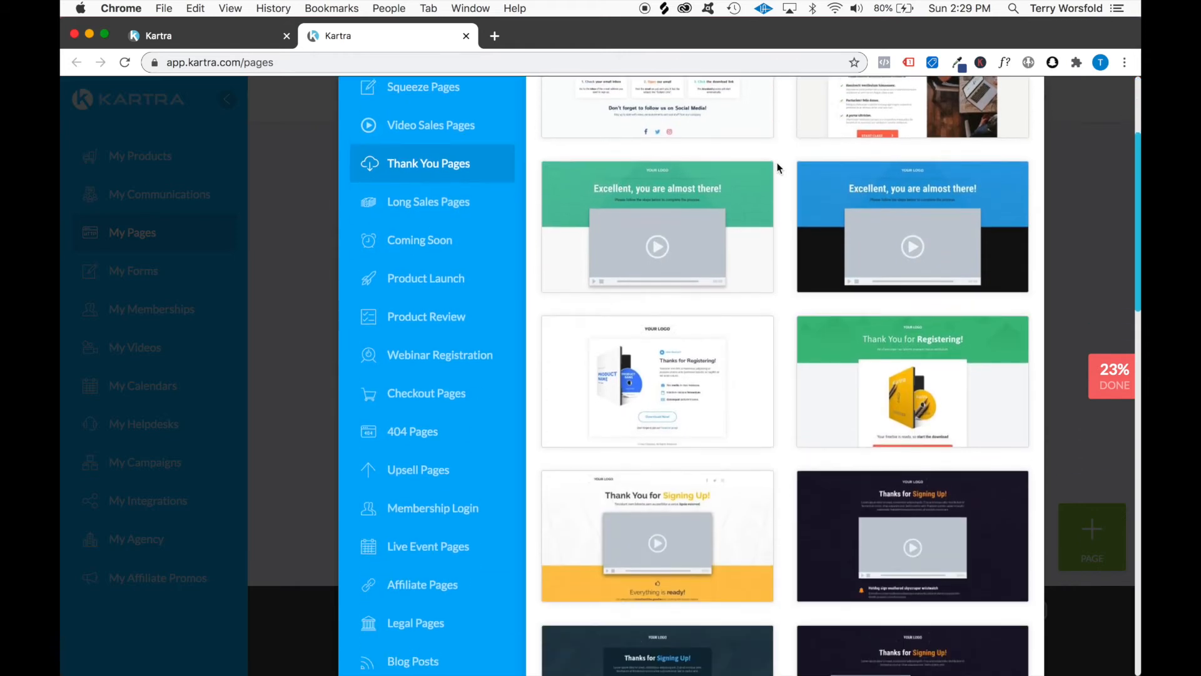
scroll(778, 167, down, 5)
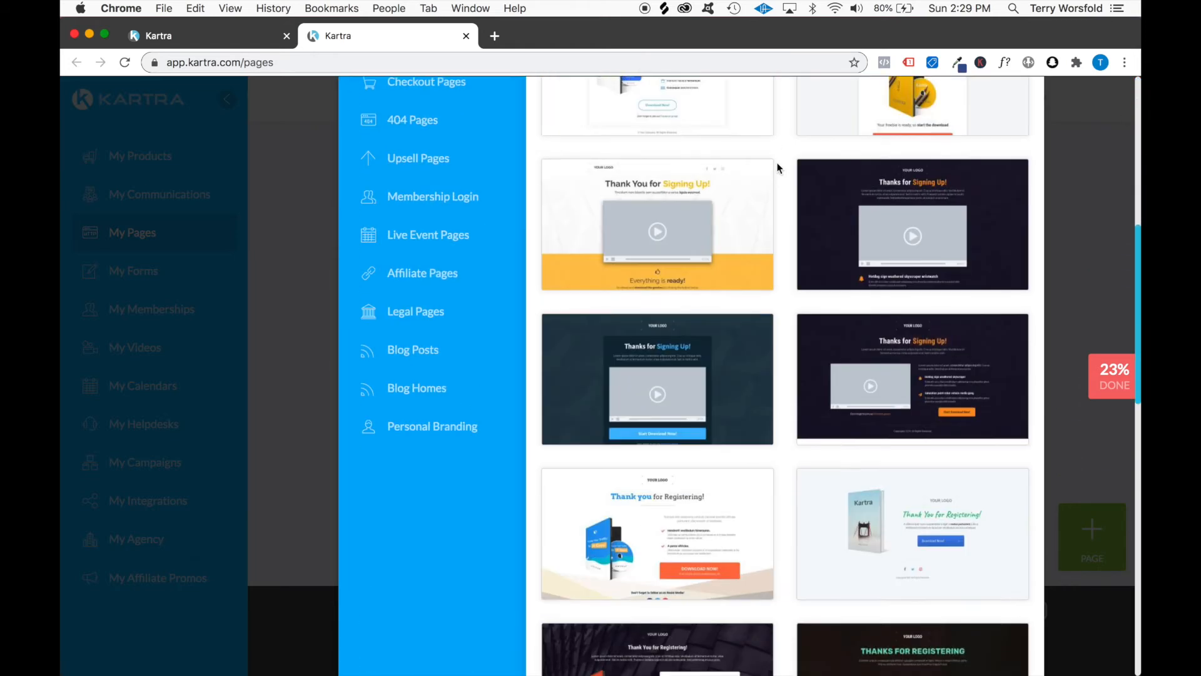
scroll(778, 167, up, 5)
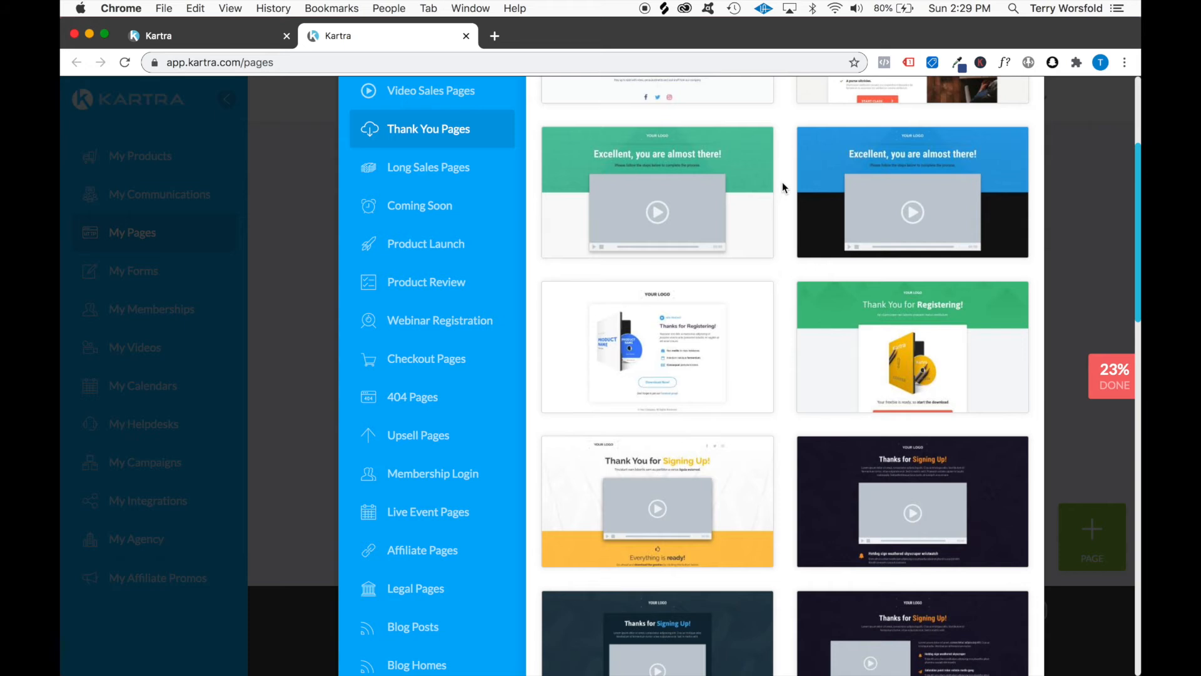
click(710, 354)
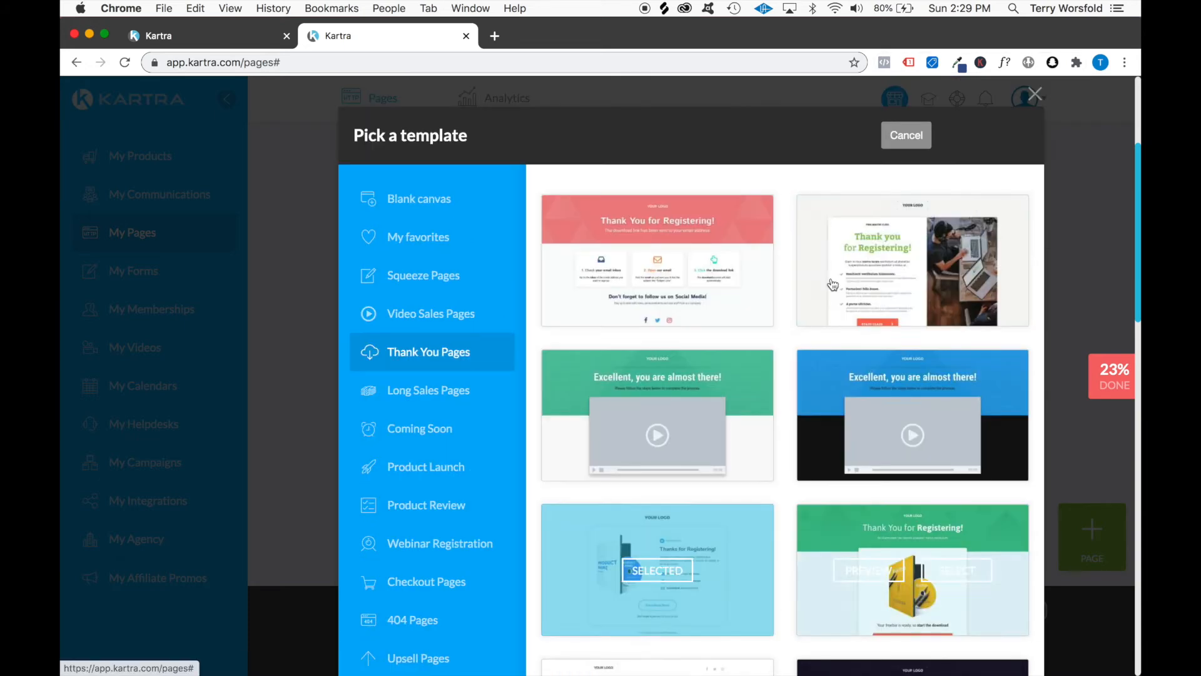
click(976, 144)
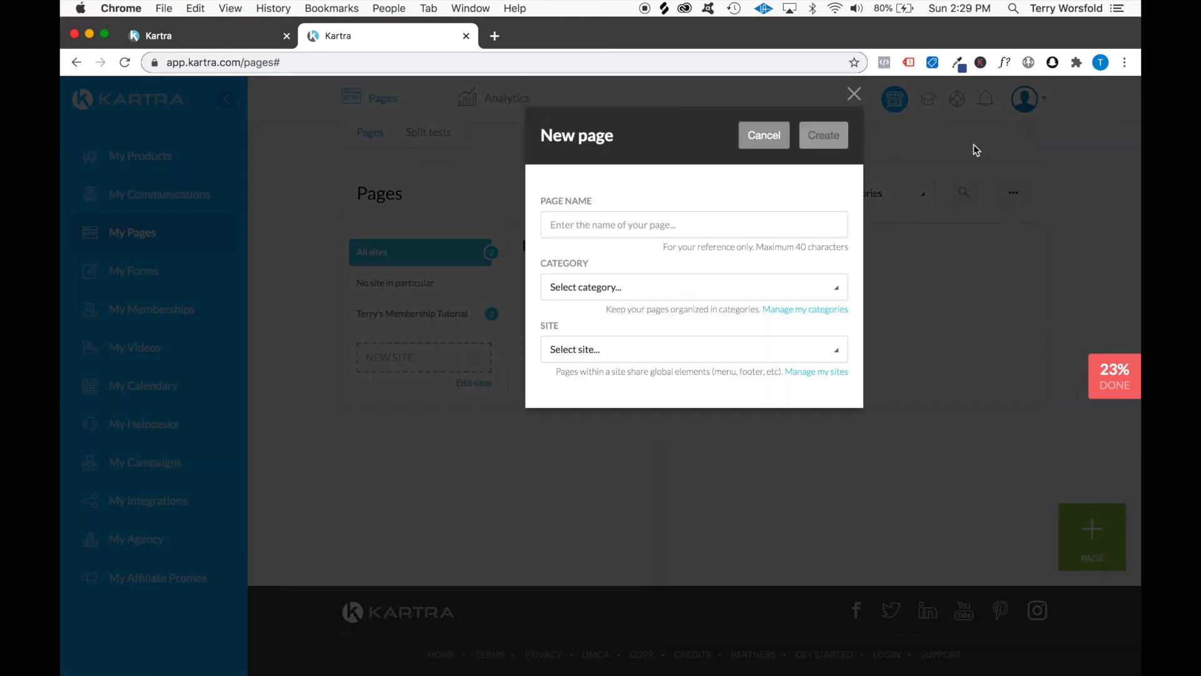
- Name the new page "Thank you Page" and create it
click(720, 226)
text(Thank you)
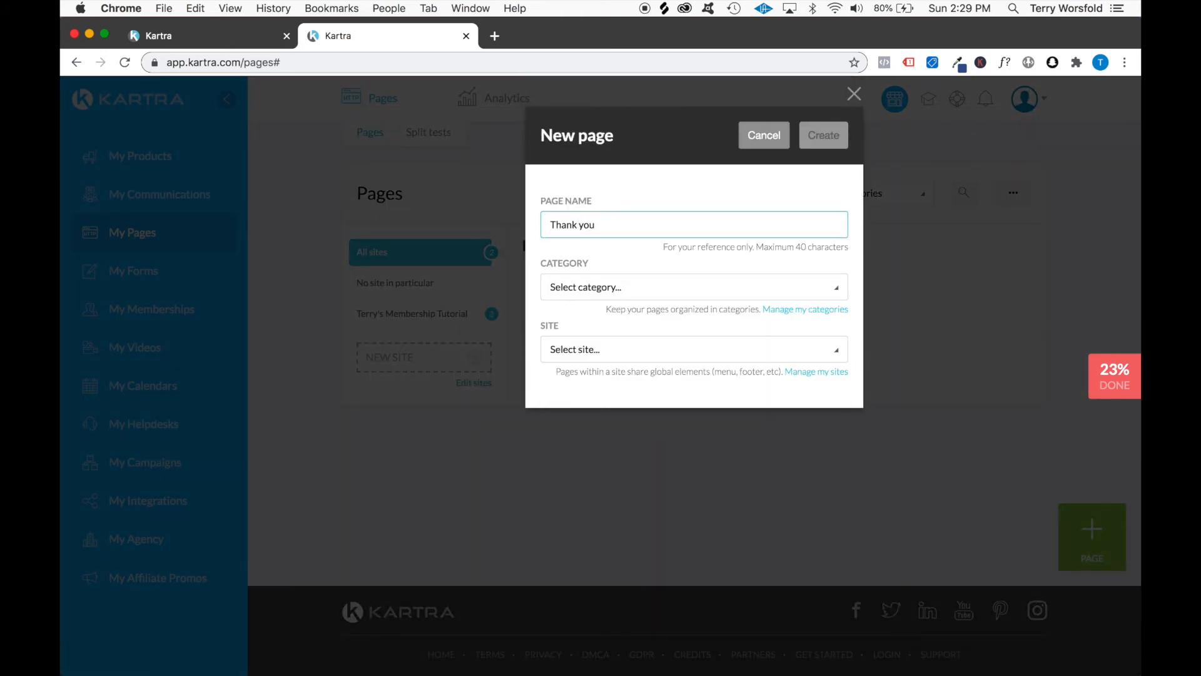
click(828, 144)
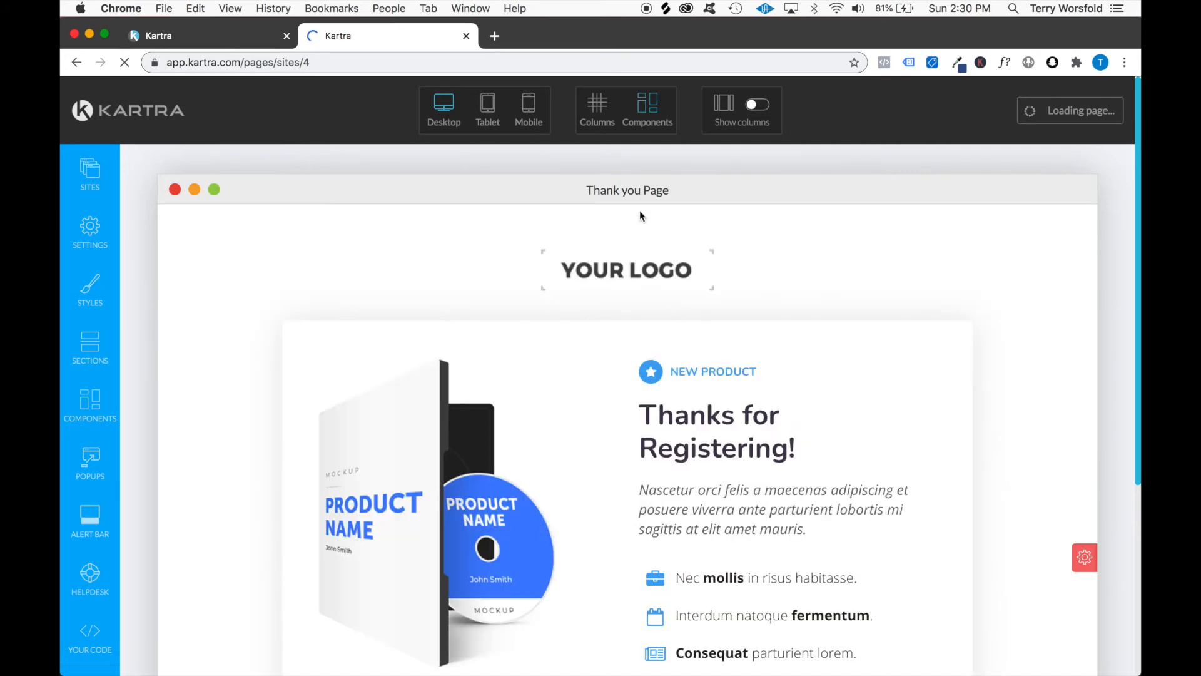
- Replace the placeholder logo on the thank-you page with the Marketing Academi logo from the image library
click(551, 266)
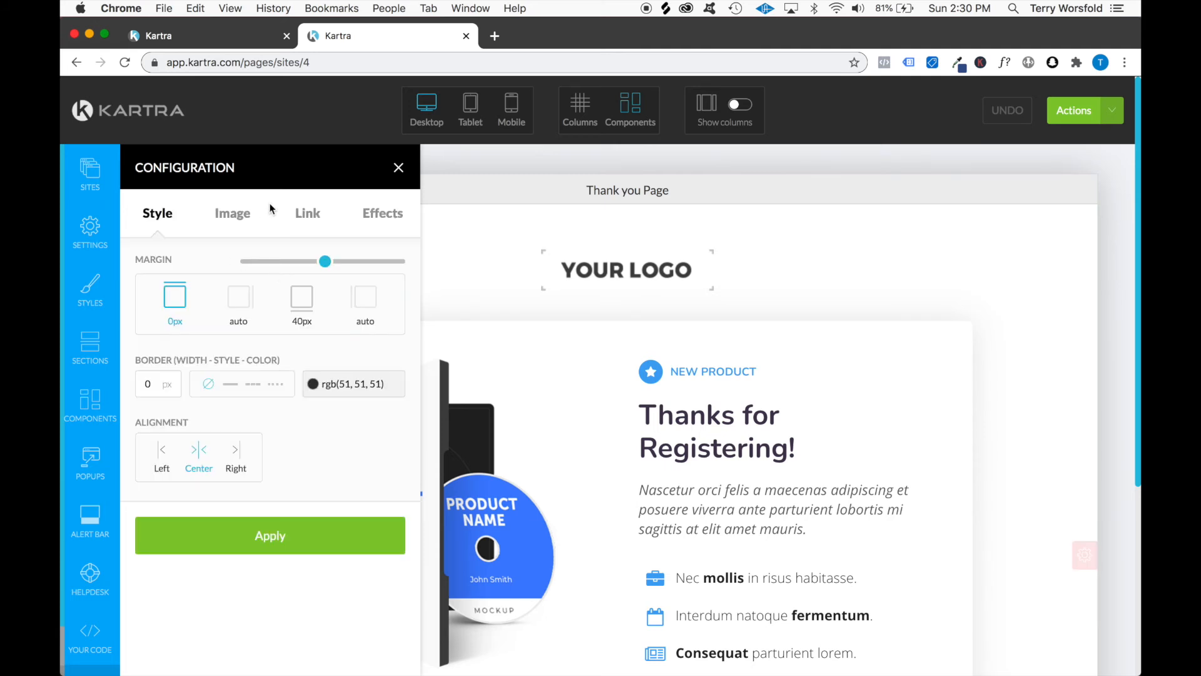
click(234, 211)
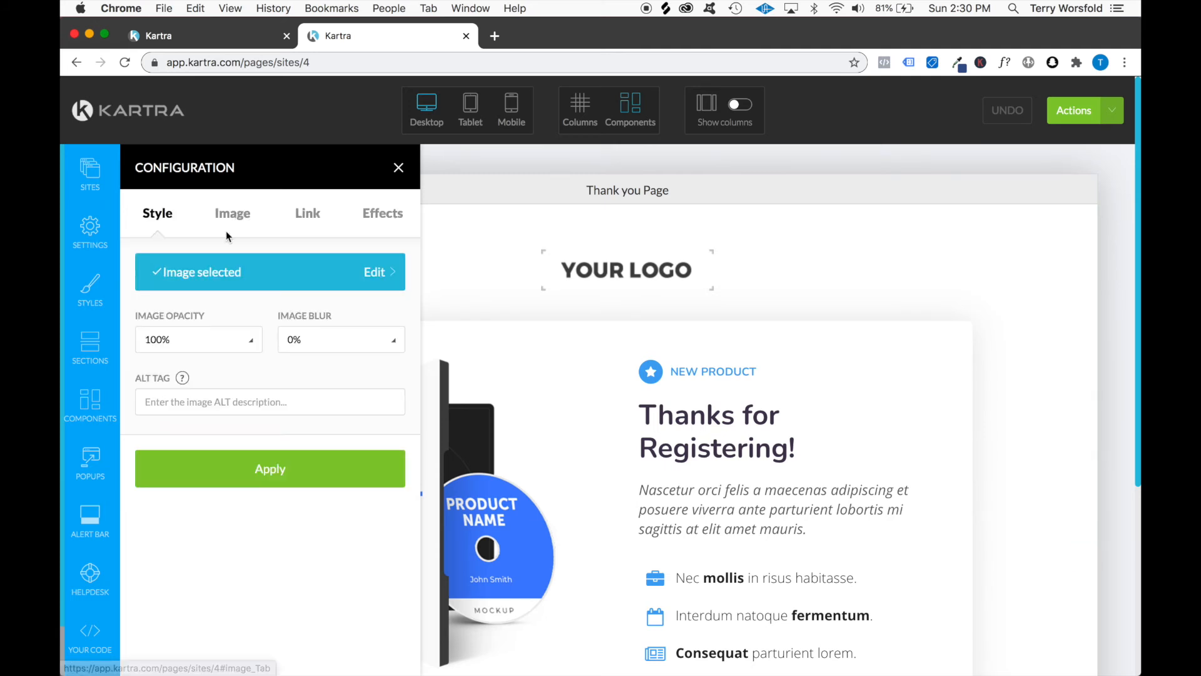
click(376, 275)
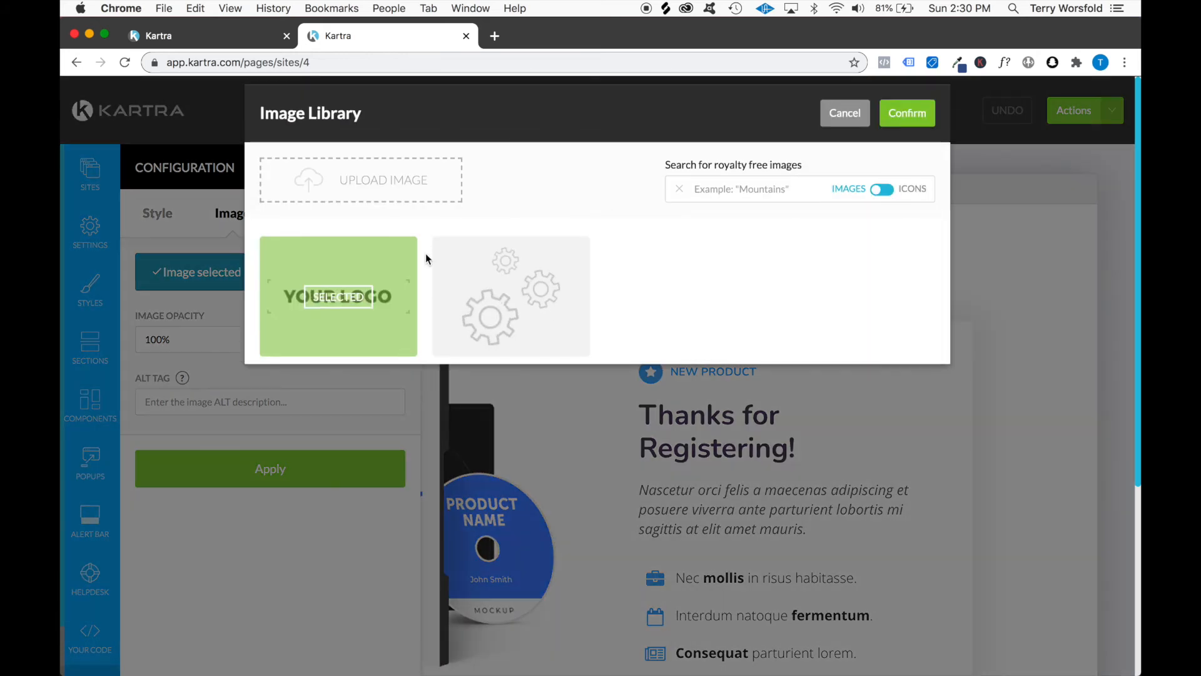
click(510, 317)
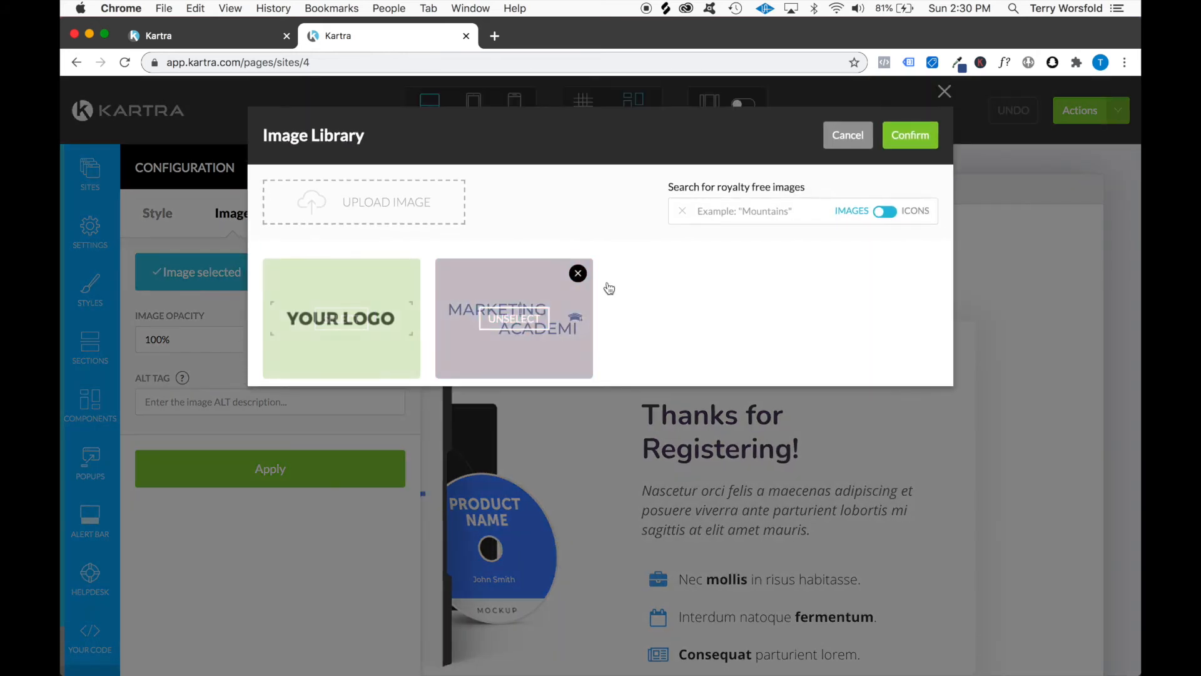
click(847, 134)
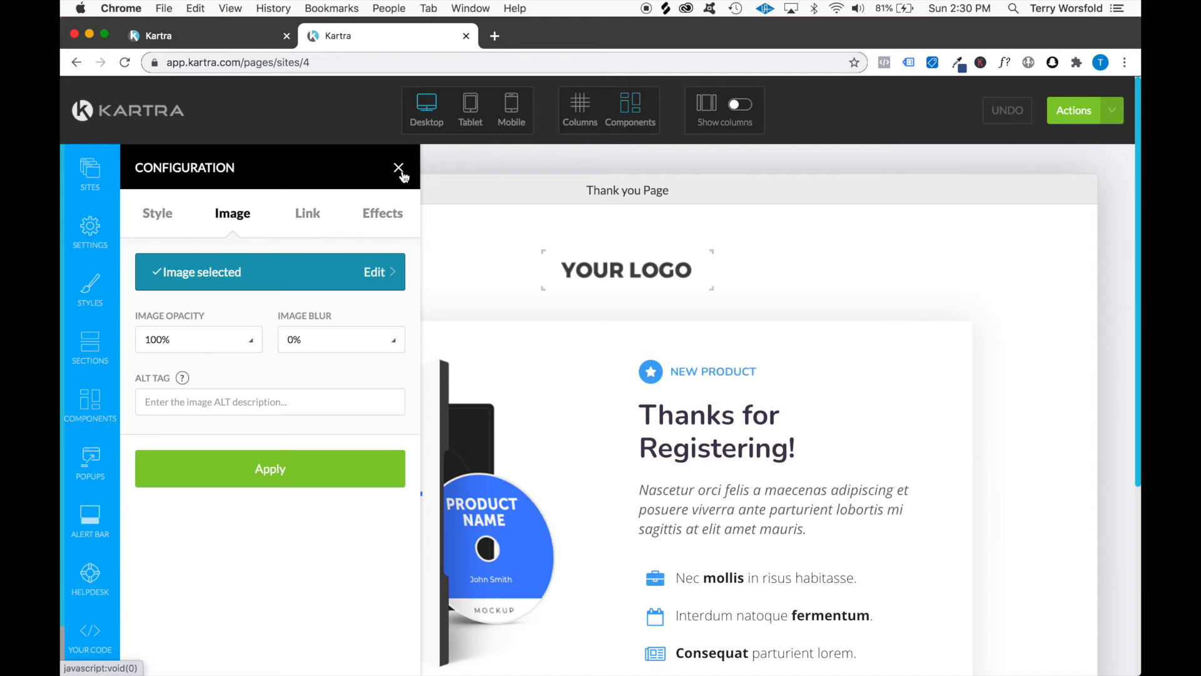
click(287, 482)
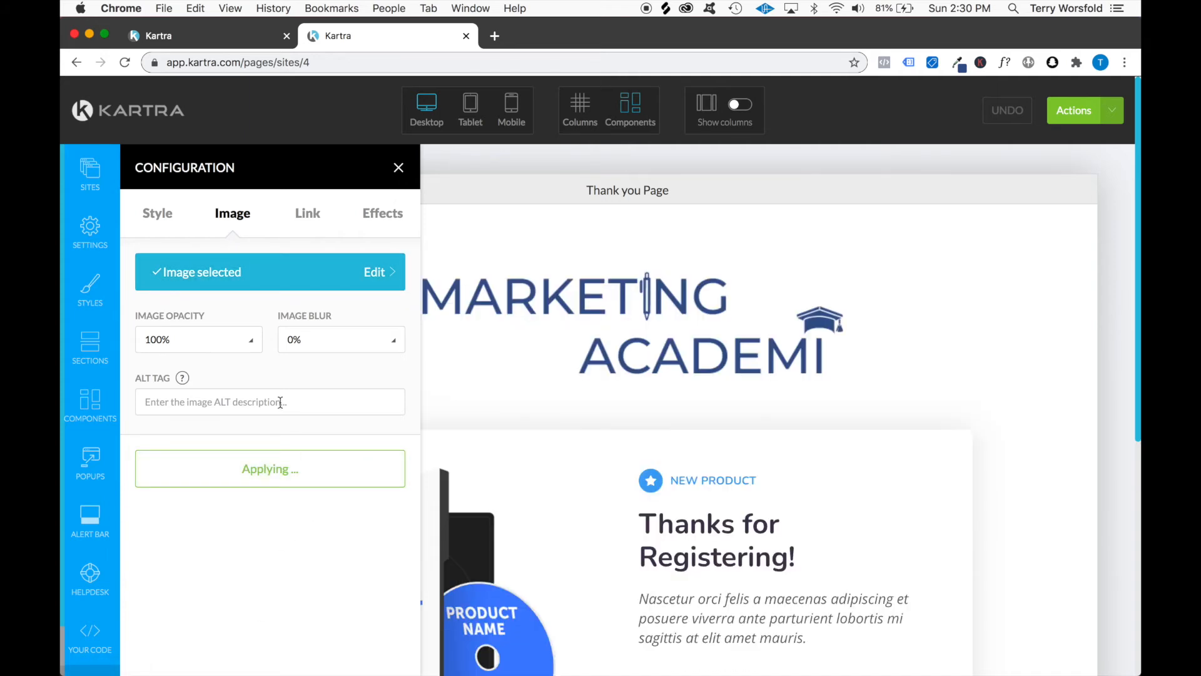
- Enter the Marketing Academi brand name as the logo image's alt description
click(273, 396)
text(Marke)
text(tin)
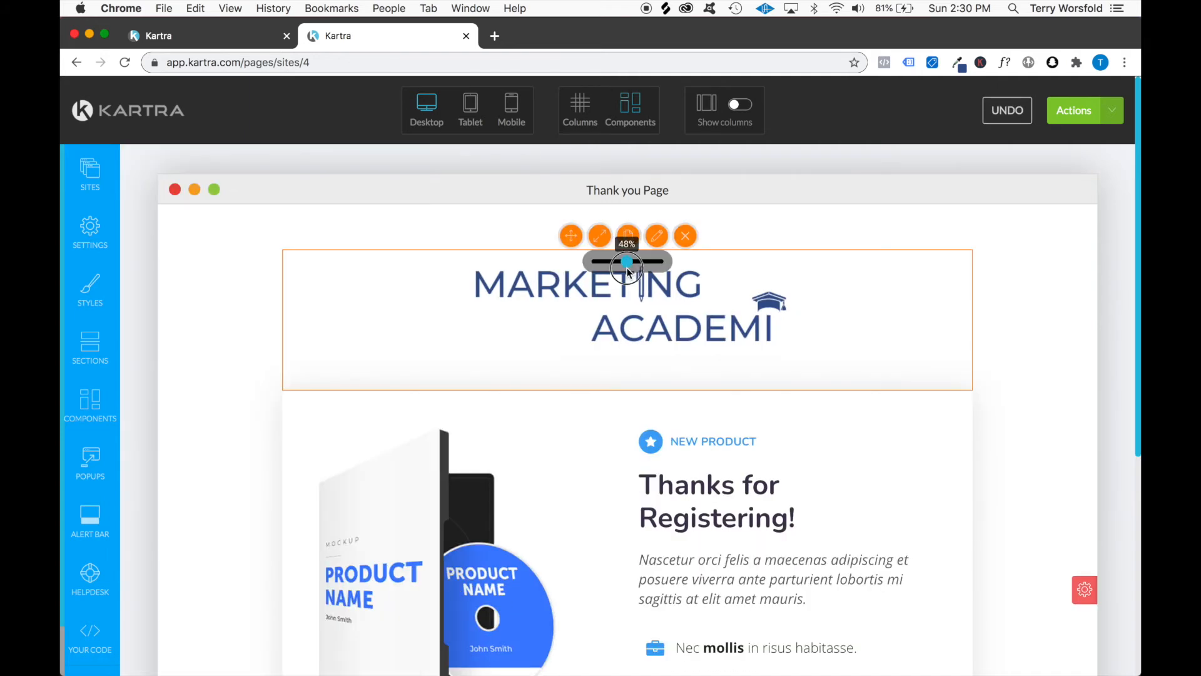
- Scale the thank-you page logo to 51% and check it in the phone view before returning to the desktop view
drag(627, 269, 629, 265)
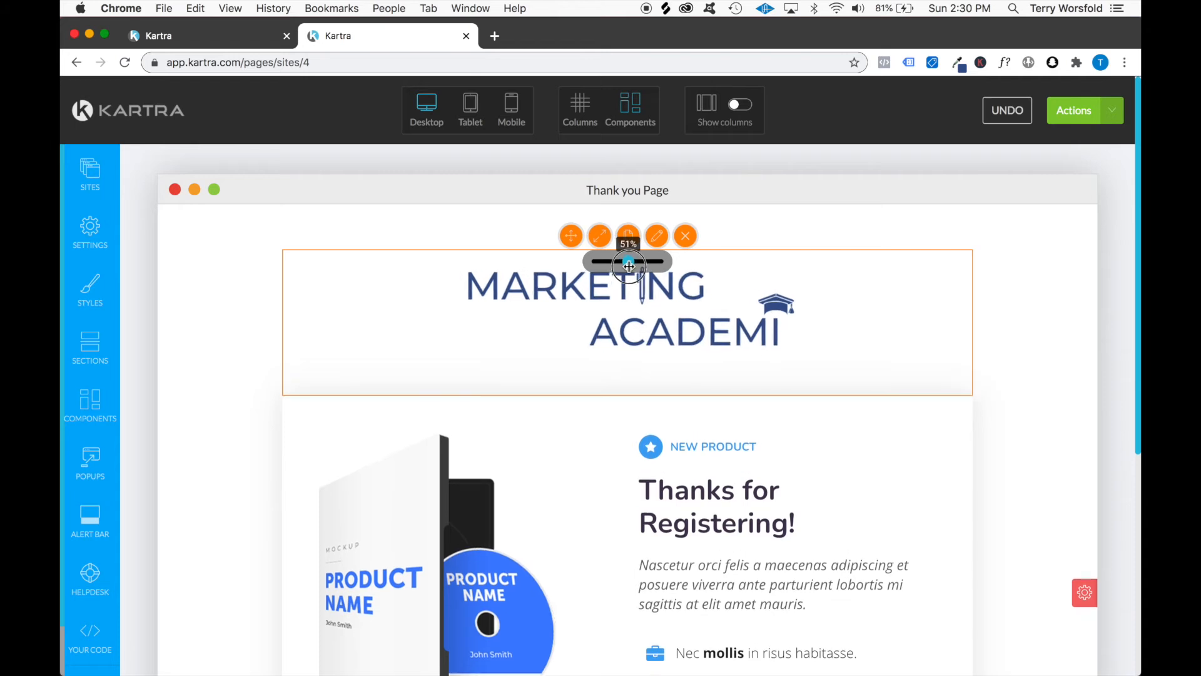
click(650, 171)
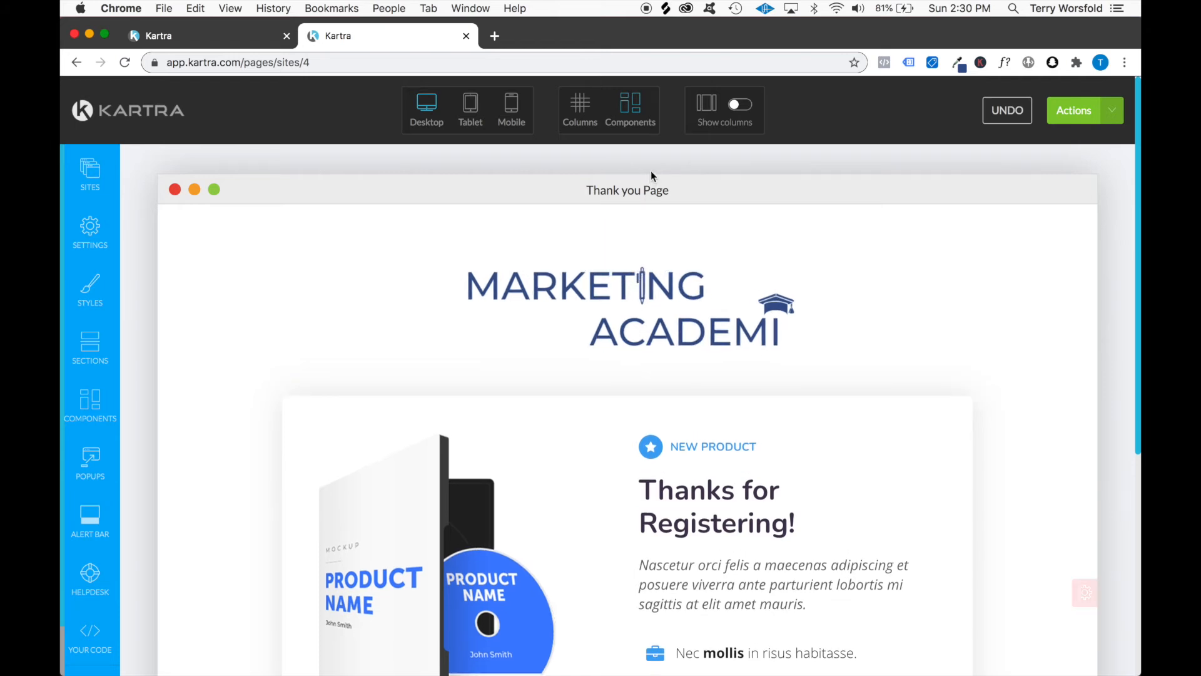
click(513, 113)
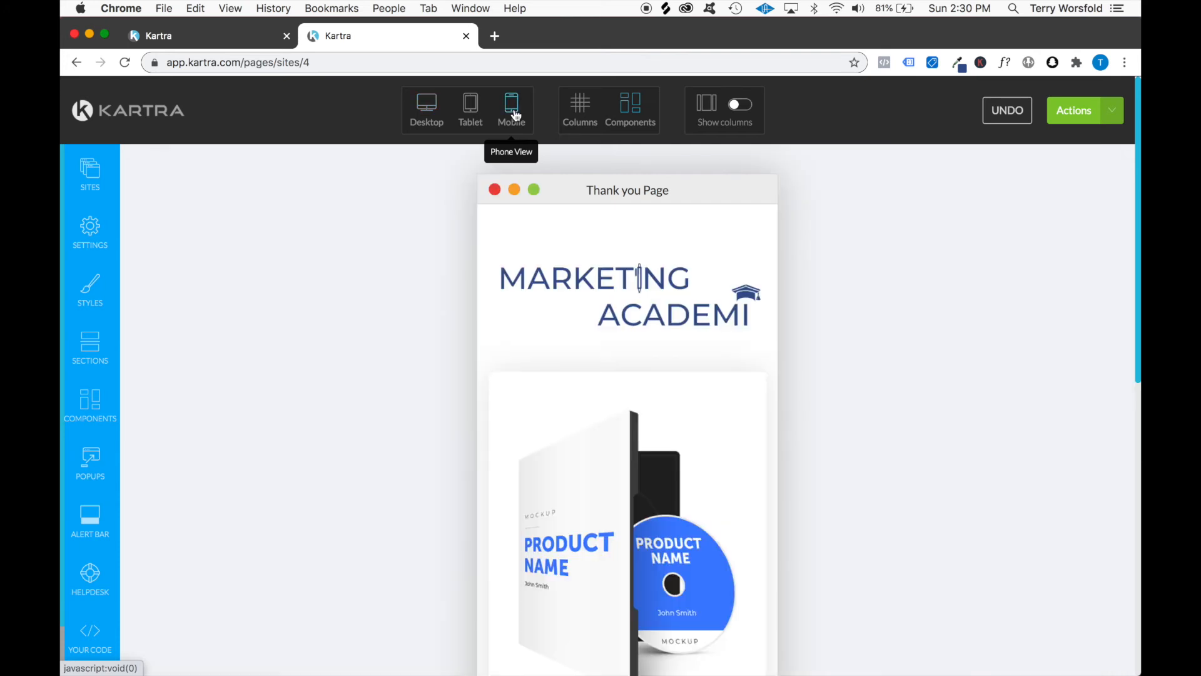
click(431, 109)
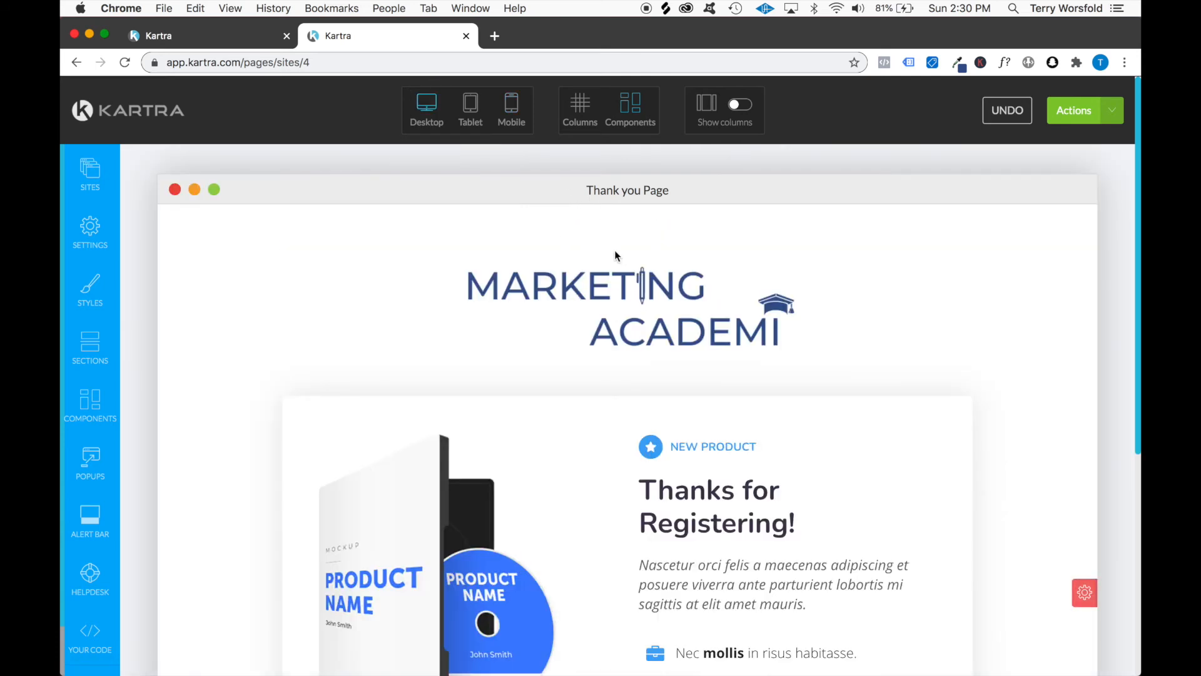
click(657, 236)
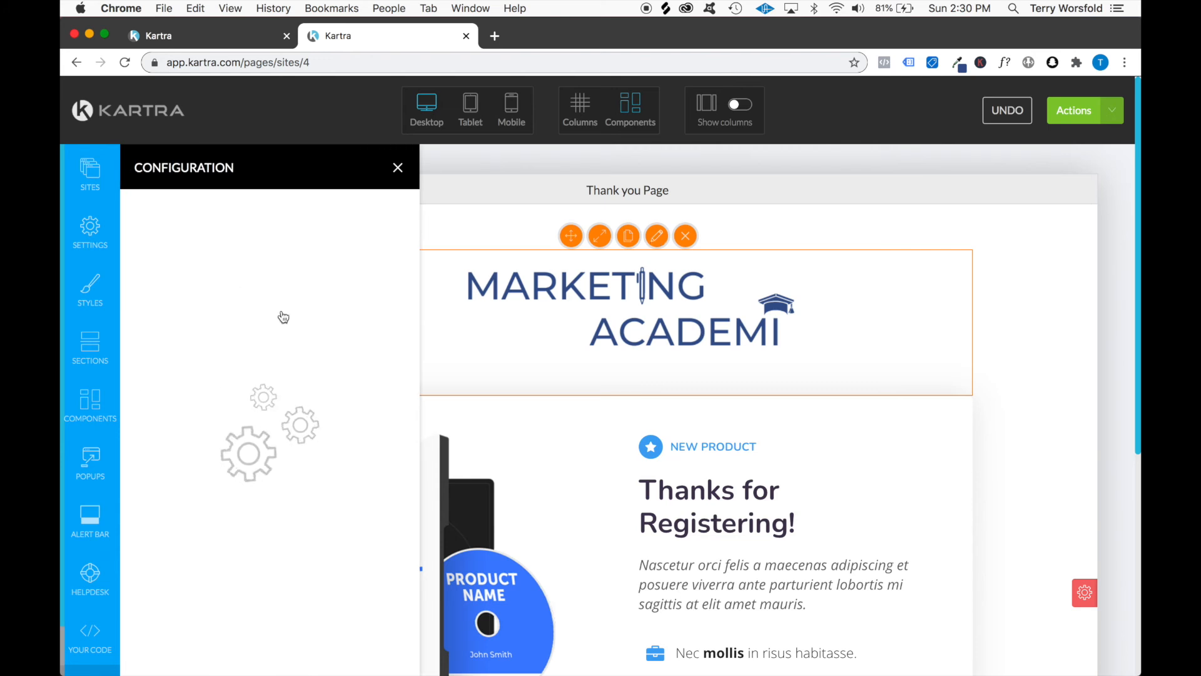
click(170, 214)
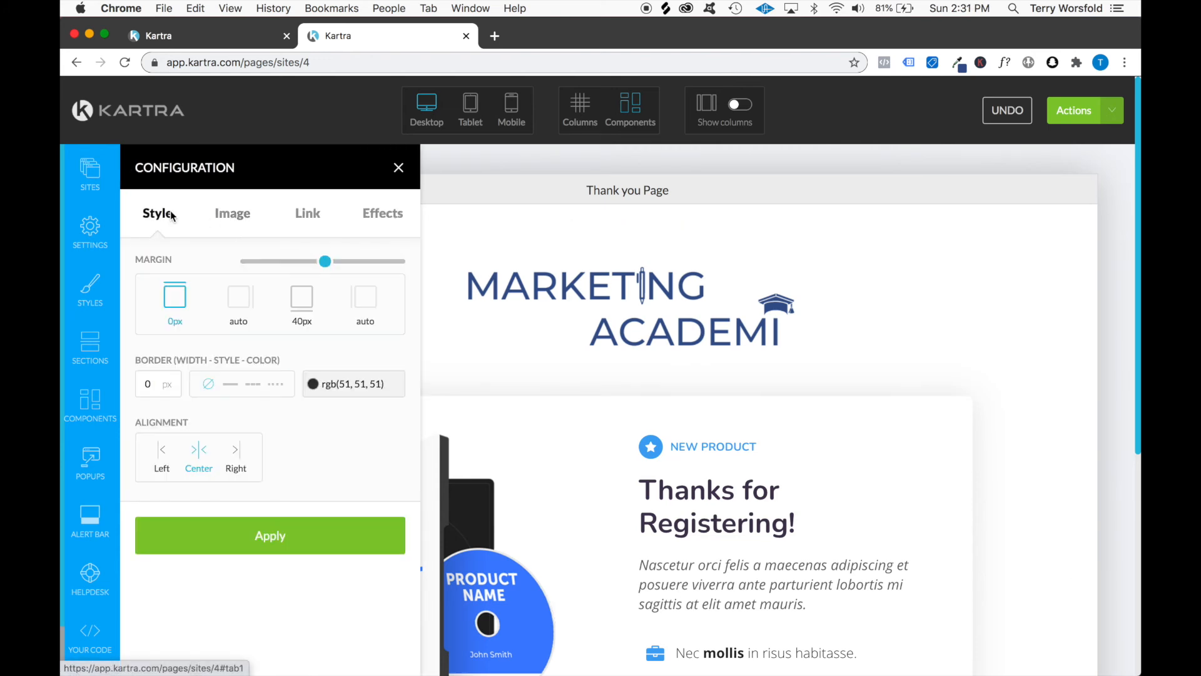
click(399, 171)
- Delete the product box image with its column and the "NEW PRODUCT" label from the thank-you card
click(494, 283)
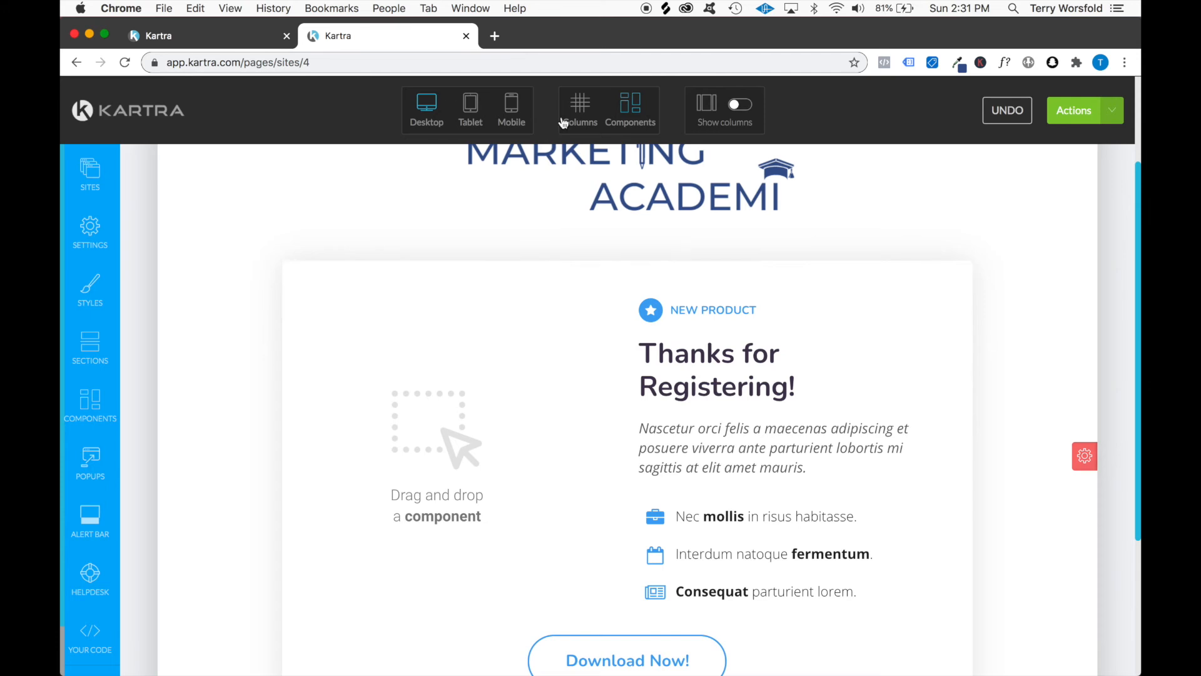
click(582, 101)
click(374, 311)
click(580, 106)
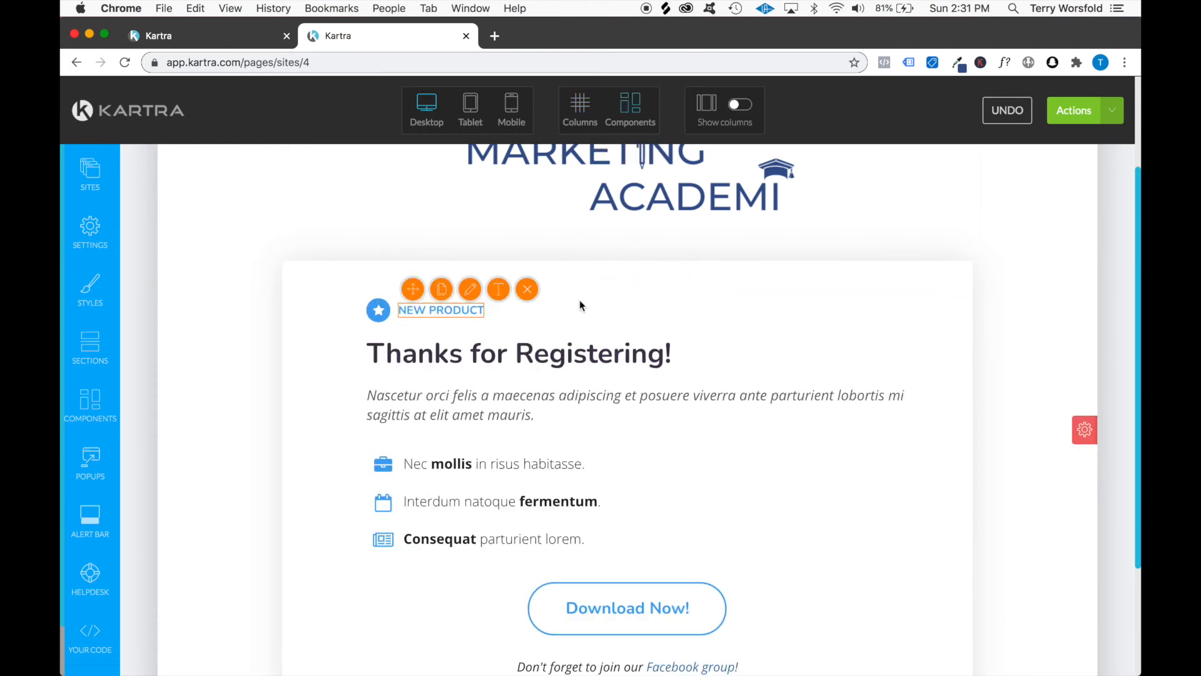
click(702, 289)
- Replace the paragraph under the heading with "Please be sure to check your email for your login details which should arrive at any minute now!"
click(694, 360)
key(super+a)
text(Please be sure to)
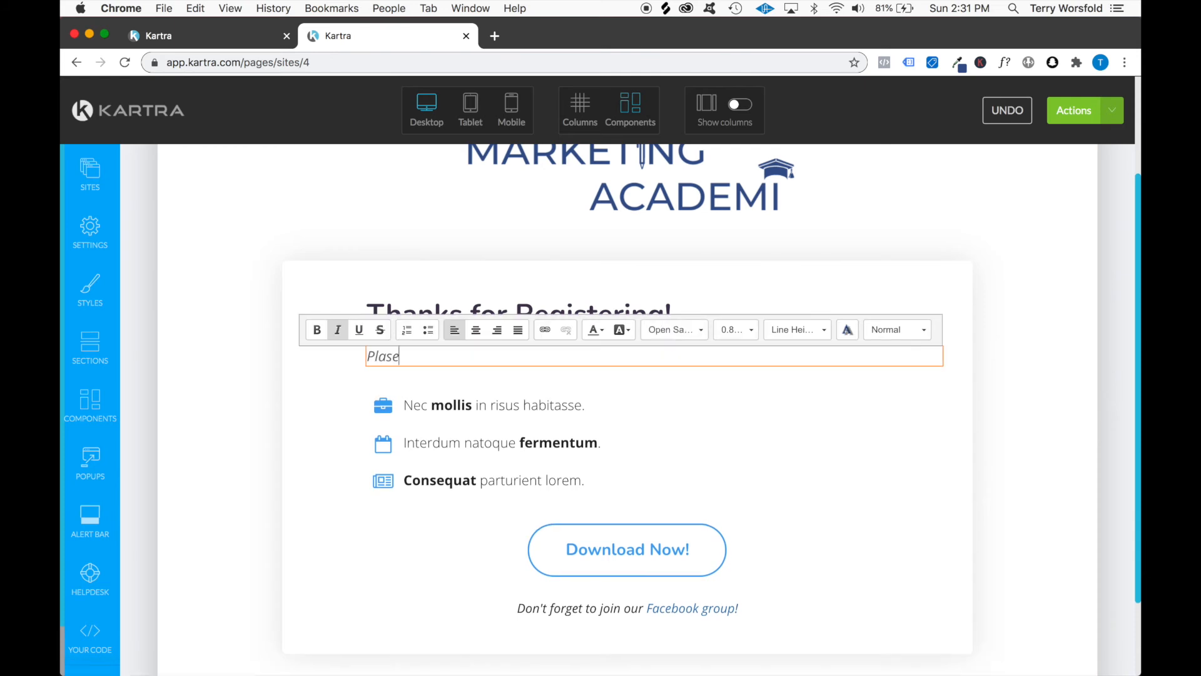
text( check your email for your login )
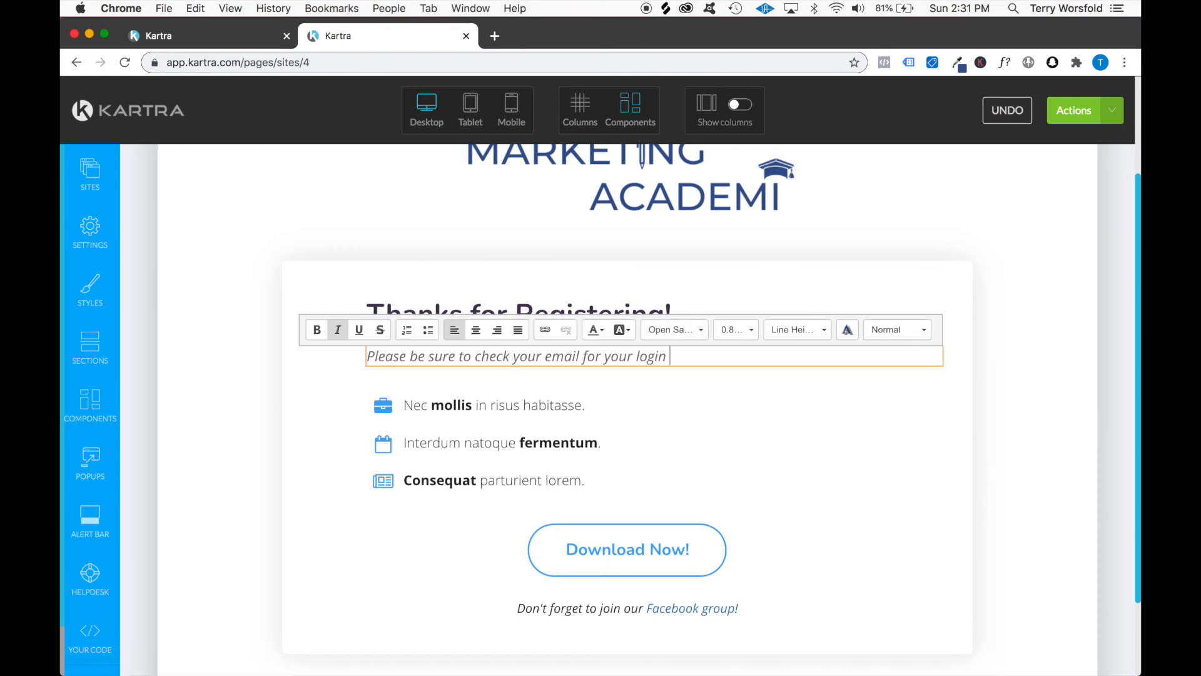
text(details which shoudl arrive at any minute)
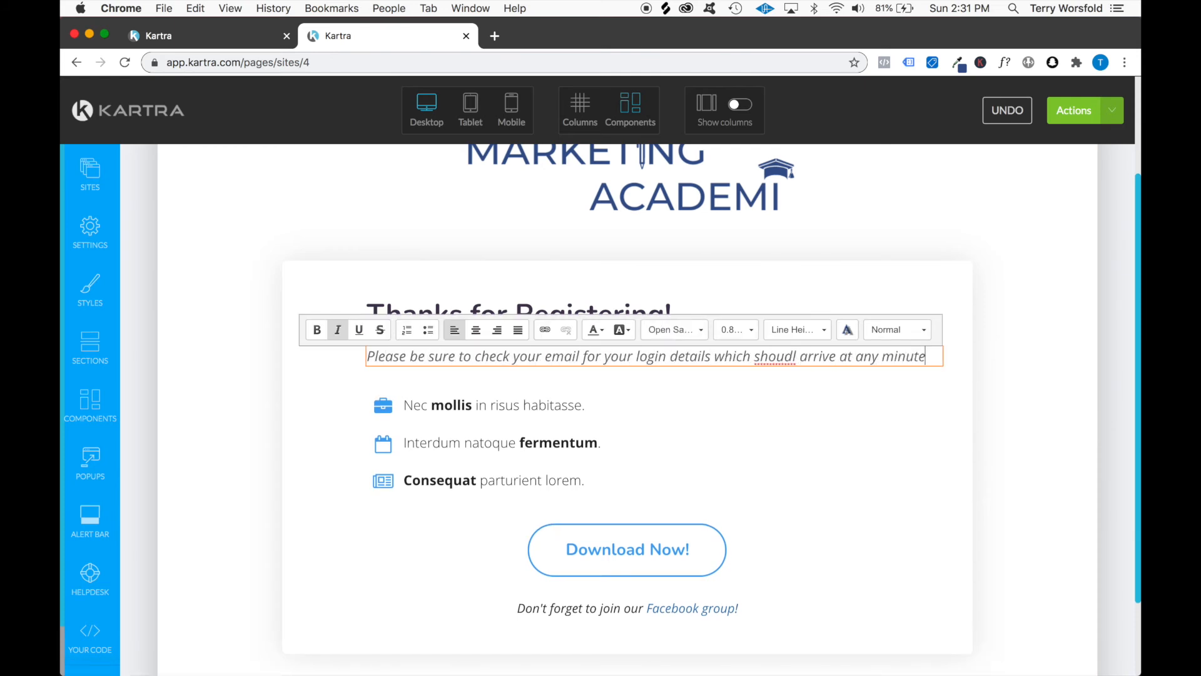
text( now!)
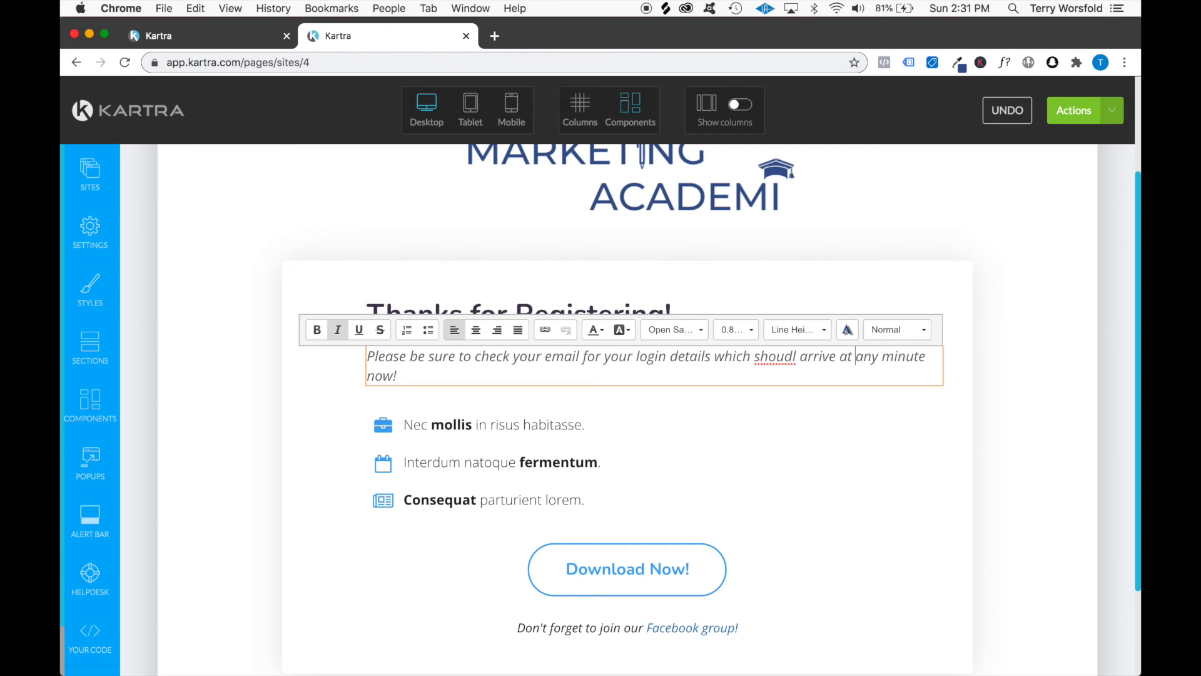
key(alt+Left)
key(alt+Left)
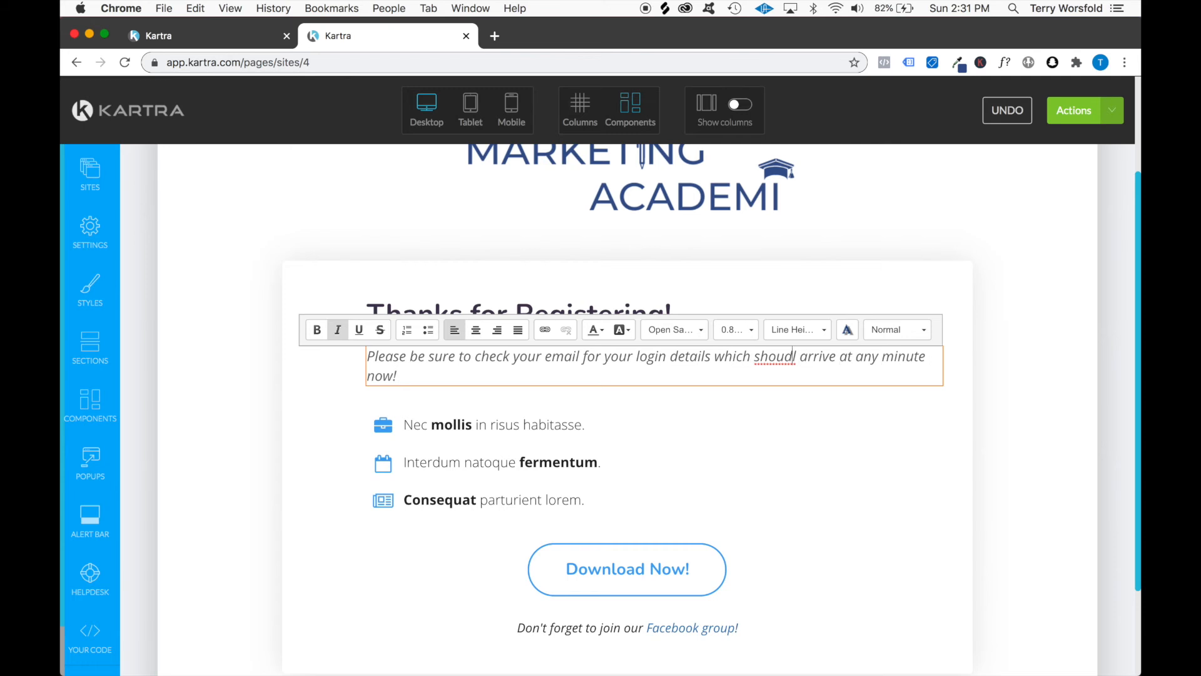
key(BackSpace)
key(Right)
text(d)
- Append the sentence "Be sure to check your junk/spam folders if you can't find them" to the same paragraph
key(Return)
key(Return)
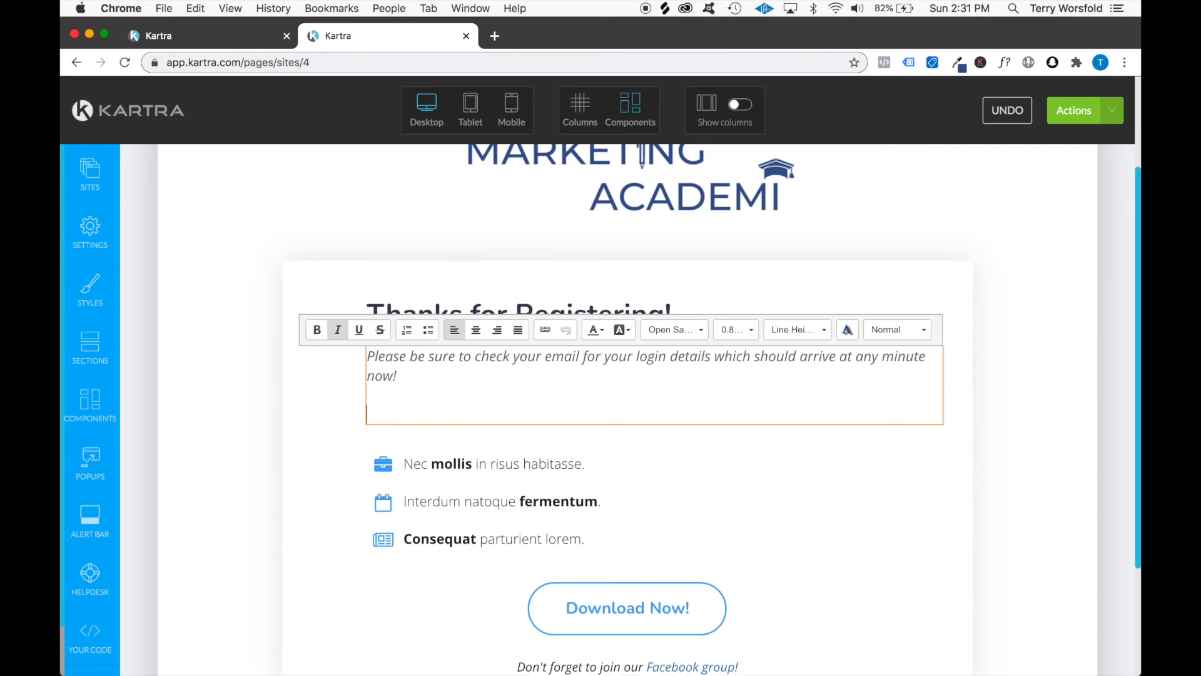
text(Please)
key(BackSpace)
key(BackSpace)
key(BackSpace)
key(BackSpace)
key(BackSpace)
key(BackSpace)
key(BackSpace)
key(BackSpace)
key(BackSpace)
key(BackSpace)
key(BackSpace)
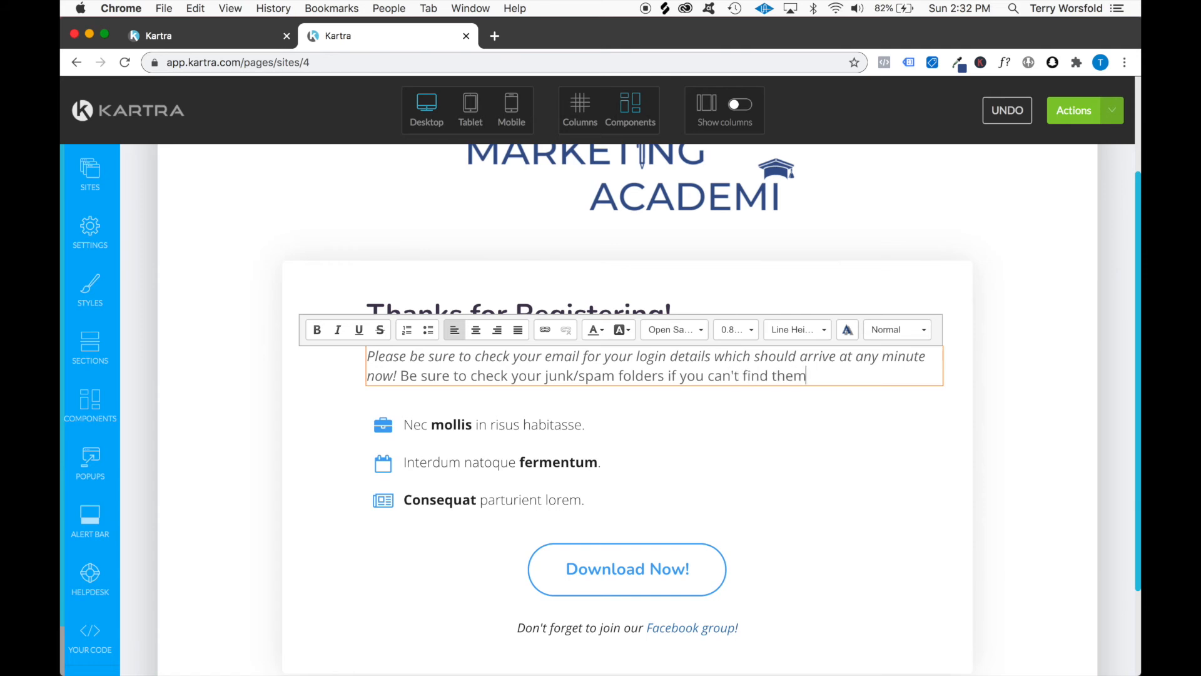
- Make the whole login-details paragraph italic and set its font size to 0.65rem
key(super+a)
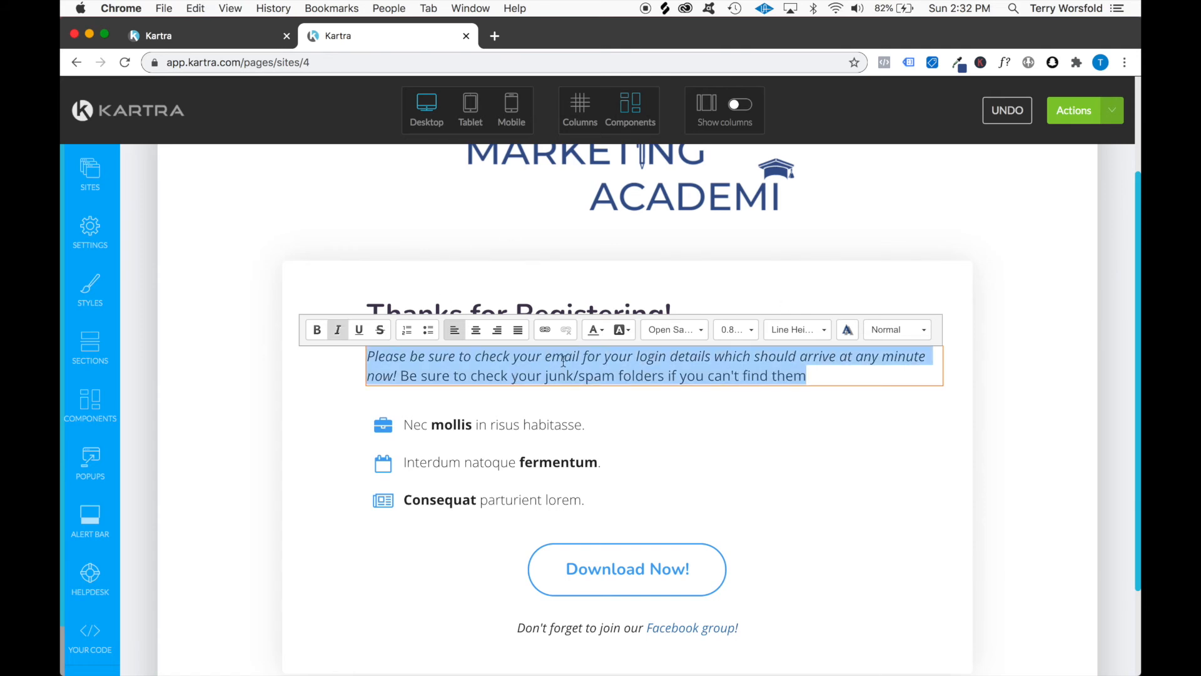
click(333, 333)
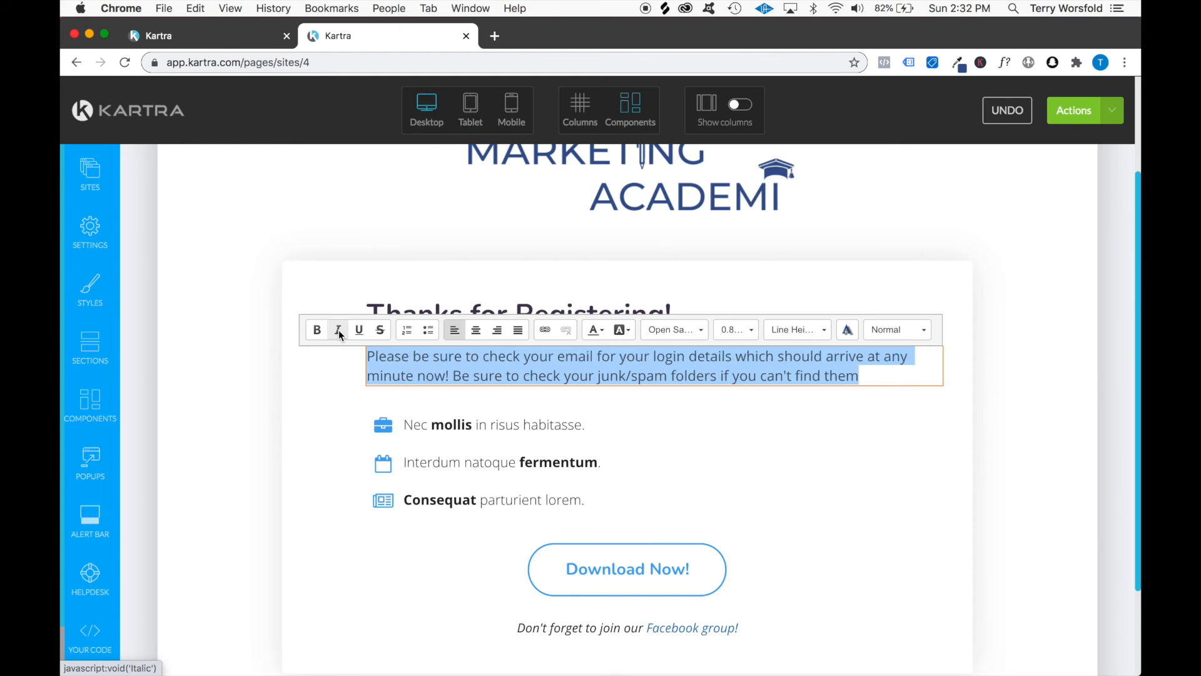
click(339, 329)
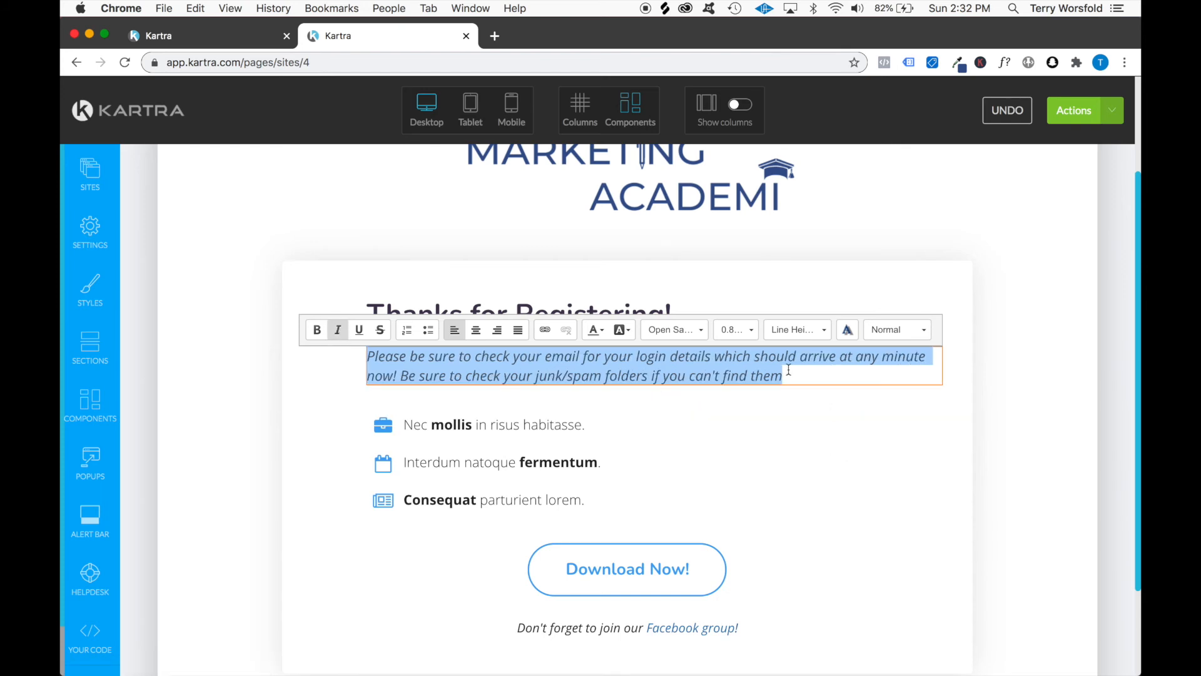
click(749, 331)
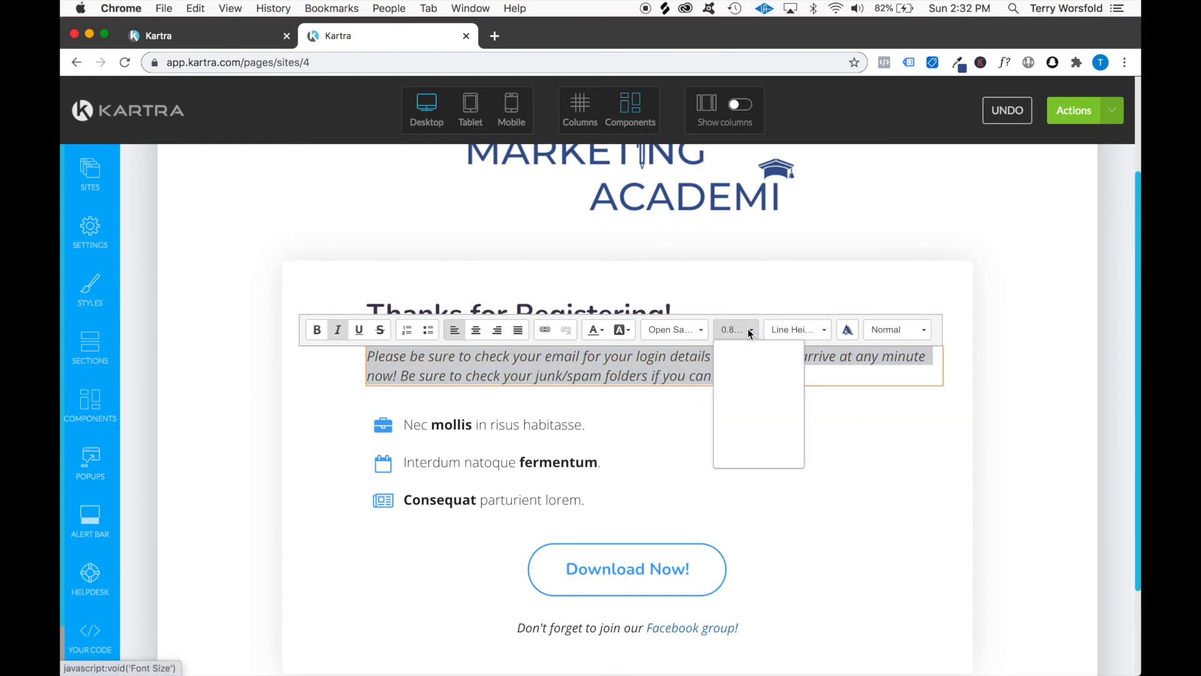
click(744, 411)
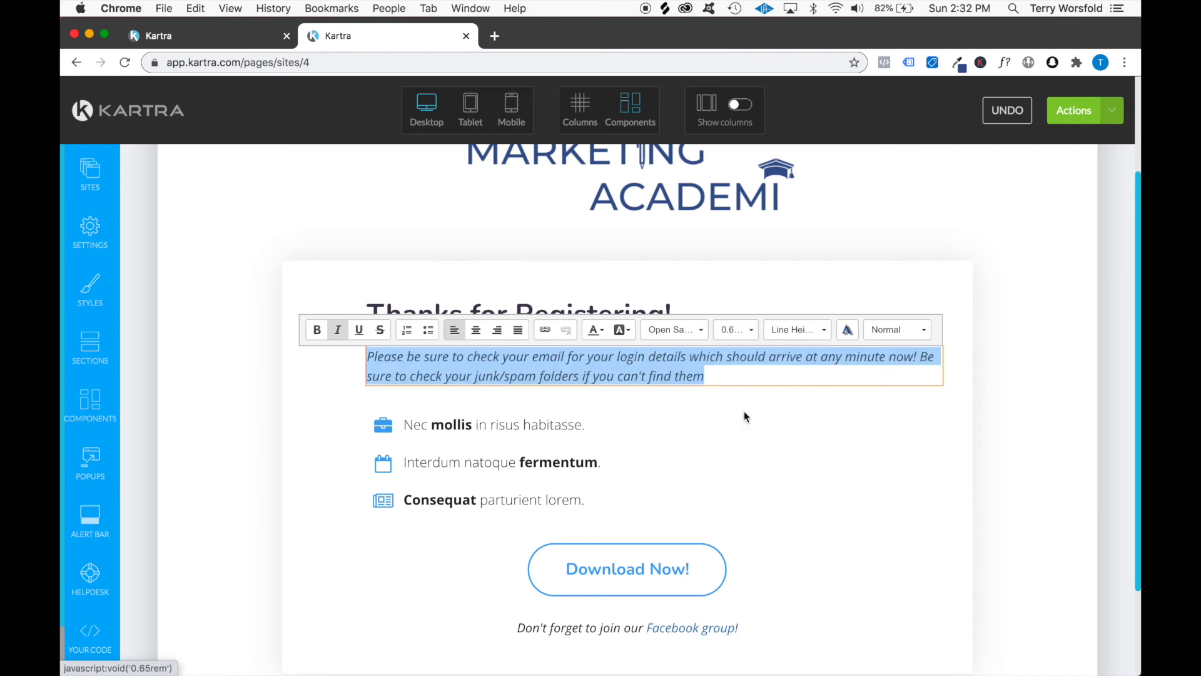
click(772, 399)
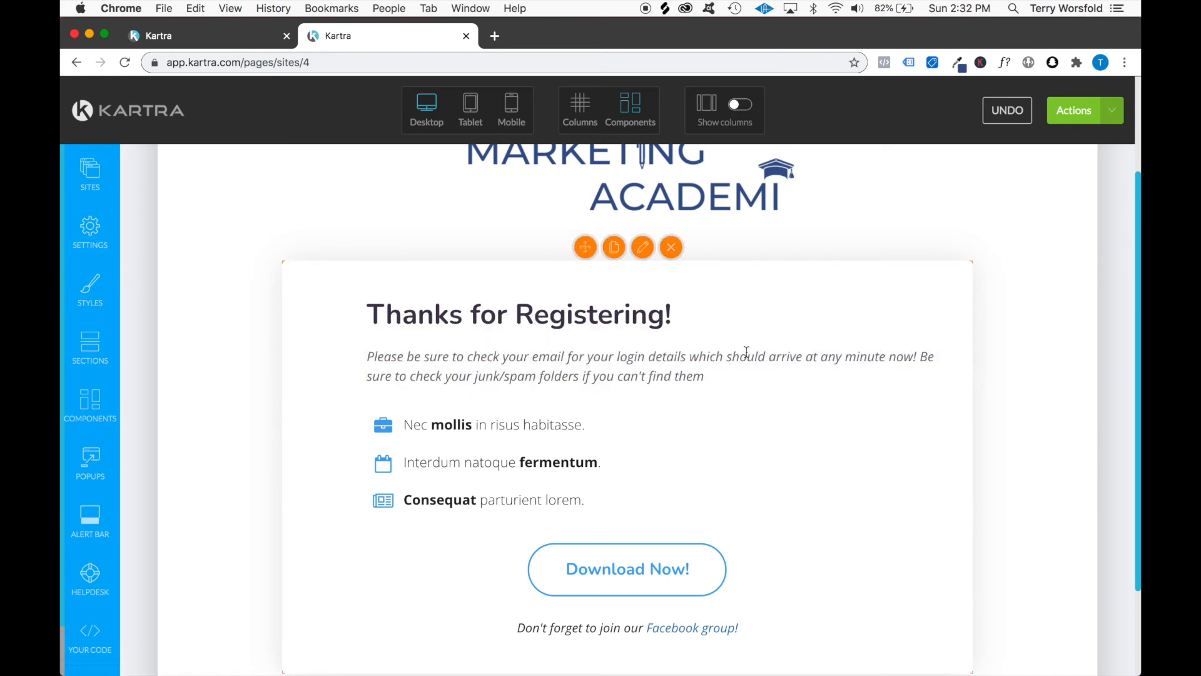
- Insert an asterisk at the start of the login-details paragraph
click(648, 358)
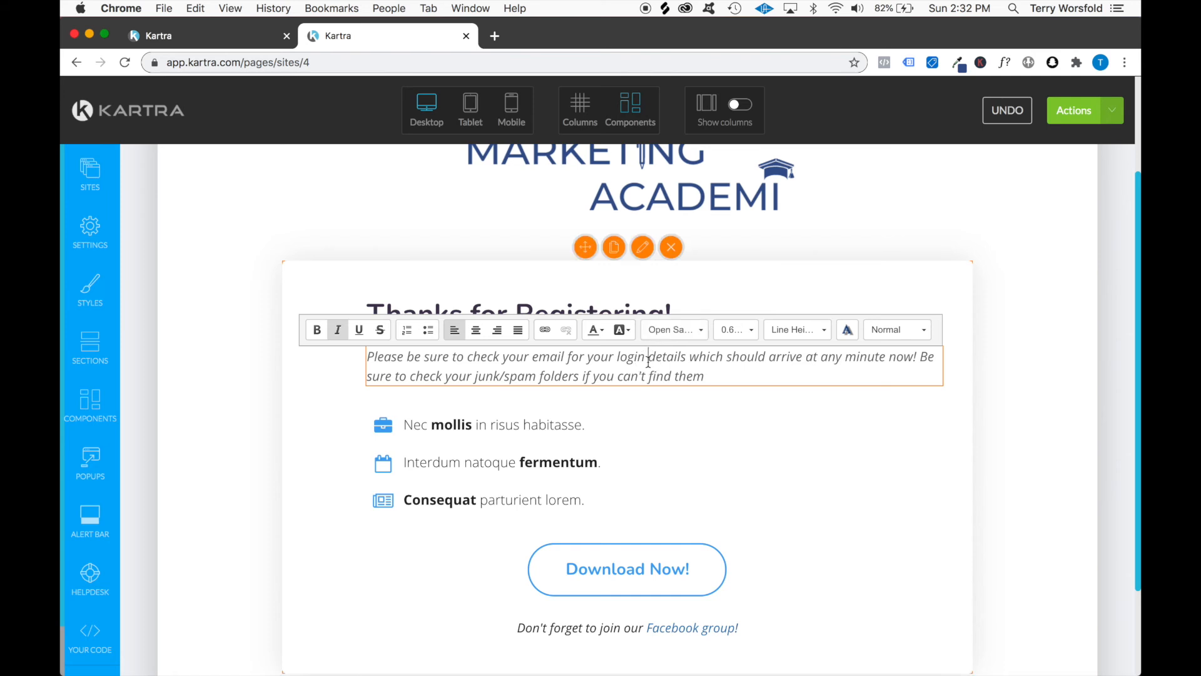
text(*)
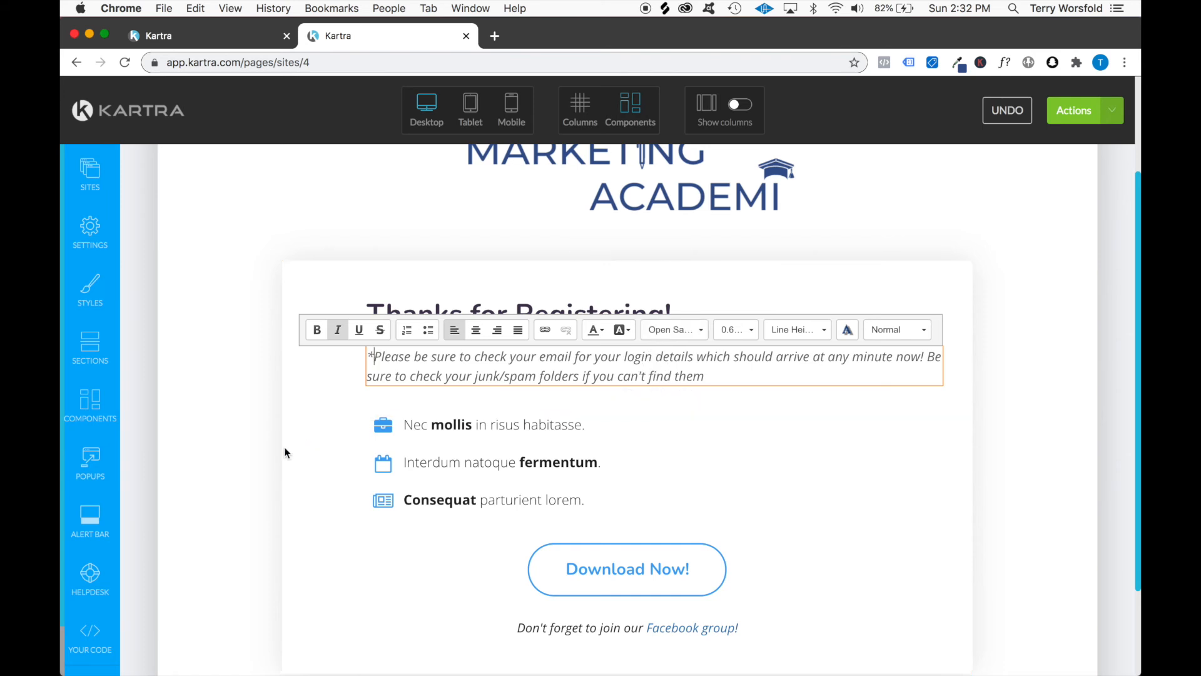
click(335, 448)
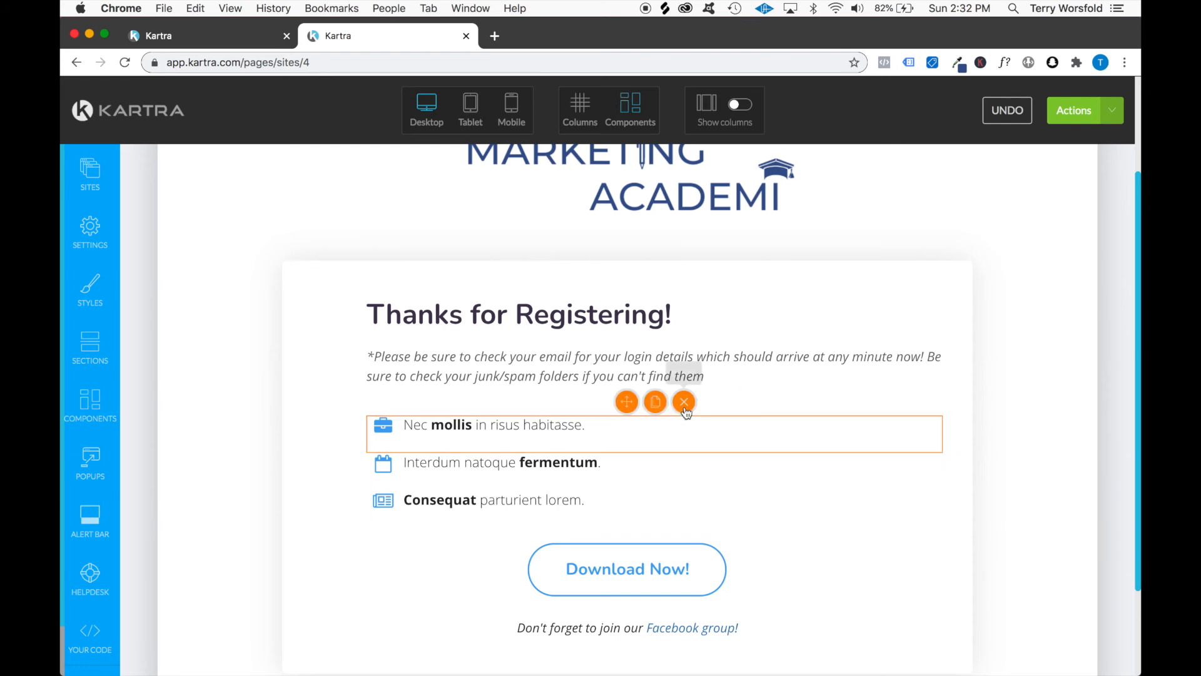
- Delete the three placeholder icon list items below the login-details paragraph
click(684, 403)
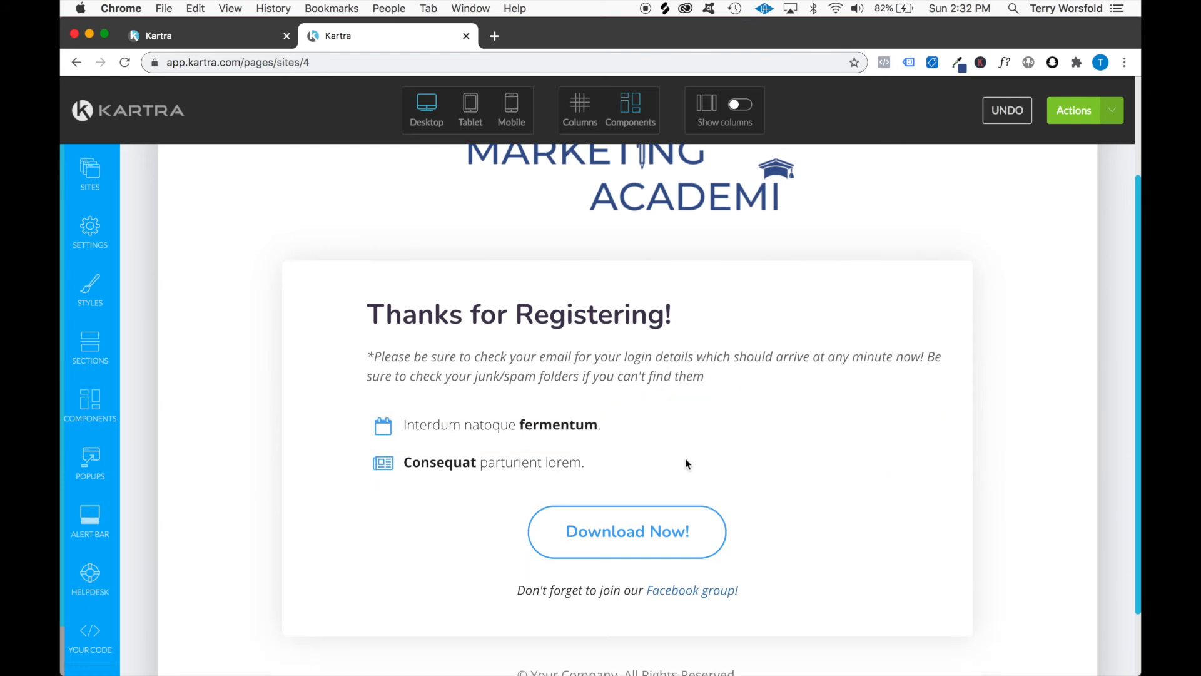
mouse_move(674, 423)
click(685, 402)
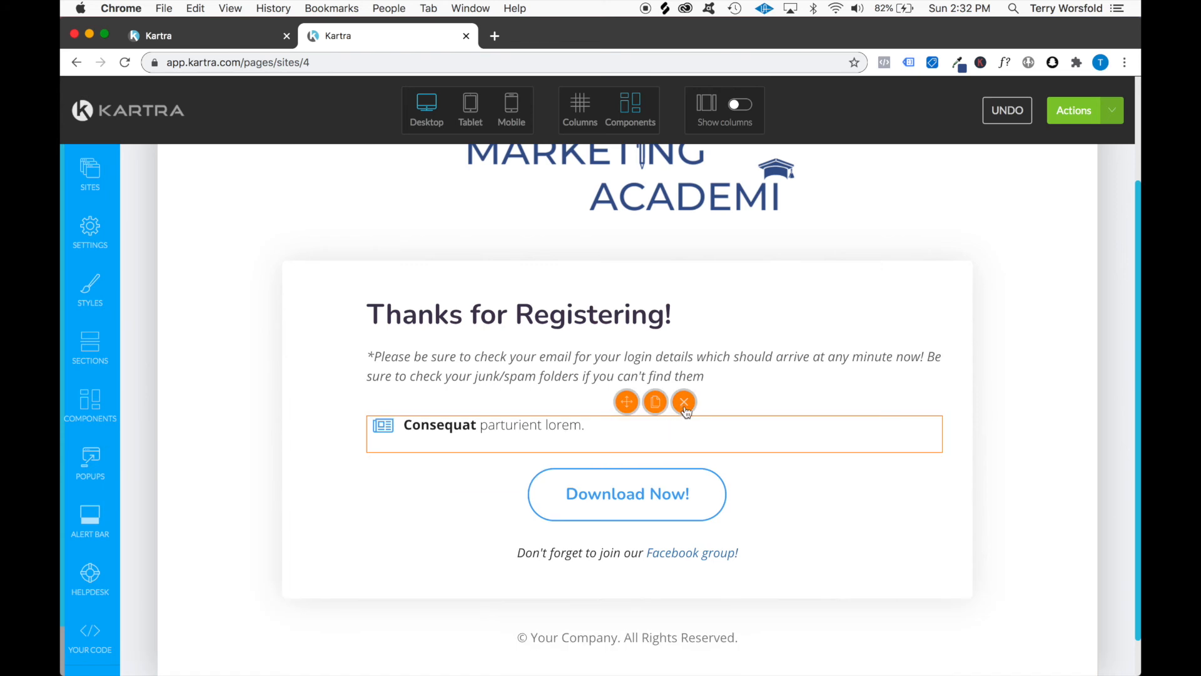
click(685, 403)
- Replace "Your Company" with "Marketing Academi" in the footer copyright line
mouse_move(688, 519)
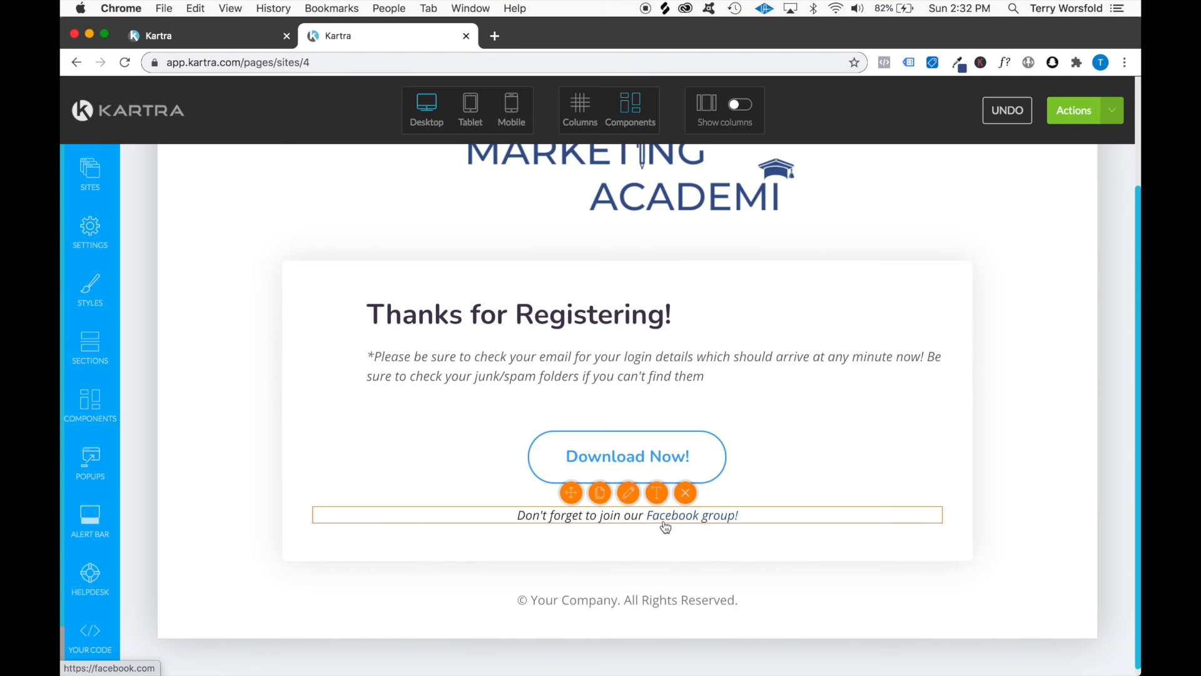
mouse_move(577, 601)
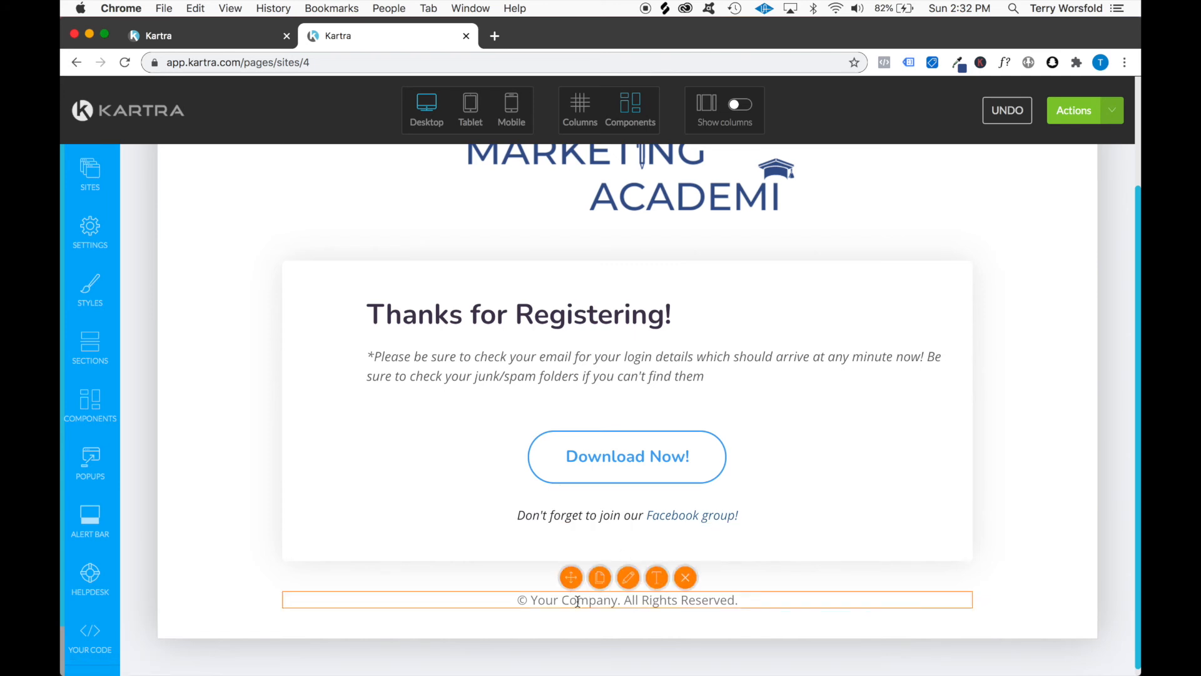
click(629, 578)
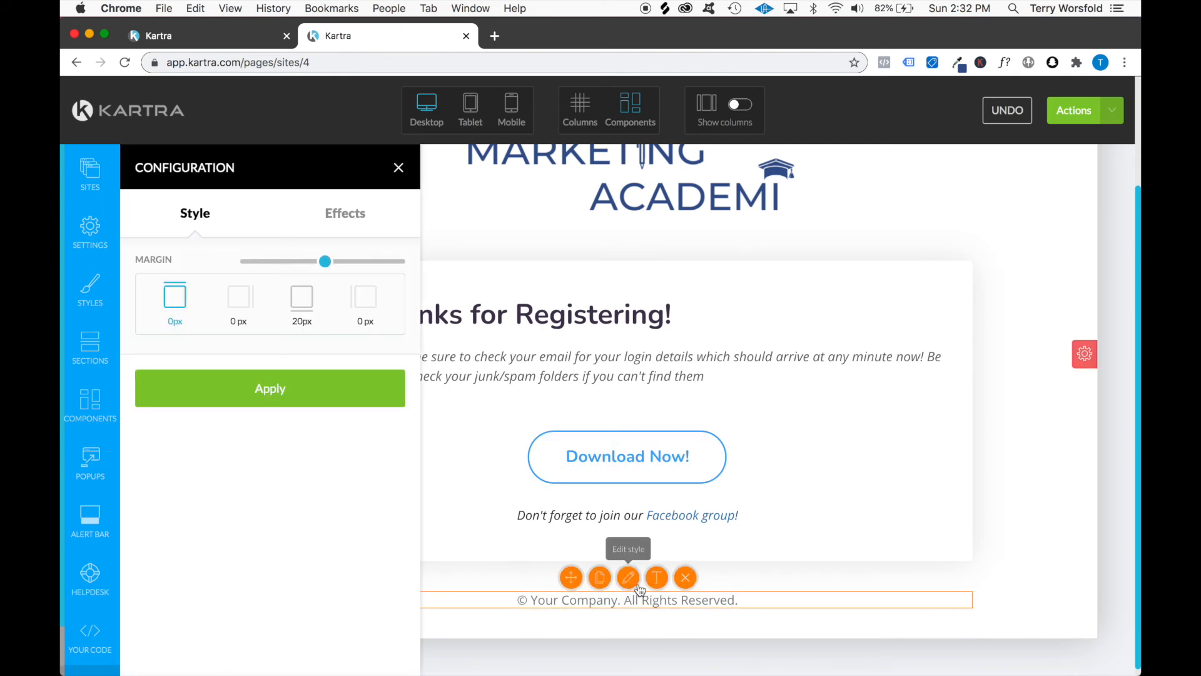
click(647, 579)
double_click(598, 601)
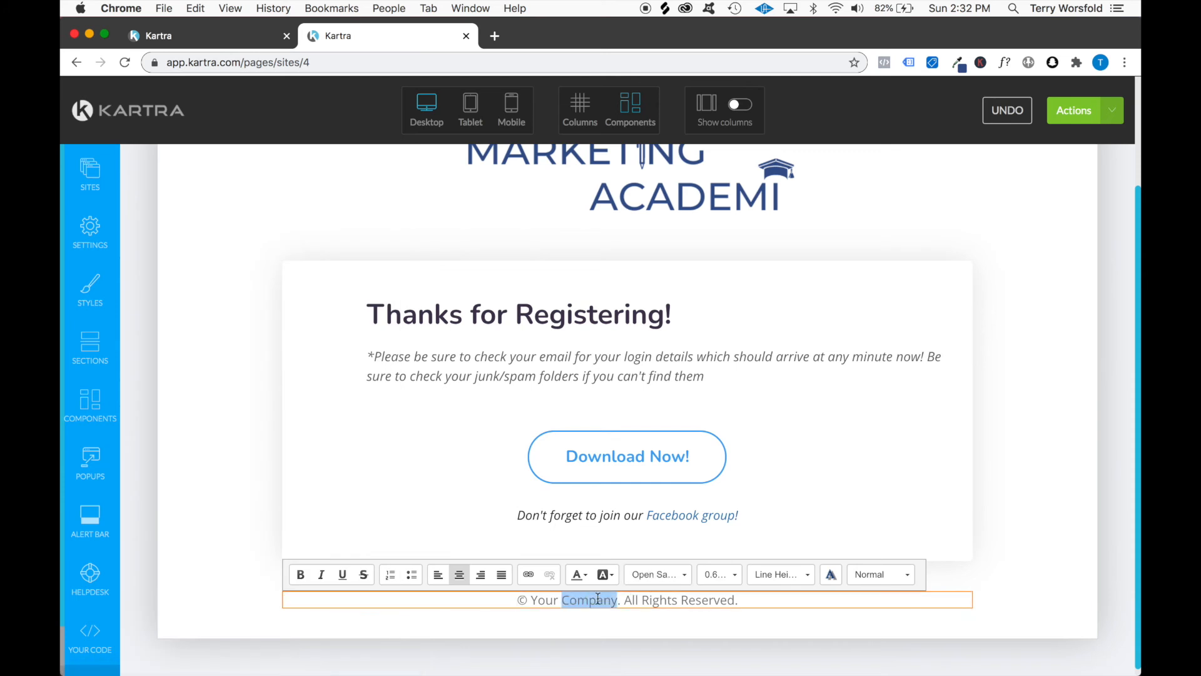
key(alt+BackSpace)
key(alt+BackSpace)
text(Marketi)
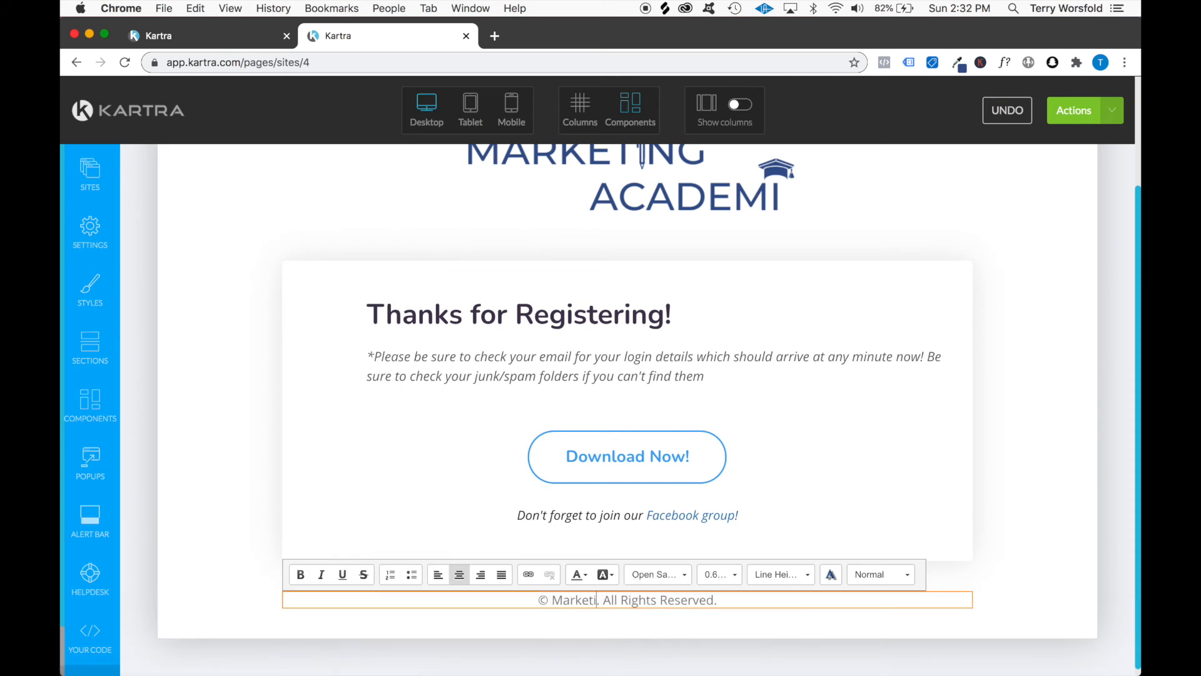
text(ng ACa)
key(BackSpace)
key(BackSpace)
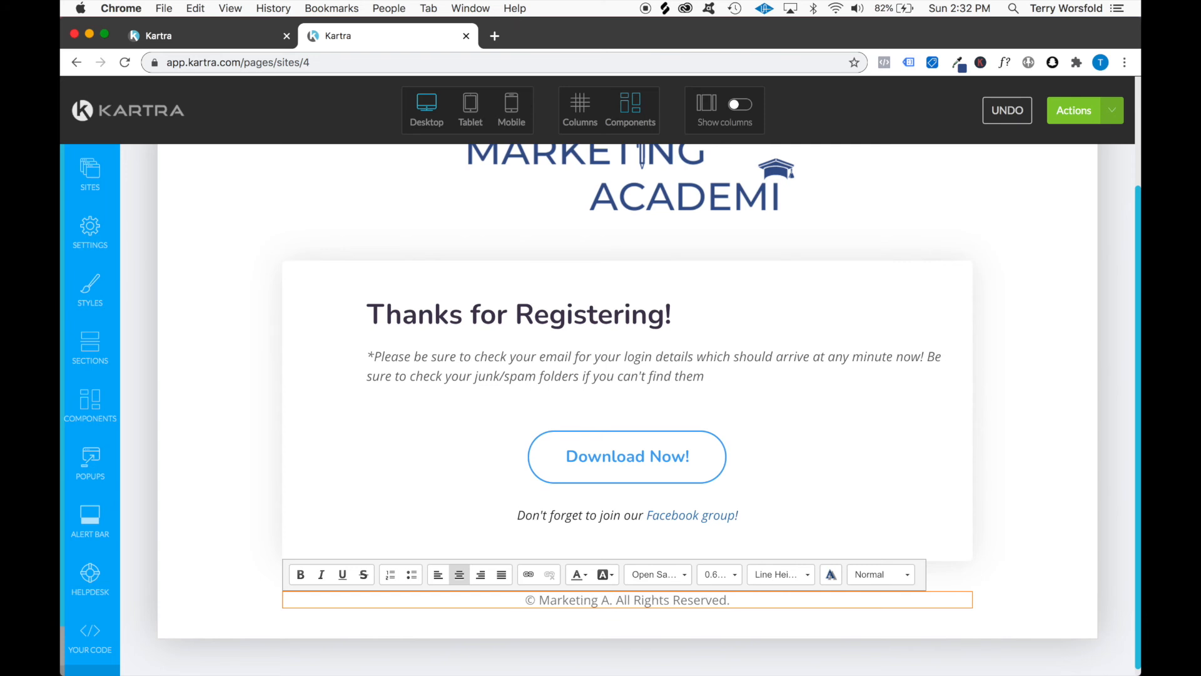
text(ac)
key(BackSpace)
key(BackSpace)
text(cademi)
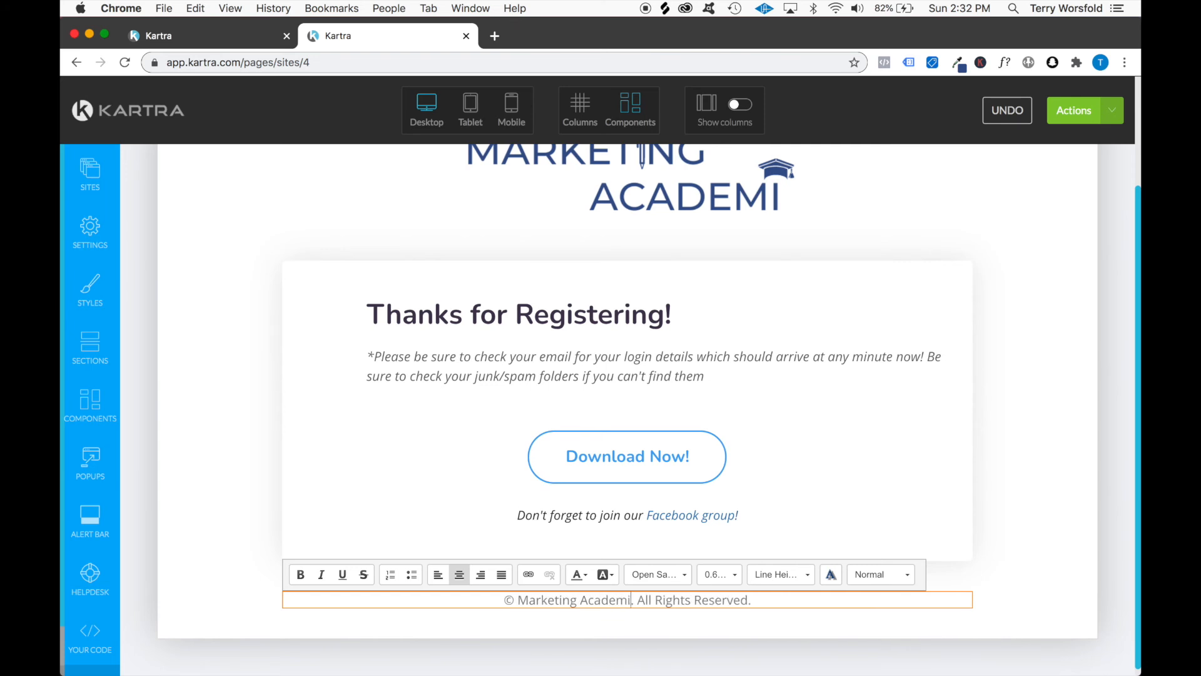
click(1070, 486)
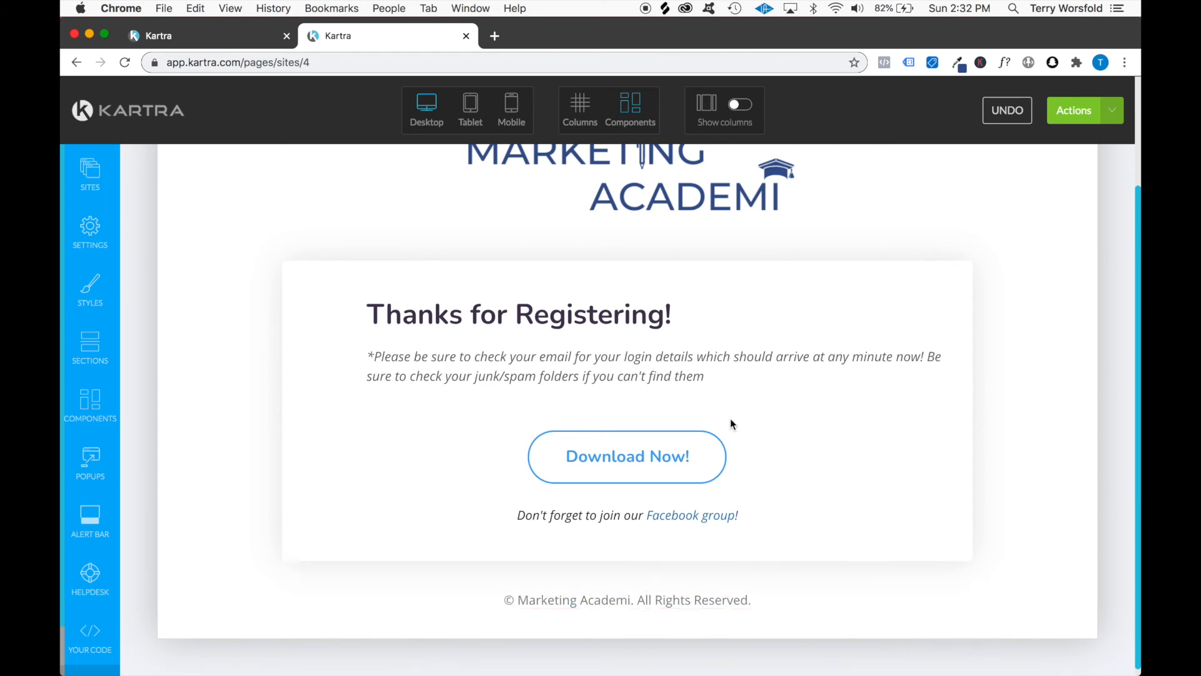
- Link the "Download Now!" button to the Membership Squeeze Page of the membership tutorial site
click(635, 475)
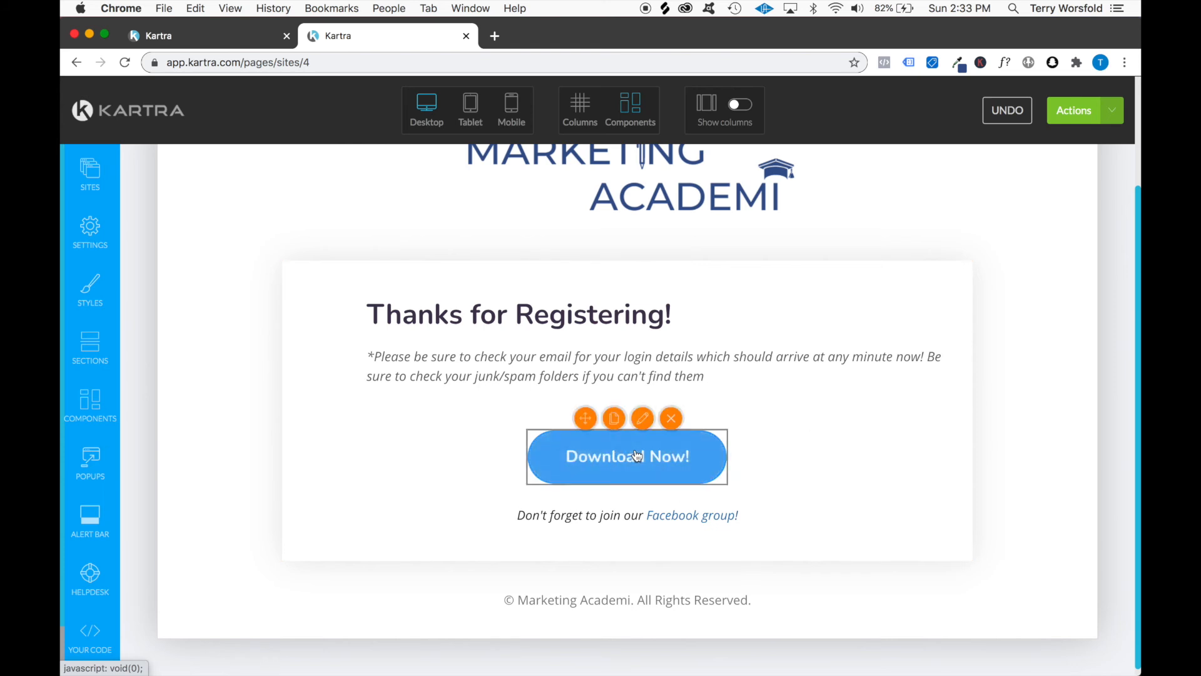
click(643, 419)
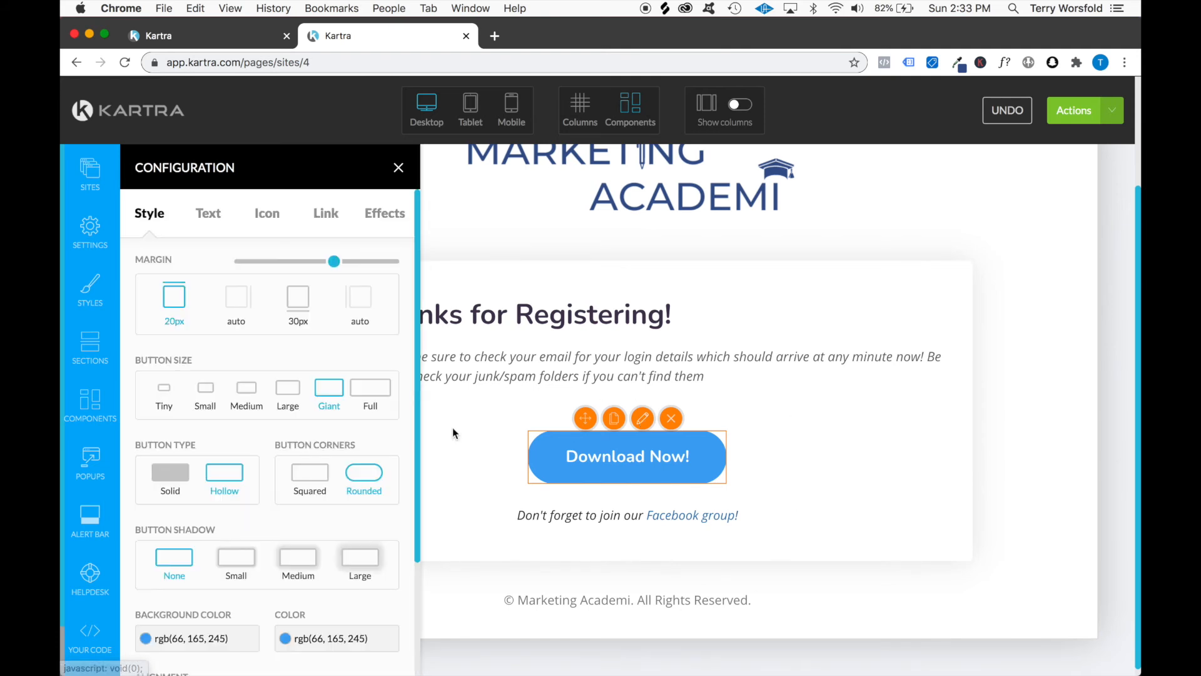
click(326, 214)
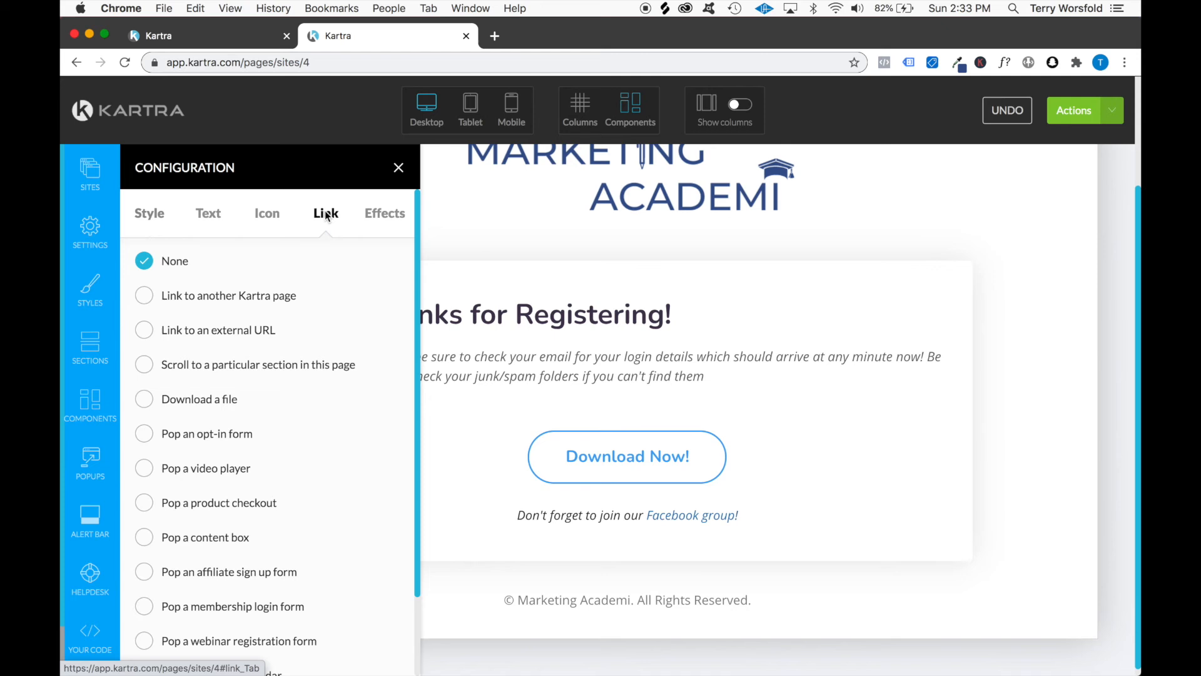
click(209, 297)
scroll(336, 357, down, 5)
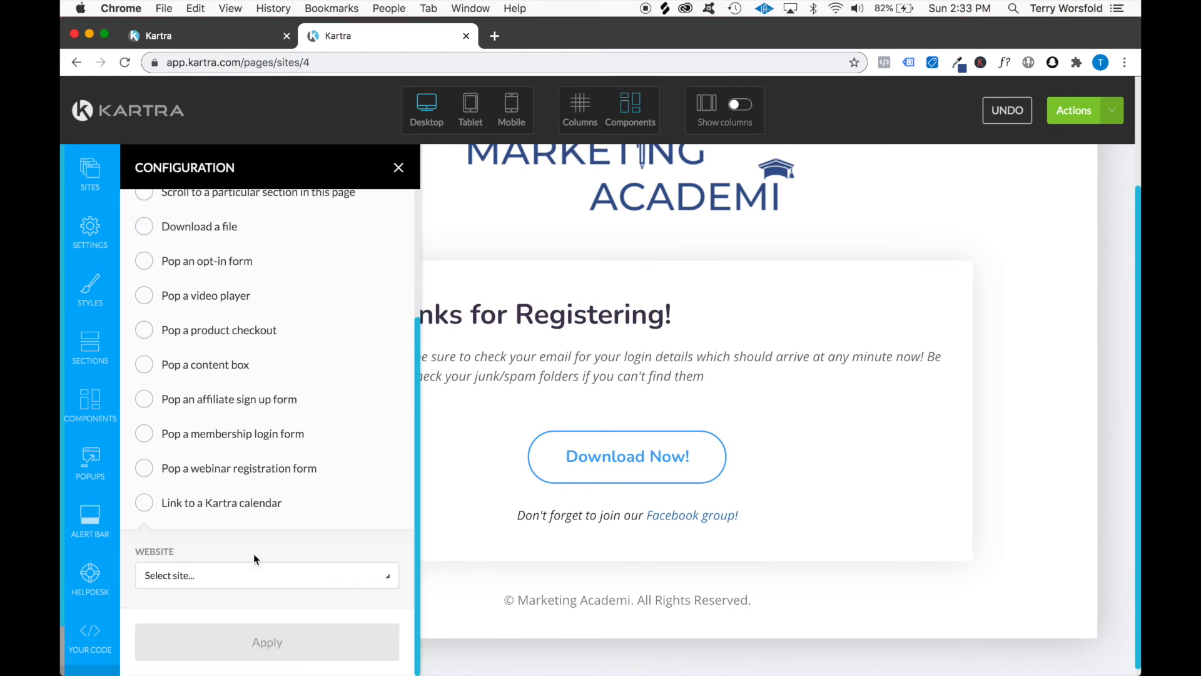
click(302, 578)
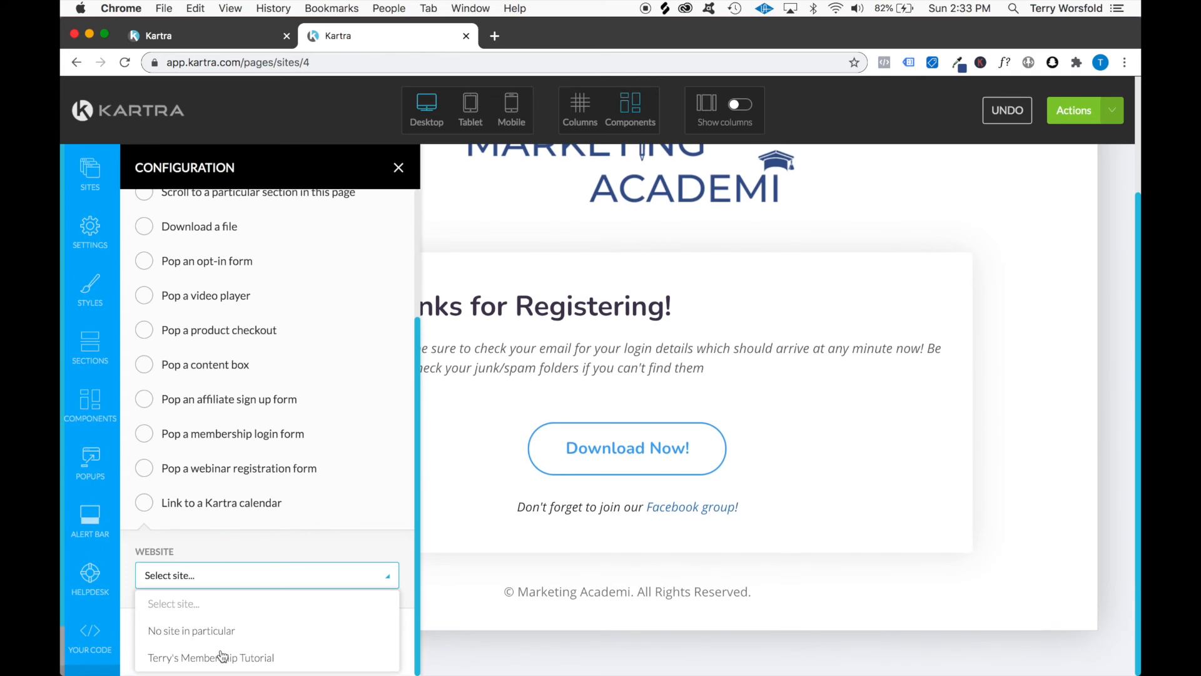
click(222, 656)
click(216, 638)
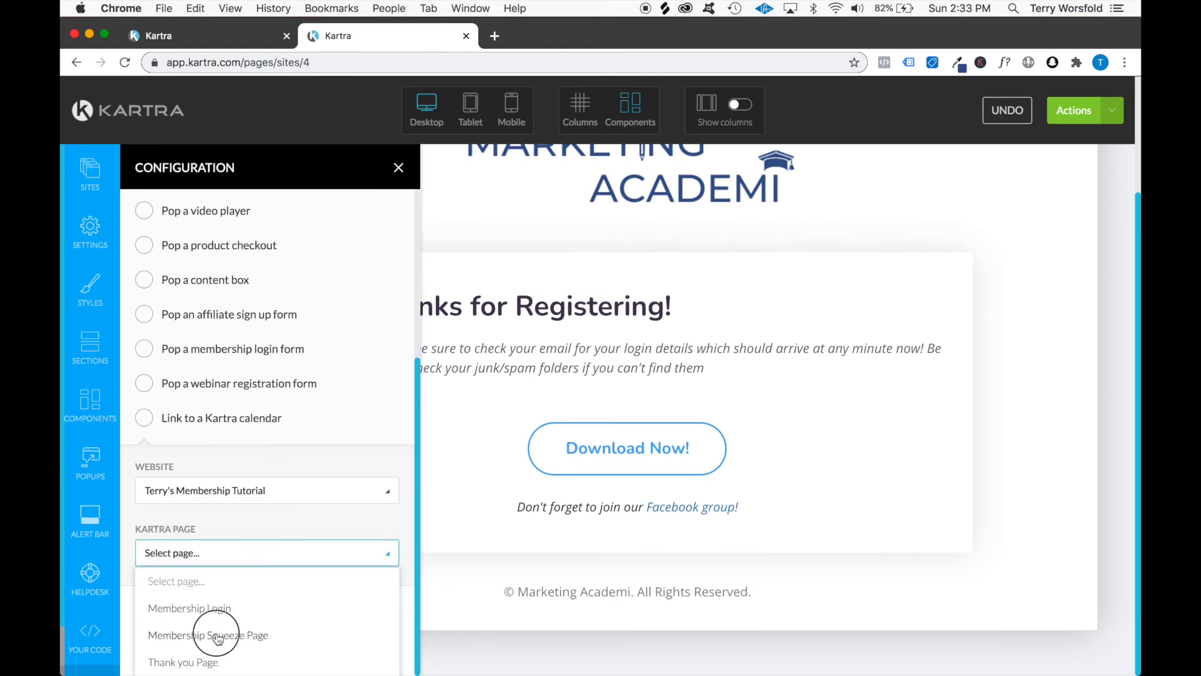
click(222, 634)
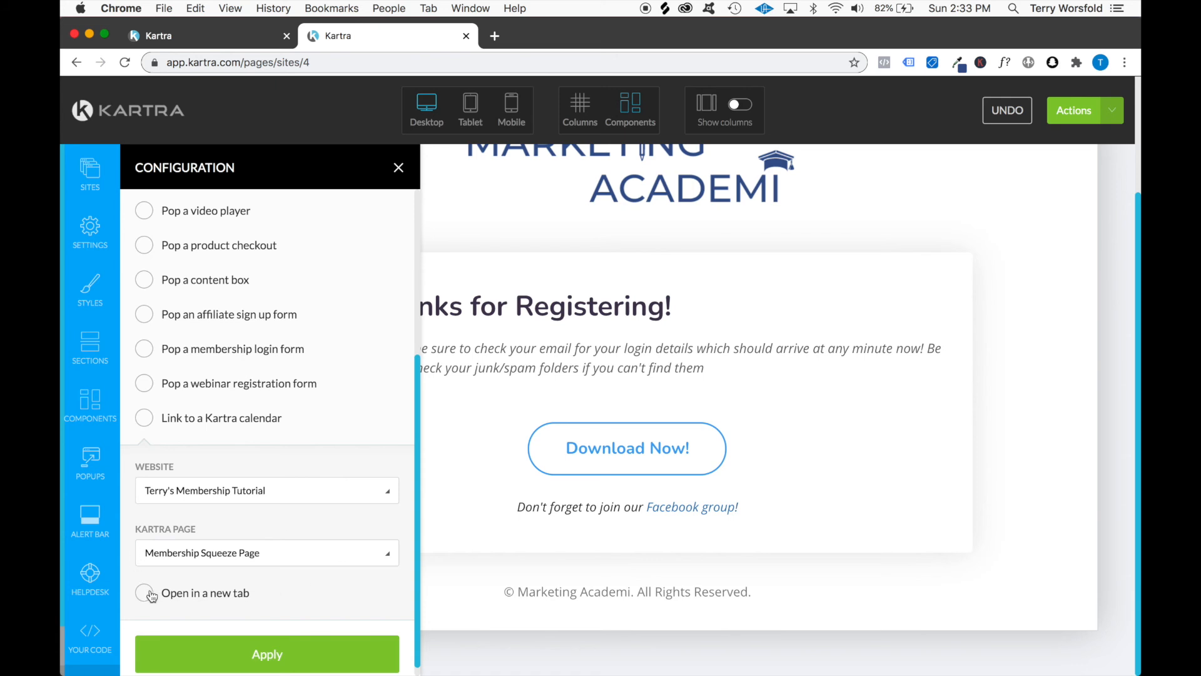
click(265, 657)
- Change the linked button's text to "I entered the wrong email, take me back!"
scroll(271, 400, up, 5)
click(210, 214)
triple_click(226, 271)
text(I entered the wrong email, take me back!)
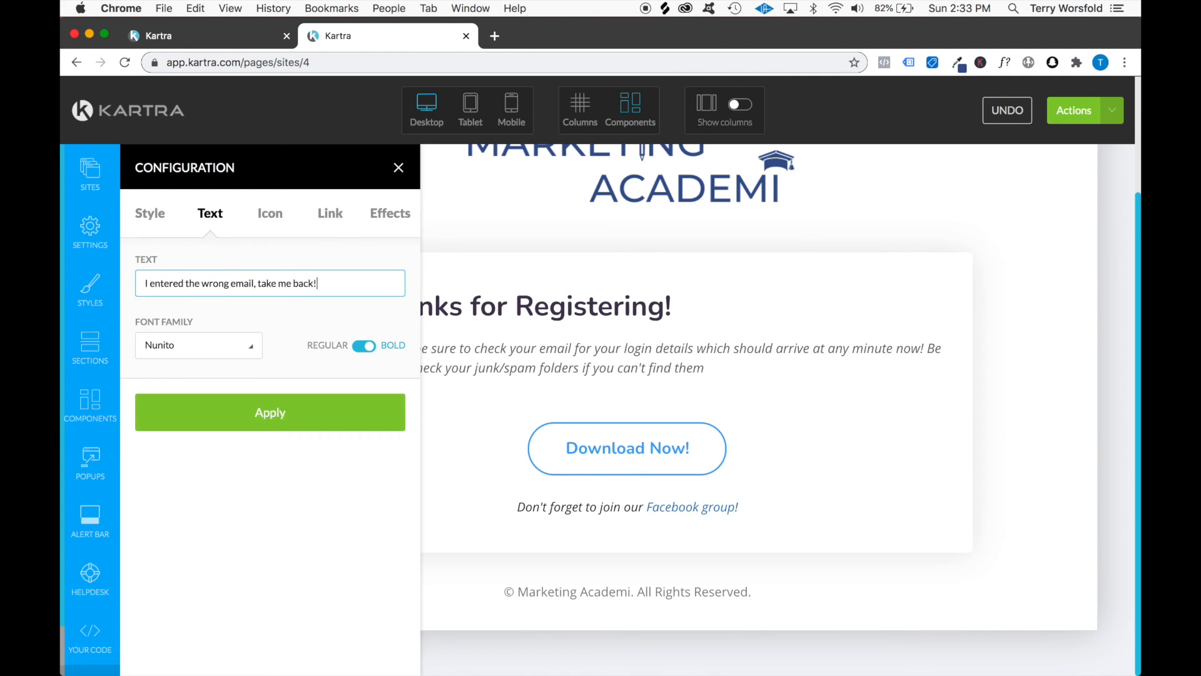
click(269, 422)
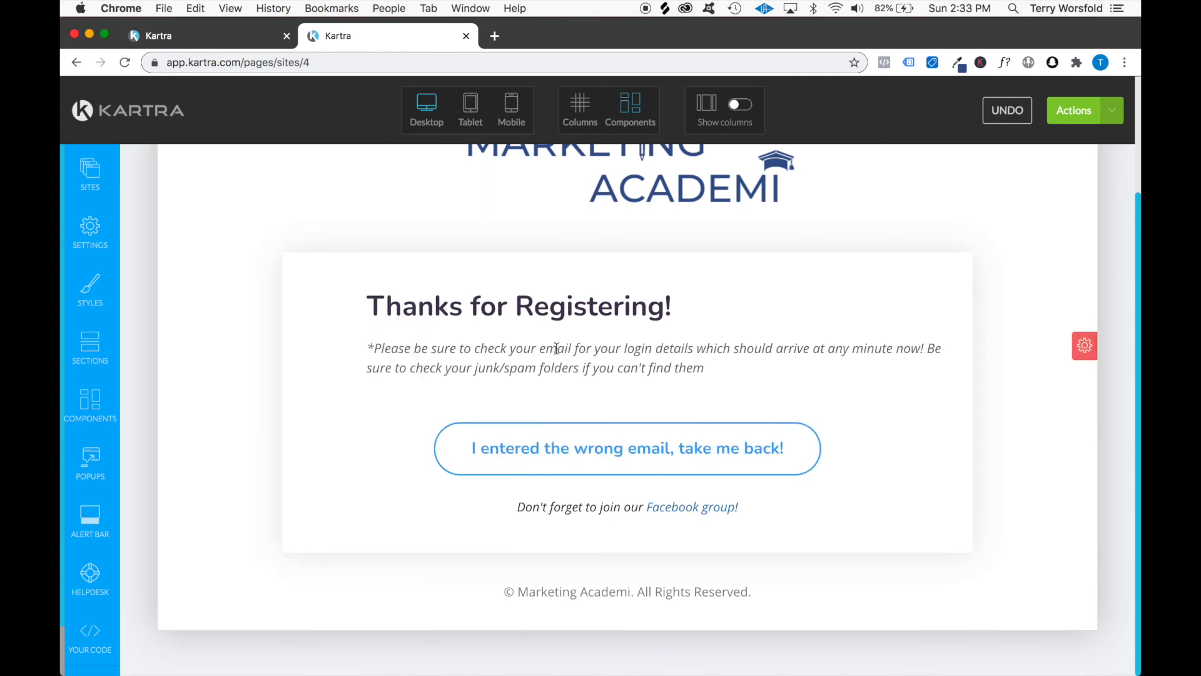
- Examine the thank-you page's layout in the mobile preview, down to the button and footer
click(563, 306)
click(475, 273)
click(500, 350)
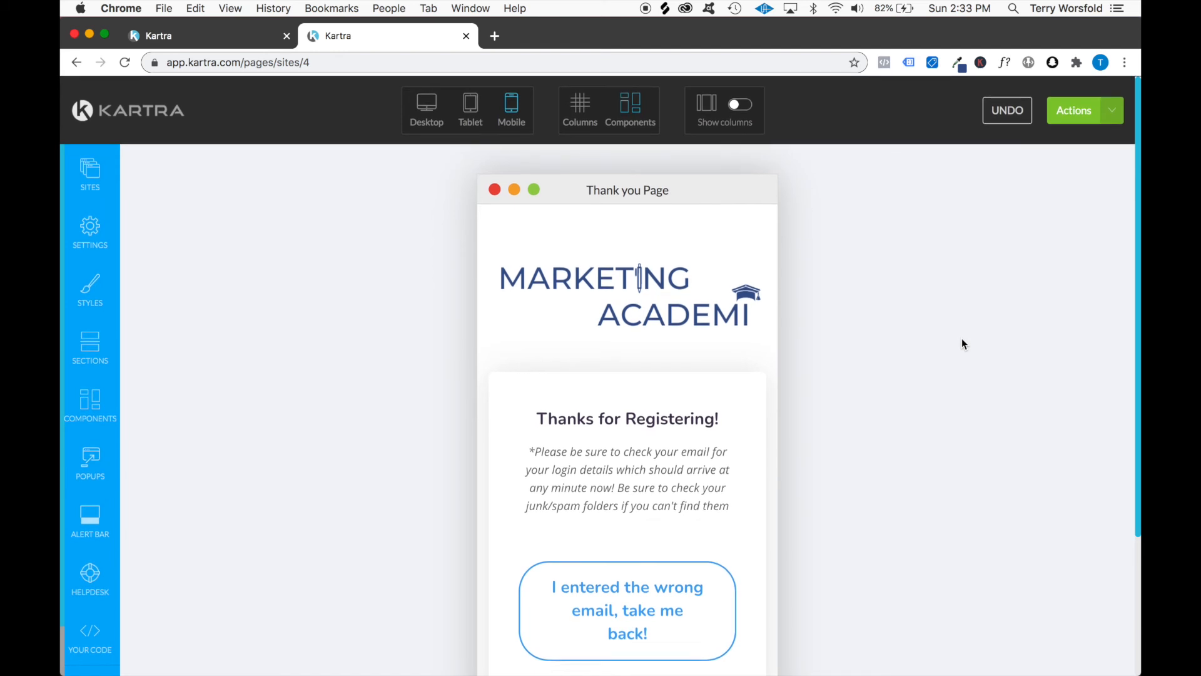
scroll(962, 338, down, 3)
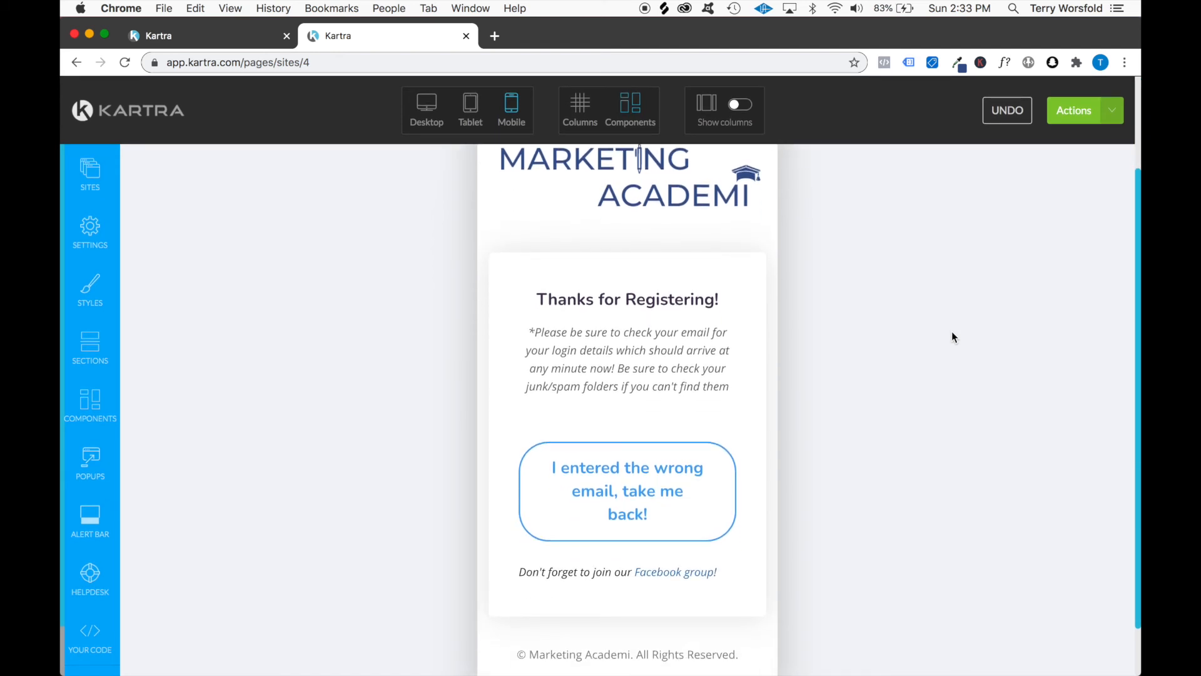
mouse_move(687, 304)
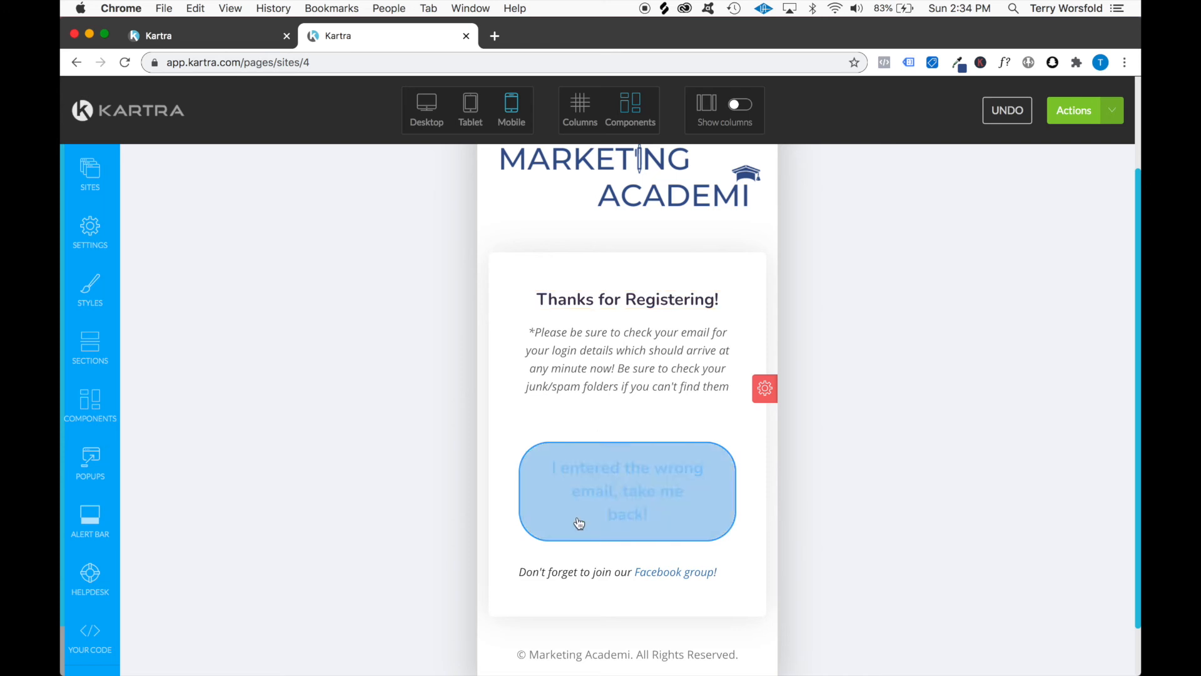
scroll(579, 523, down, 1)
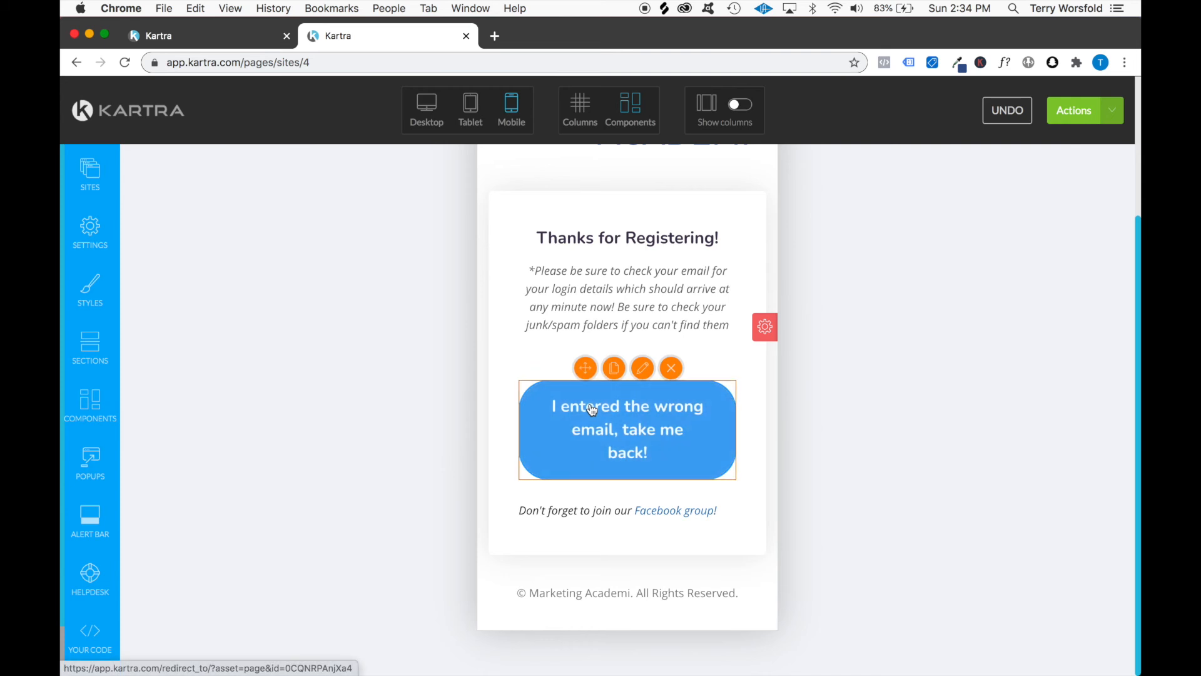
- Give the "I entered the wrong email" button a small shadow and set its size to Large
click(654, 372)
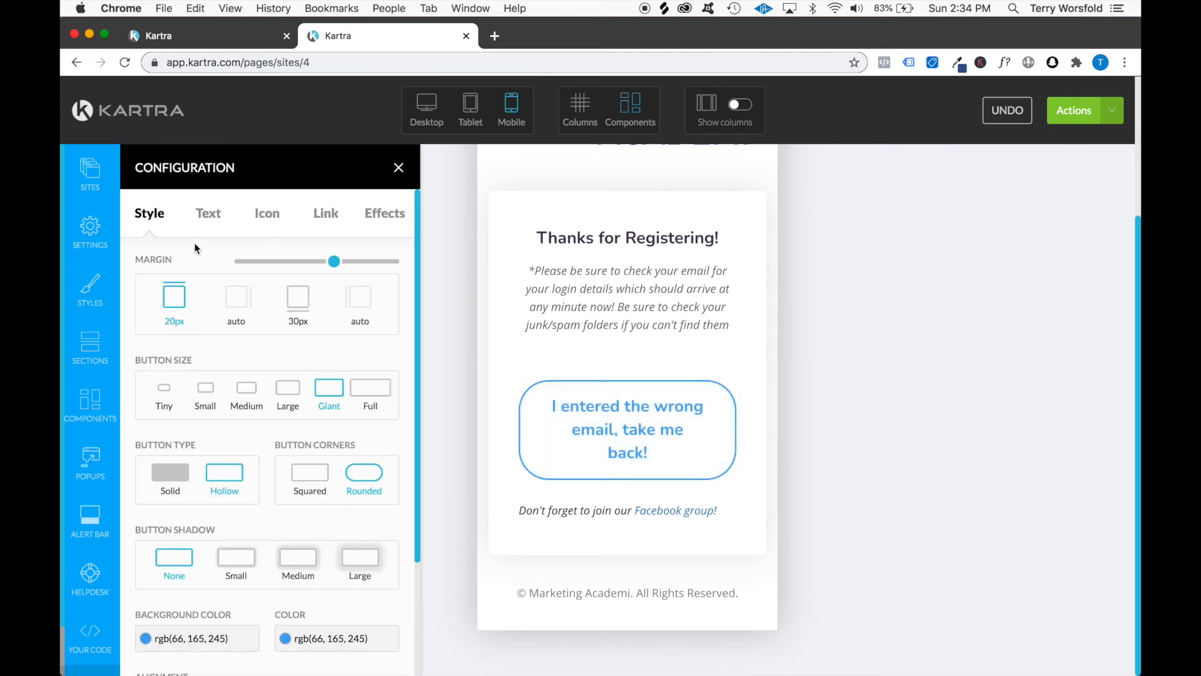
scroll(249, 346, down, 3)
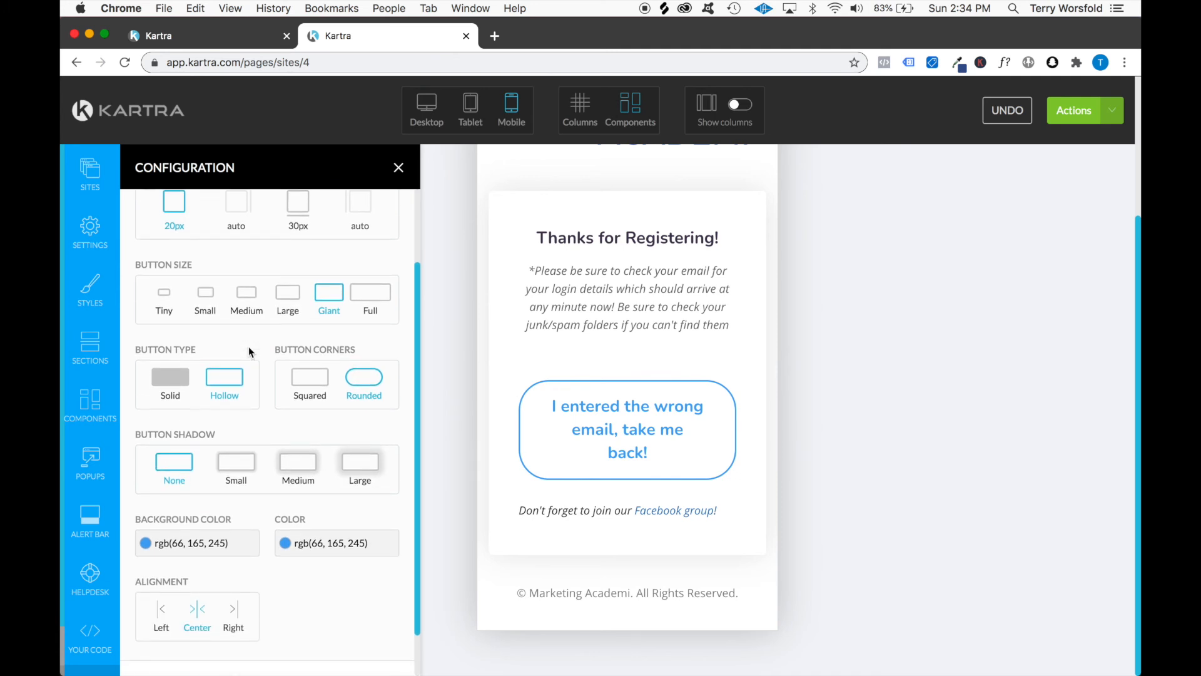
scroll(249, 346, down, 2)
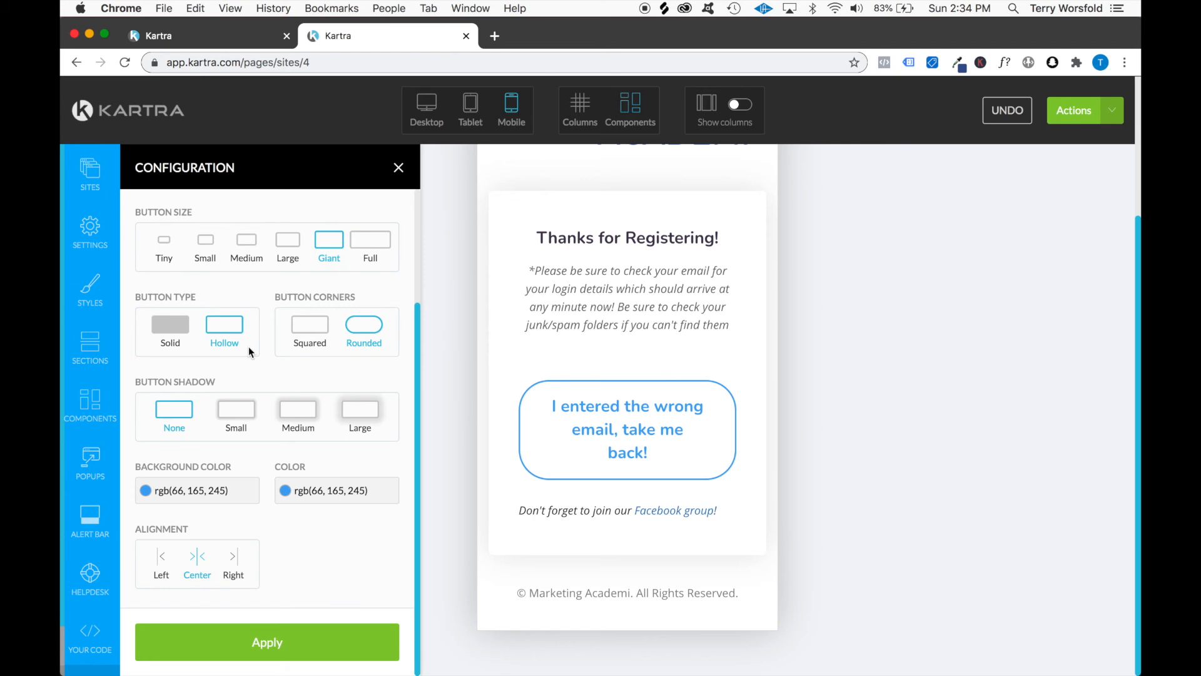
scroll(249, 347, up, 1)
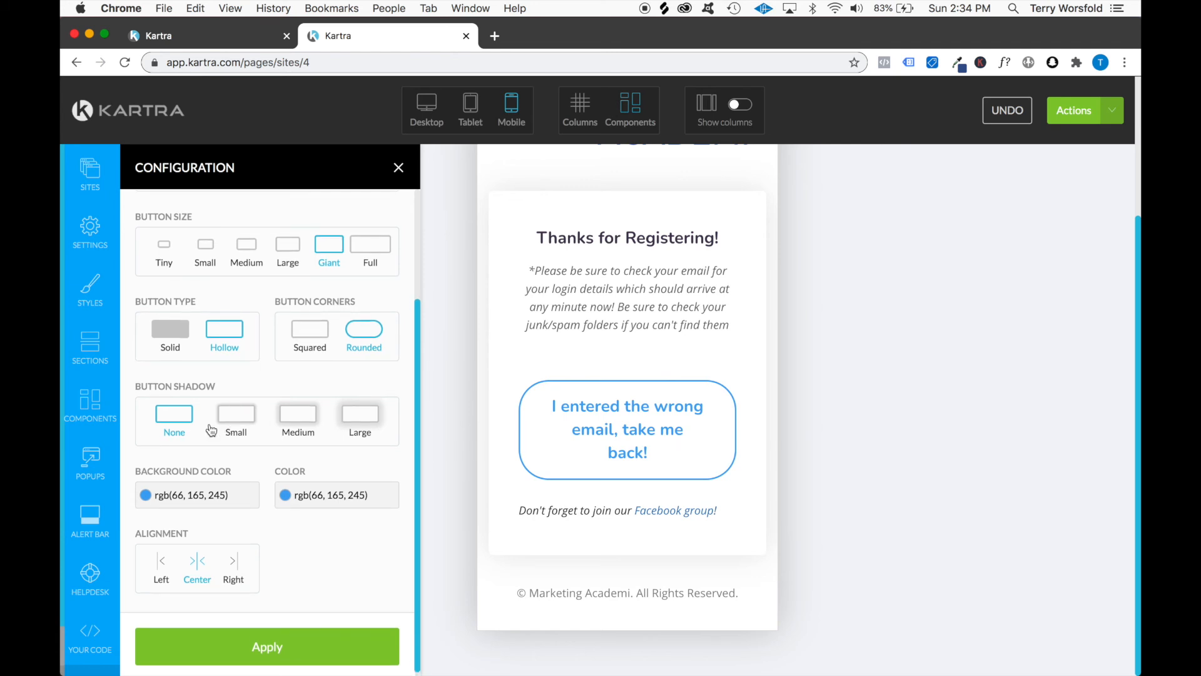
click(234, 415)
scroll(234, 416, up, 3)
scroll(234, 418, up, 2)
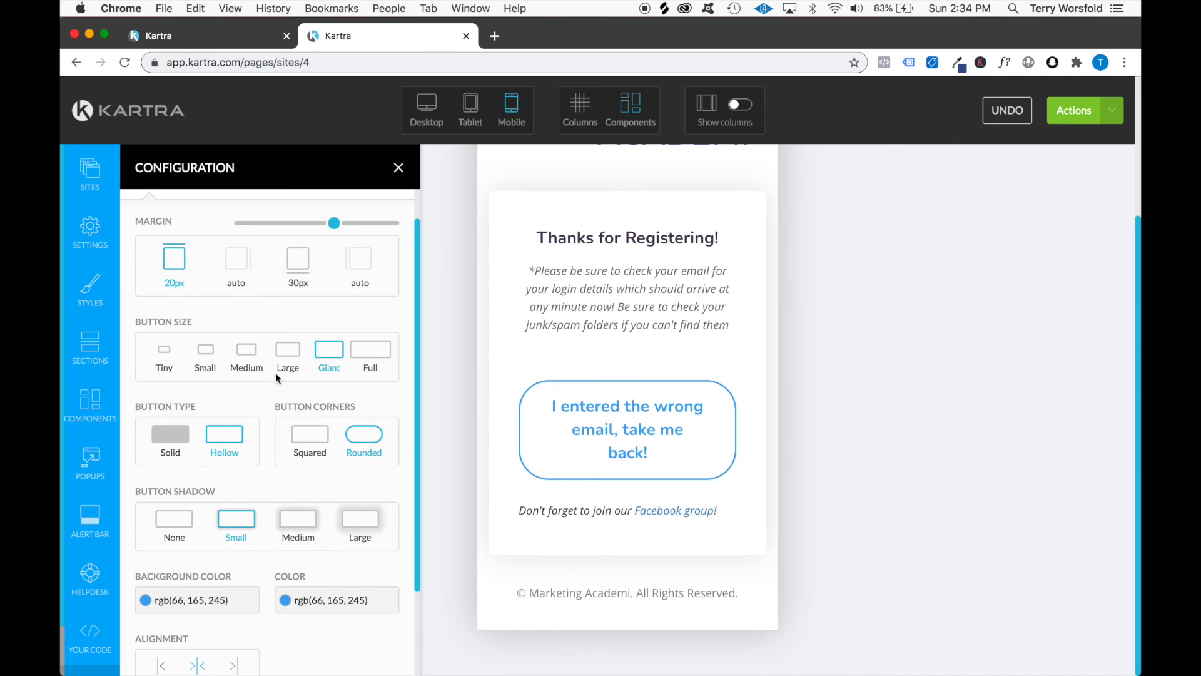
click(289, 350)
scroll(230, 482, down, 3)
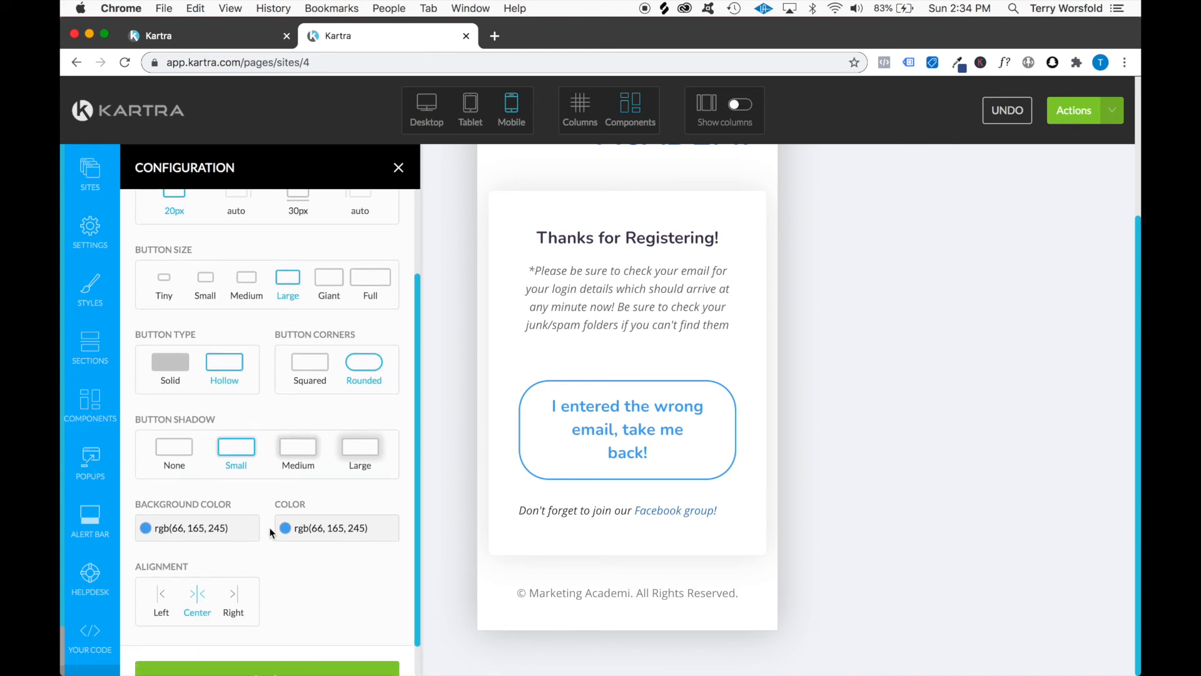
scroll(294, 529, down, 2)
click(255, 637)
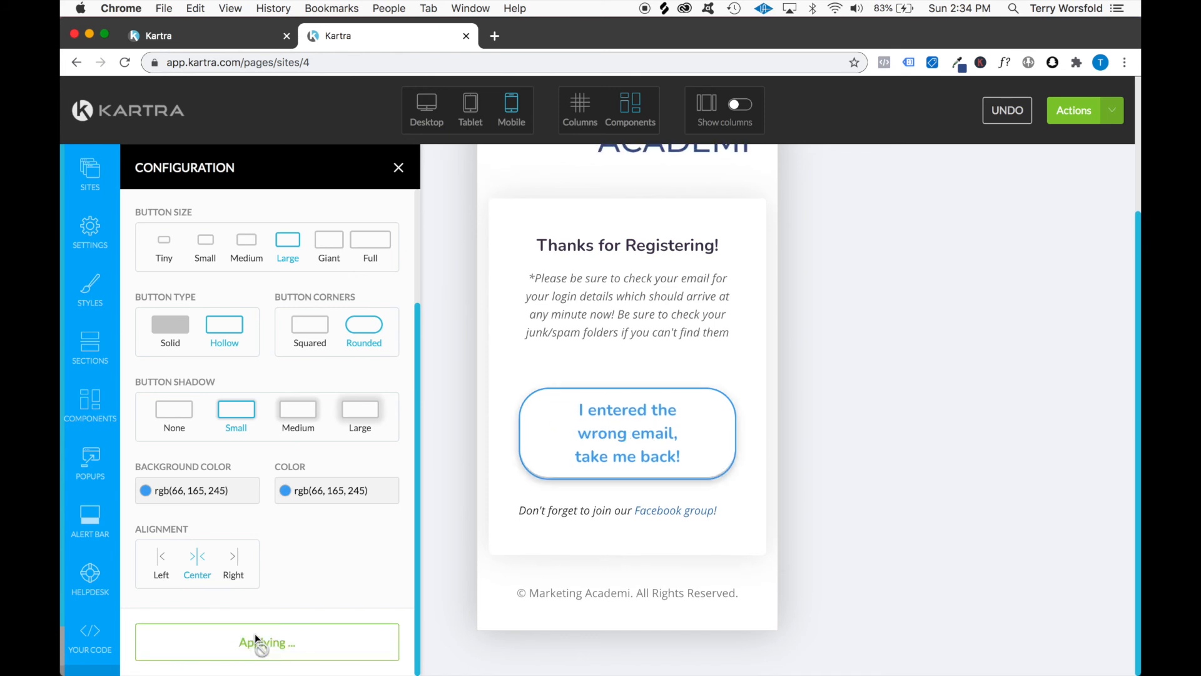
- Reduce the button size to Medium, apply it and close the button configuration
click(242, 243)
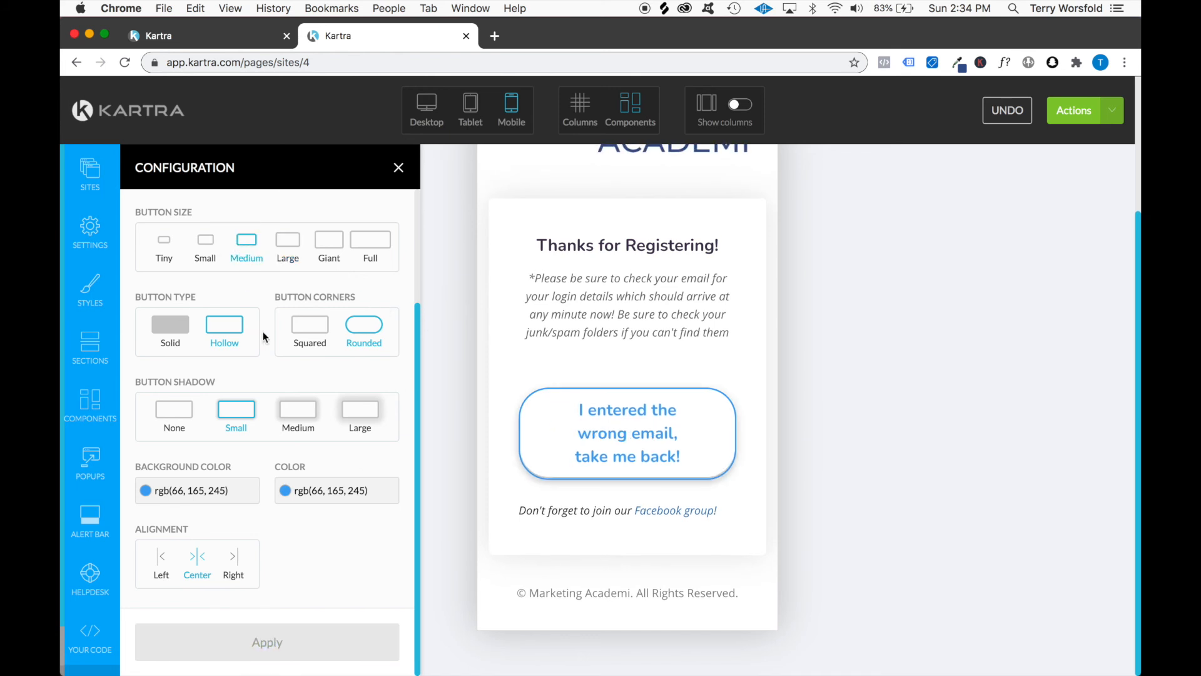
click(276, 652)
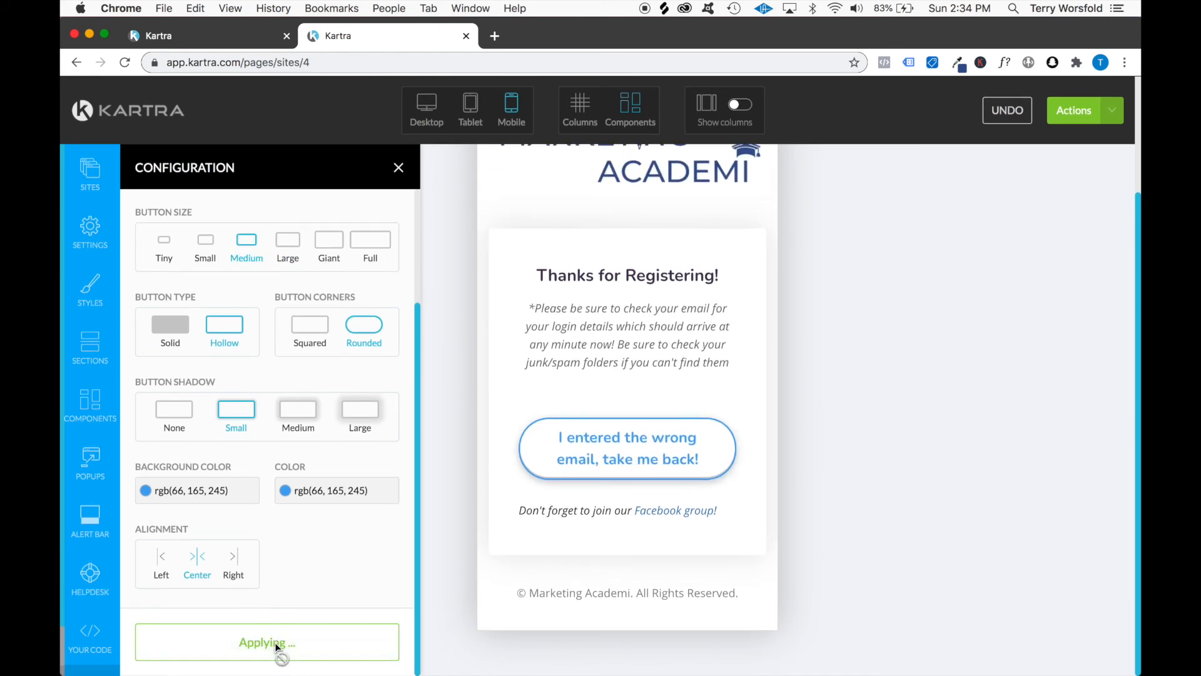
click(399, 167)
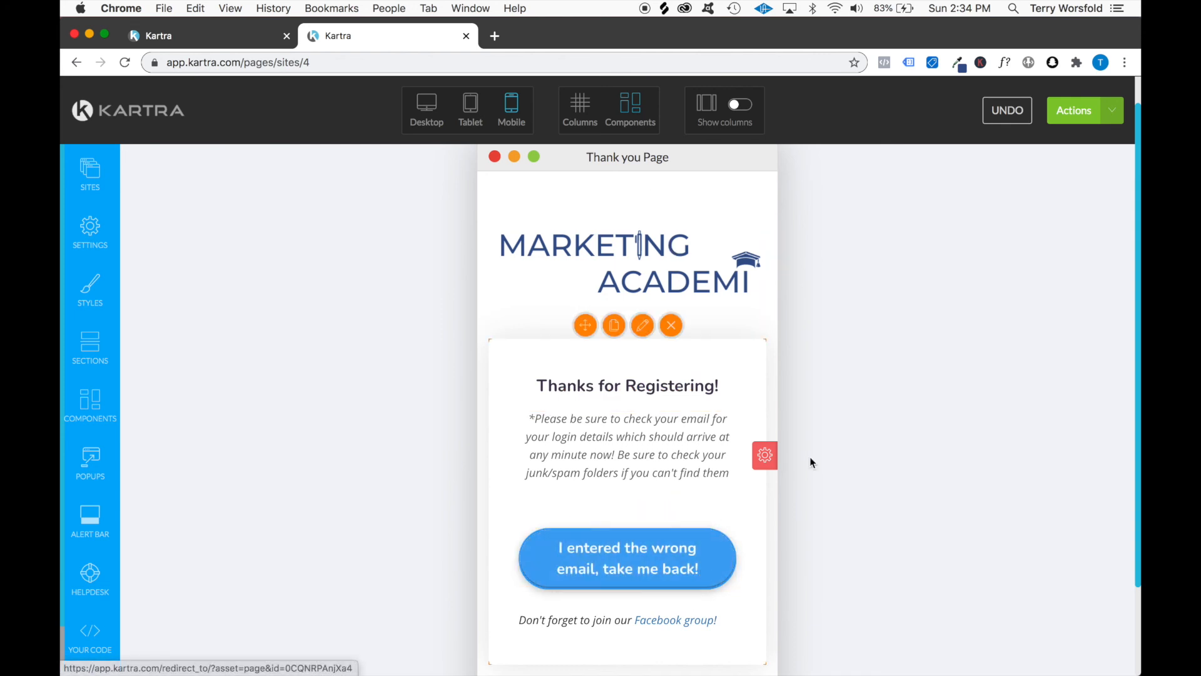
- Copy the selected navy colour code #37548f from the Eye Dropper extension
click(957, 62)
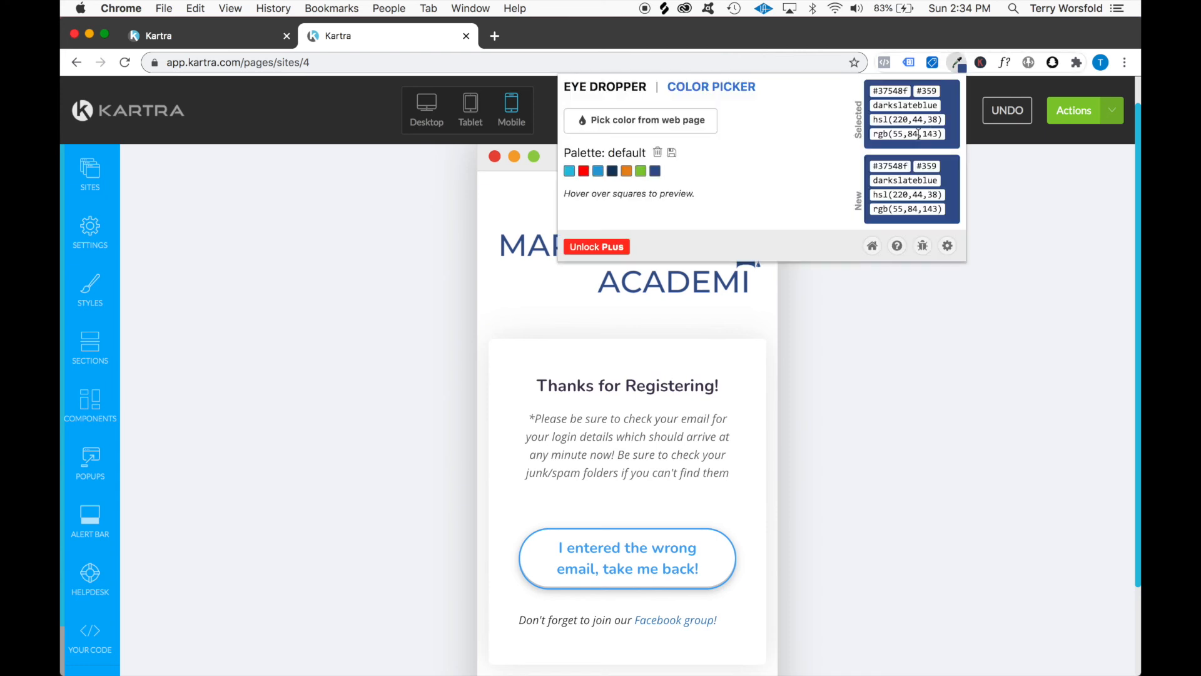
click(890, 91)
key(super+c)
click(323, 403)
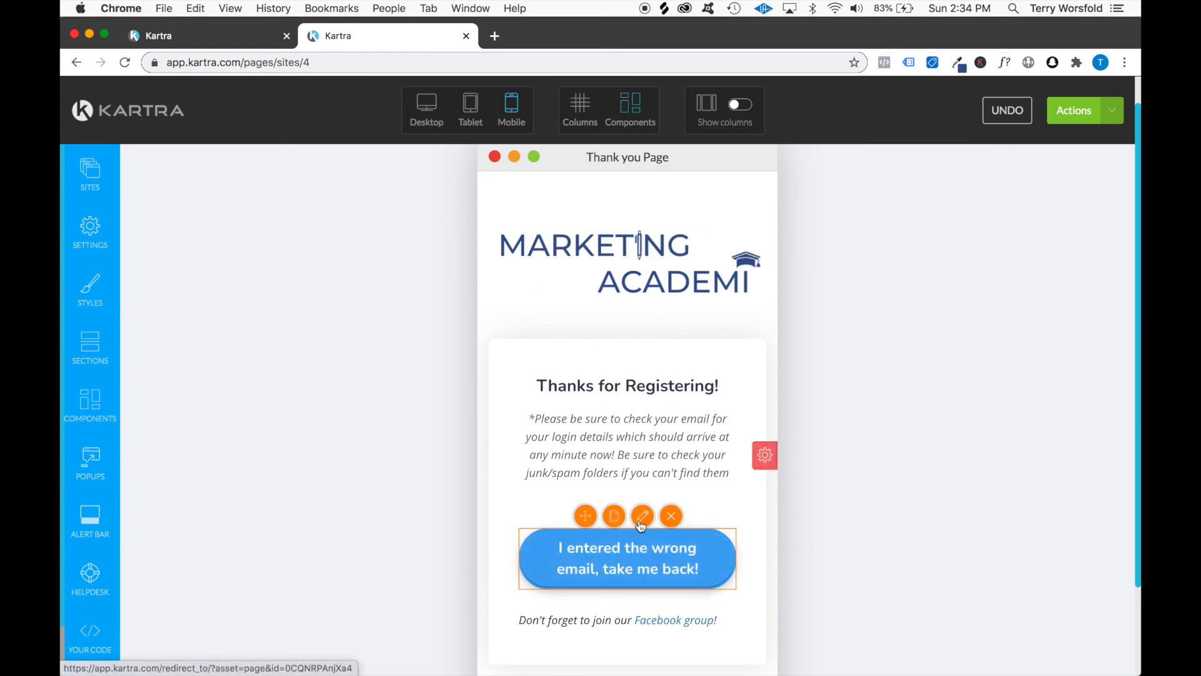
- Set the "I entered the wrong email" button's background colour to the copied navy, rgb(55, 84, 143)
click(642, 519)
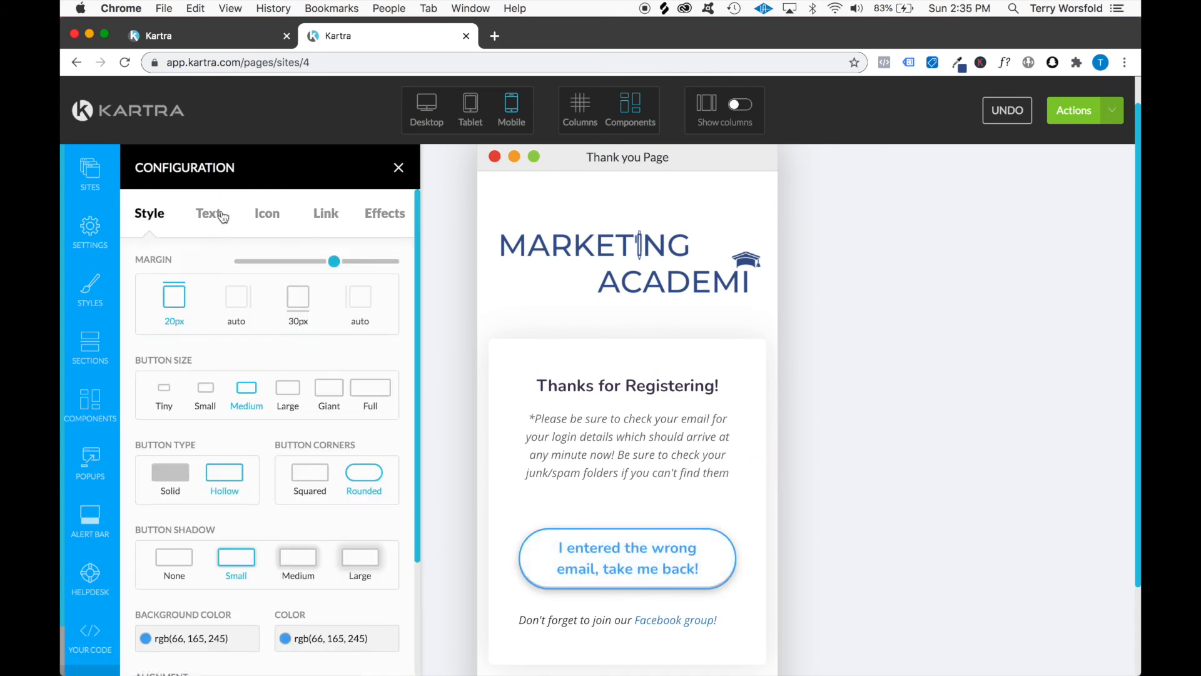
click(269, 214)
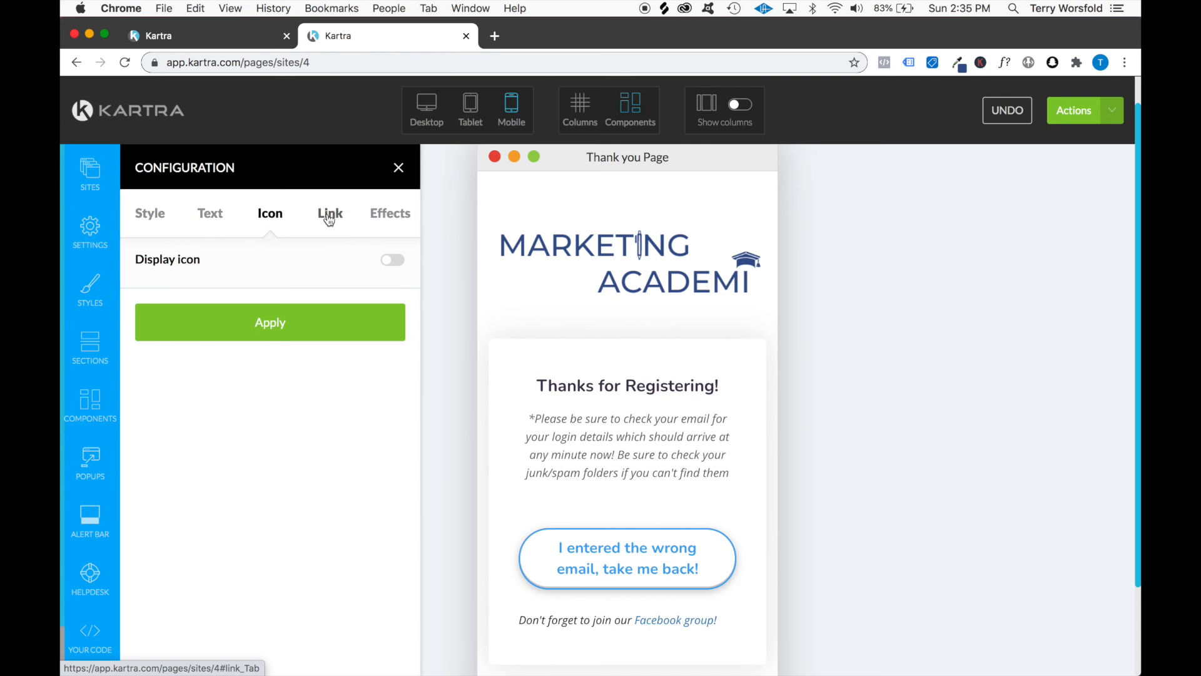
click(320, 215)
click(159, 216)
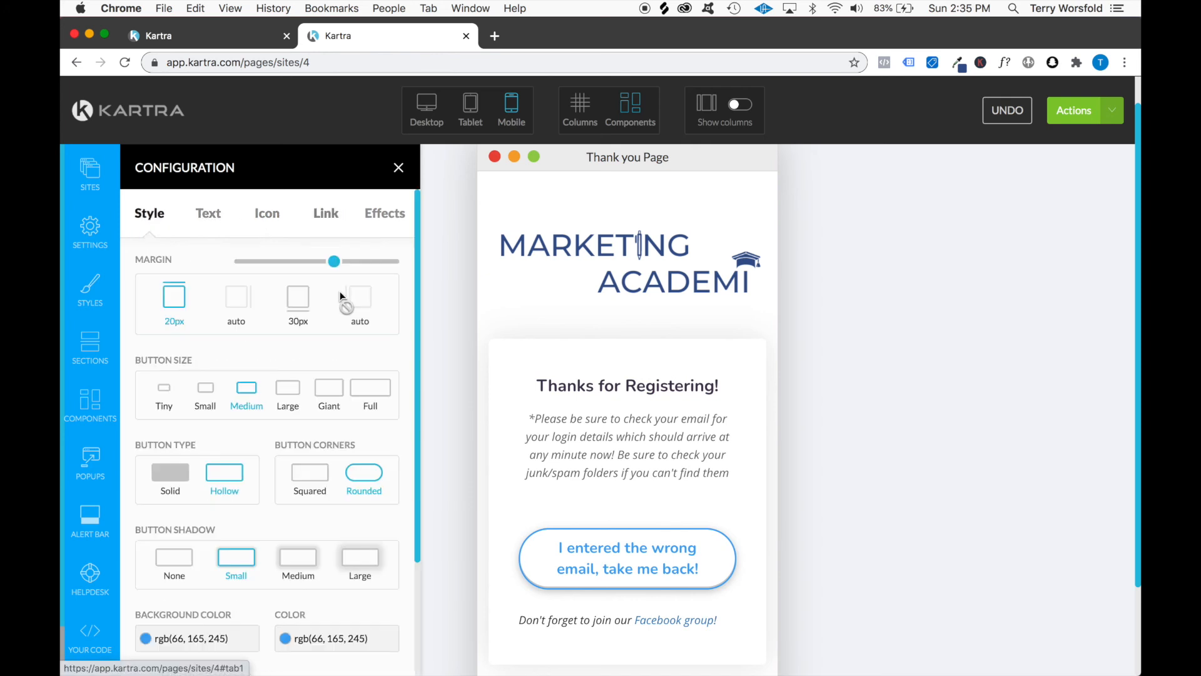
scroll(341, 293, down, 5)
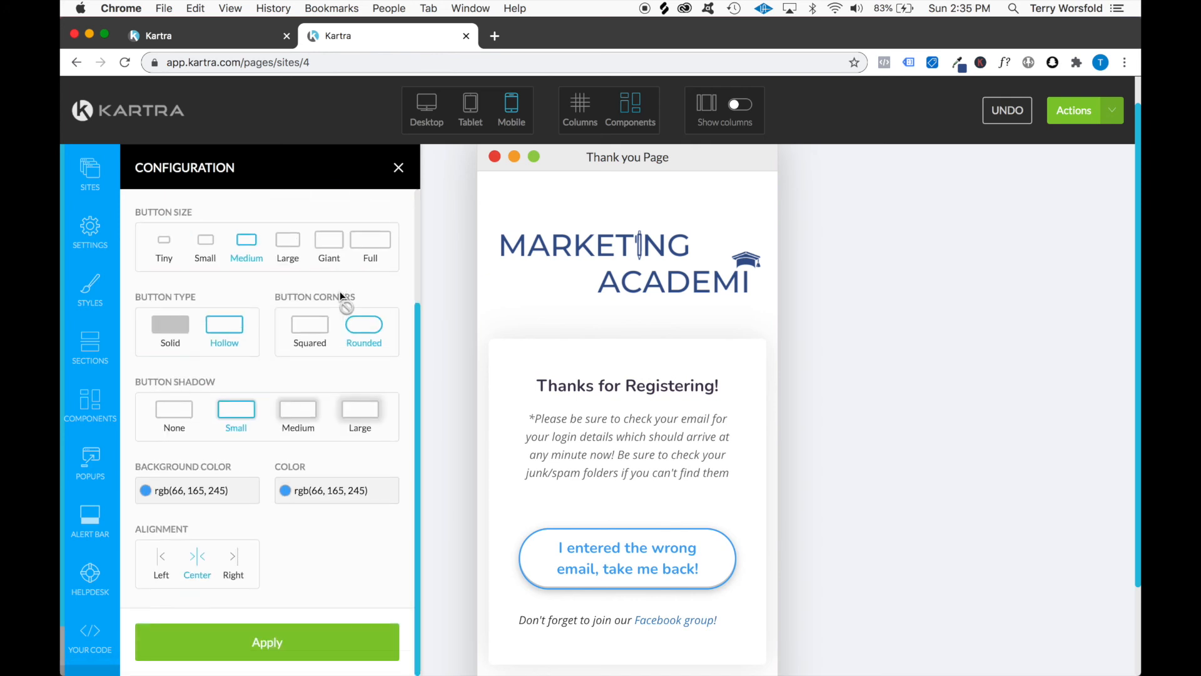
click(224, 494)
triple_click(375, 536)
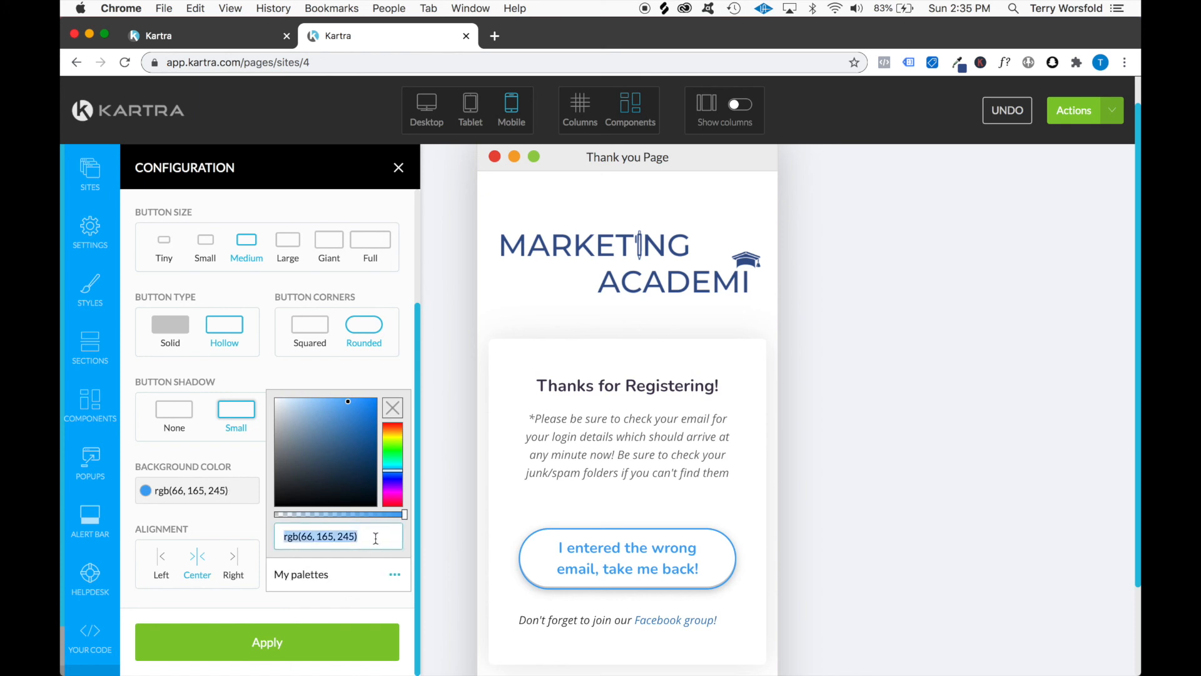
key(super+v)
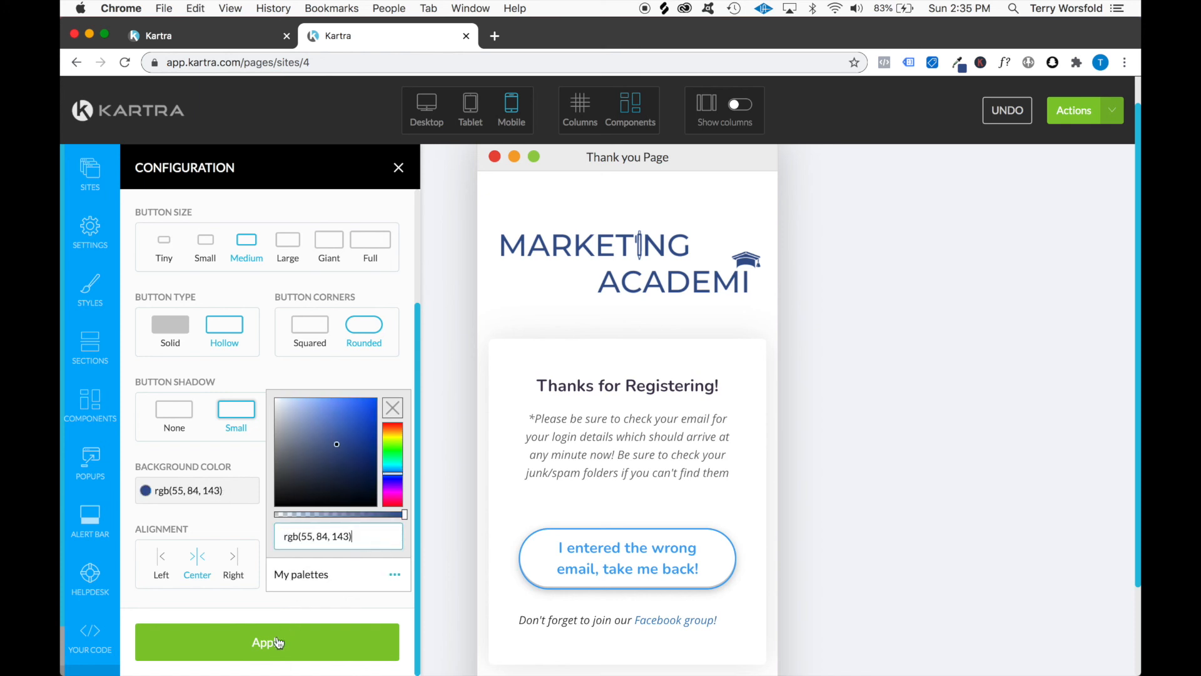
click(275, 644)
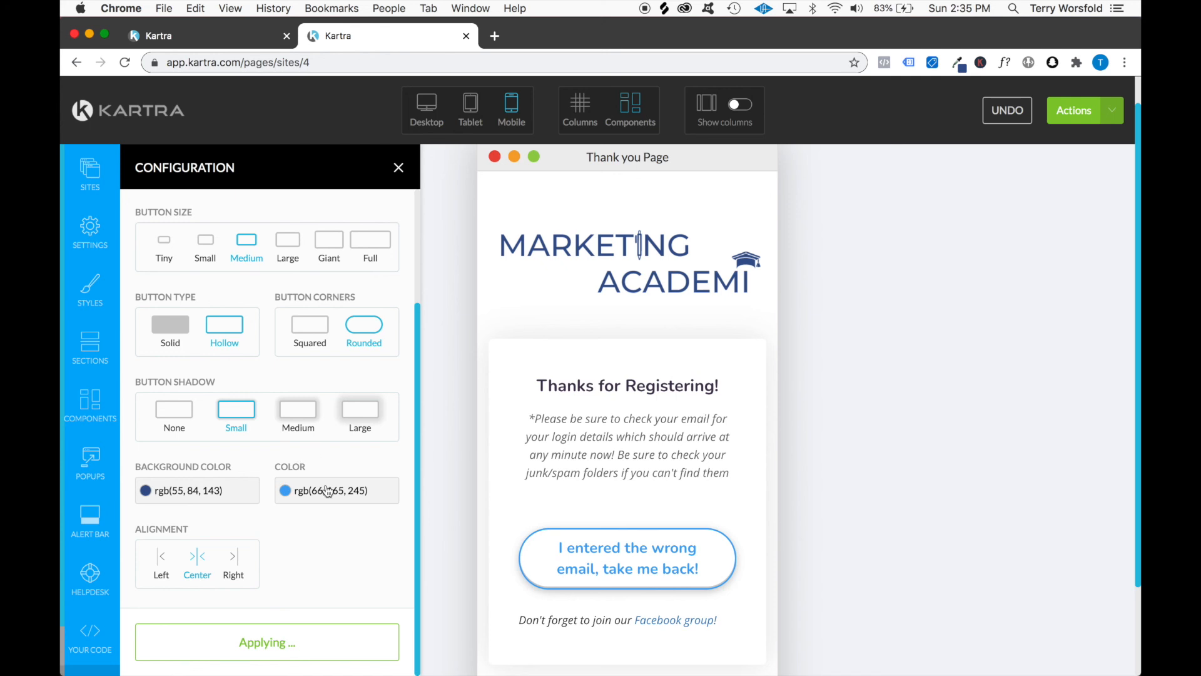
- Set the button's text colour to the same copied navy and apply the change
click(328, 490)
click(466, 536)
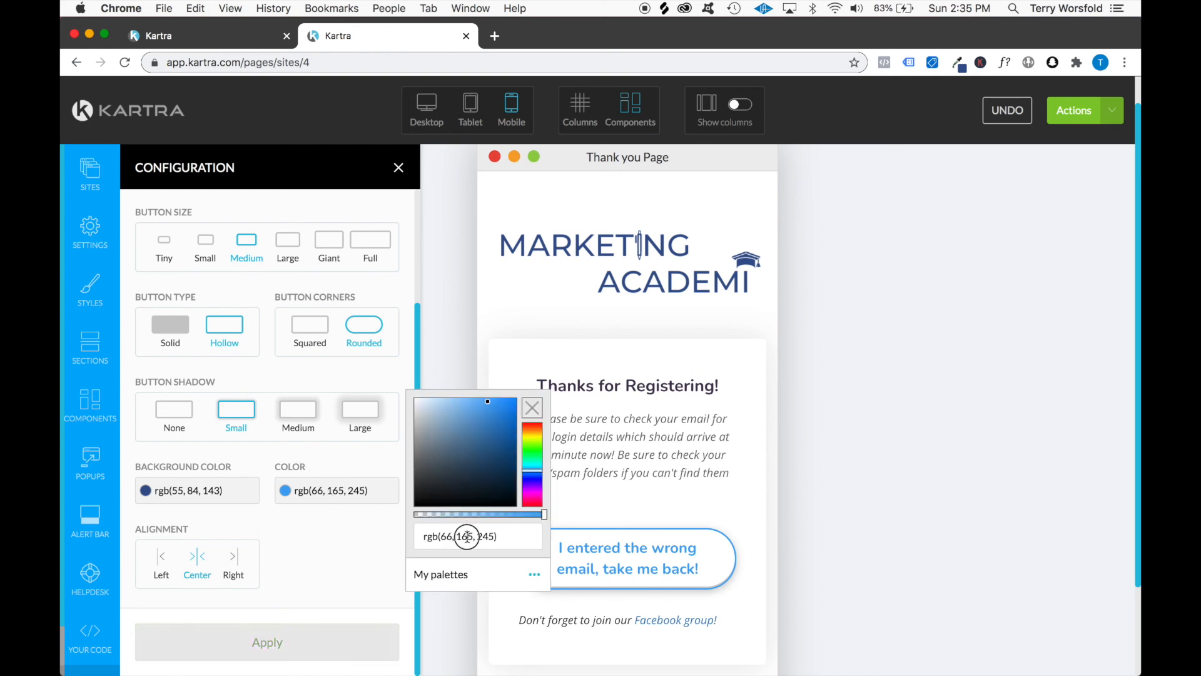
key(super+a)
key(super+v)
click(271, 632)
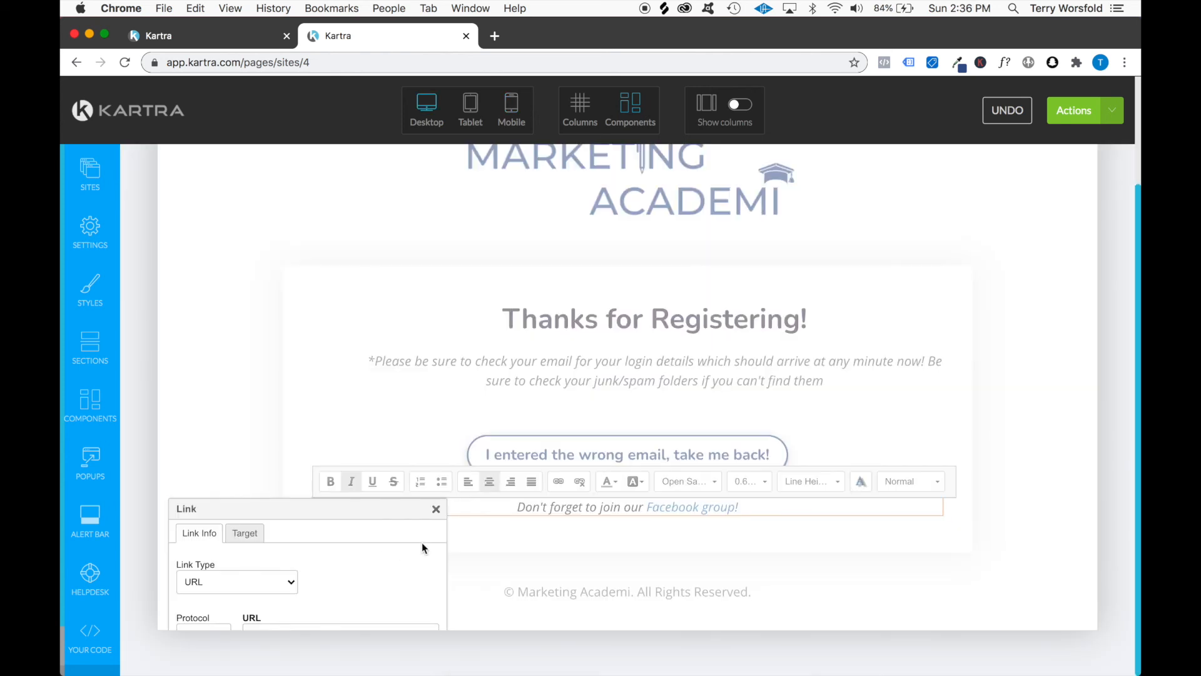
- Try to dismiss the link dialog and check the thank-you page in the tablet preview
key(Escape)
click(667, 161)
click(486, 113)
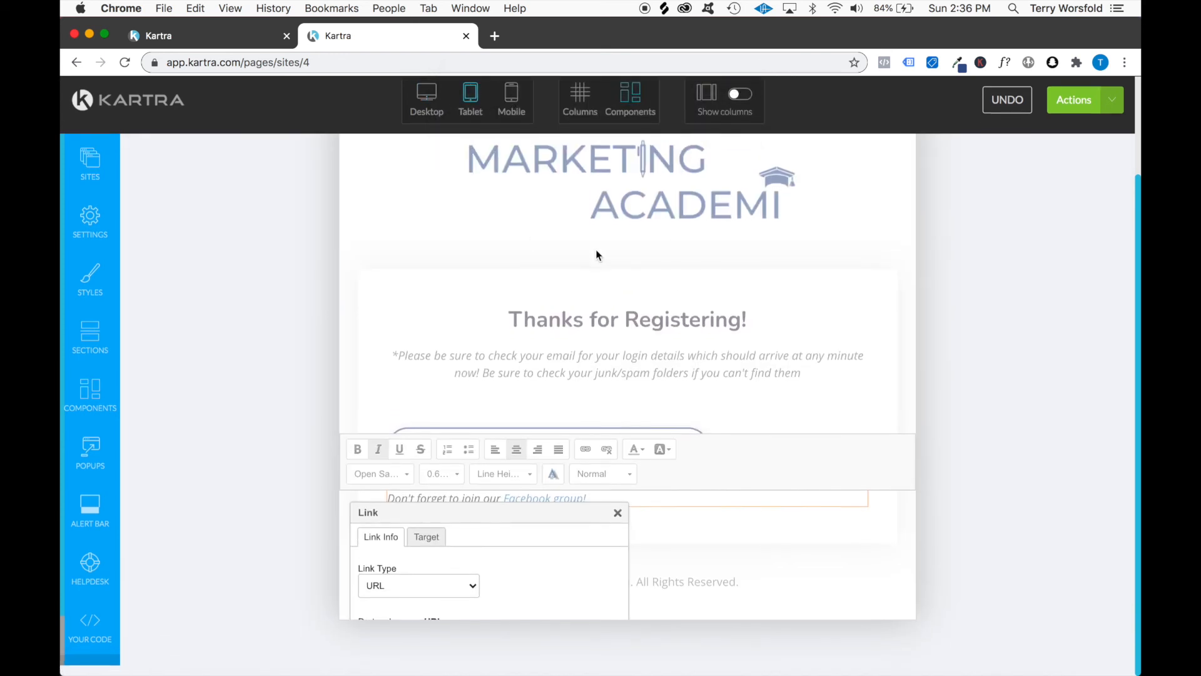
- Clear the placeholder address from the Facebook group link and view the thank-you page in the mobile layout
drag(598, 523, 613, 349)
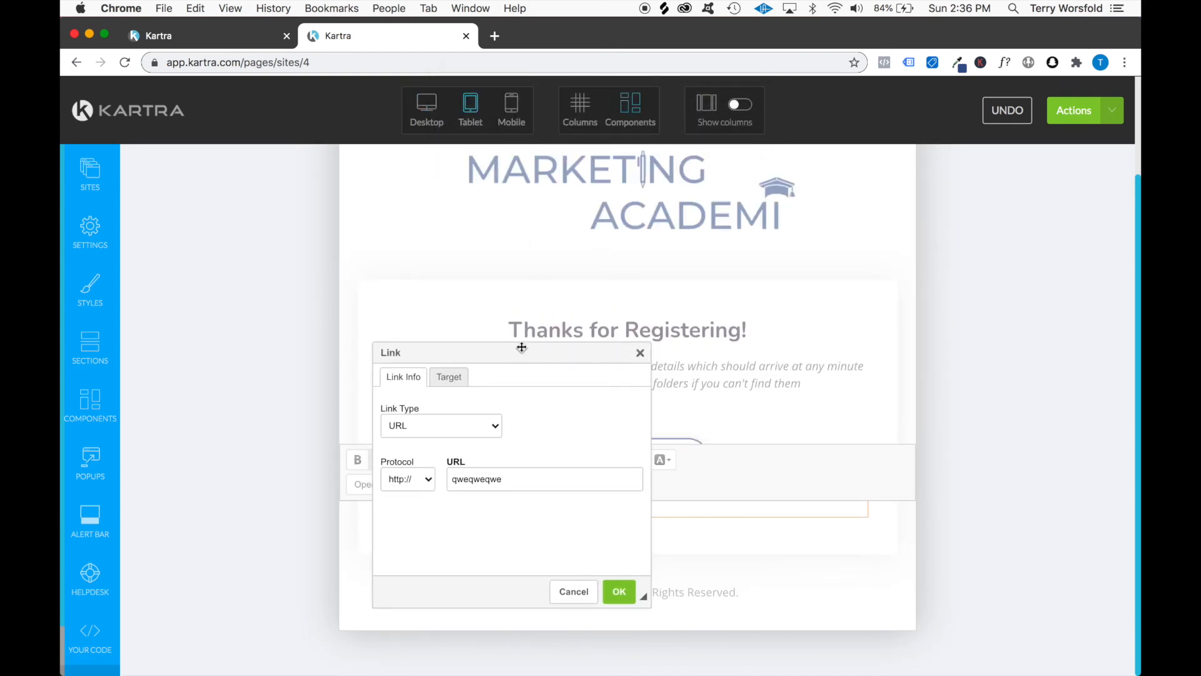
double_click(529, 470)
key(BackSpace)
drag(538, 348, 652, 292)
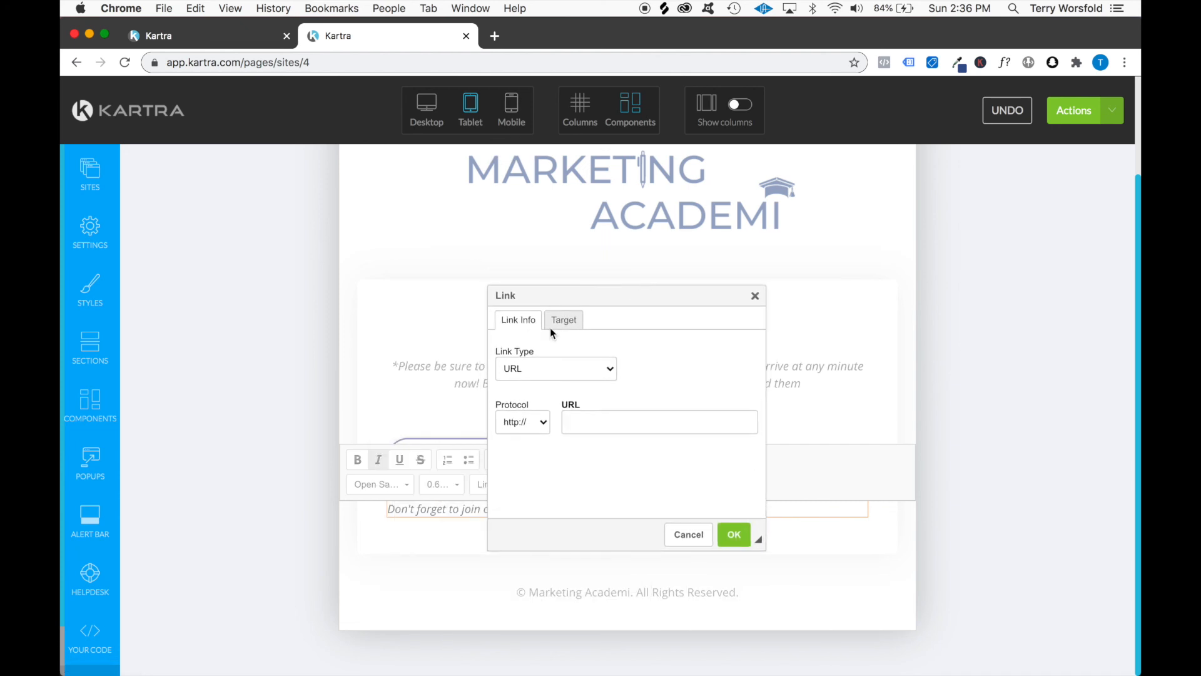
click(513, 106)
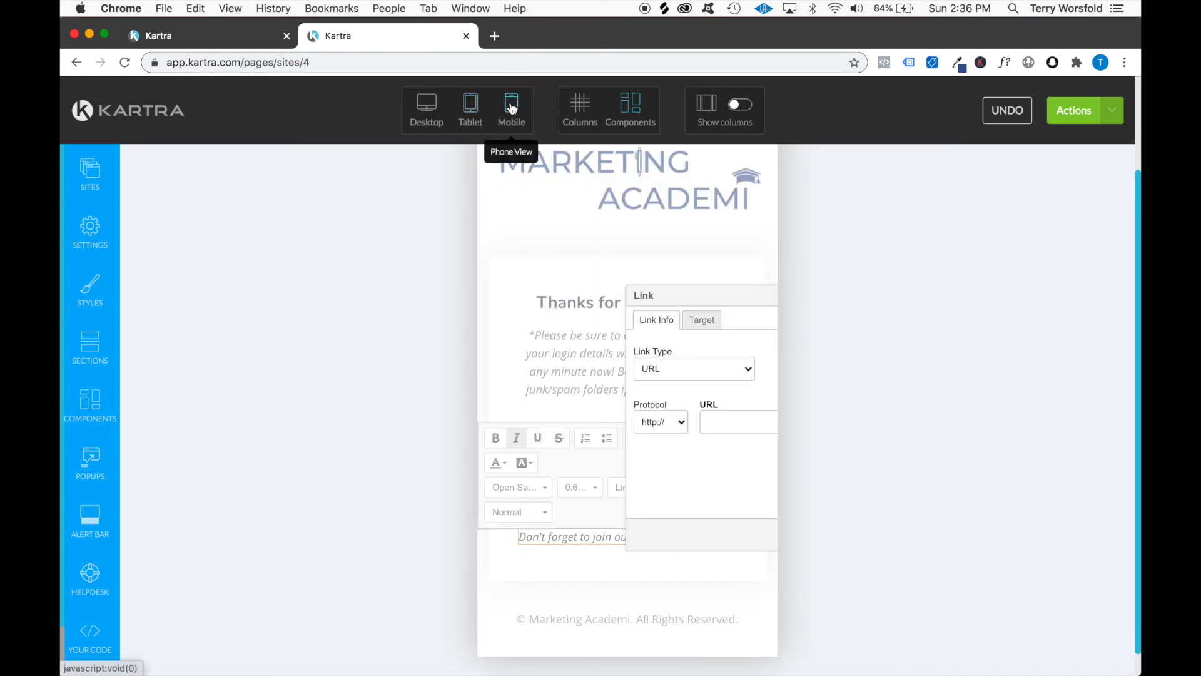
drag(736, 294, 611, 278)
- Open Facebook in a new browser tab and copy the address of the managed Digital Marketing VIPs page
key(super+t)
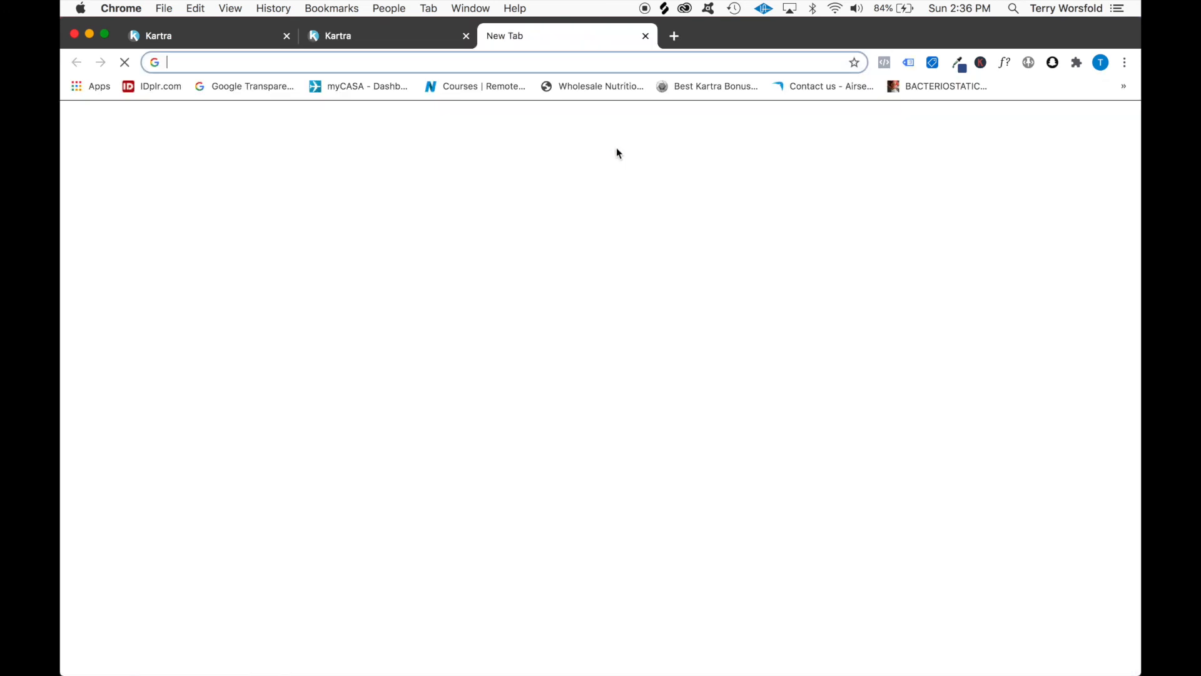
text(face)
key(Return)
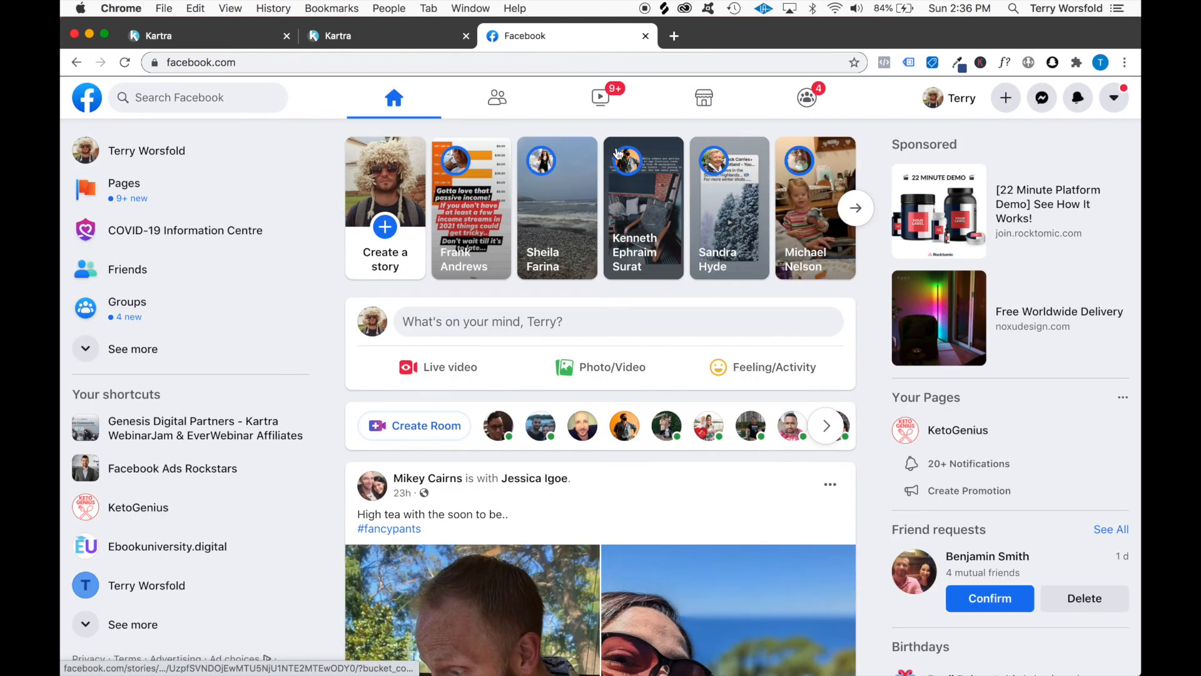
click(144, 200)
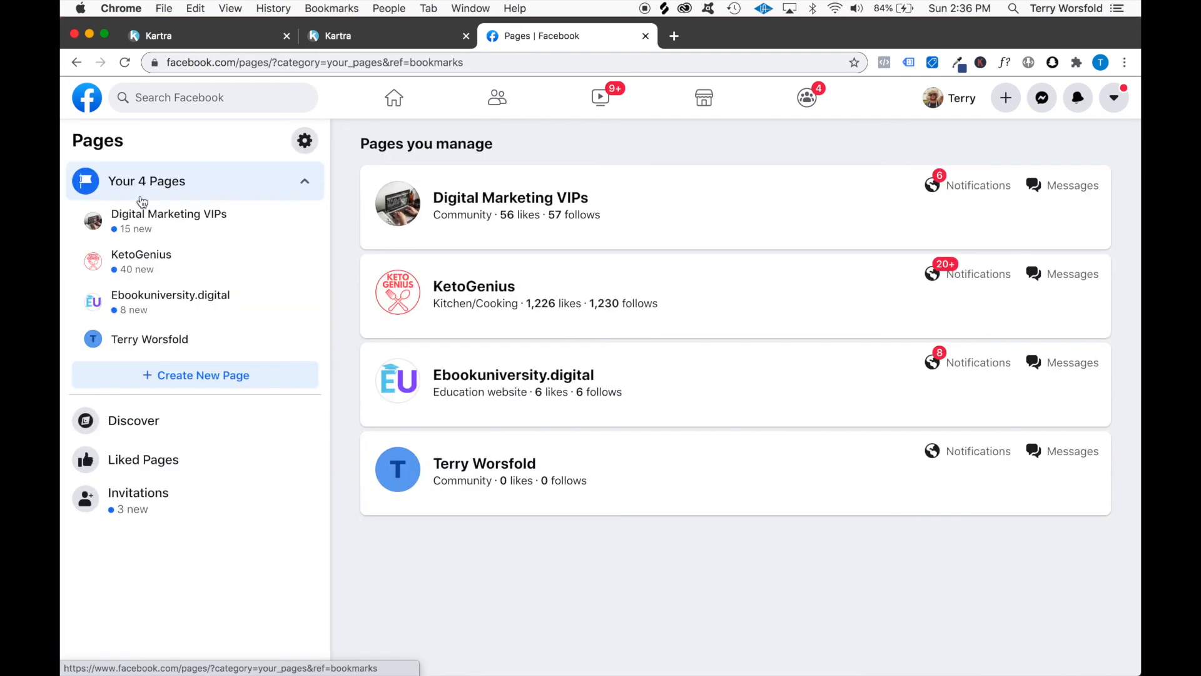
click(560, 200)
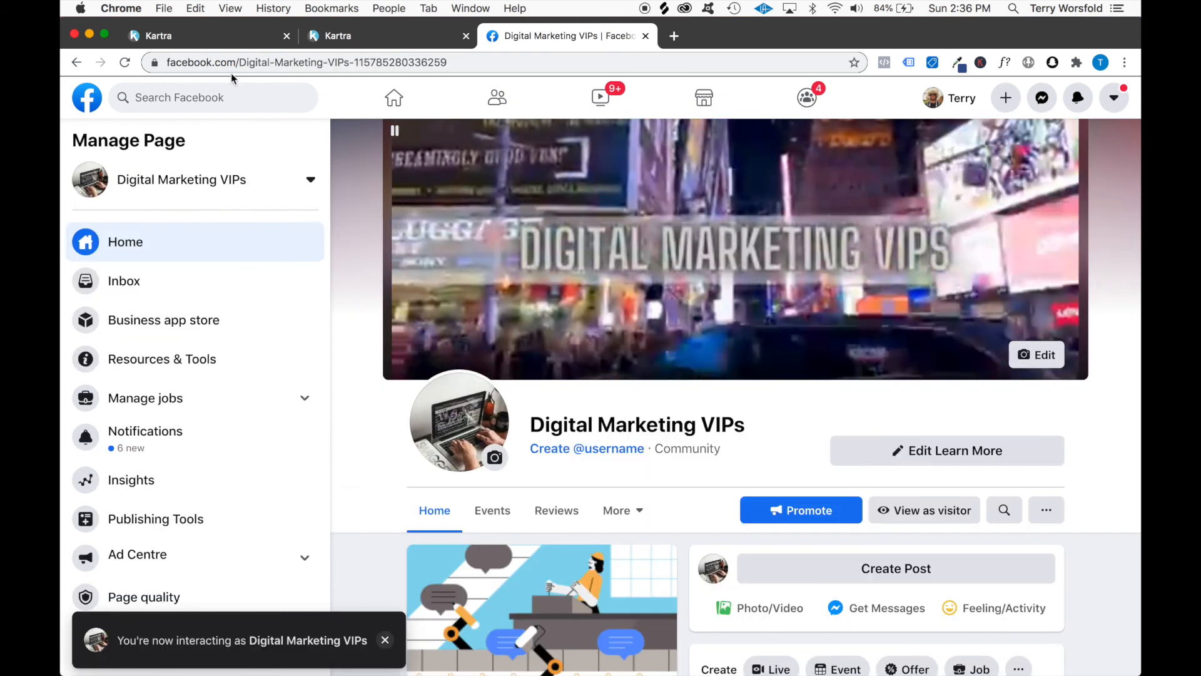
click(260, 62)
key(super+c)
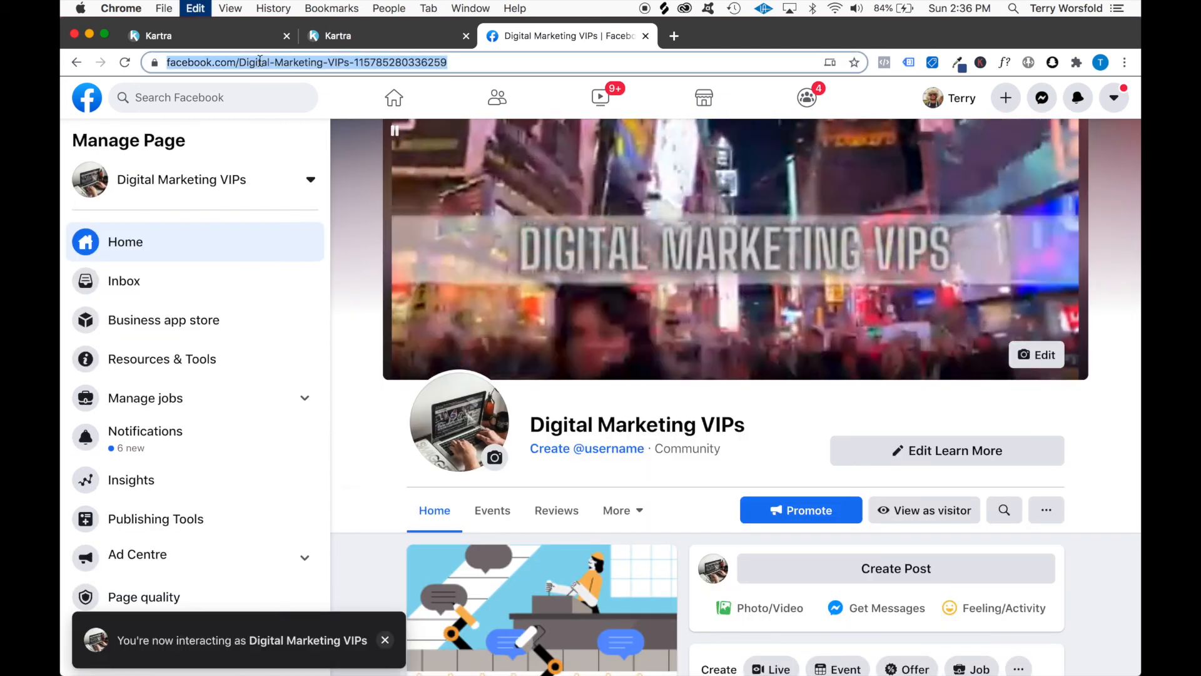
- Load the copied page address in an incognito window and examine how the page appears to logged-out visitors
key(super+shift+n)
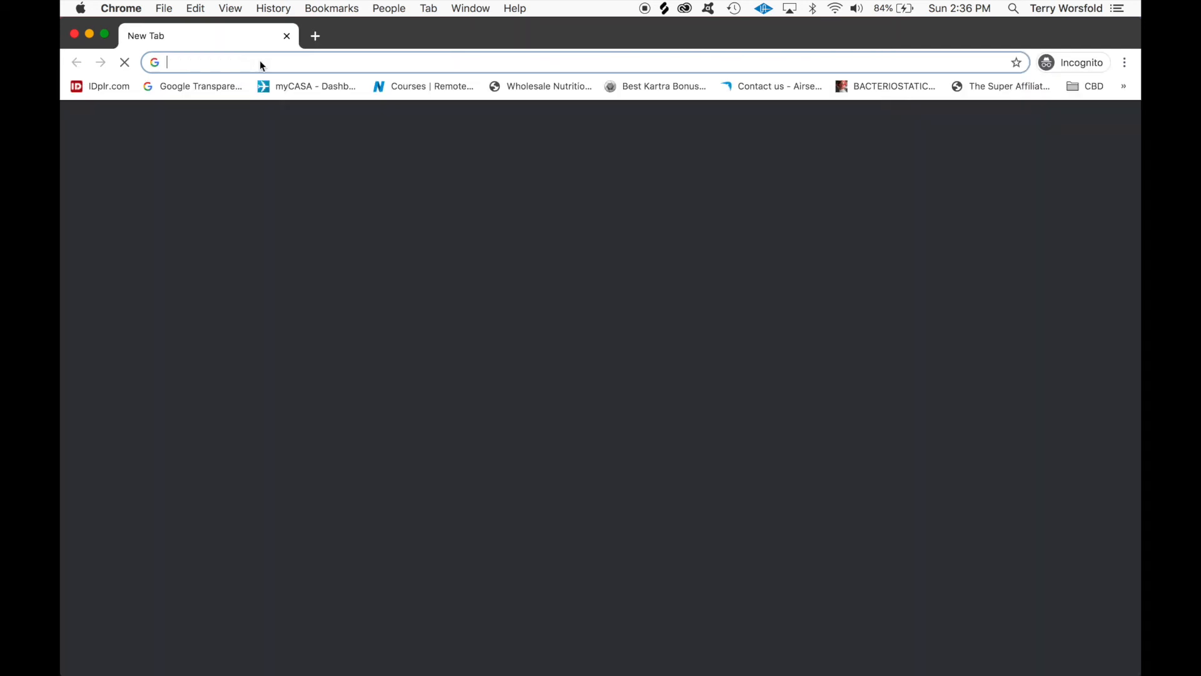
key(super+v)
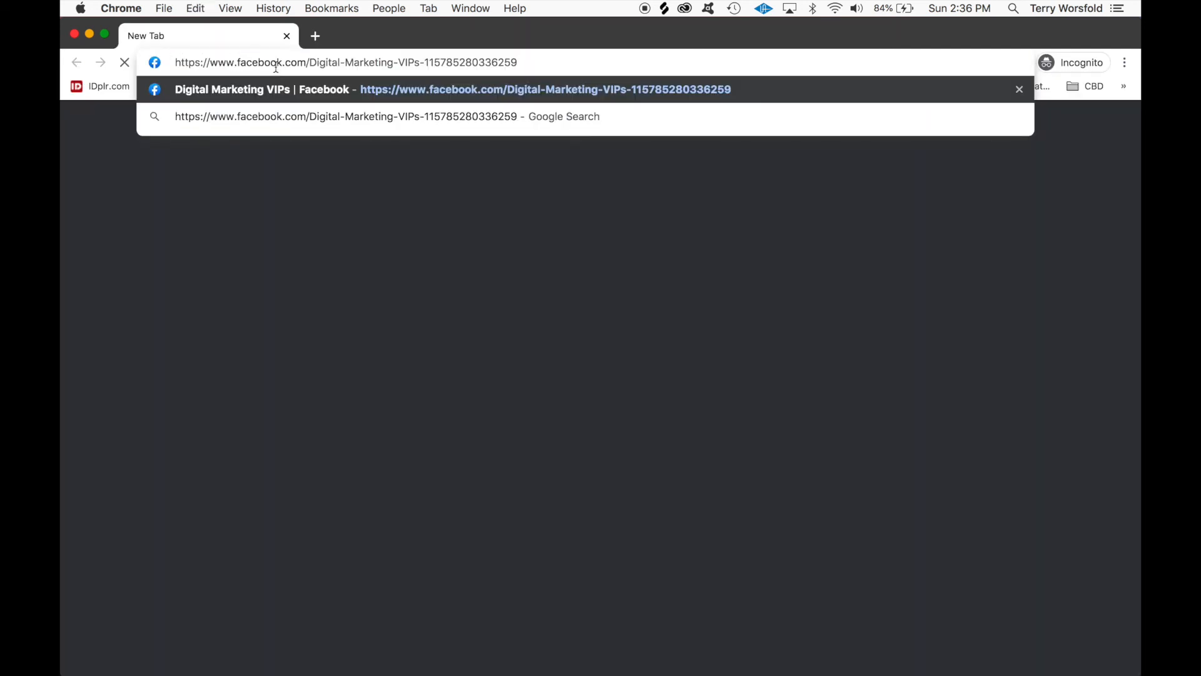
key(Return)
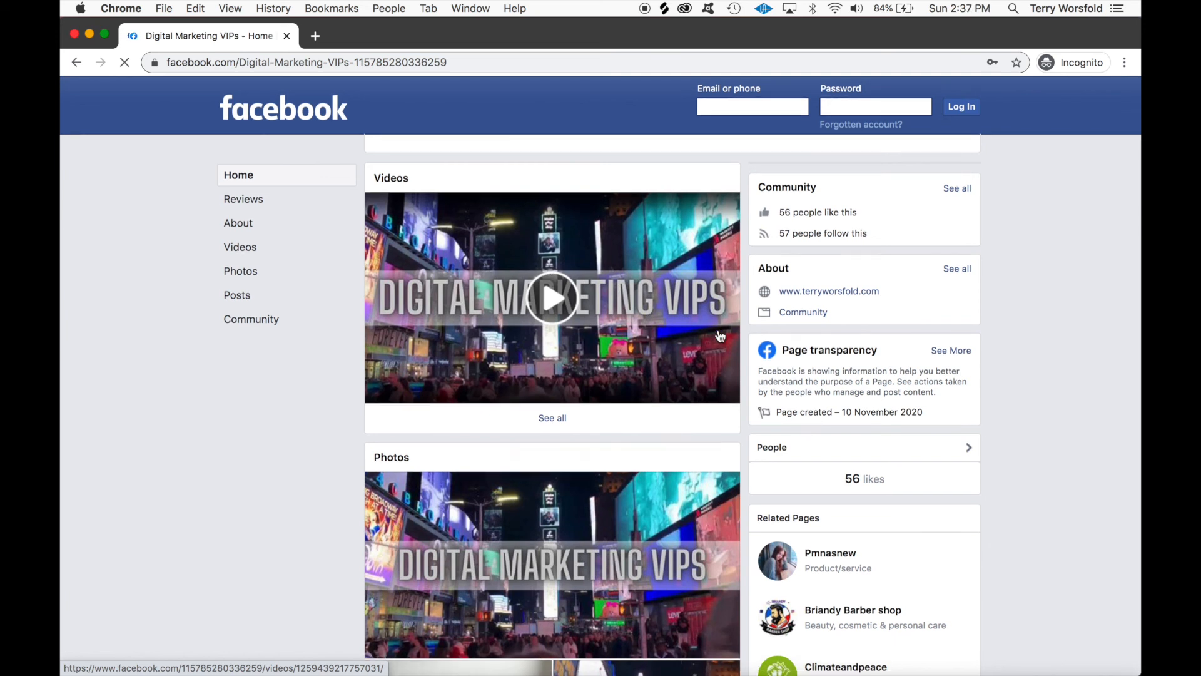
scroll(720, 337, down, 10)
scroll(720, 335, up, 10)
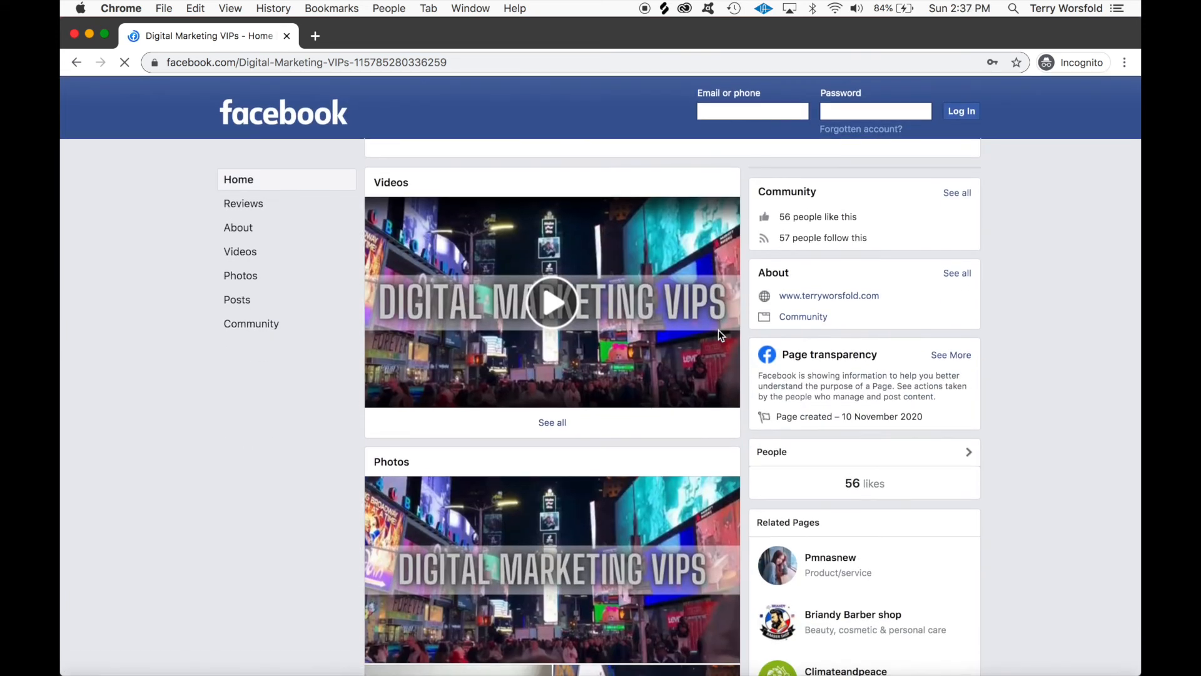
scroll(720, 335, down, 6)
scroll(720, 335, up, 5)
scroll(720, 335, up, 3)
scroll(720, 335, up, 1)
key(super+w)
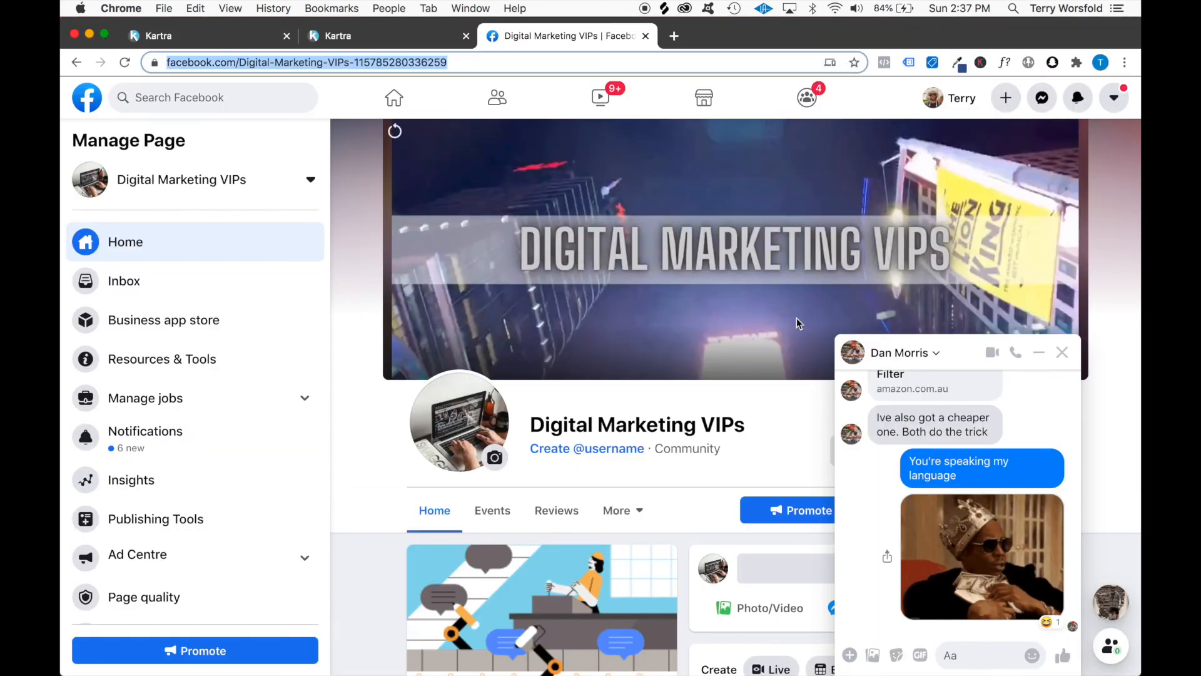
- Link the "Facebook group" text to the copied Digital Marketing VIPs page address and apply the link
key(super+w)
click(598, 404)
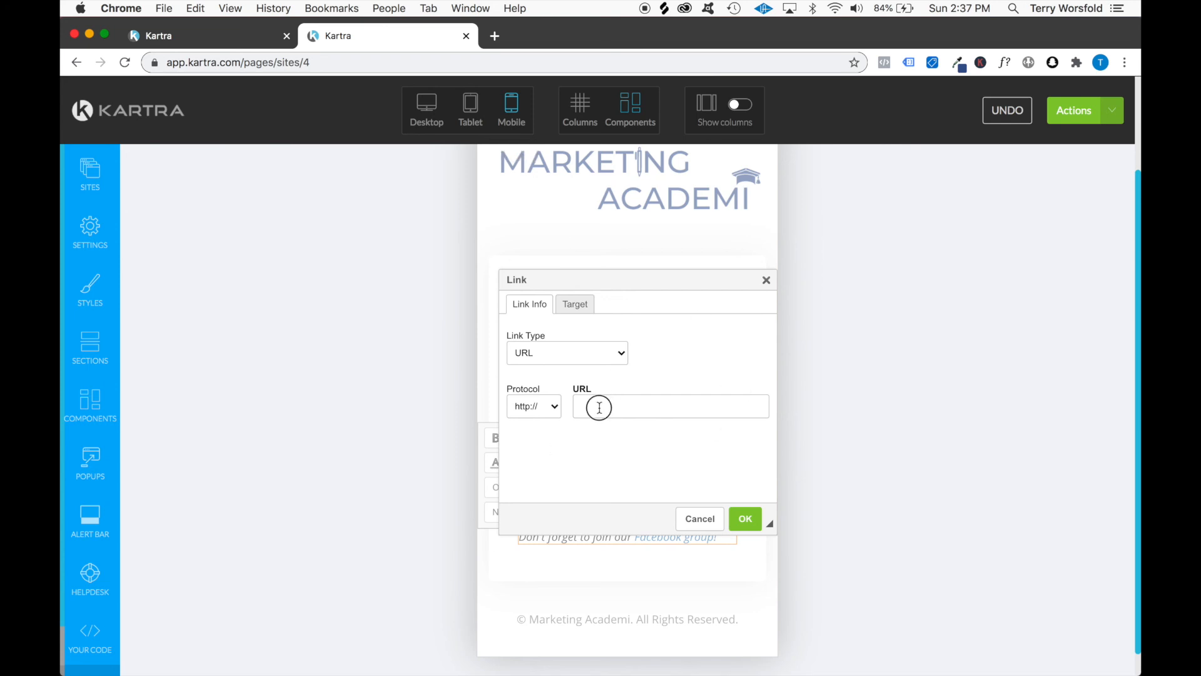
key(super+v)
key(super+Left)
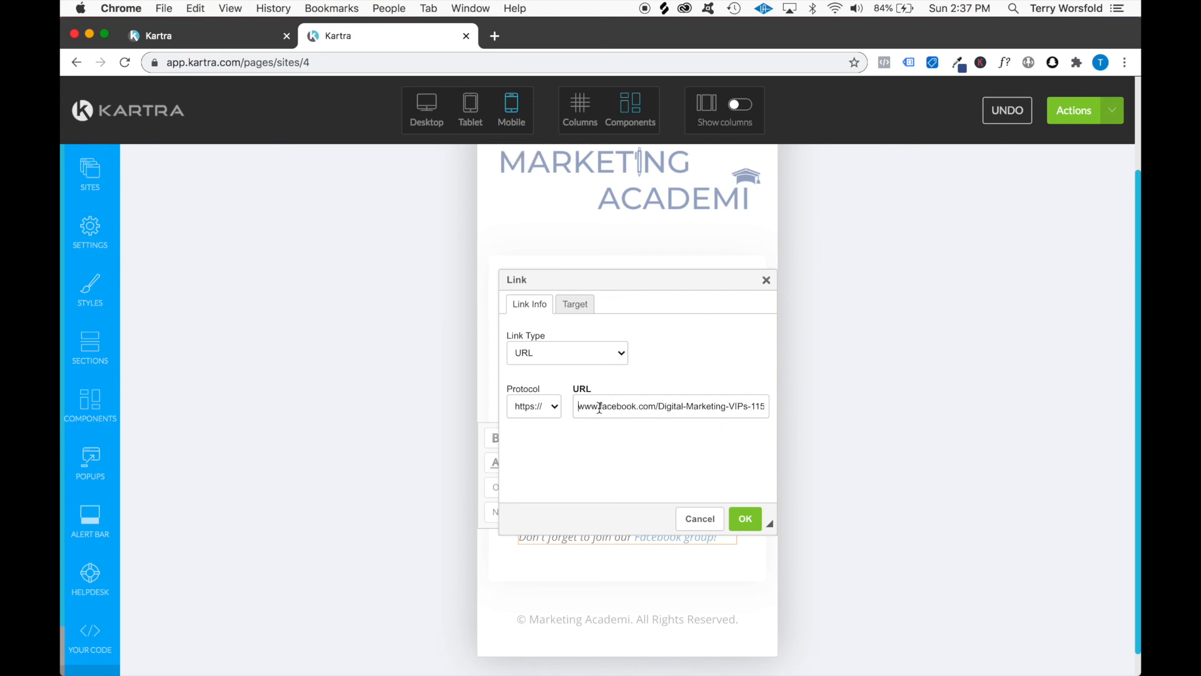
click(745, 518)
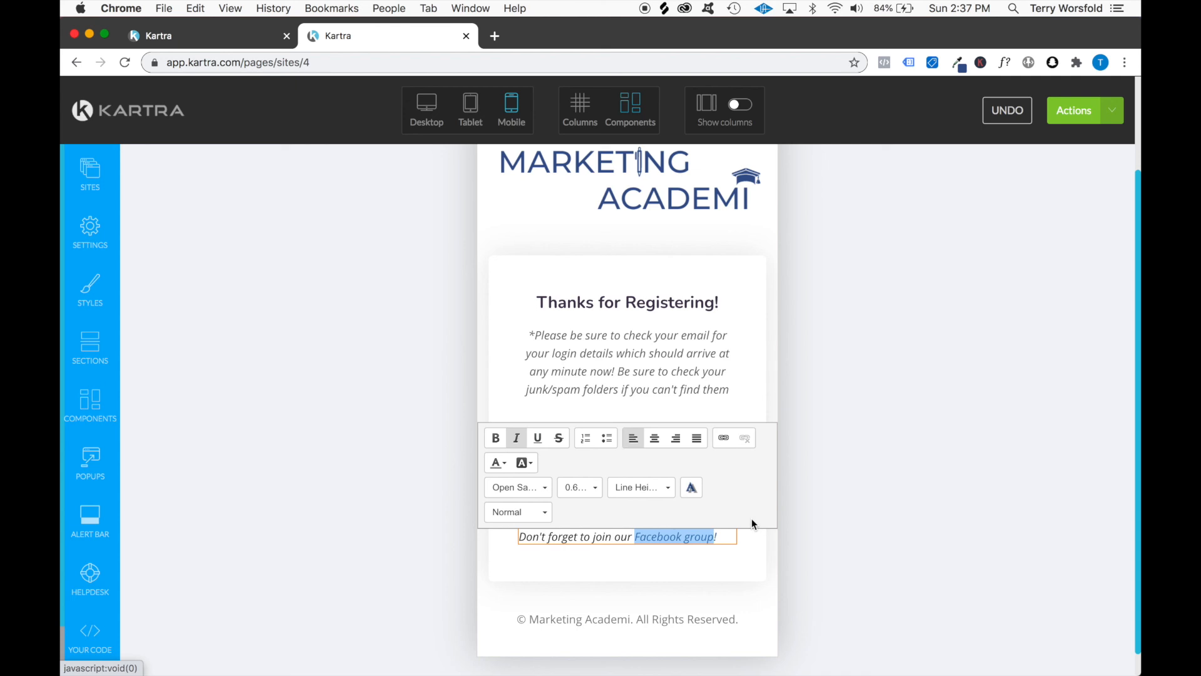
click(918, 314)
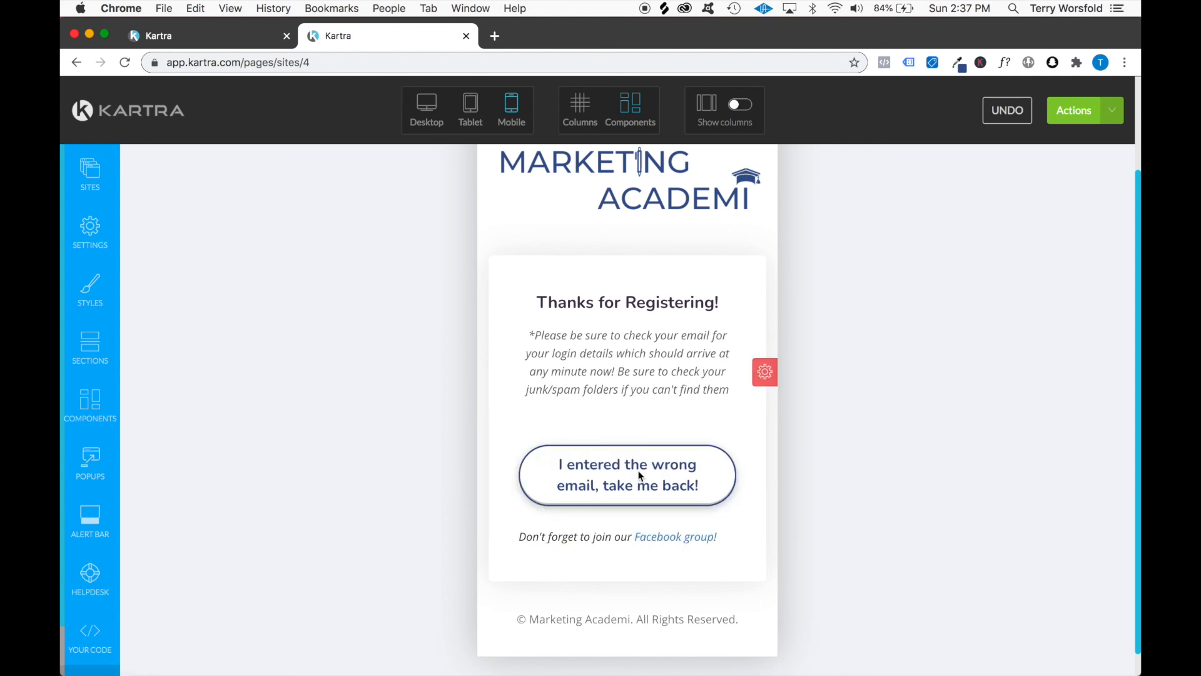
- Publish the thank-you page with a direct page link and save its URL ending as membershipthankyou
click(1113, 110)
click(1026, 243)
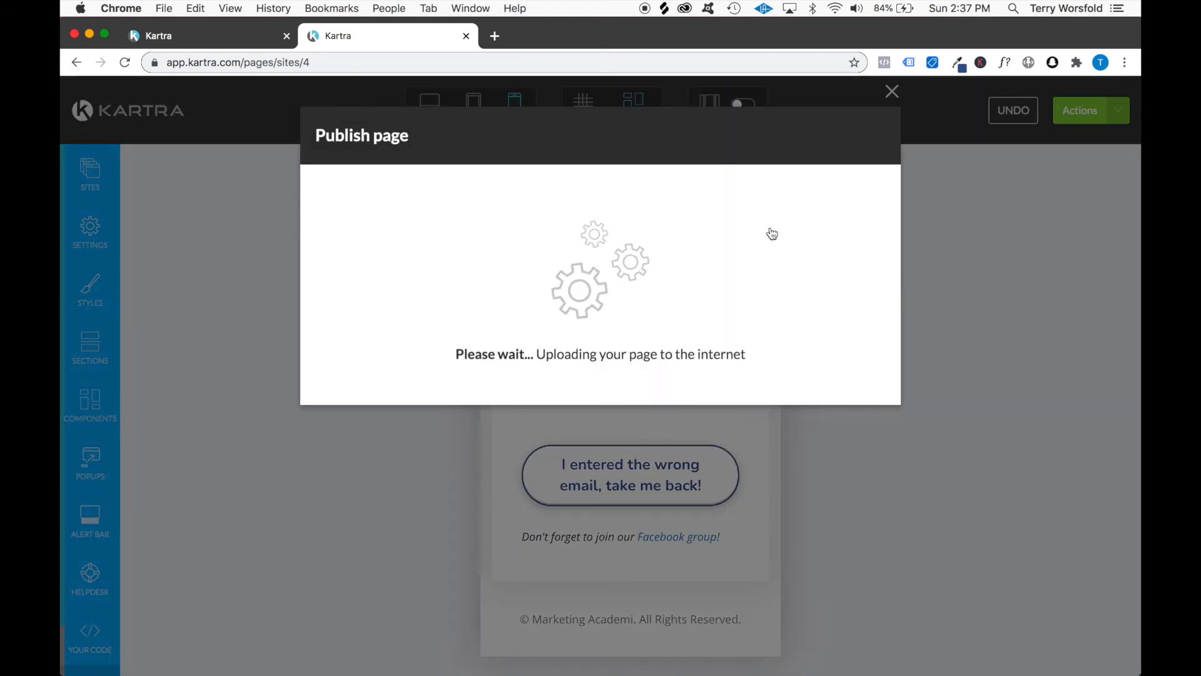
click(520, 260)
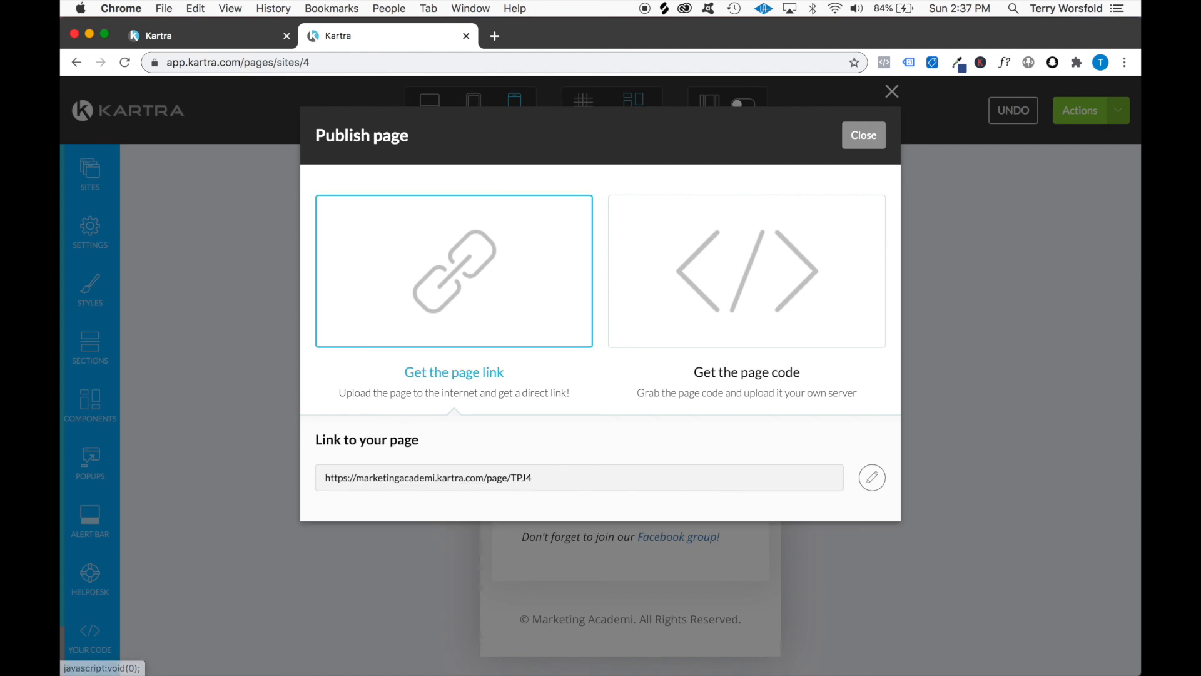
click(872, 477)
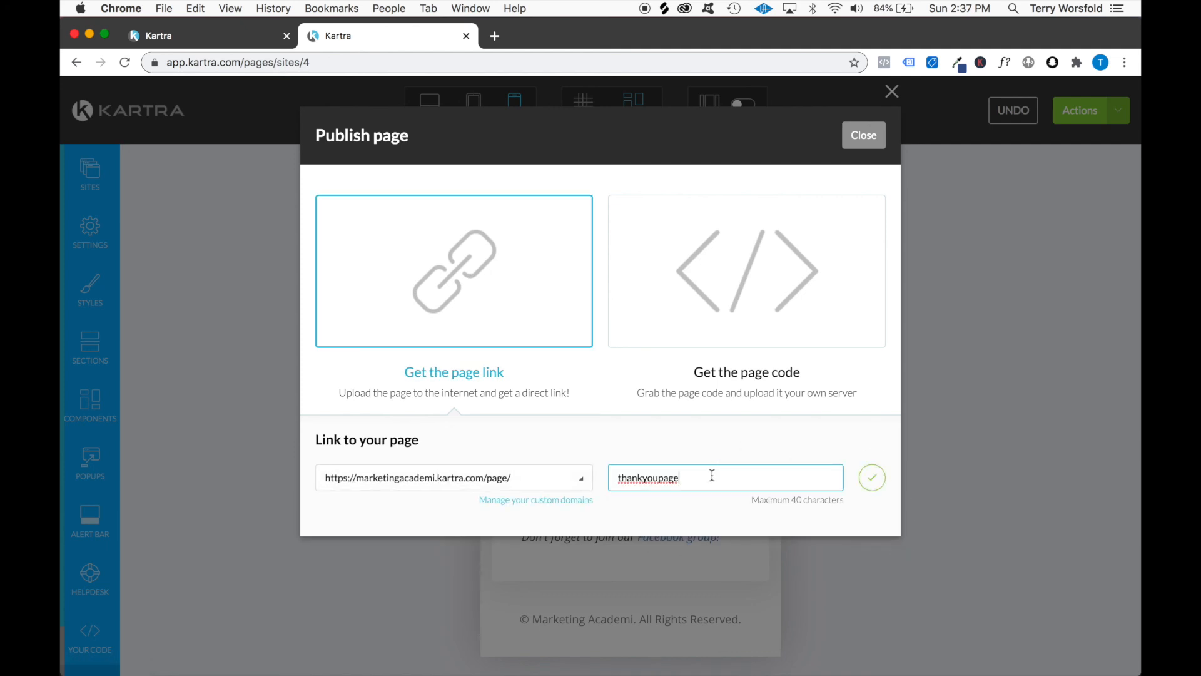
key(BackSpace)
text(membership)
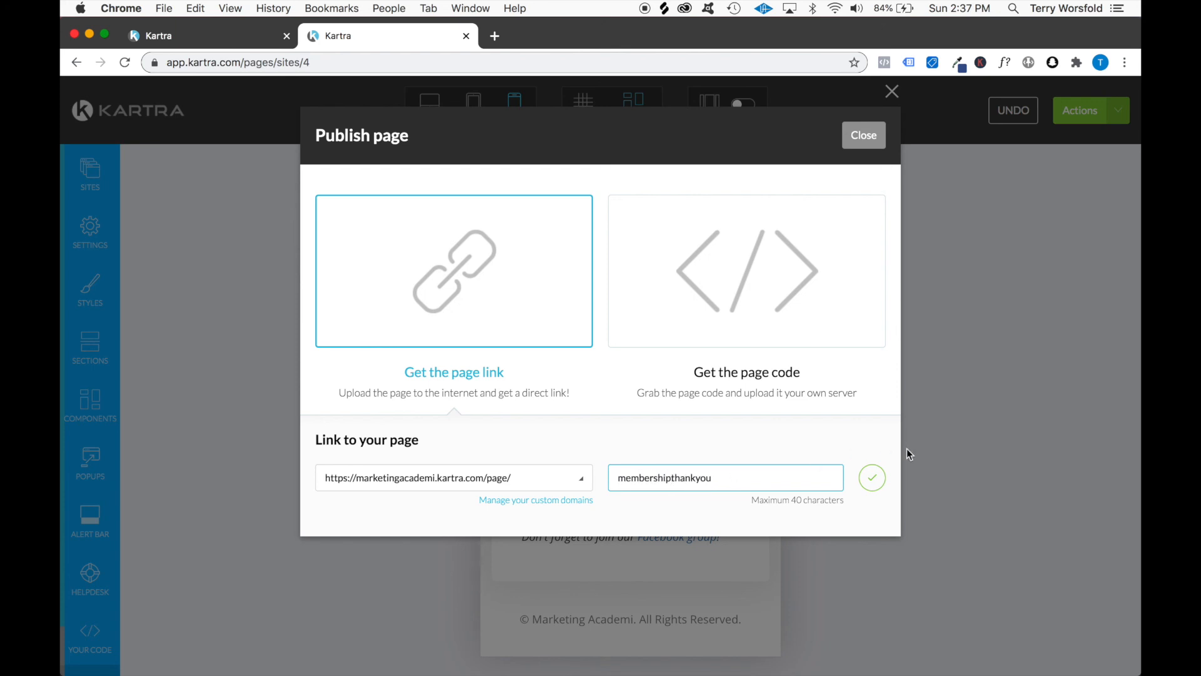
click(869, 482)
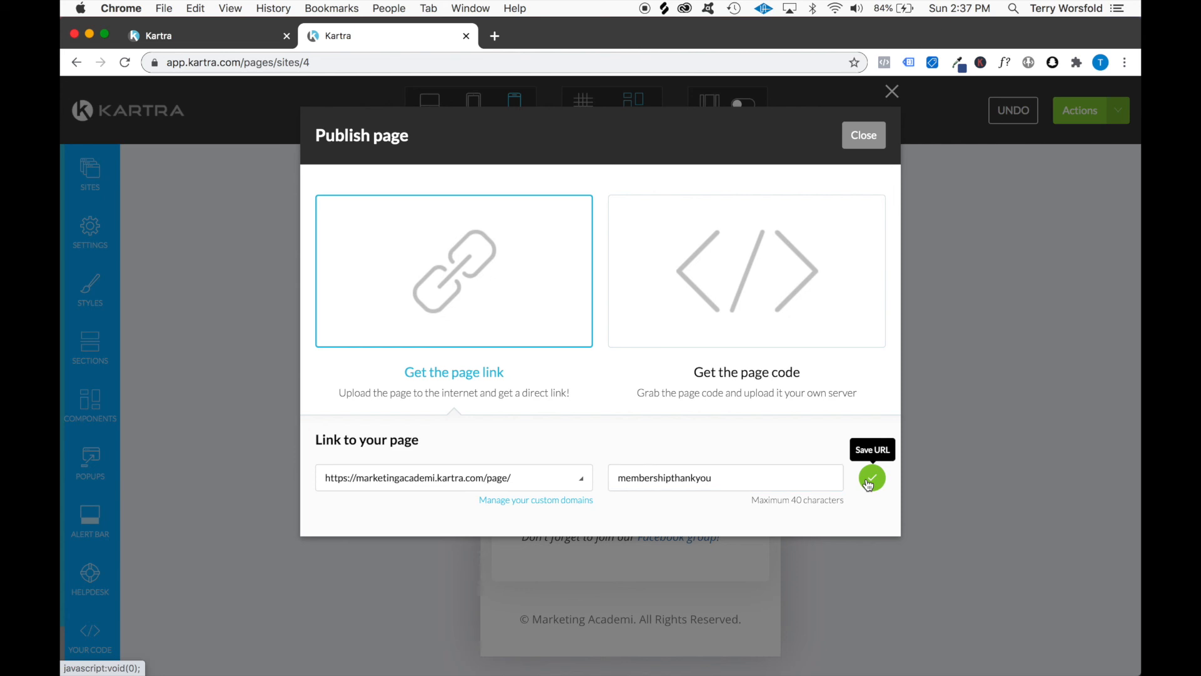
click(870, 144)
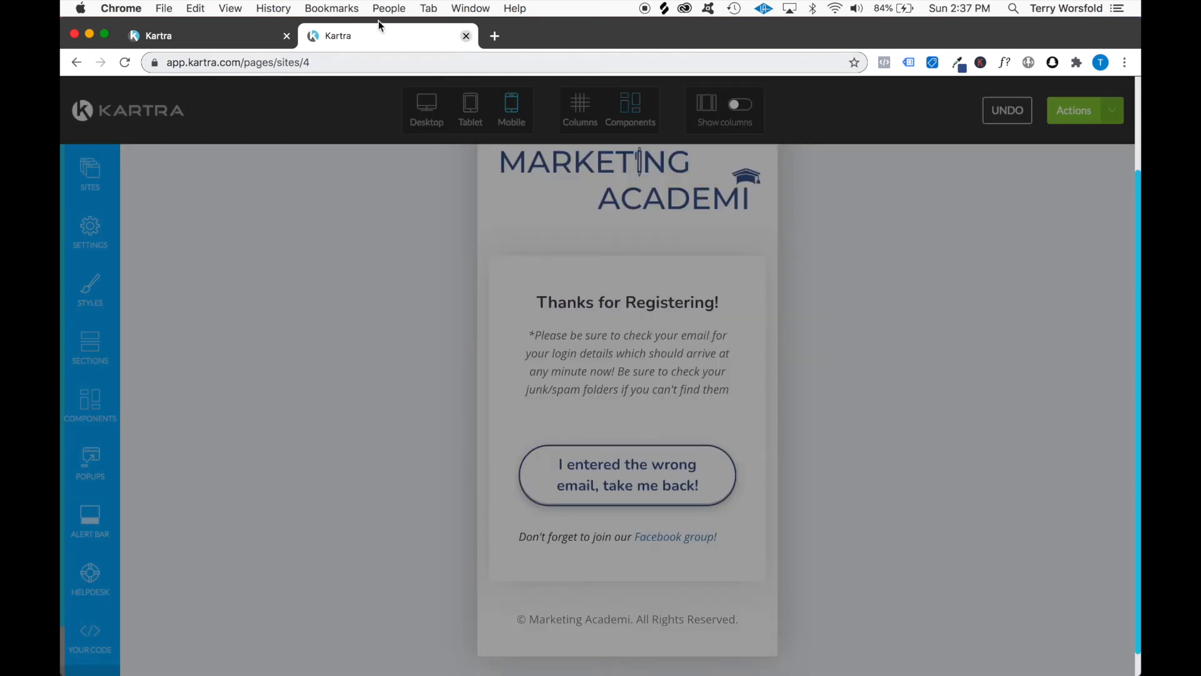
- Leave the page editor and open the existing Membership Portal opt-in form for editing
click(1112, 116)
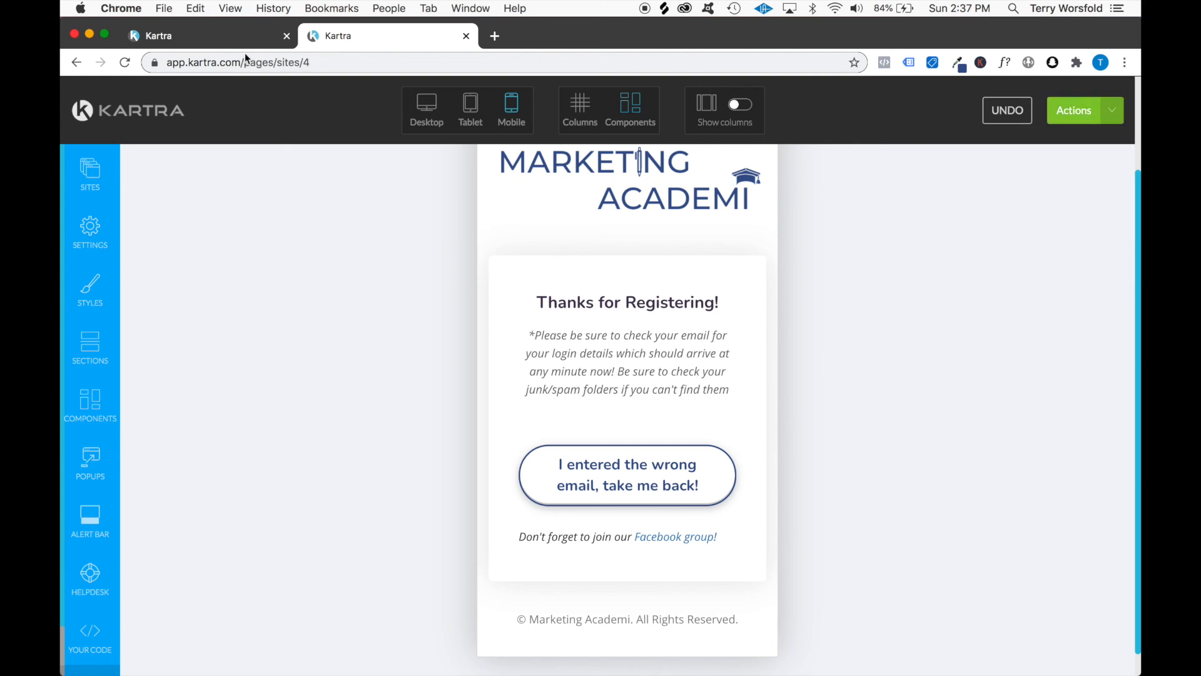
key(super+w)
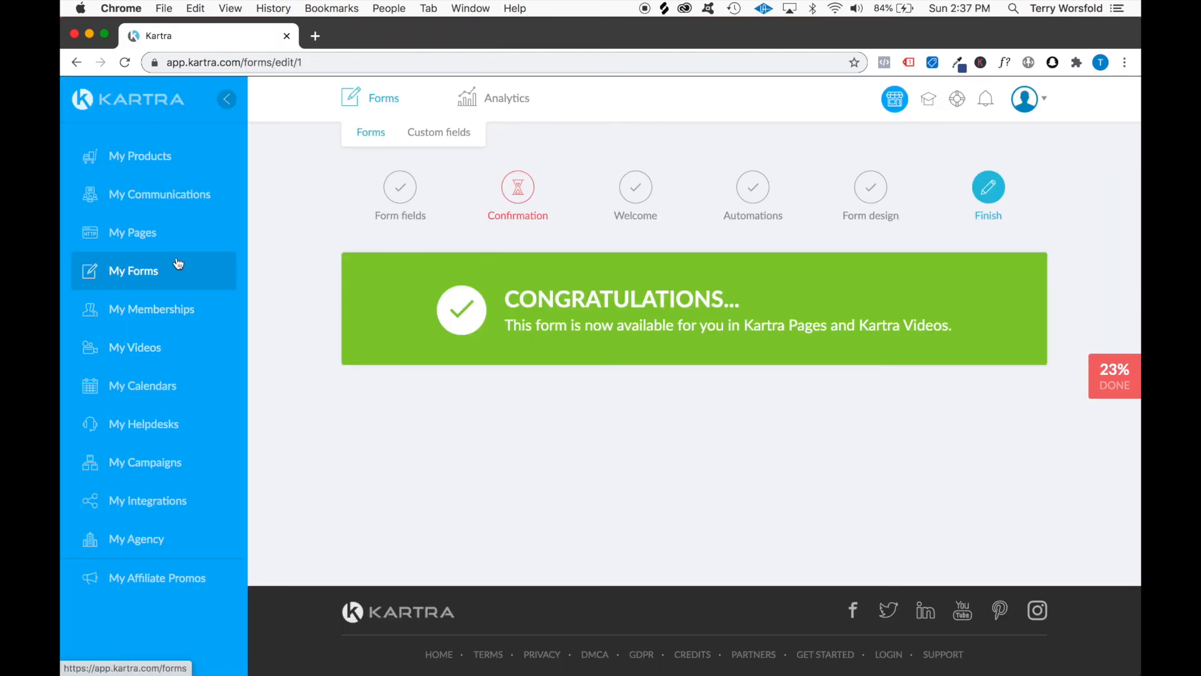
click(139, 279)
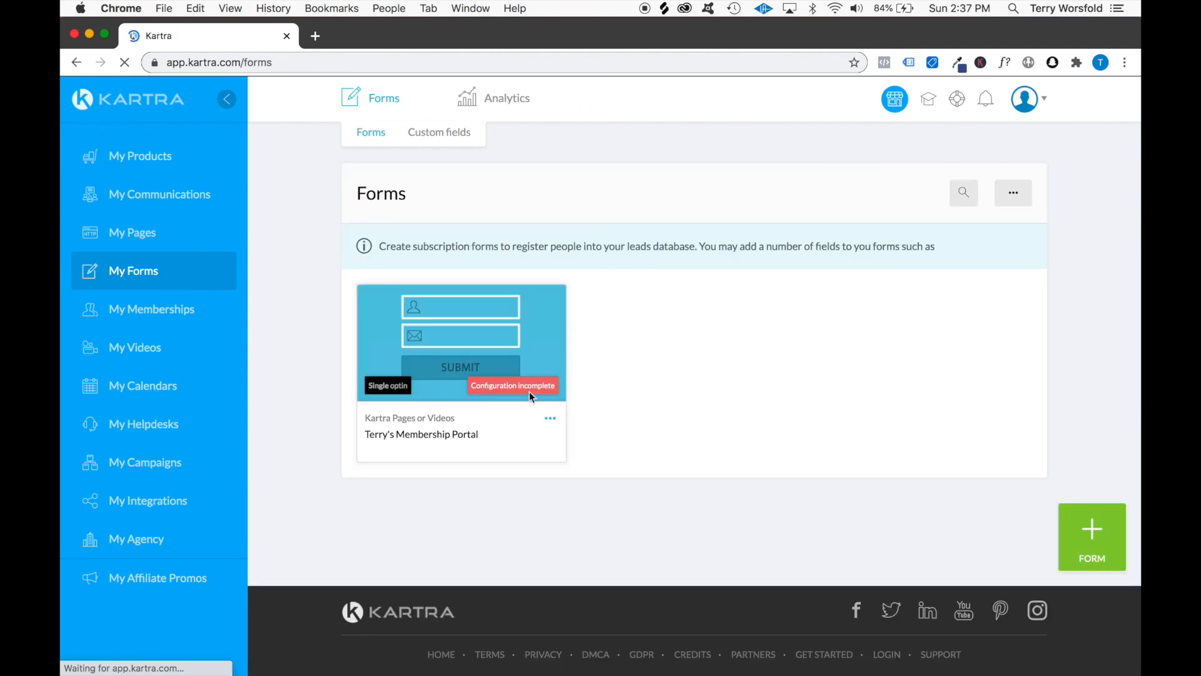
click(551, 420)
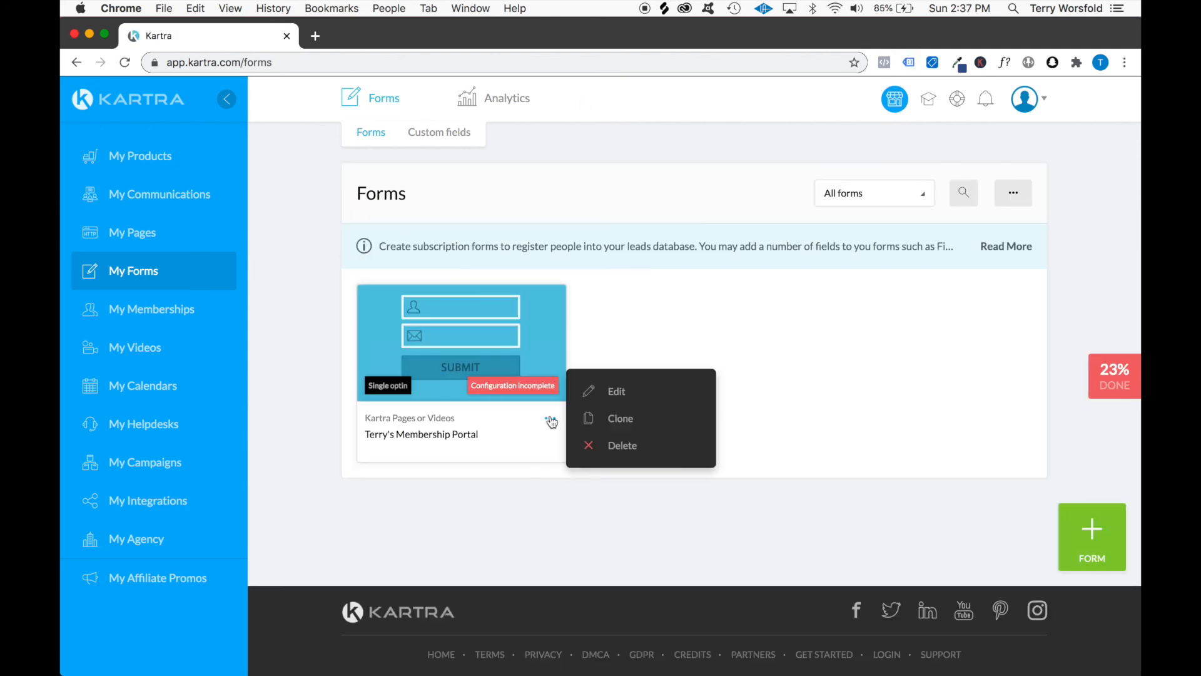
click(633, 392)
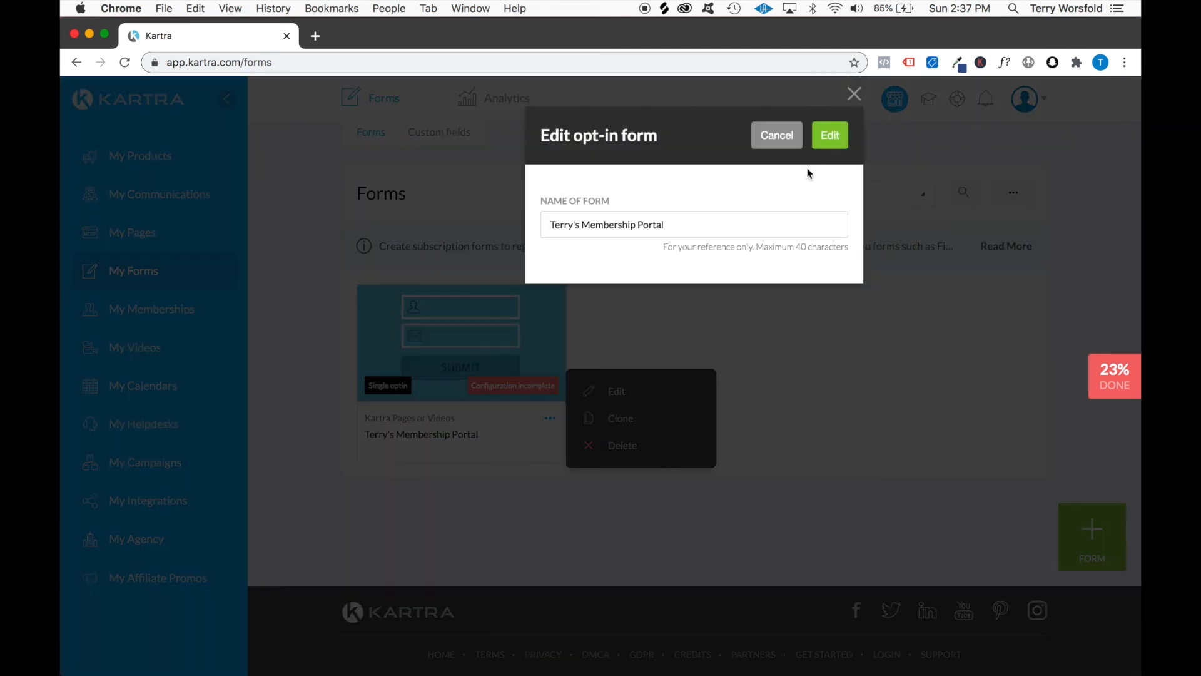
click(820, 133)
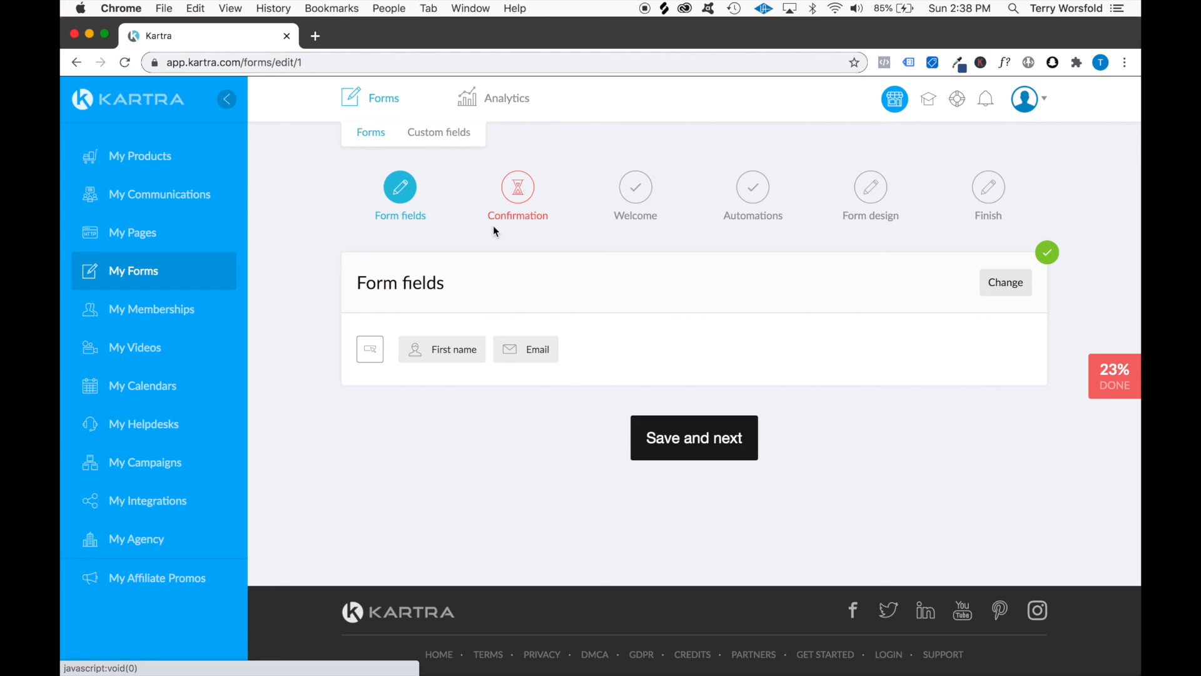
- In the form's confirmation stage, set the success page to the Kartra page "Thank you Page" of the Membership Tutorial site
click(700, 441)
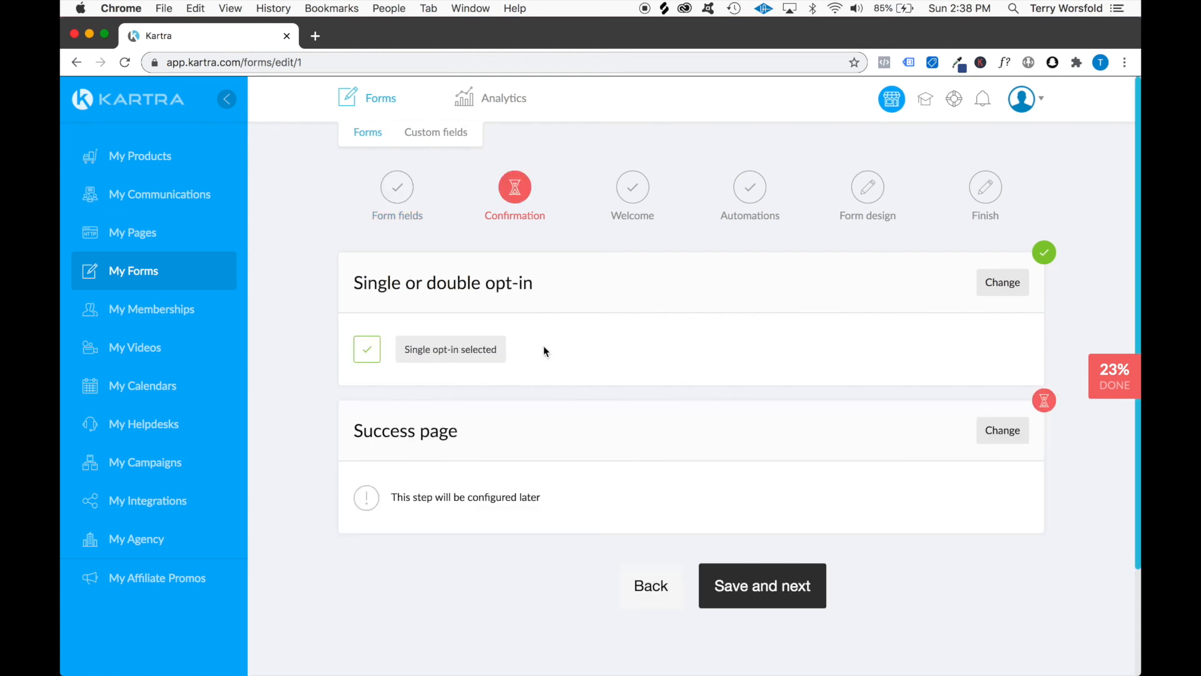
click(1000, 440)
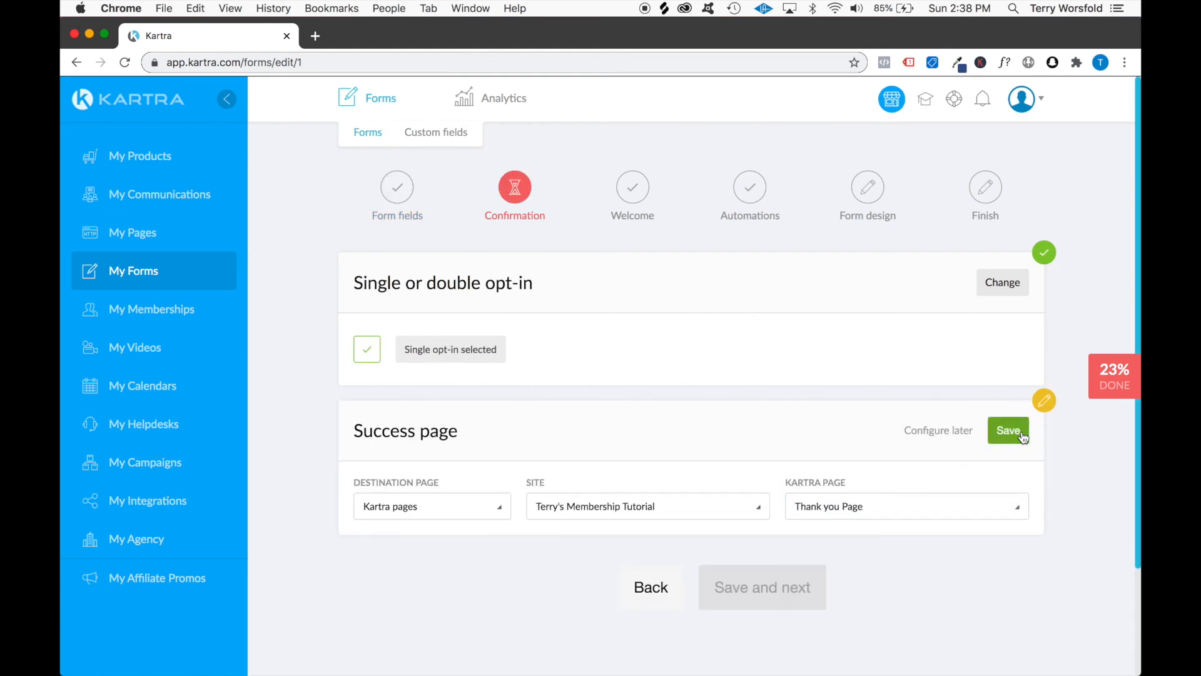